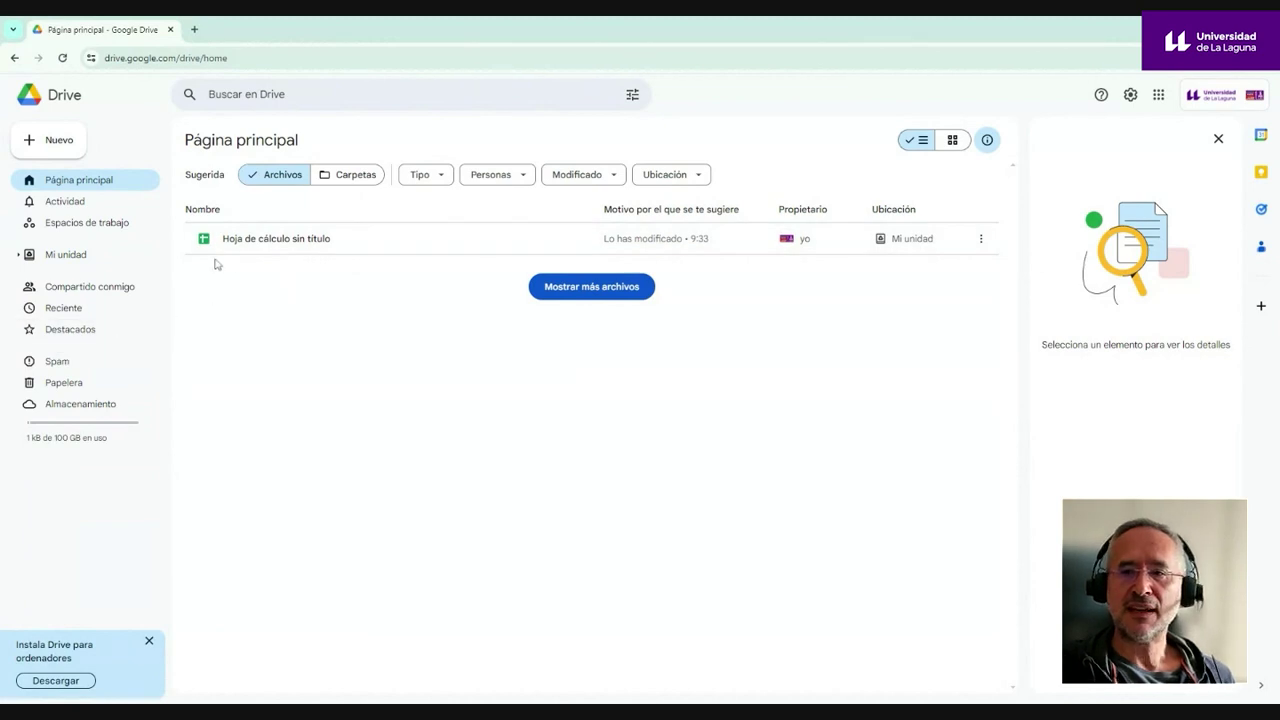
# - Open the spreadsheet 'Hoja de cálculo sin título' from the Drive file list
pyautogui.click(57, 140)
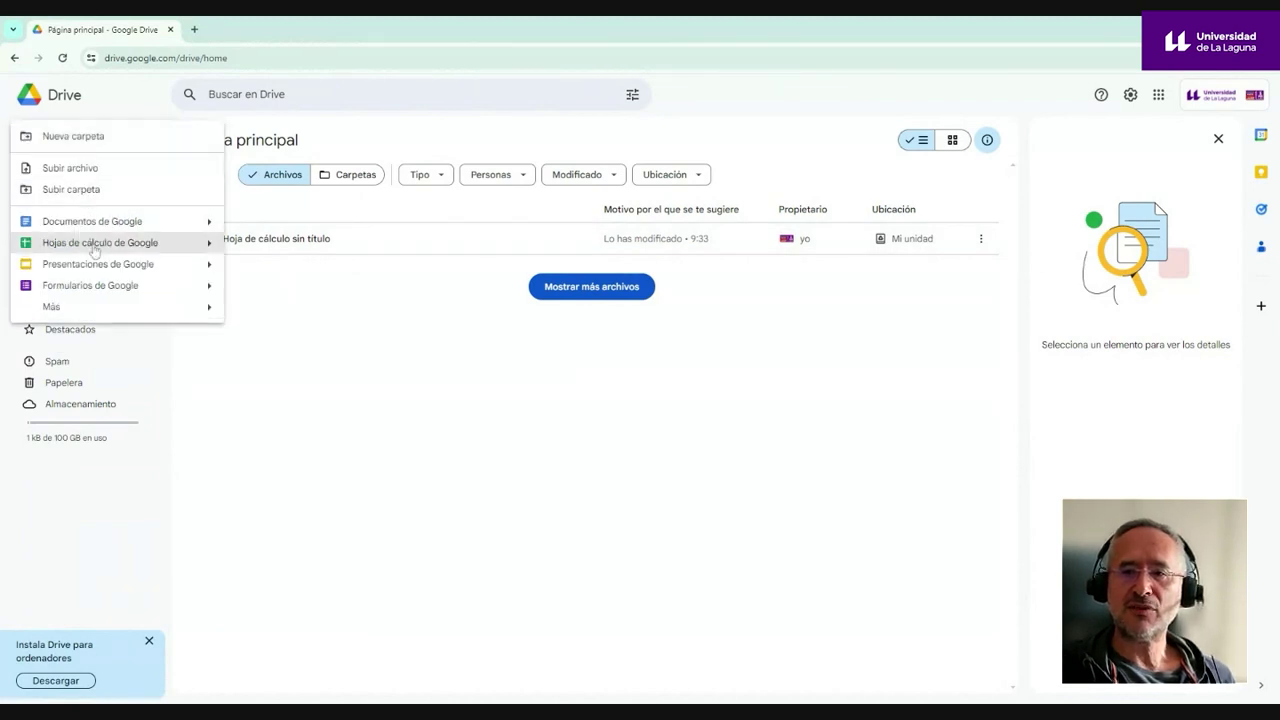
pyautogui.click(296, 339)
pyautogui.click(295, 246)
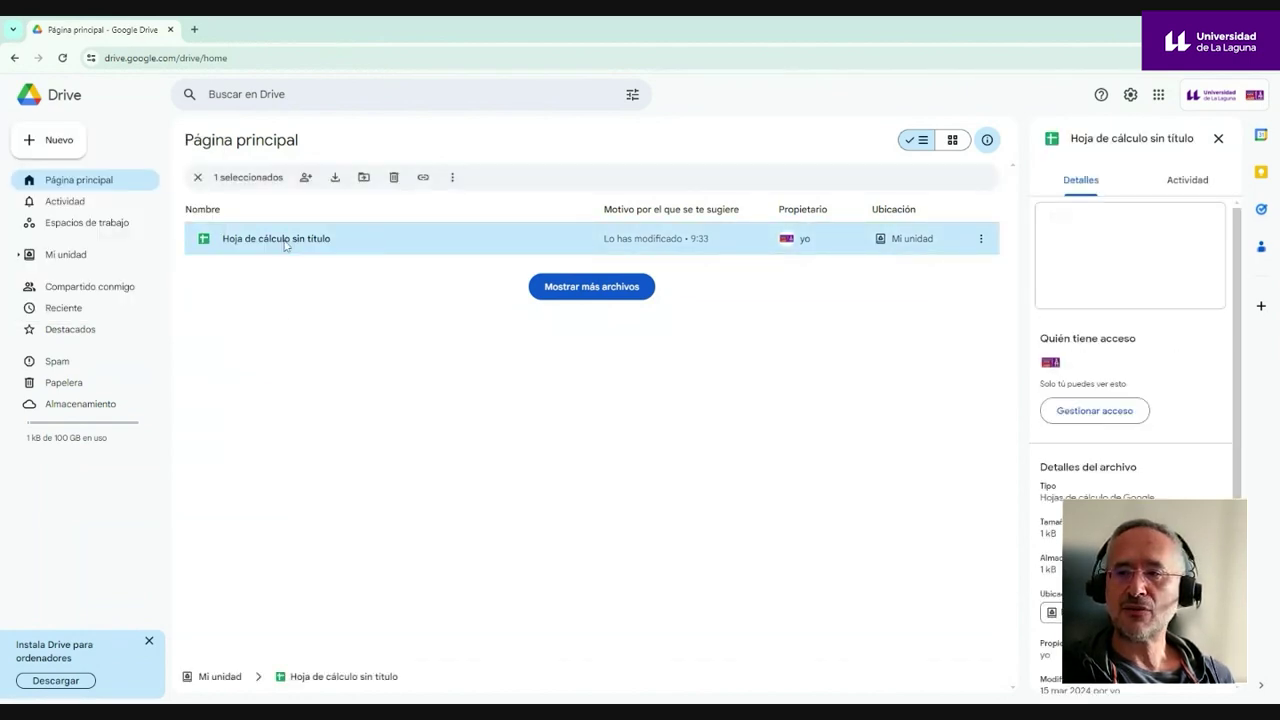
pyautogui.doubleClick(286, 245)
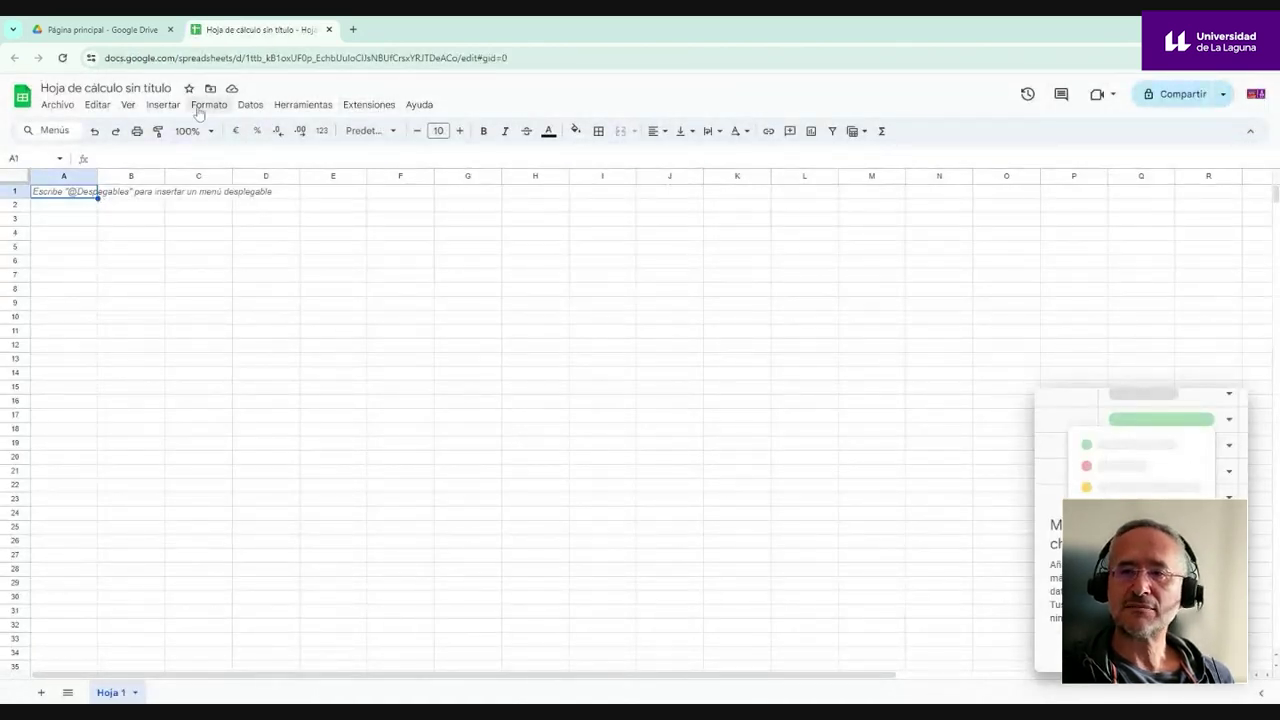
# - Search the add-on store for CoRubrics and open its details page
pyautogui.click(375, 110)
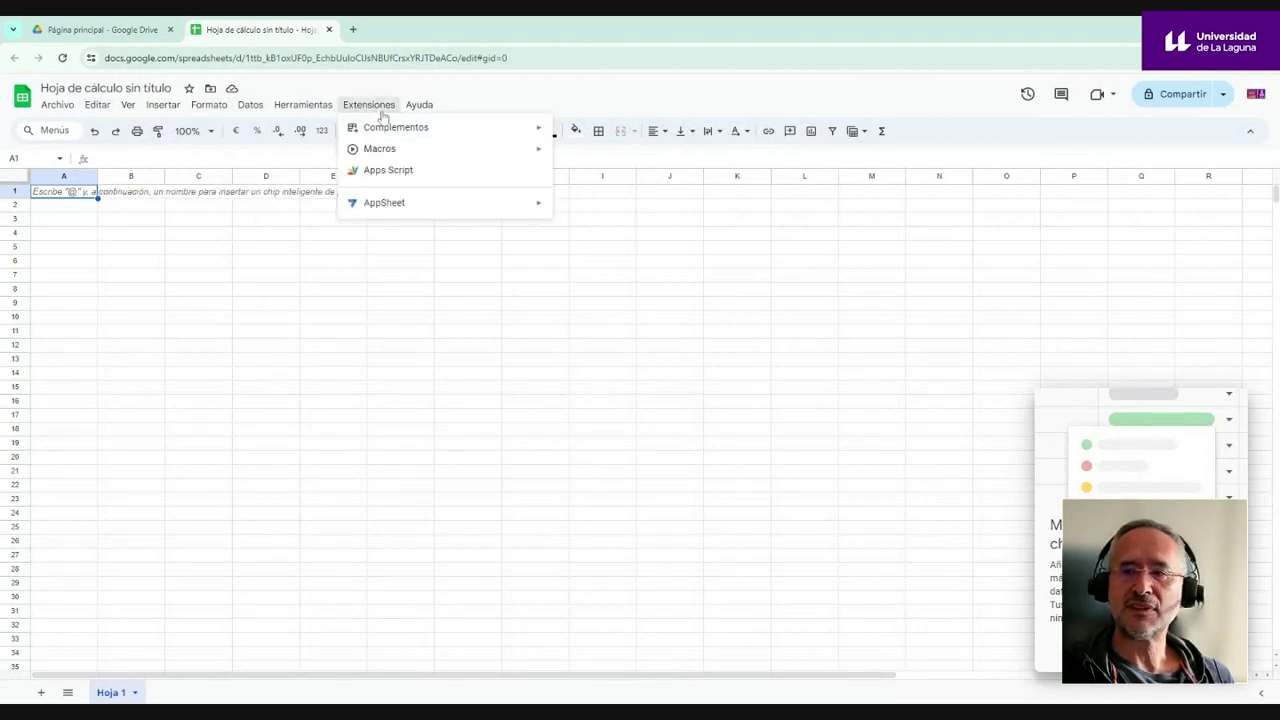
pyautogui.moveTo(409, 134)
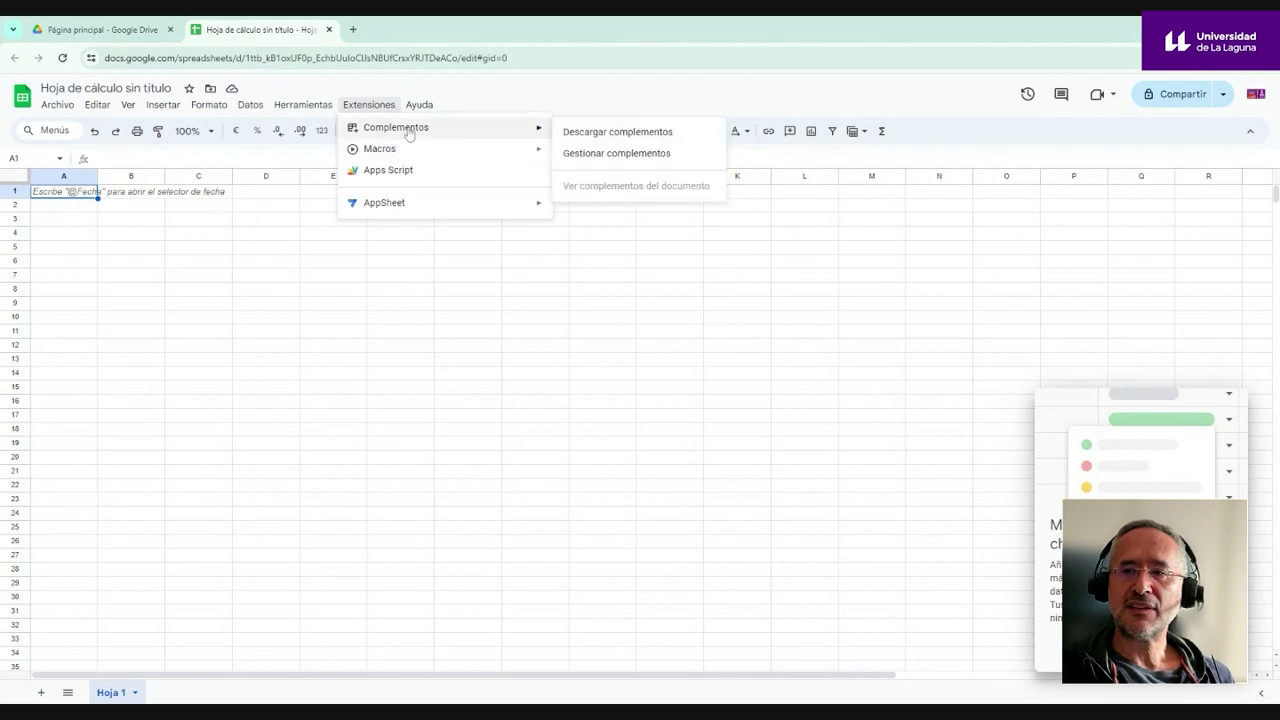
pyautogui.click(612, 138)
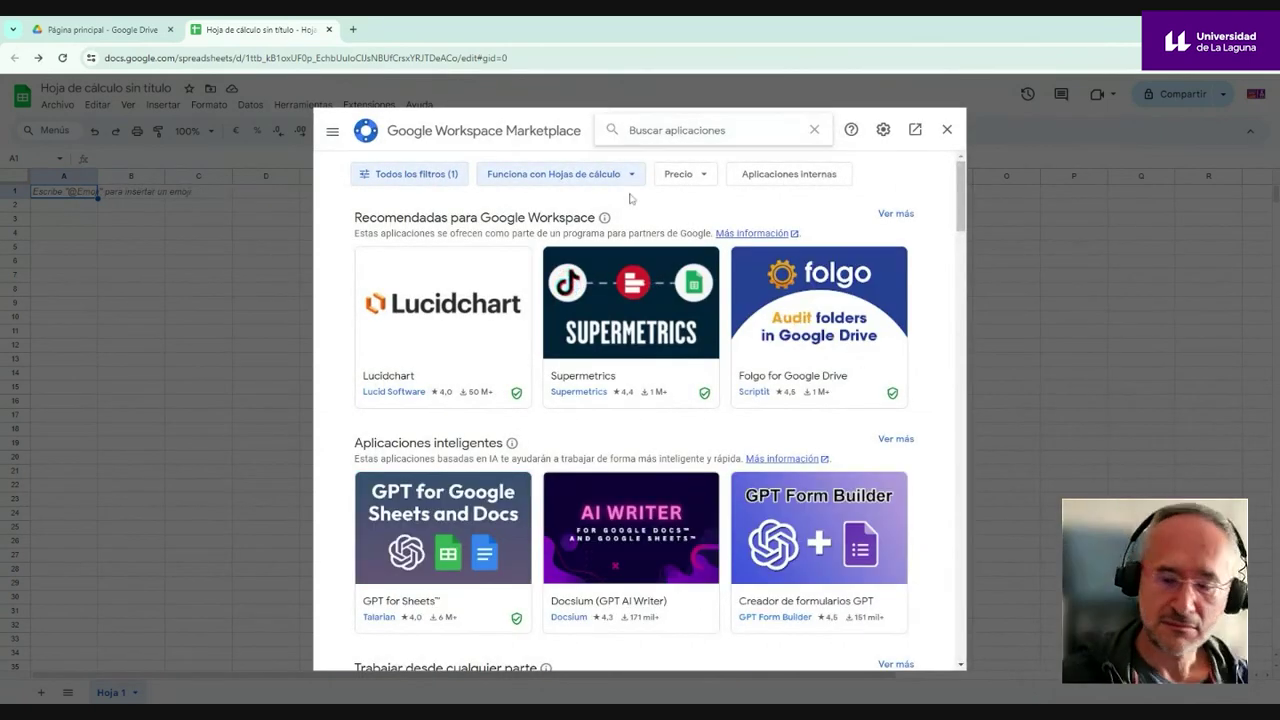
pyautogui.write('Co')
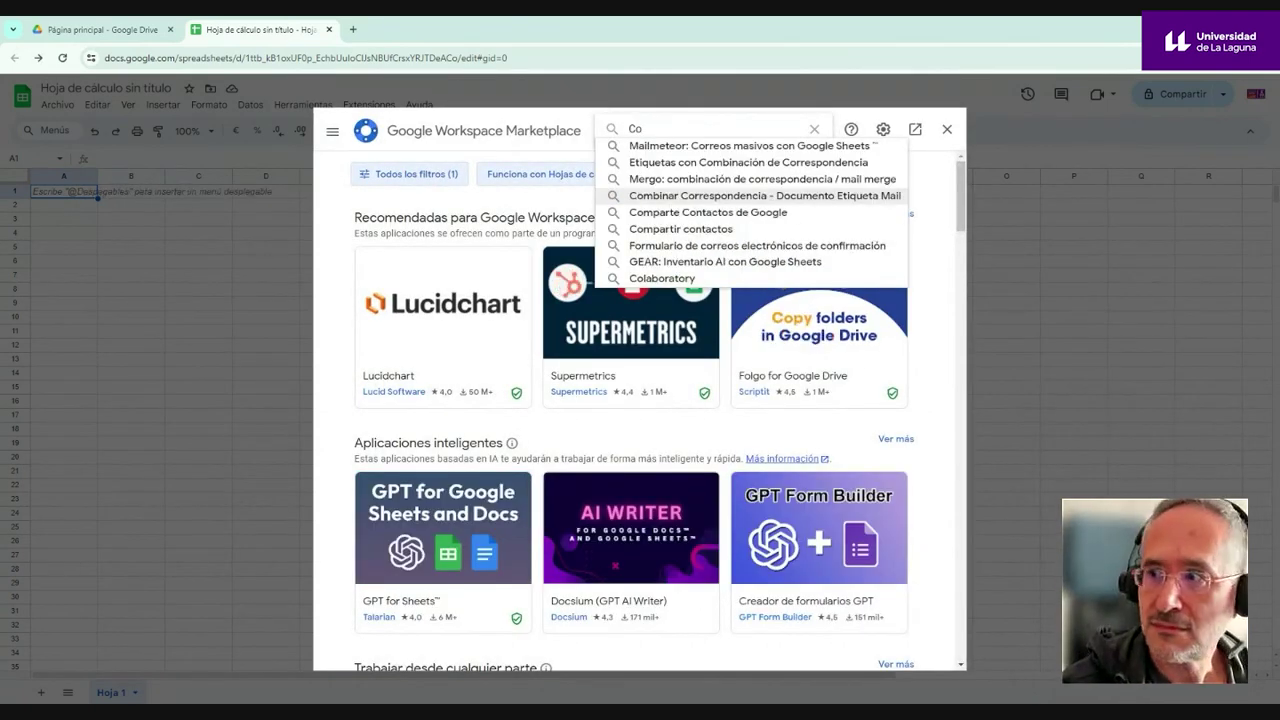
pyautogui.write('ru')
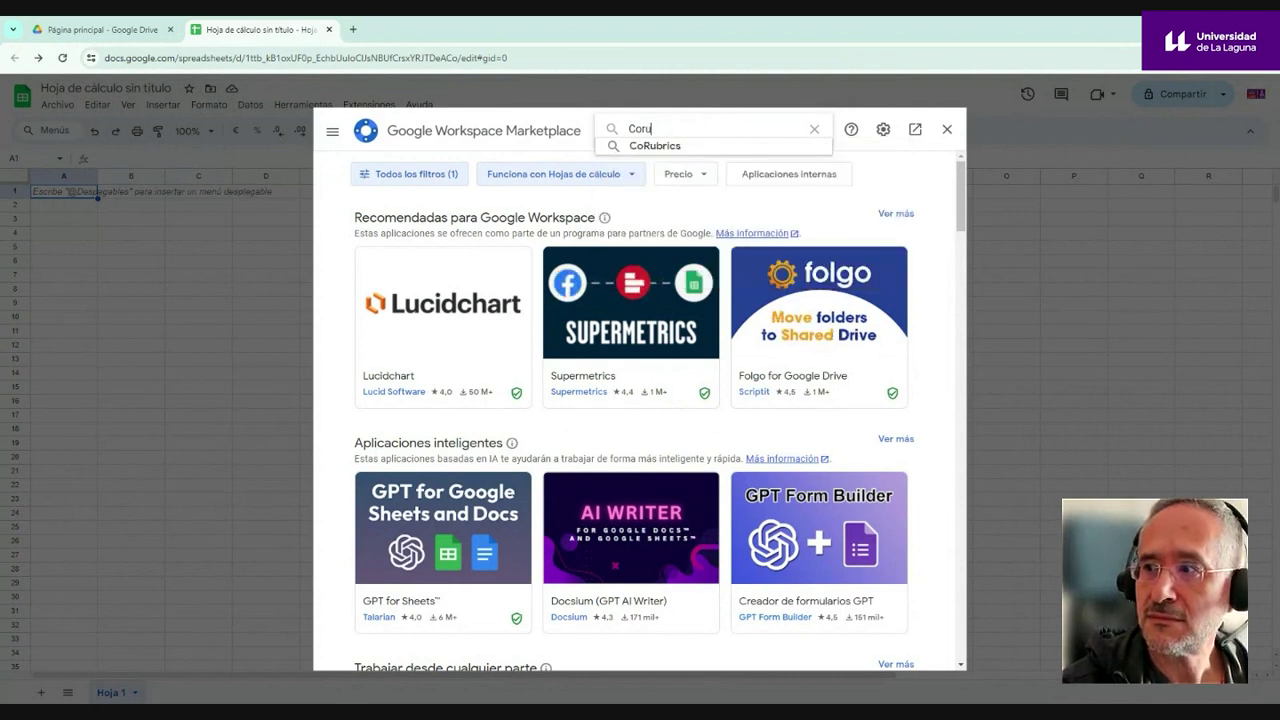
pyautogui.click(655, 147)
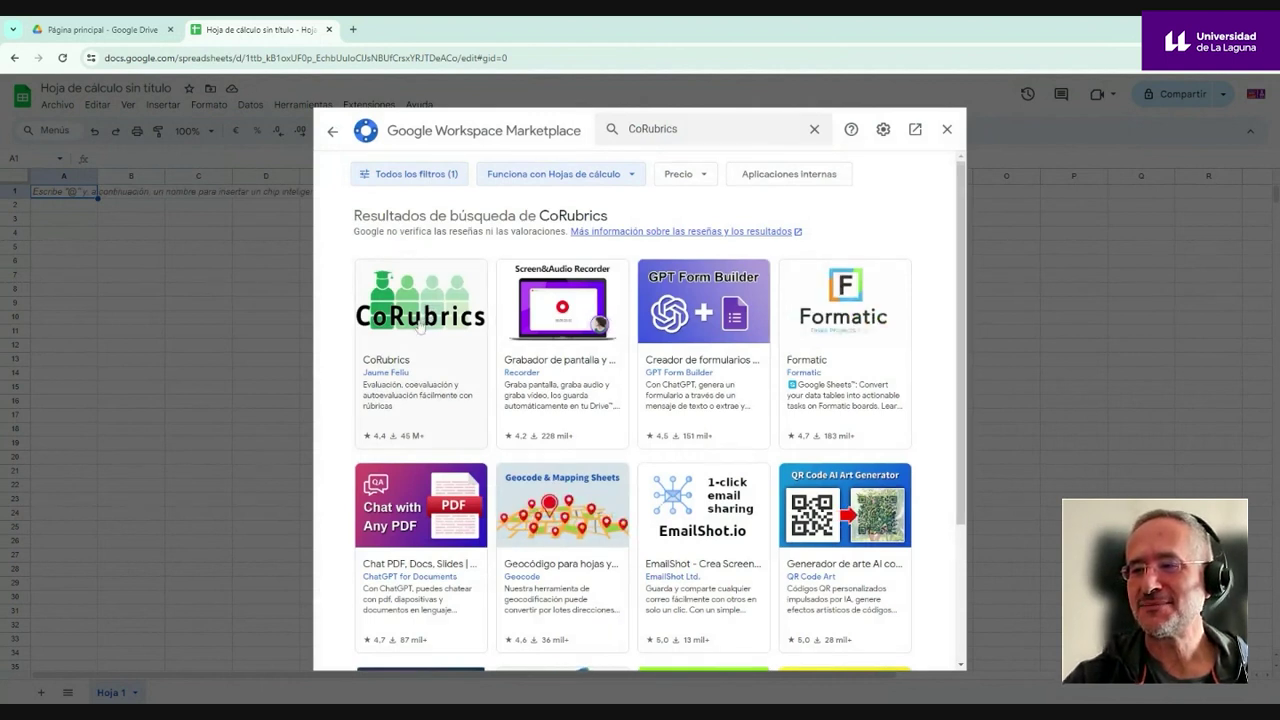
pyautogui.click(420, 327)
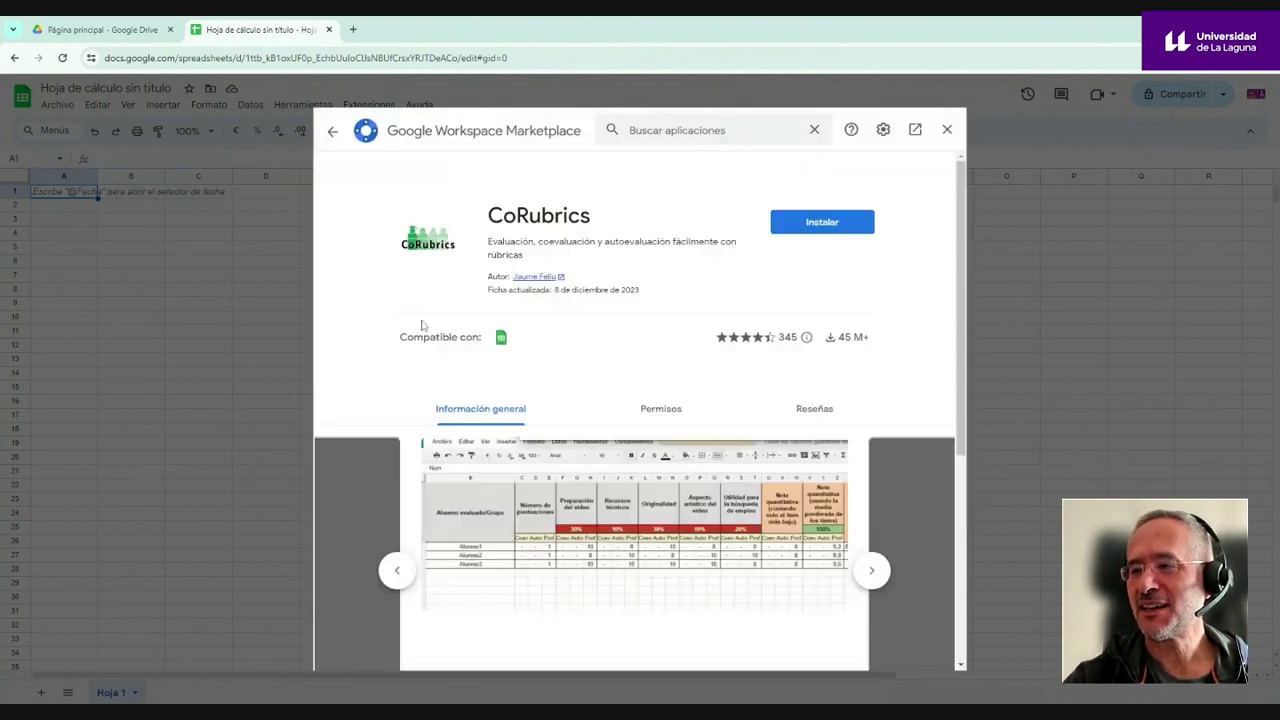
# - Install CoRubrics, granting the required permission, and return to the sheet
pyautogui.click(826, 229)
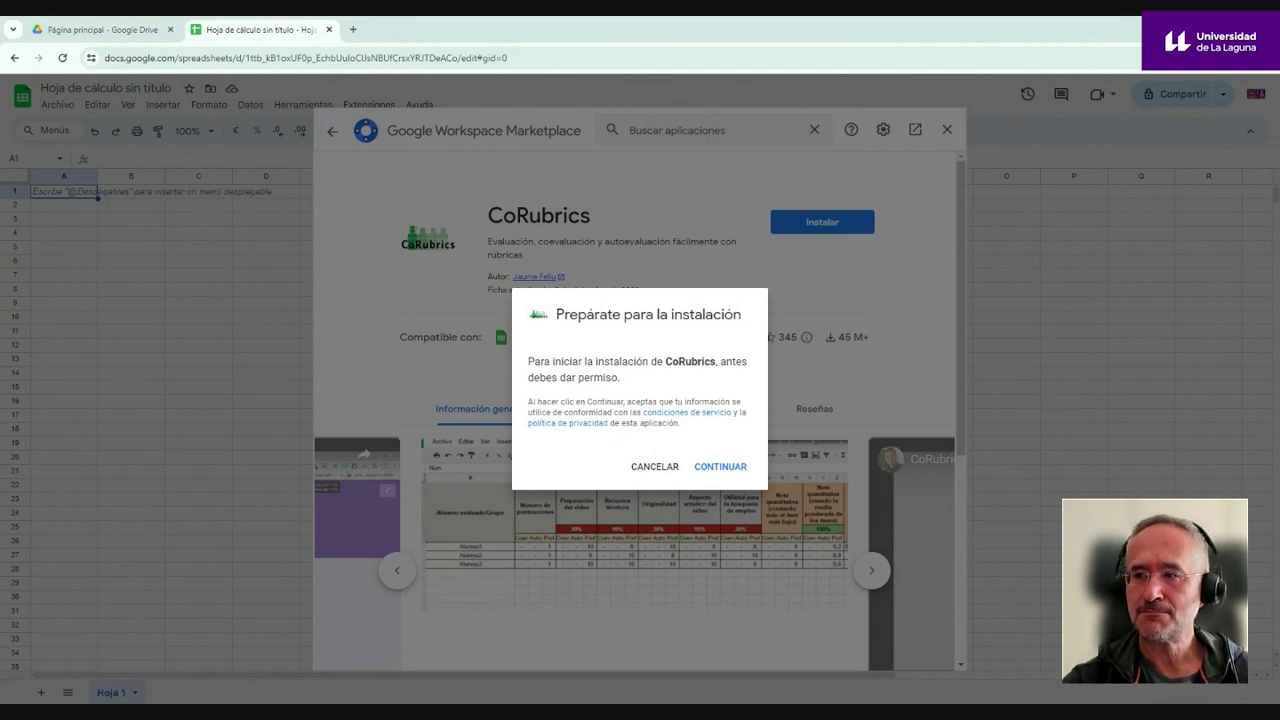
pyautogui.click(739, 456)
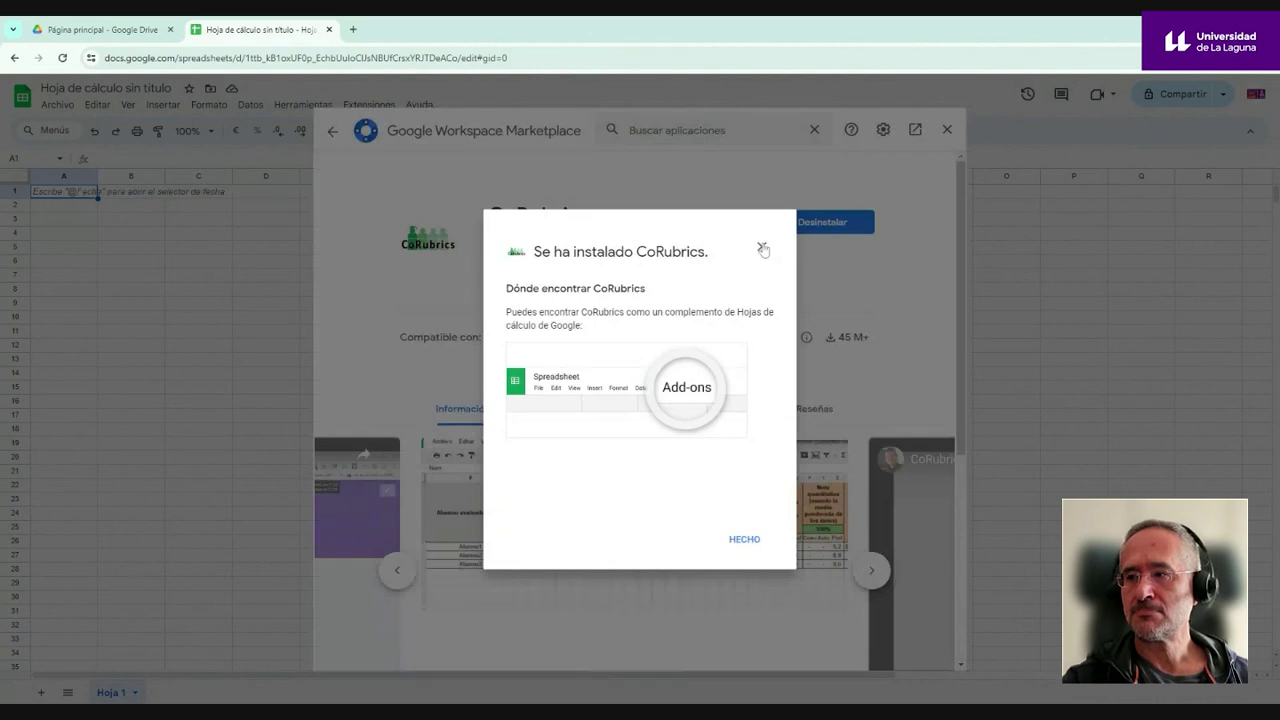
pyautogui.click(748, 550)
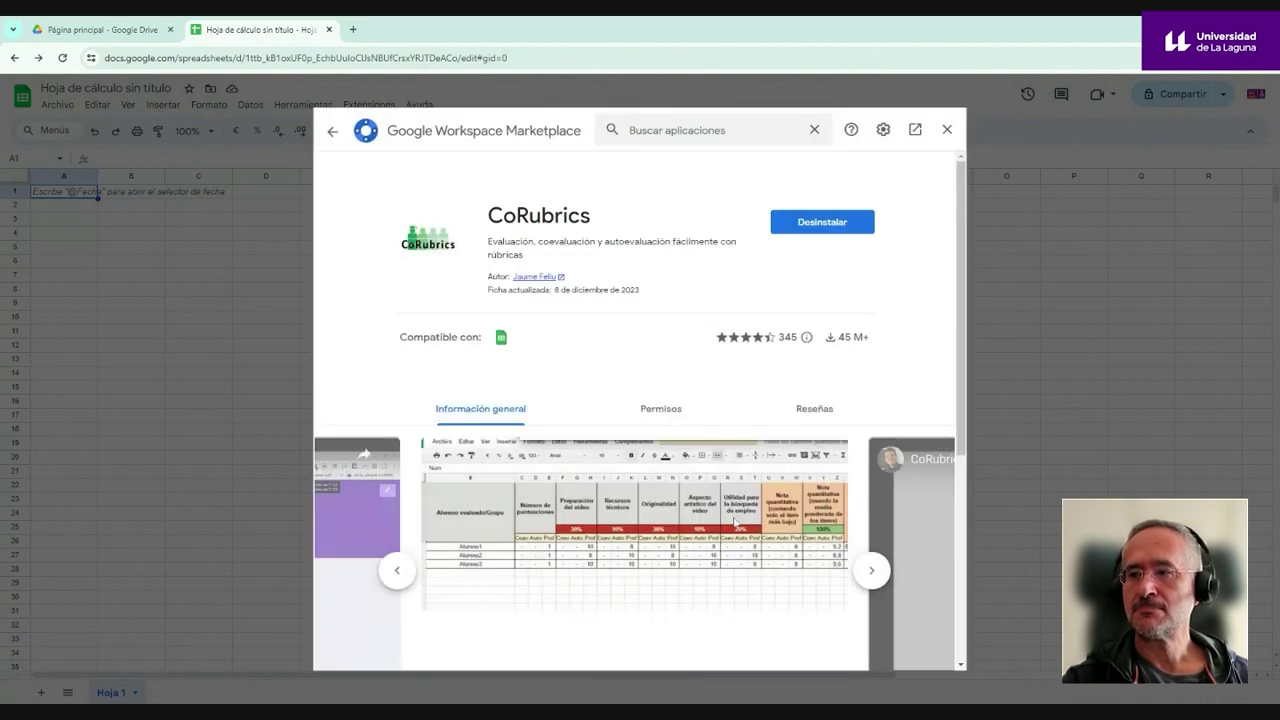
pyautogui.click(946, 129)
# - Check that CoRubrics now appears under Extensiones
pyautogui.click(375, 108)
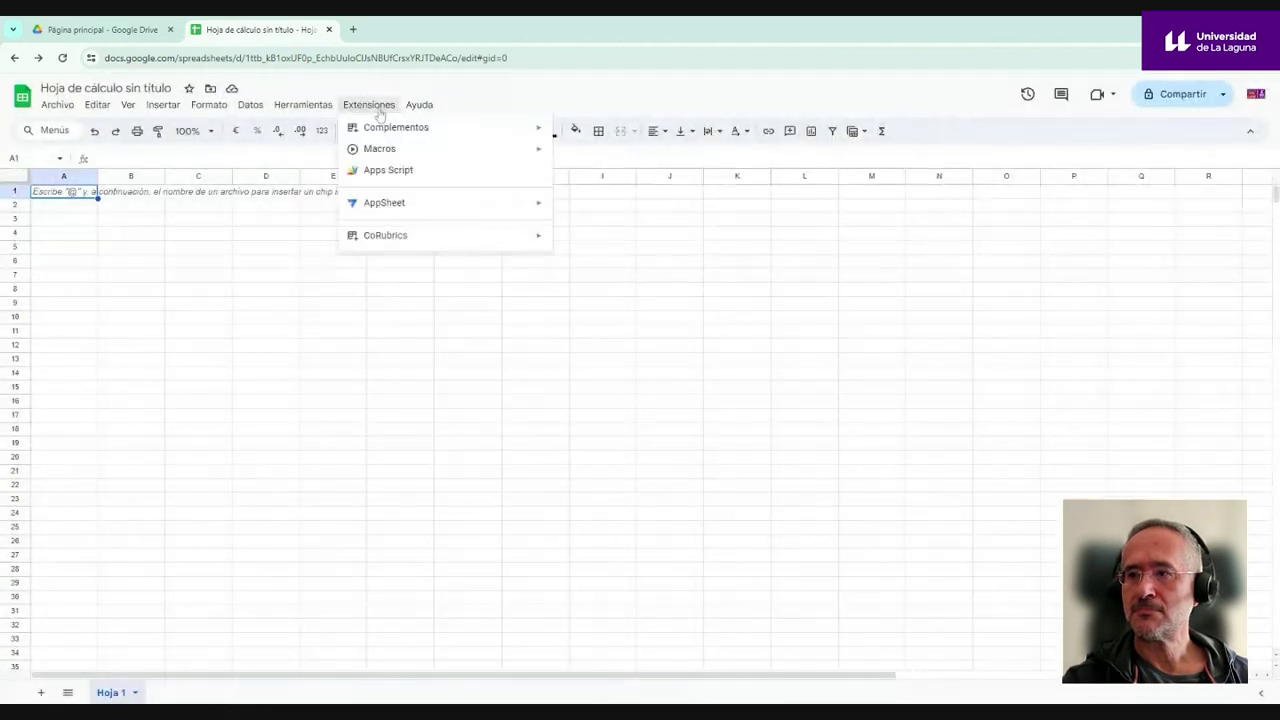
pyautogui.moveTo(420, 242)
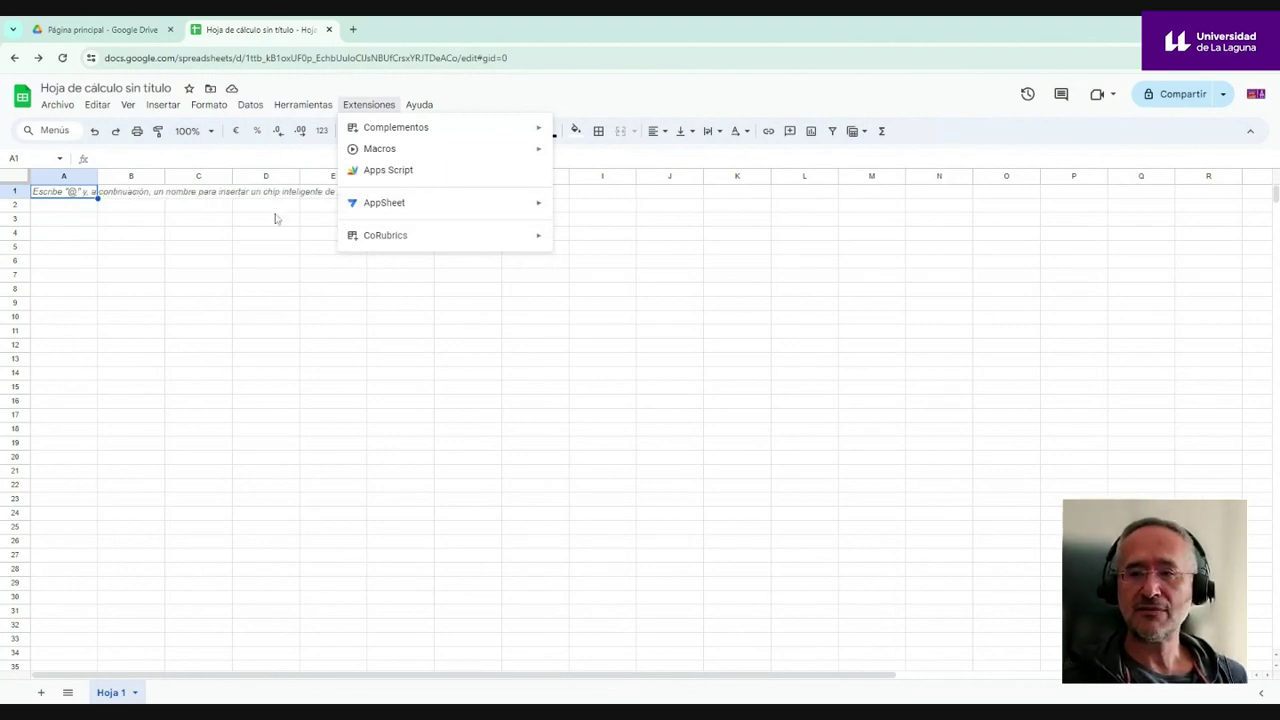
pyautogui.moveTo(404, 236)
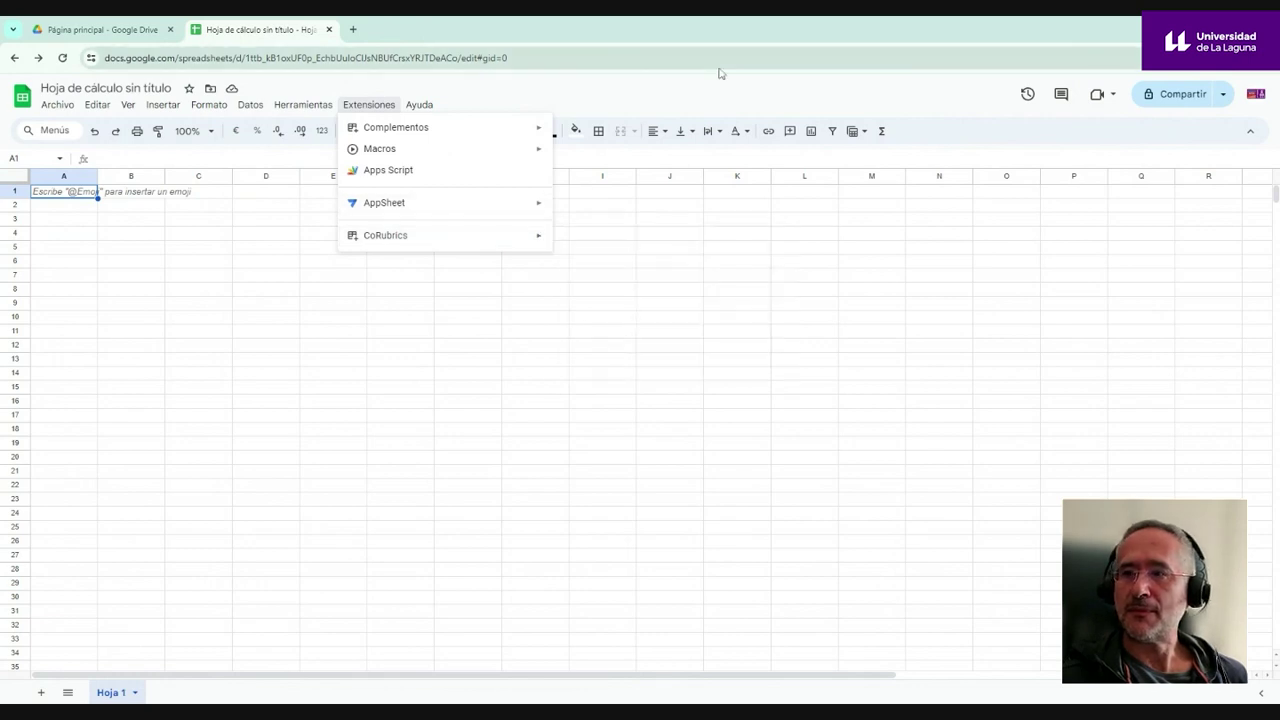
# - Close this spreadsheet and create a new blank Google spreadsheet from Drive
pyautogui.click(329, 30)
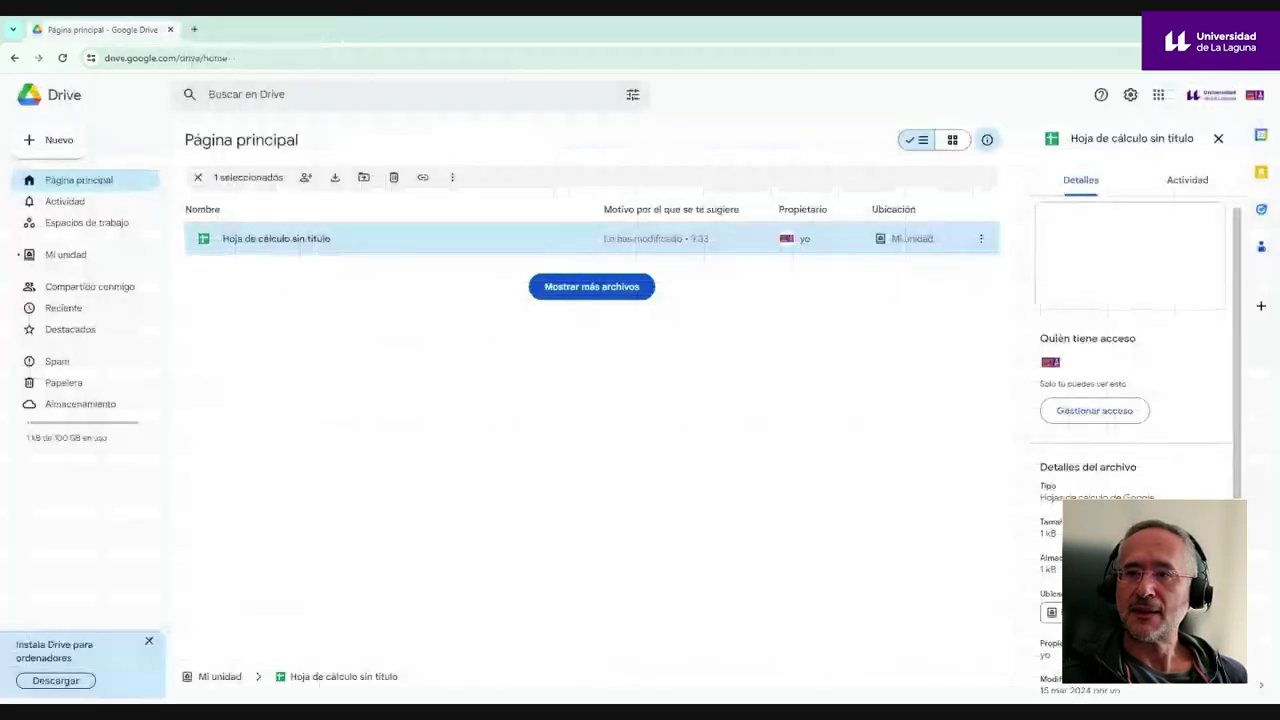
pyautogui.click(55, 143)
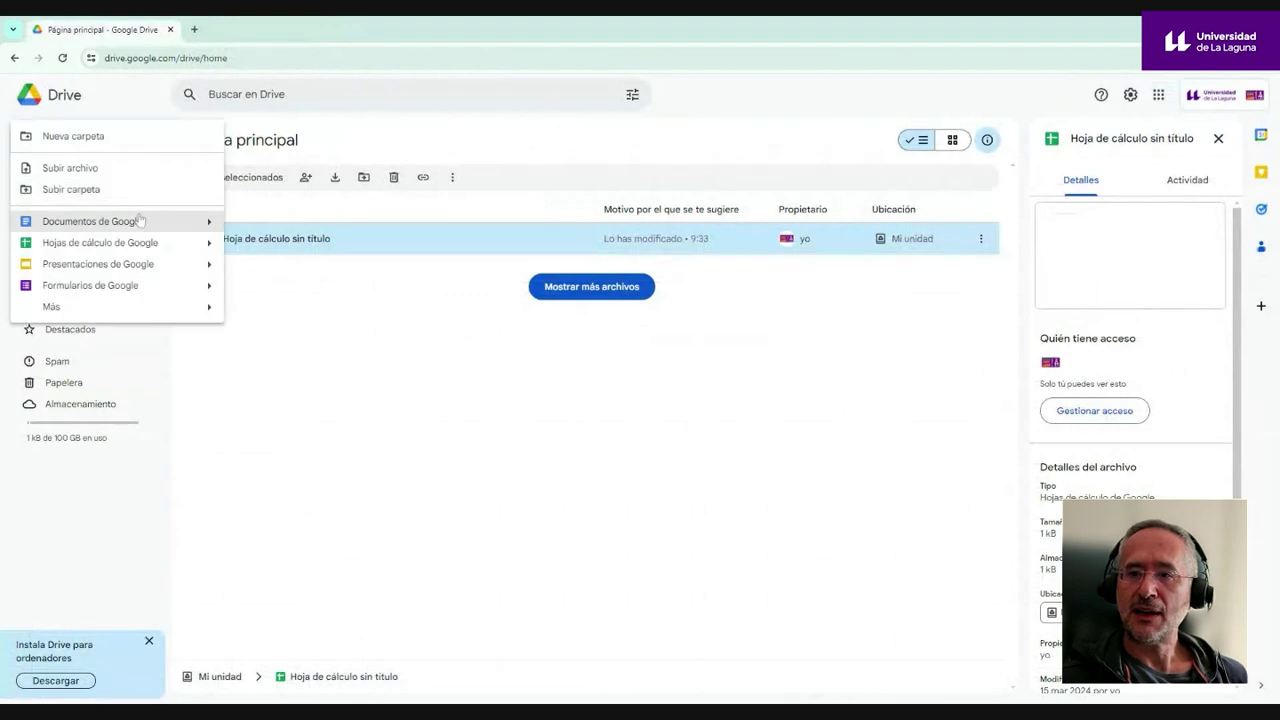
pyautogui.click(158, 248)
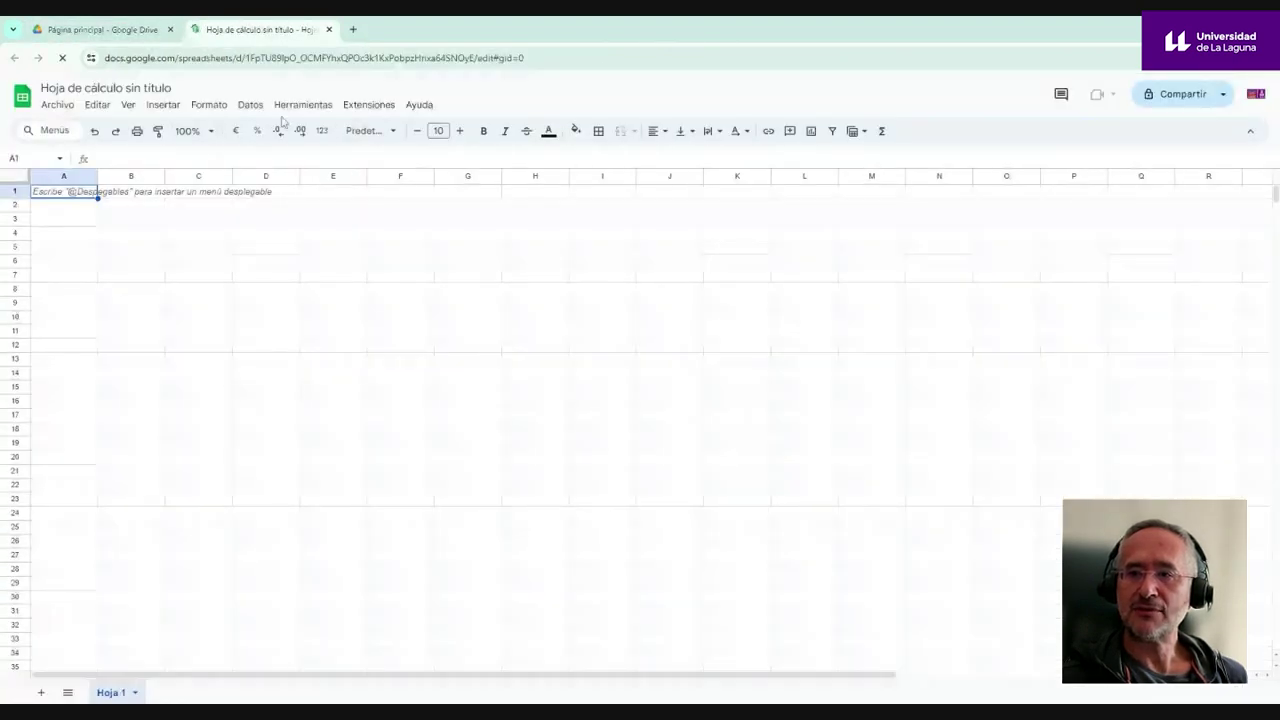
# - Activate CoRubrics from Extensiones and acknowledge the success message
pyautogui.click(366, 105)
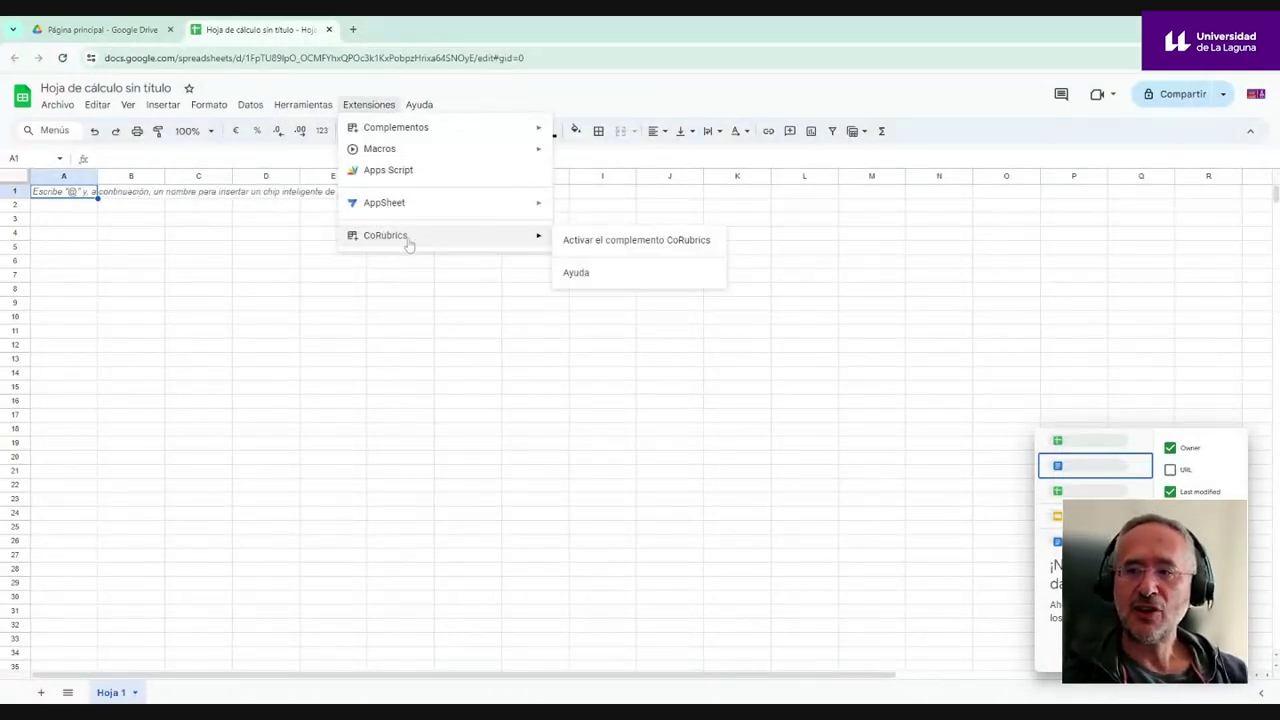
pyautogui.click(600, 251)
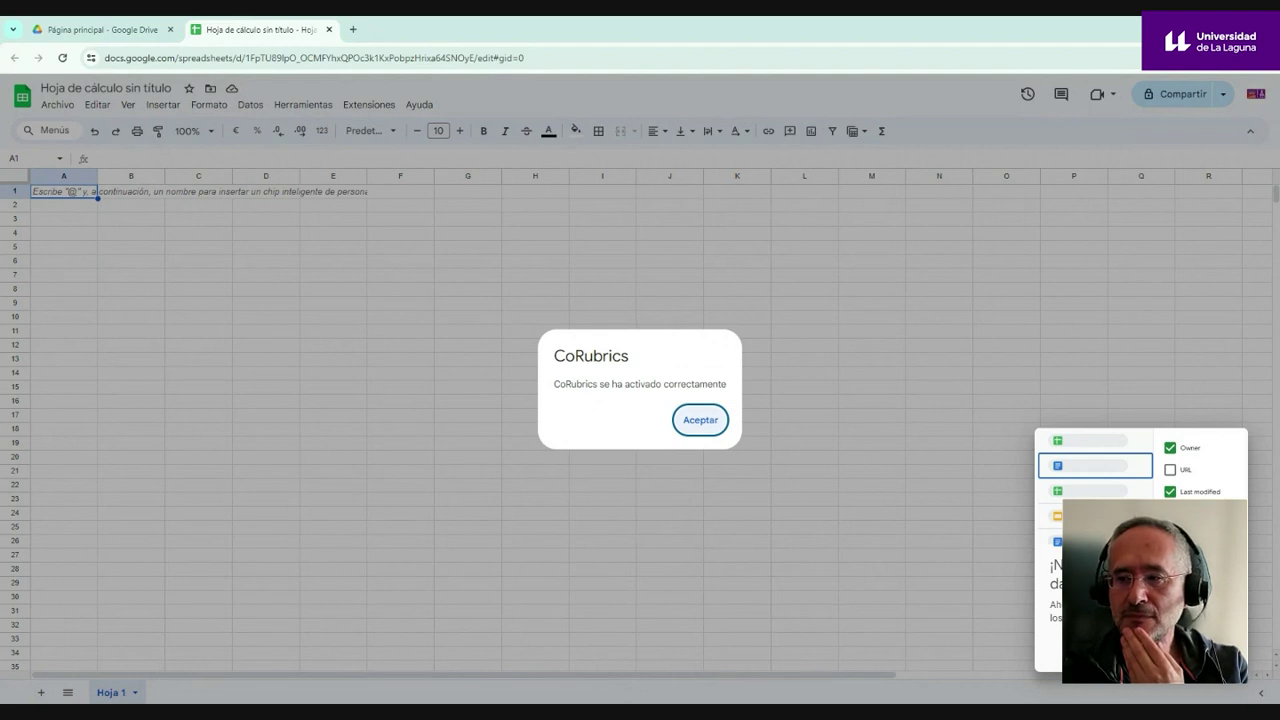
pyautogui.click(697, 421)
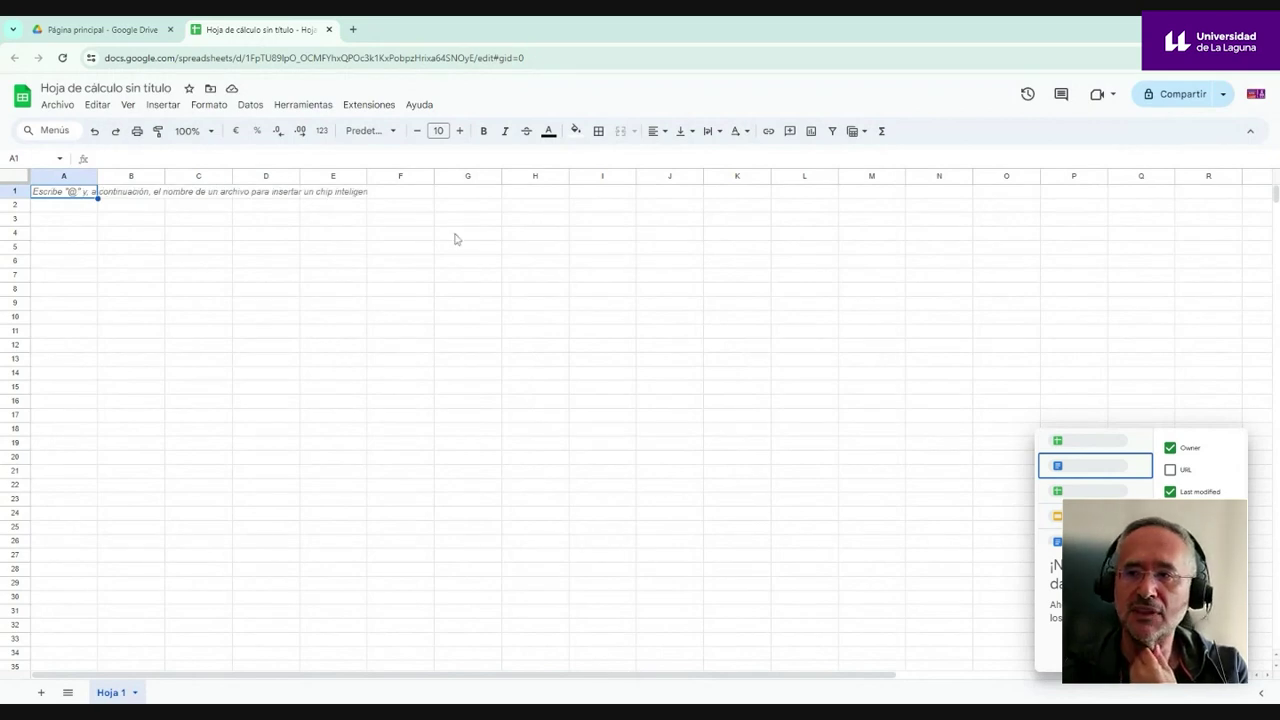
# - Create the CoRubrics Rúbrica template, confirming sheet replacement, then view the Alumnos sheet
pyautogui.click(360, 107)
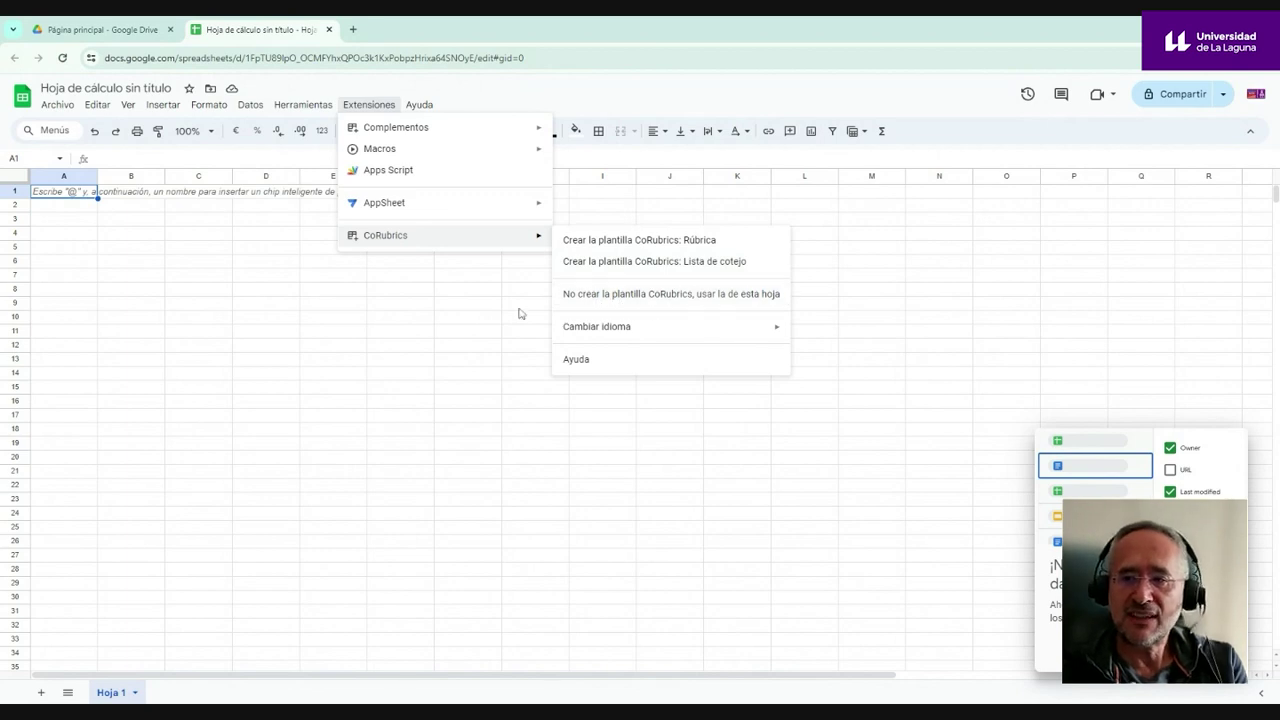
pyautogui.moveTo(585, 336)
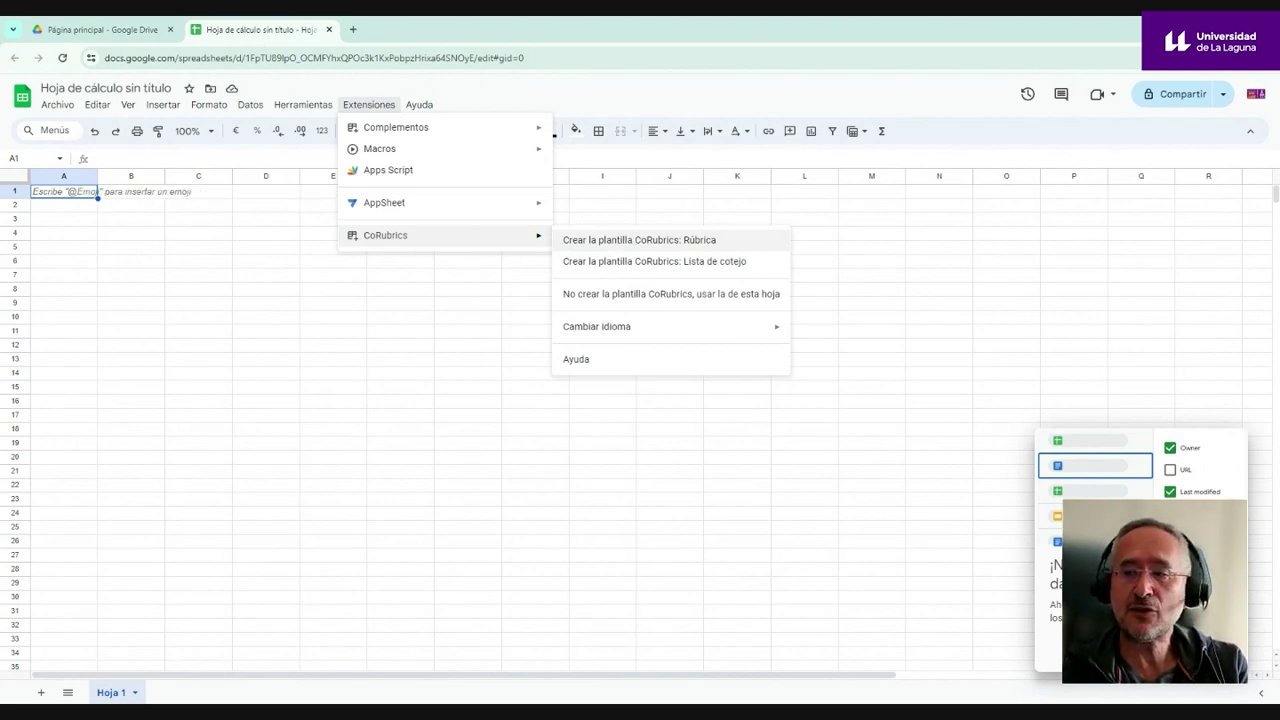
pyautogui.click(633, 240)
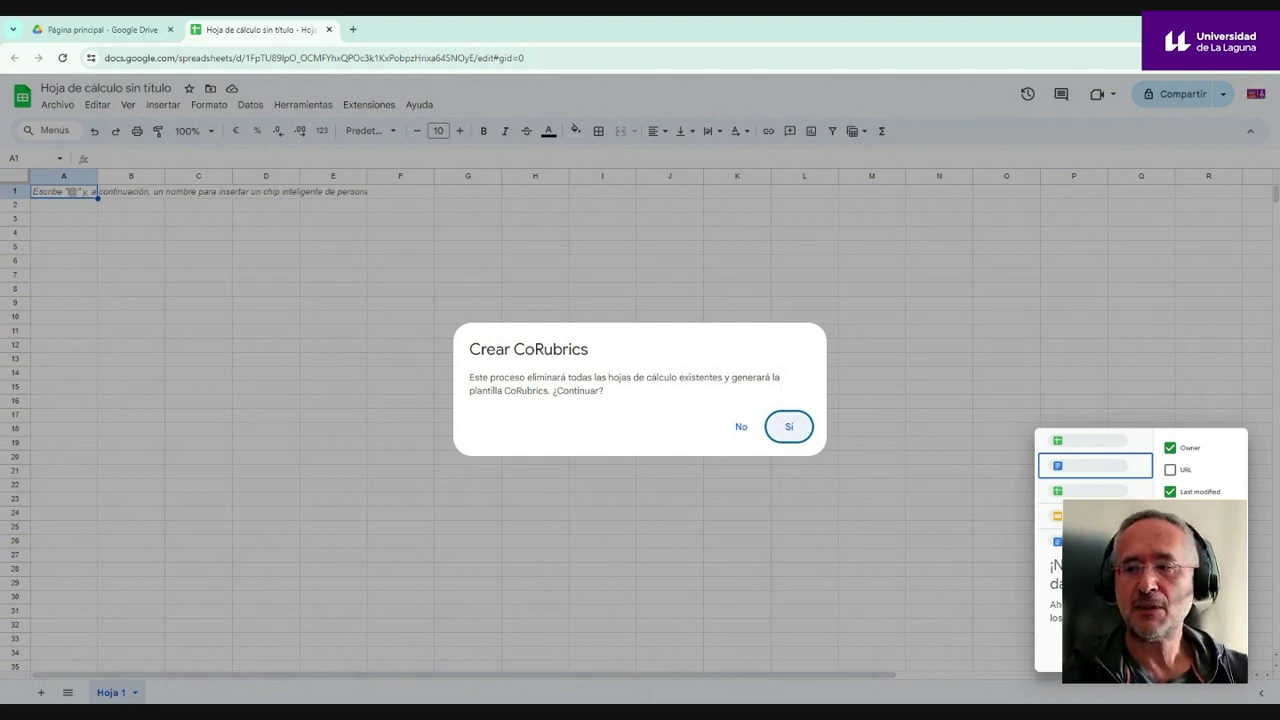
pyautogui.click(789, 428)
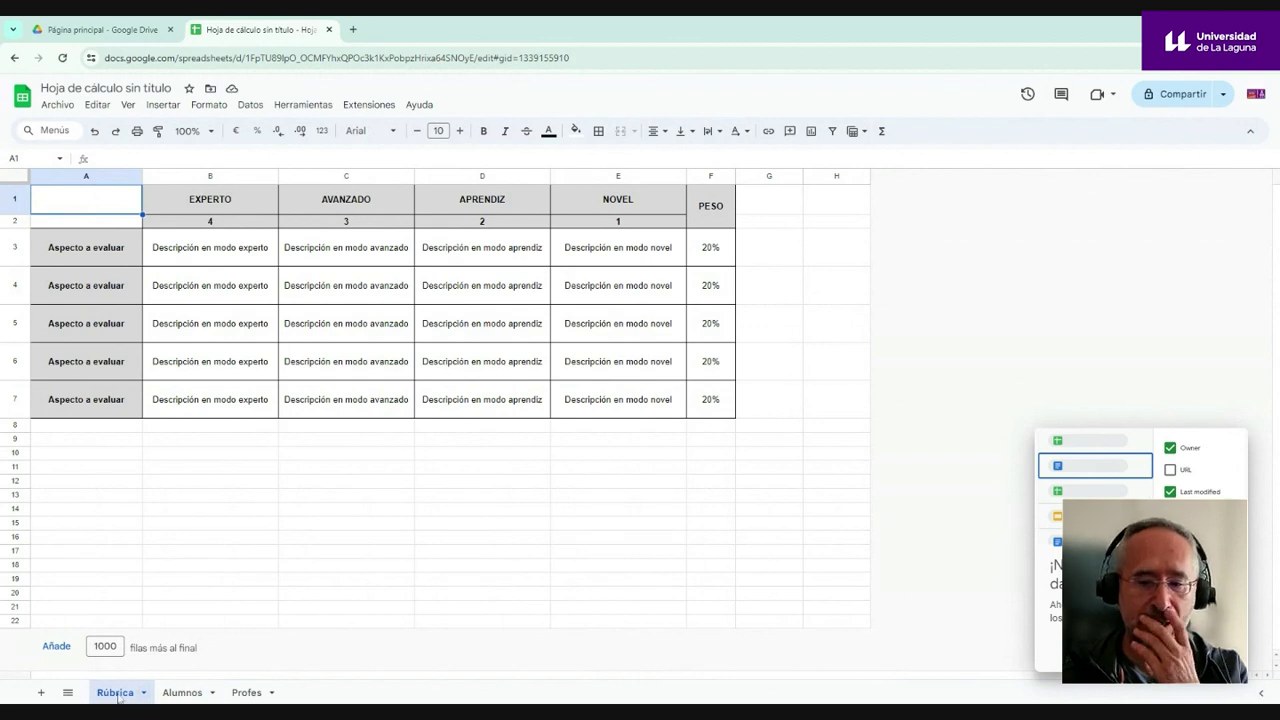
pyautogui.click(184, 695)
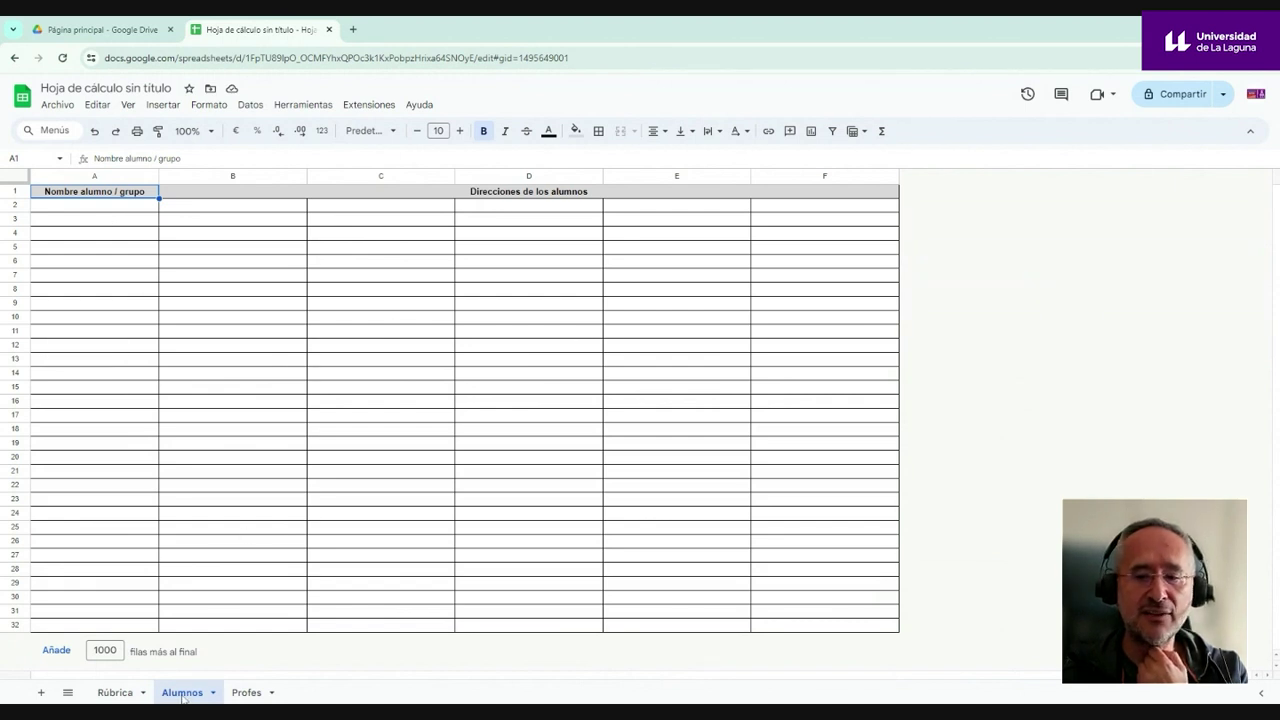
pyautogui.click(248, 694)
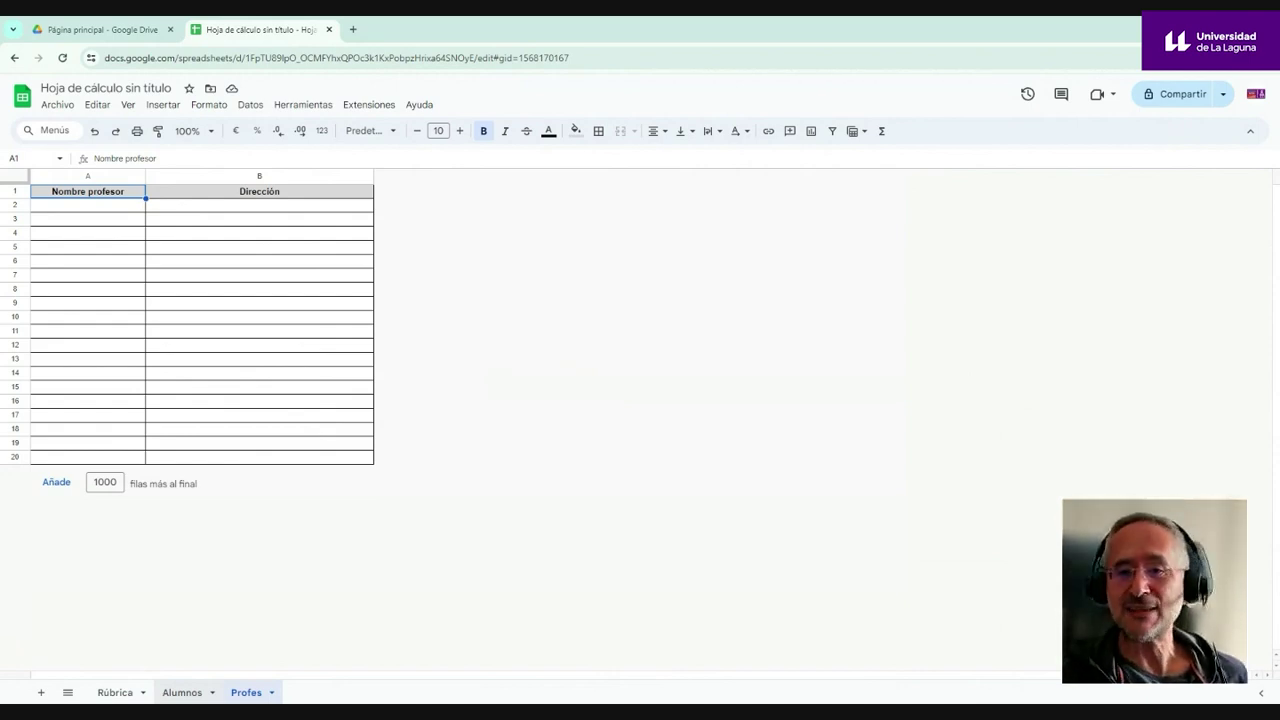
pyautogui.click(115, 692)
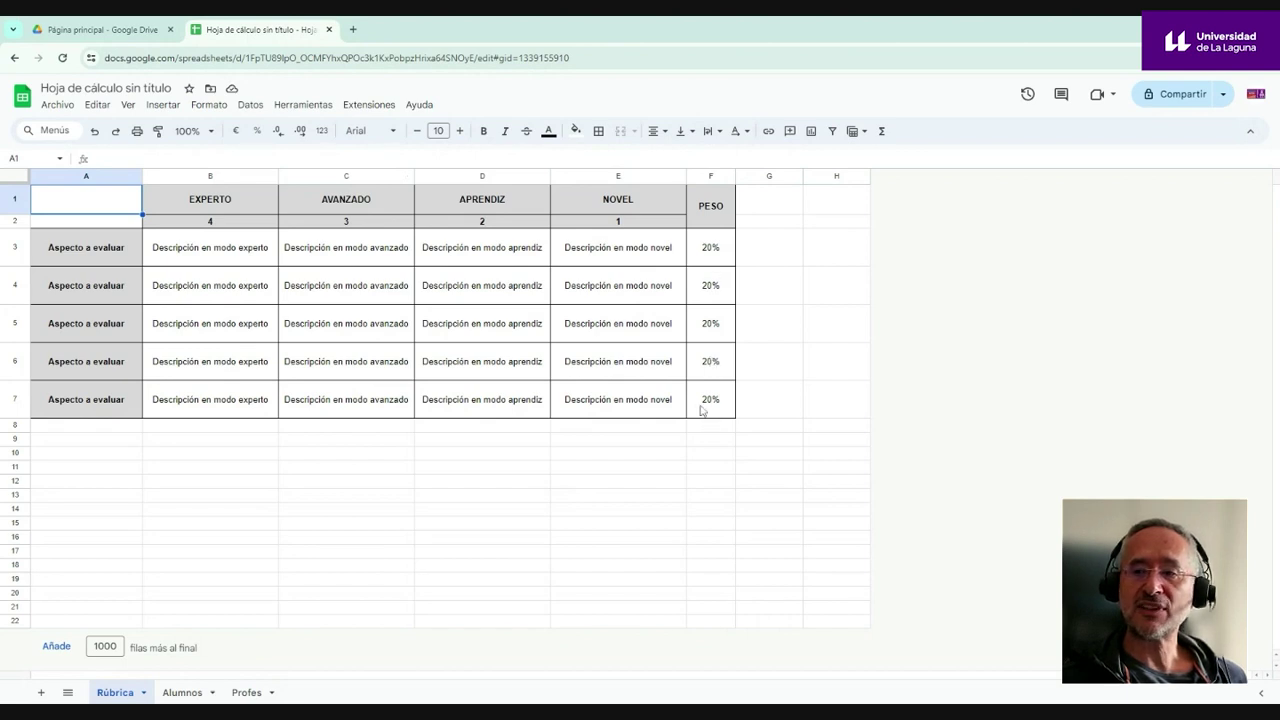
# - Set the row 2 level scores to 5, 2, 1 and 0 for EXPERTO through NOVEL
pyautogui.click(210, 223)
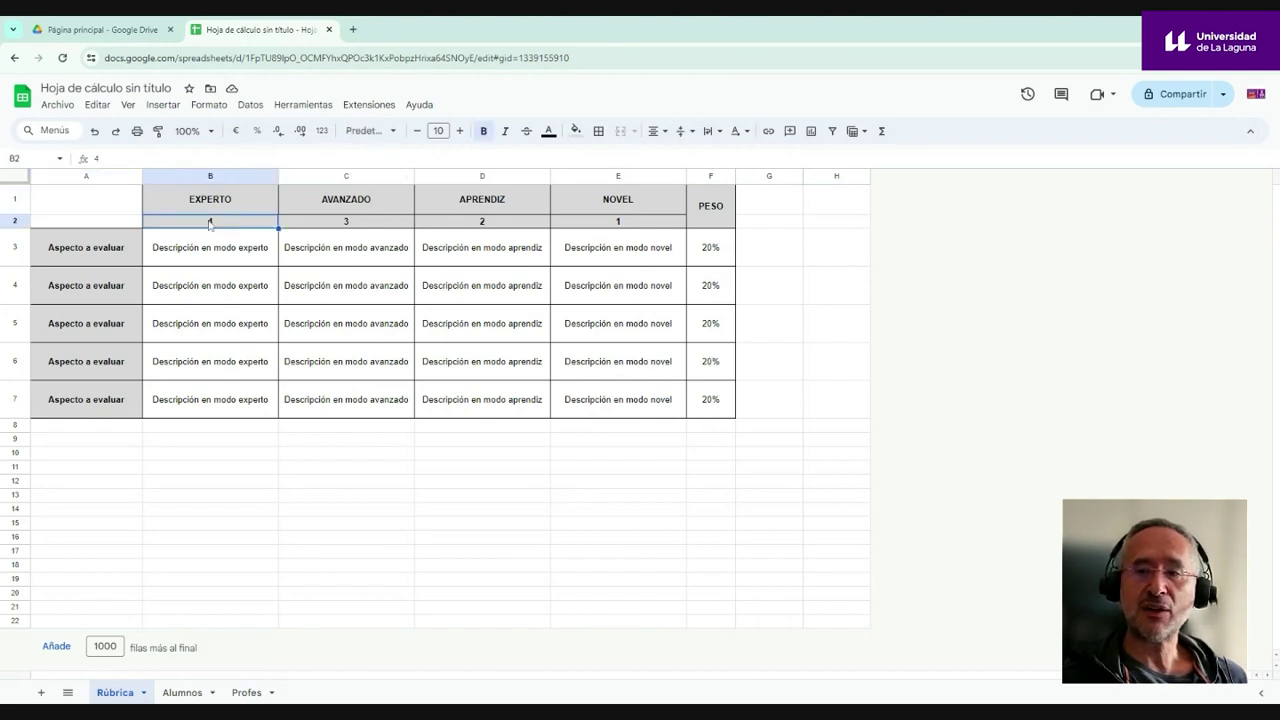
pyautogui.press('Return')
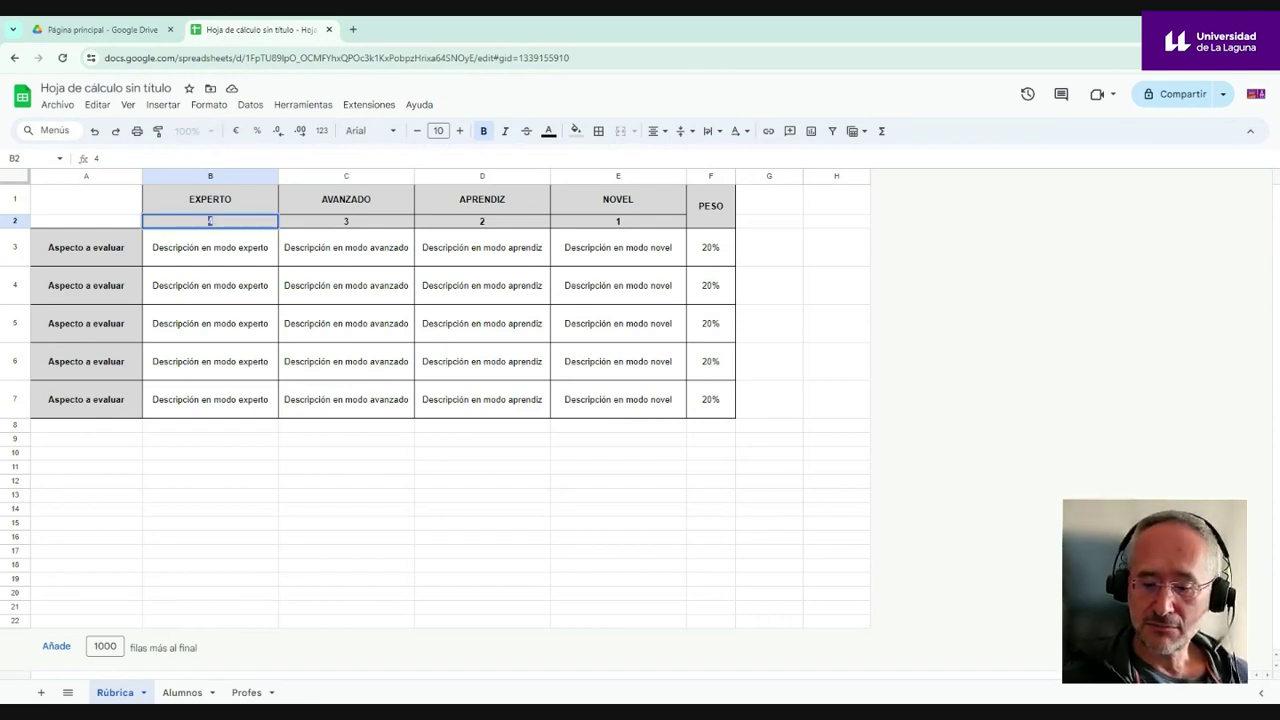
pyautogui.click(346, 220)
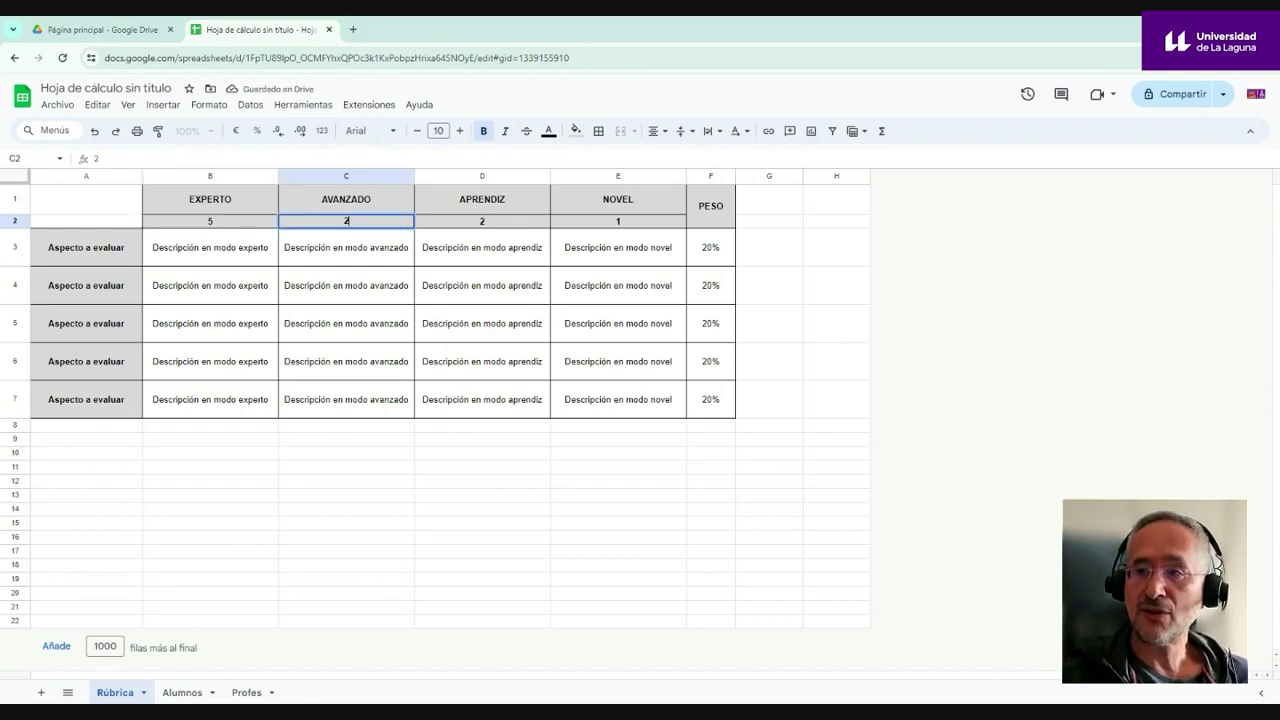
pyautogui.doubleClick(482, 222)
pyautogui.write('1')
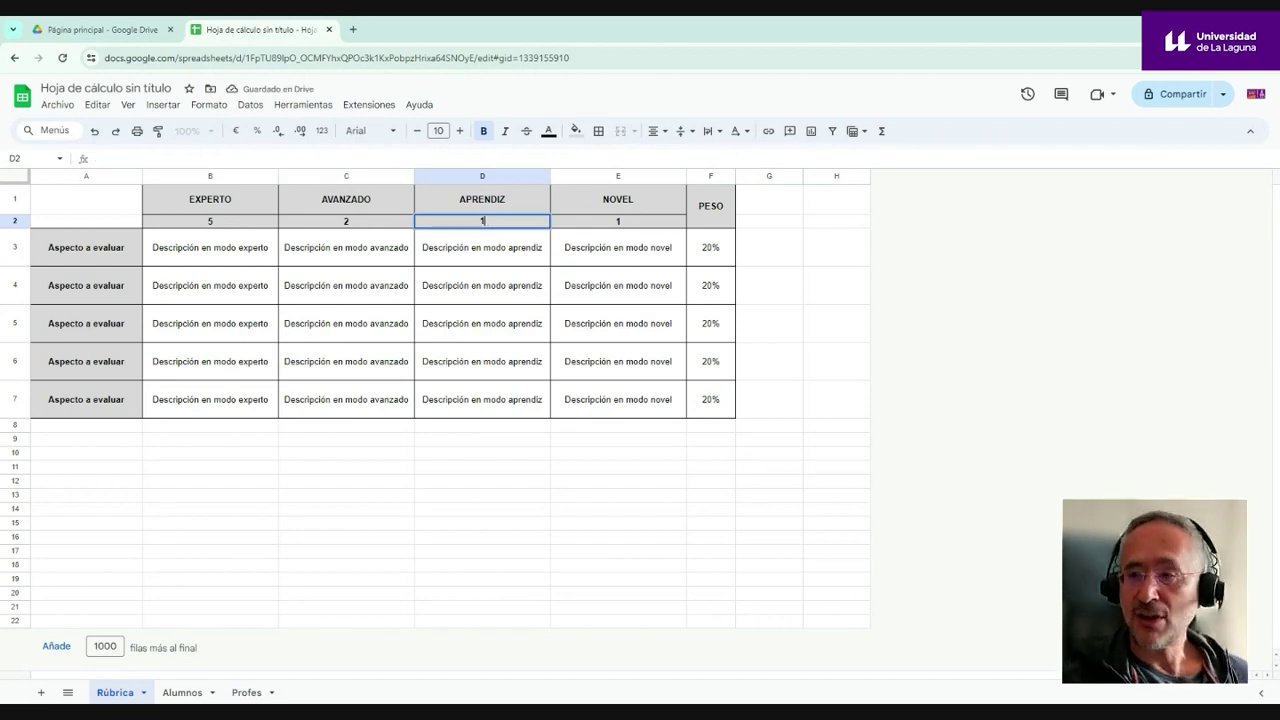
pyautogui.click(618, 228)
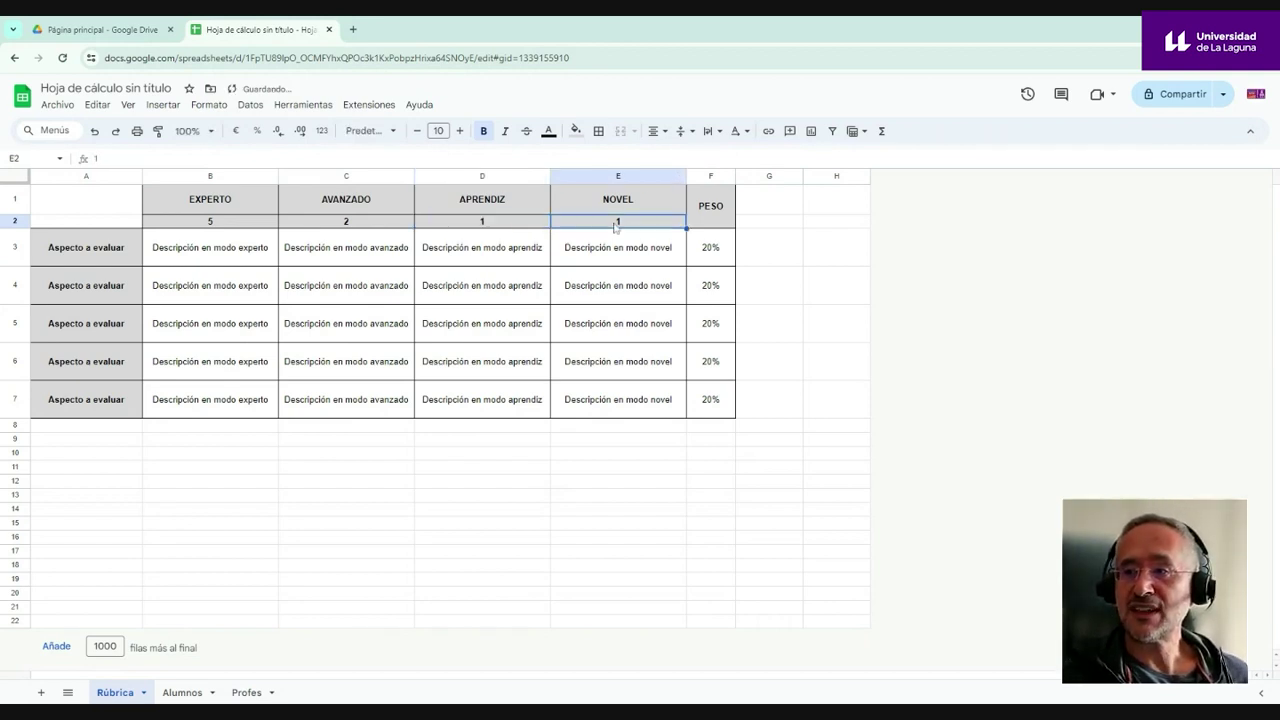
pyautogui.press('BackSpace')
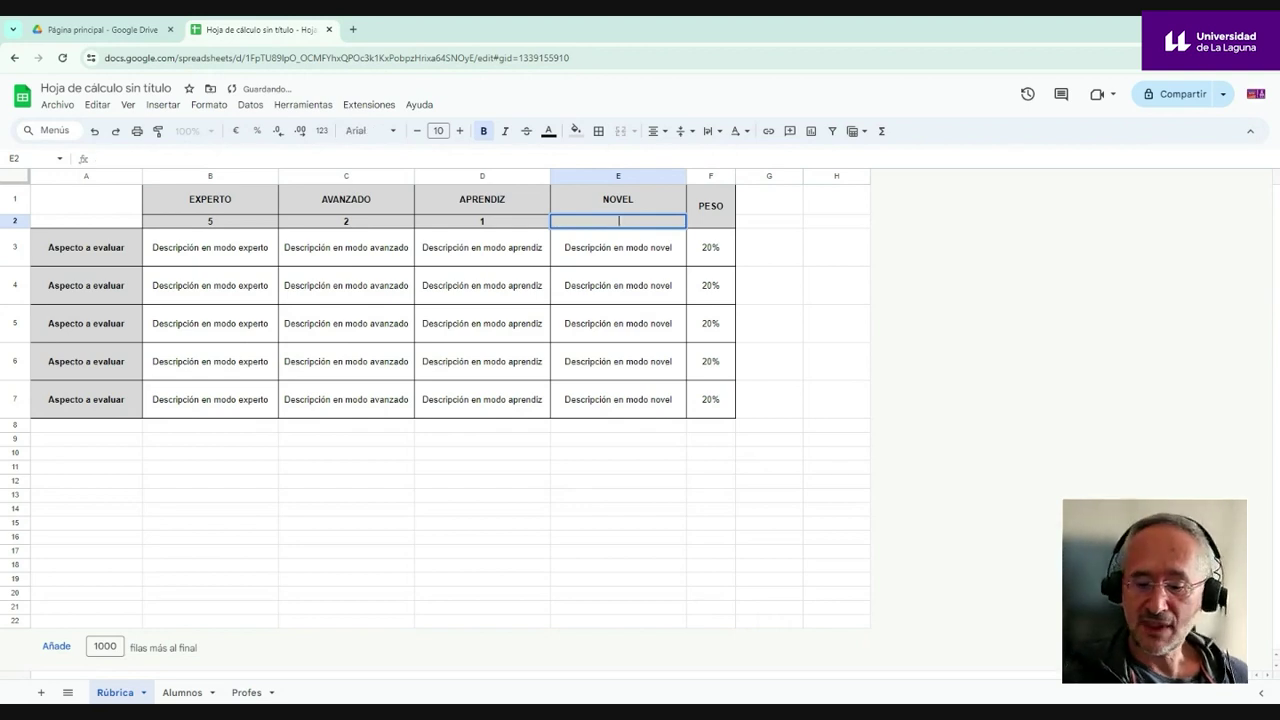
pyautogui.write('0')
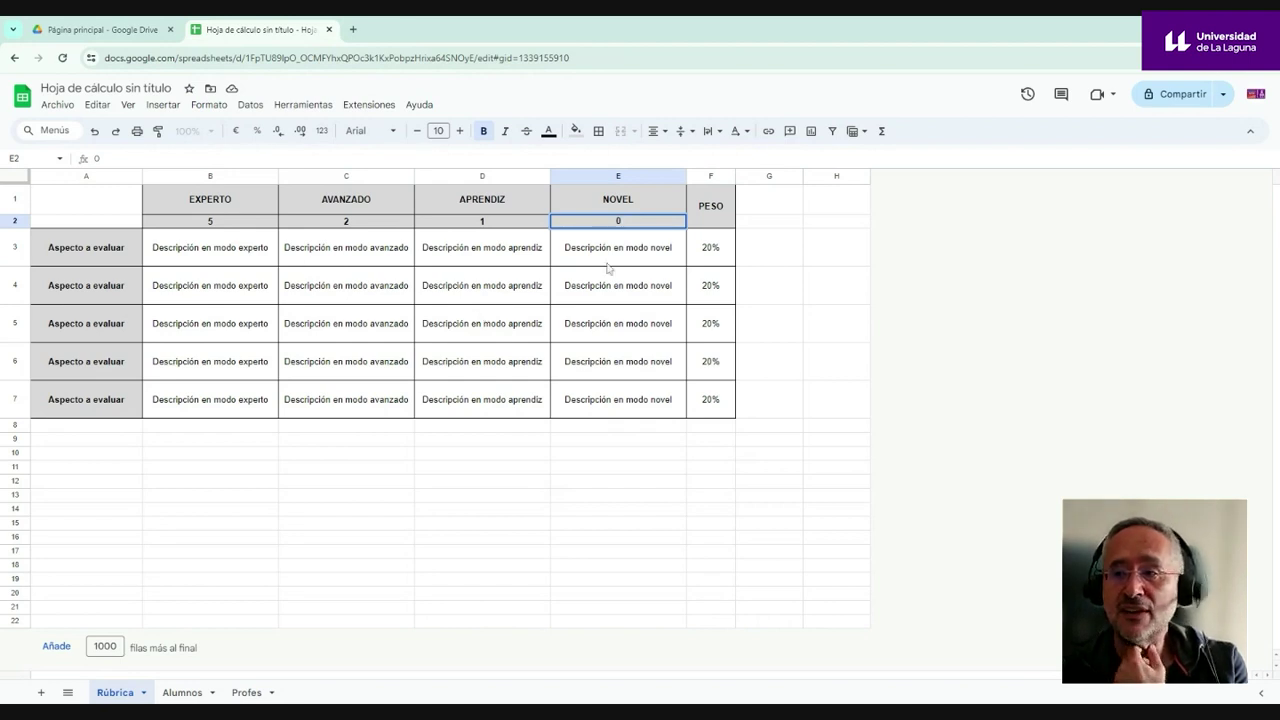
pyautogui.click(713, 256)
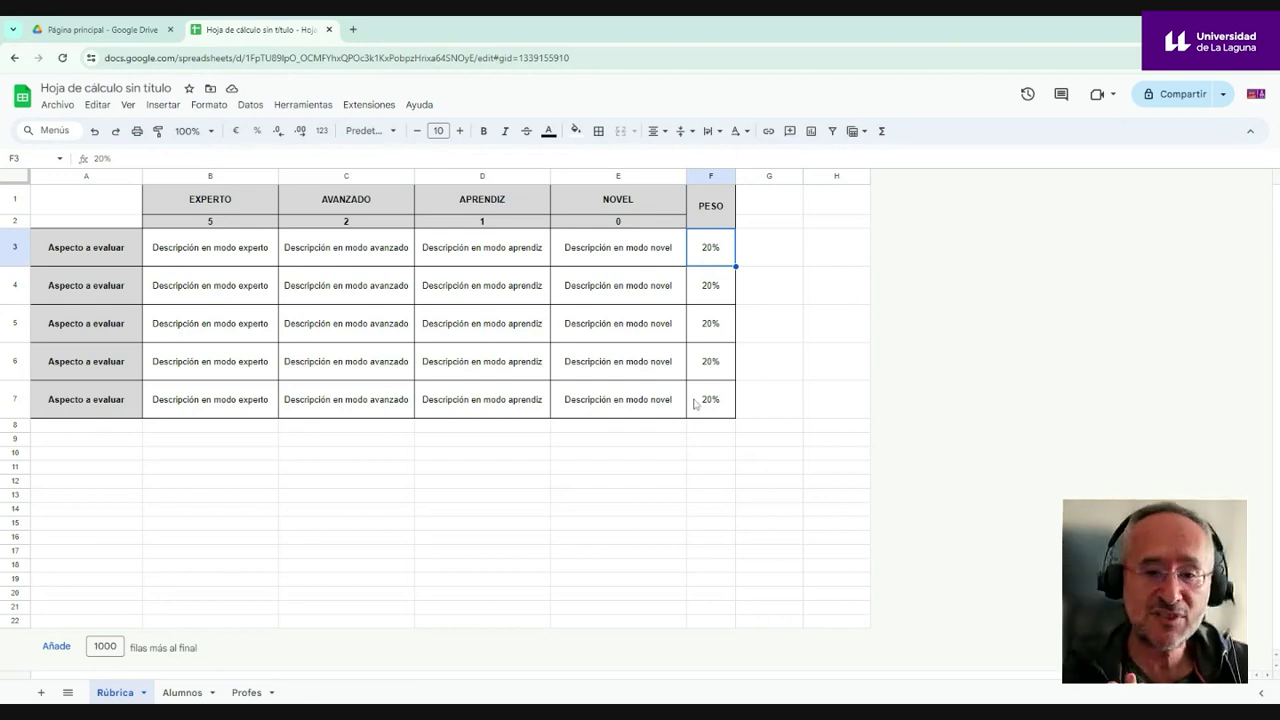
# - Overwrite B3 with placeholder text, then select its contents for replacement
pyautogui.click(240, 257)
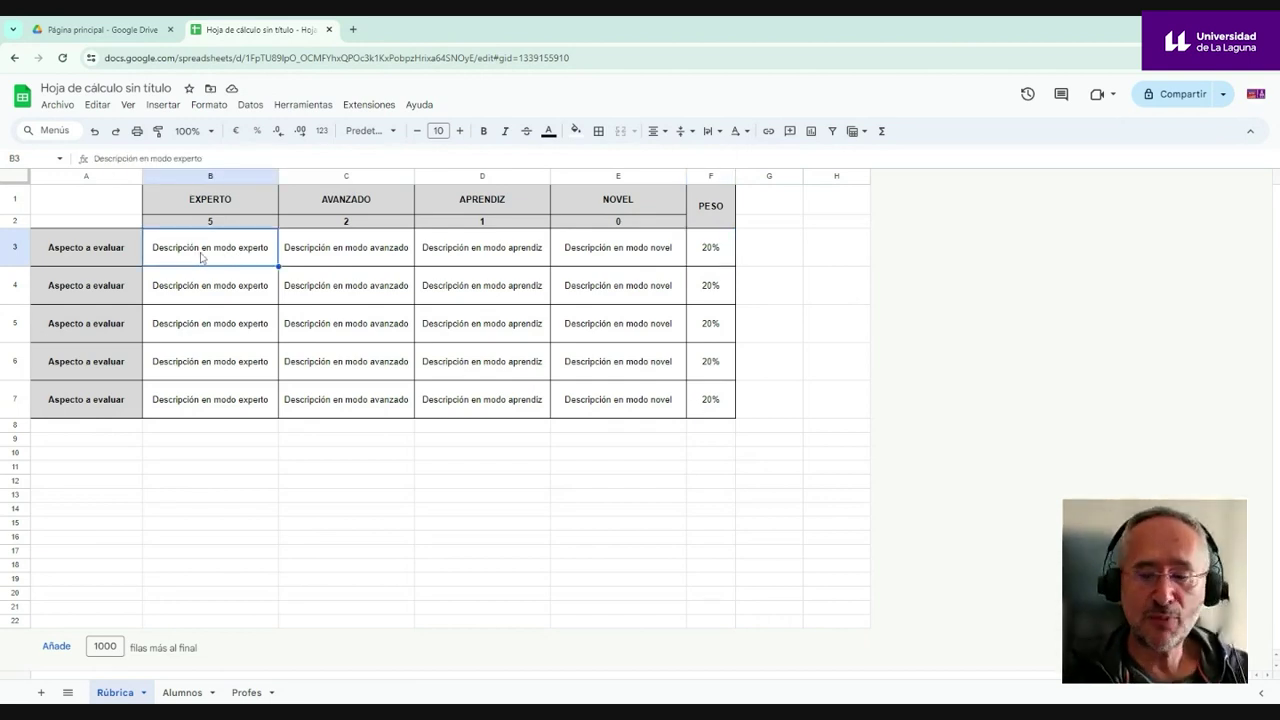
pyautogui.write('lkjdflskdfjldkfjlsdkfjl')
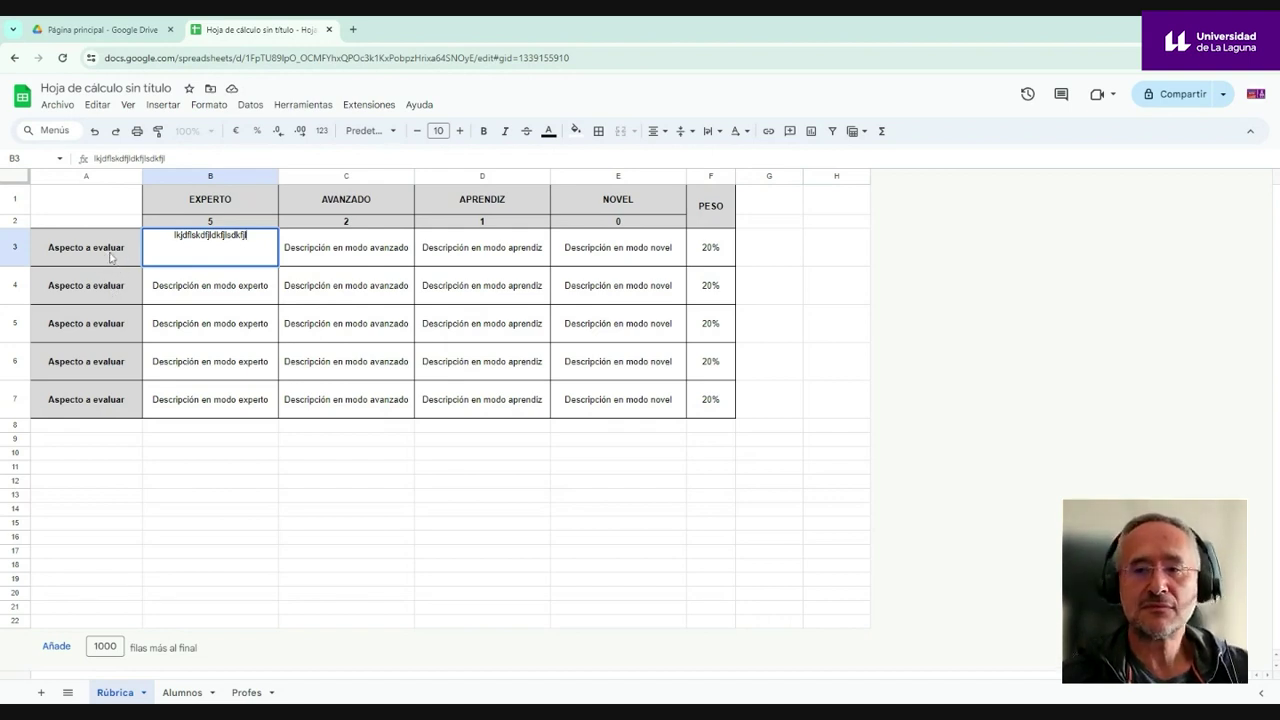
pyautogui.click(112, 257)
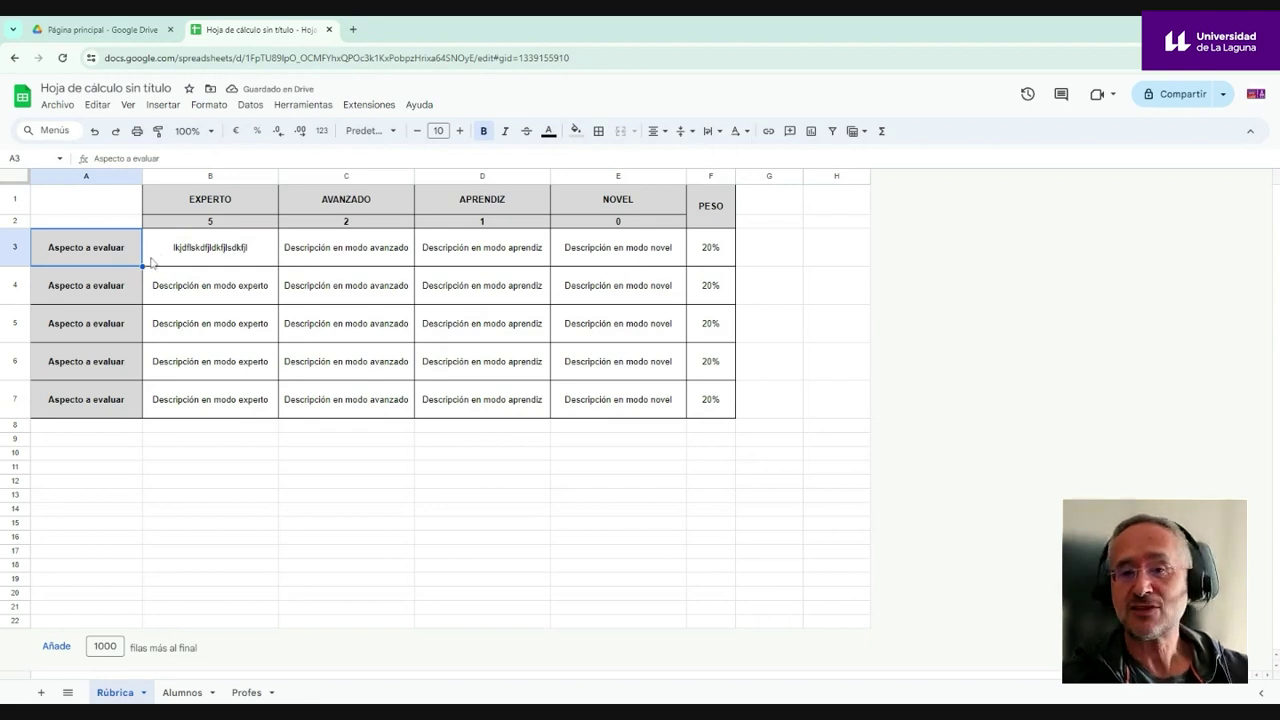
pyautogui.click(250, 250)
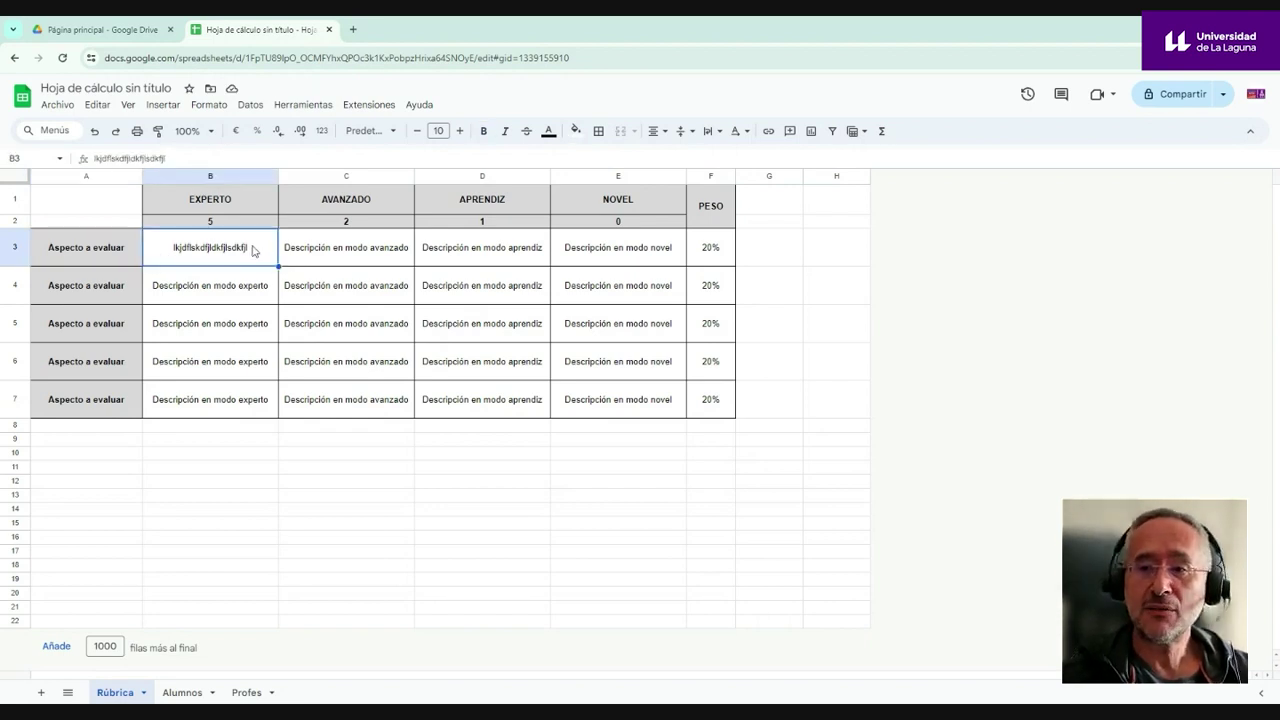
pyautogui.doubleClick(172, 252)
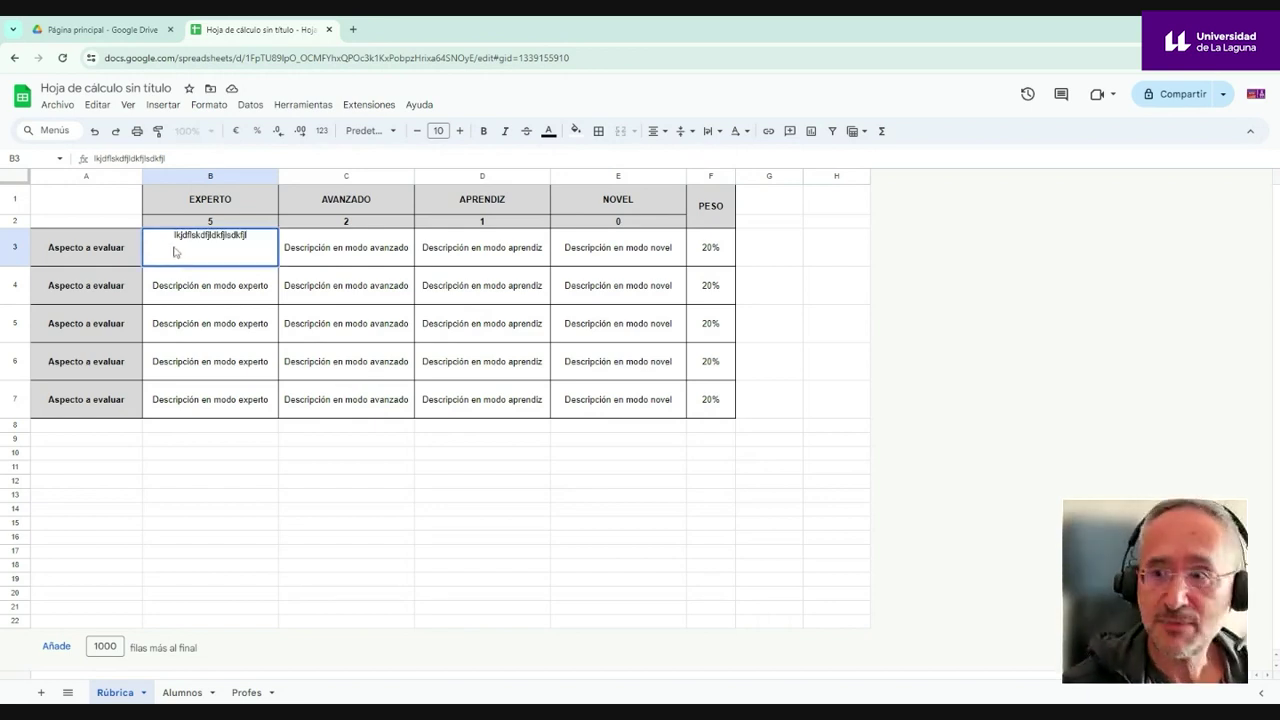
pyautogui.moveTo(166, 158); pyautogui.dragTo(36, 152)
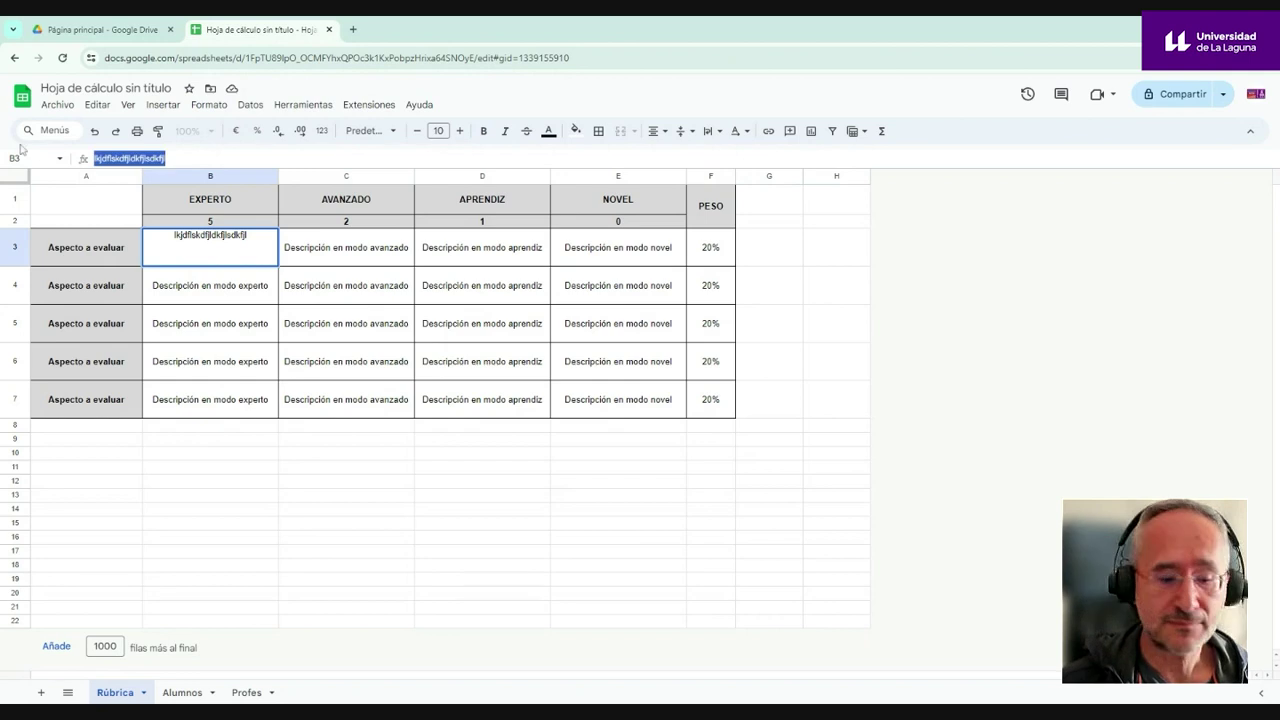
# - Enter 'experto', 'avanazado' and 'aprendiz' in B3, C3 and D3, then review them
pyautogui.write('experto')
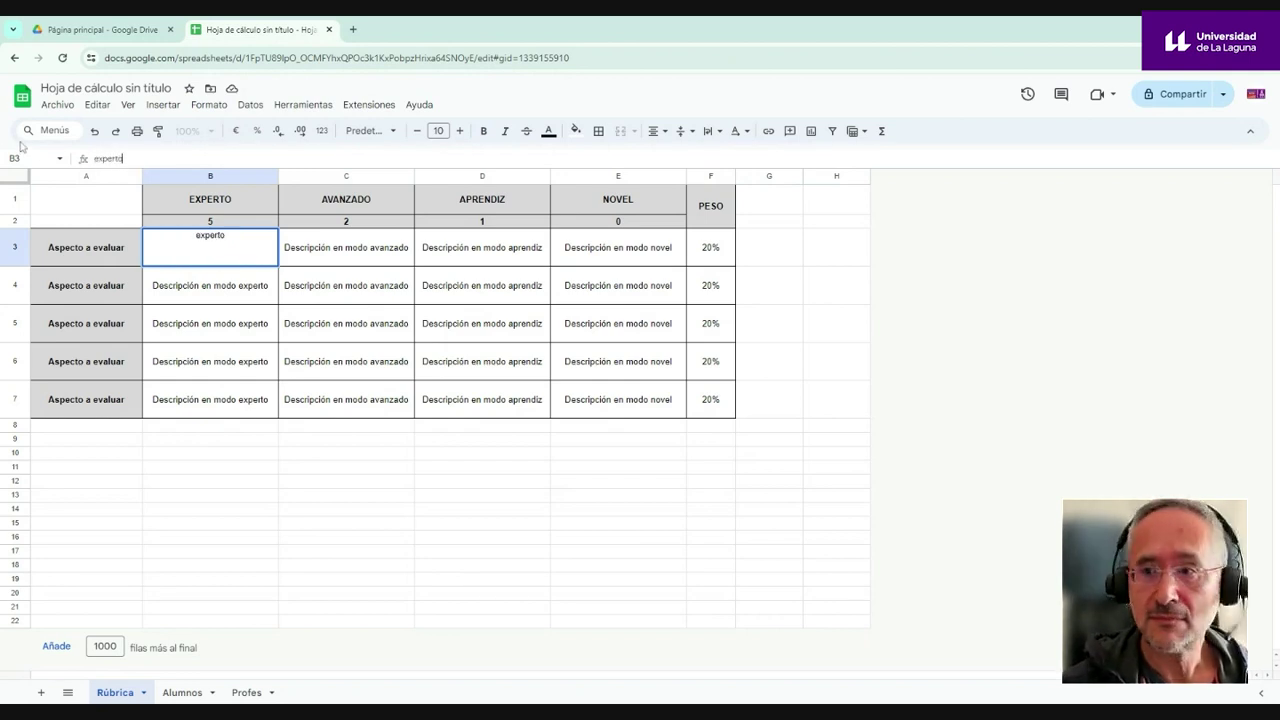
pyautogui.press('Tab')
pyautogui.write('ava')
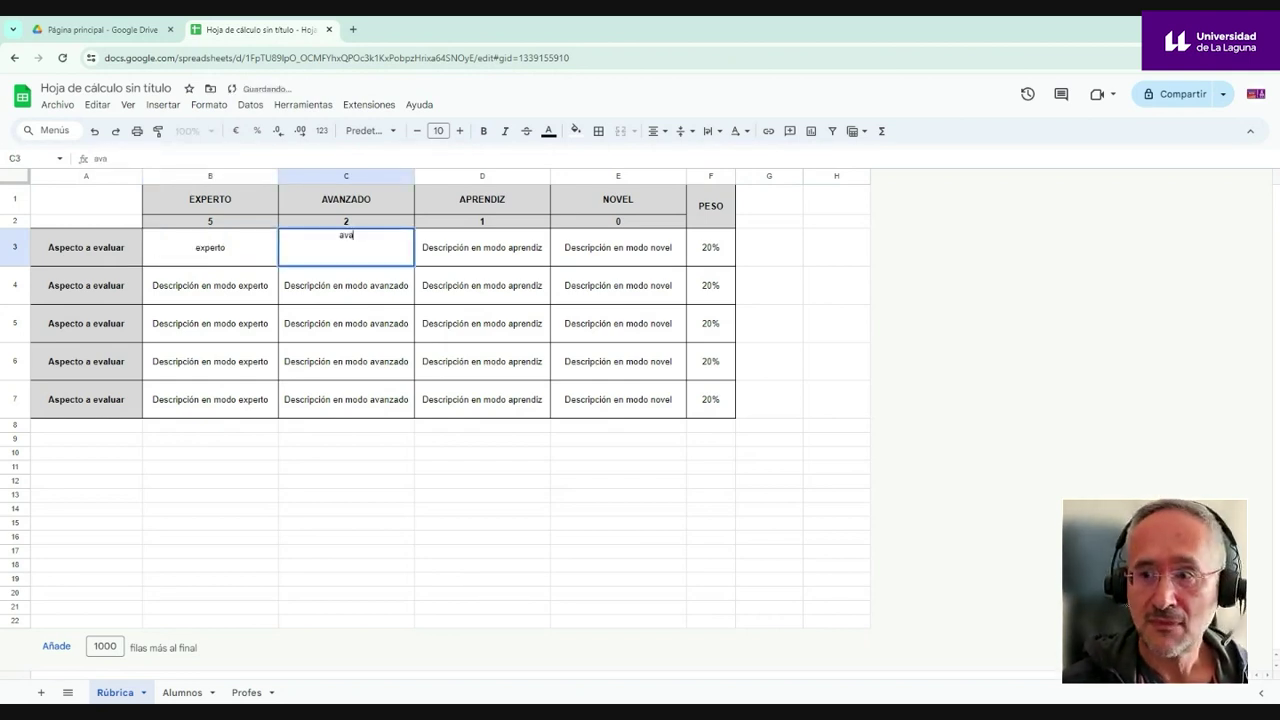
pyautogui.write('nazado')
pyautogui.press('Tab')
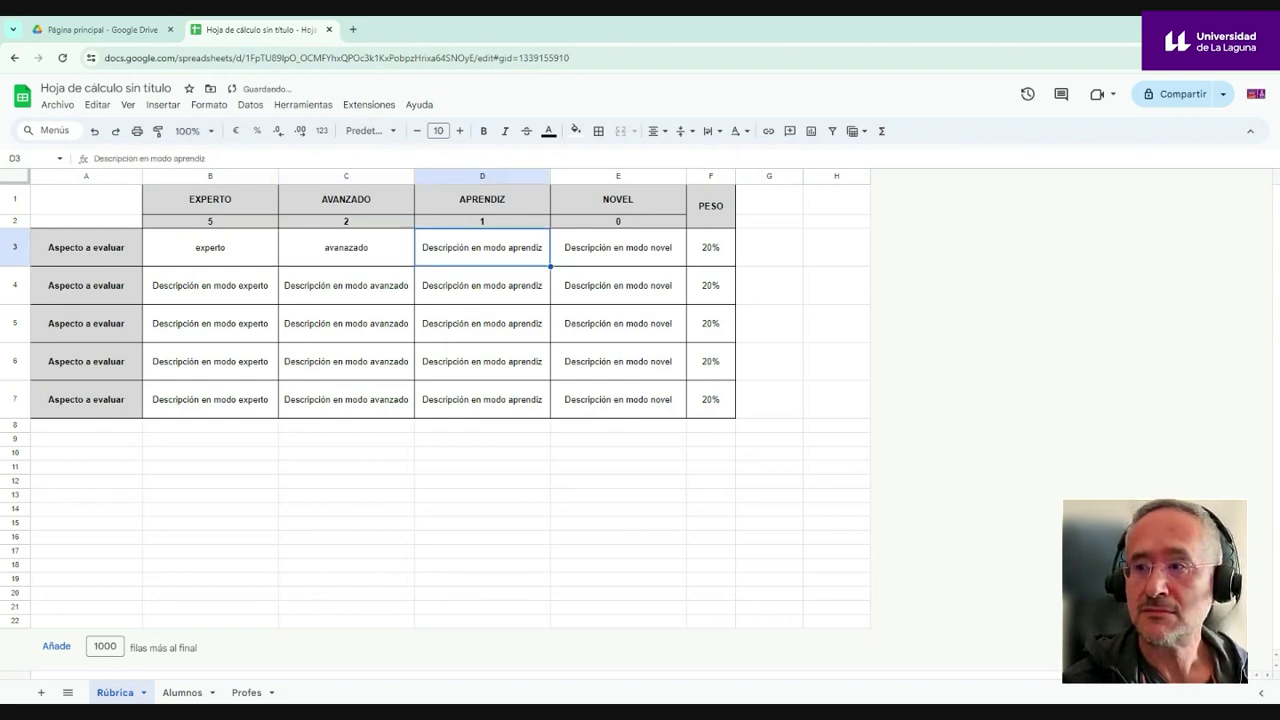
pyautogui.write('aprendiz')
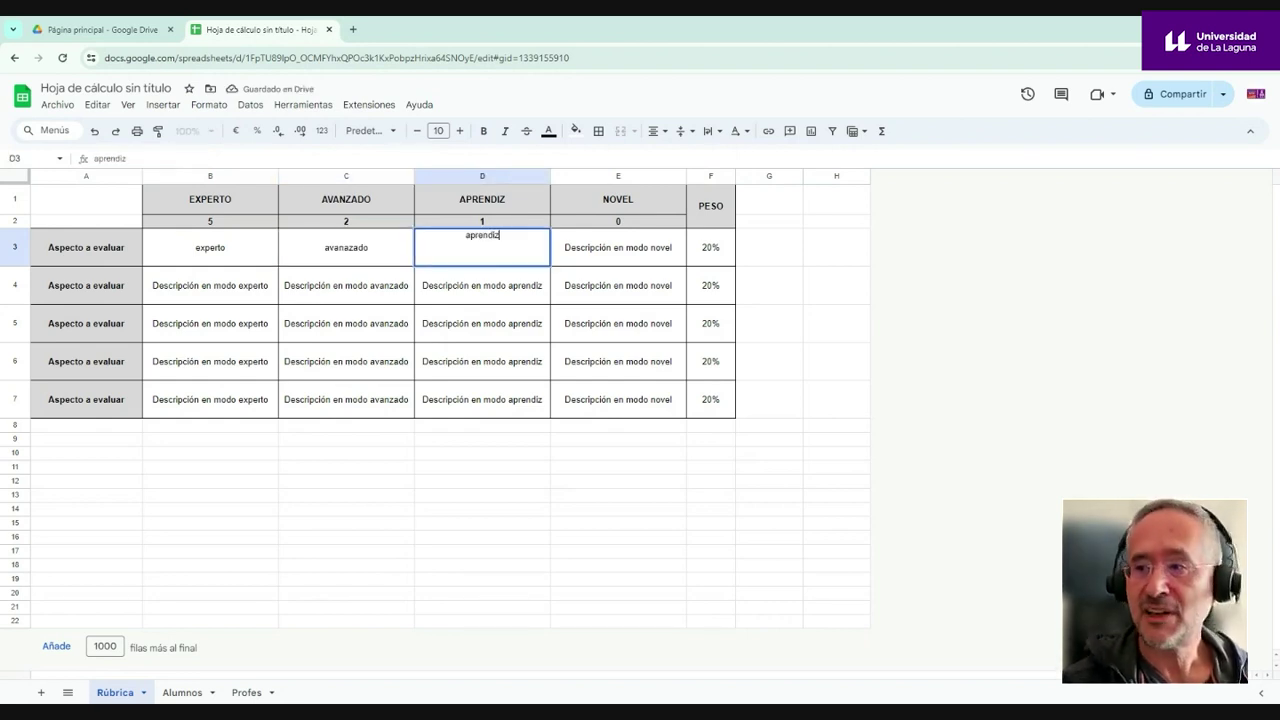
pyautogui.press('Tab')
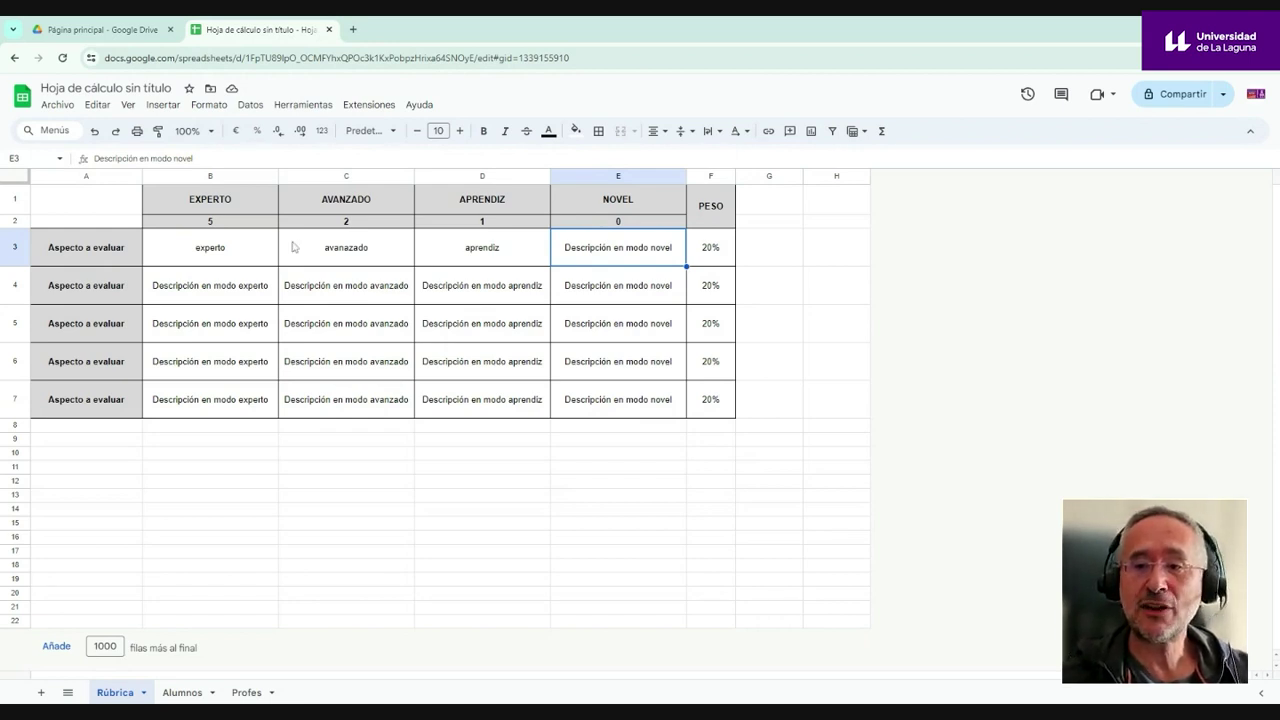
pyautogui.click(211, 253)
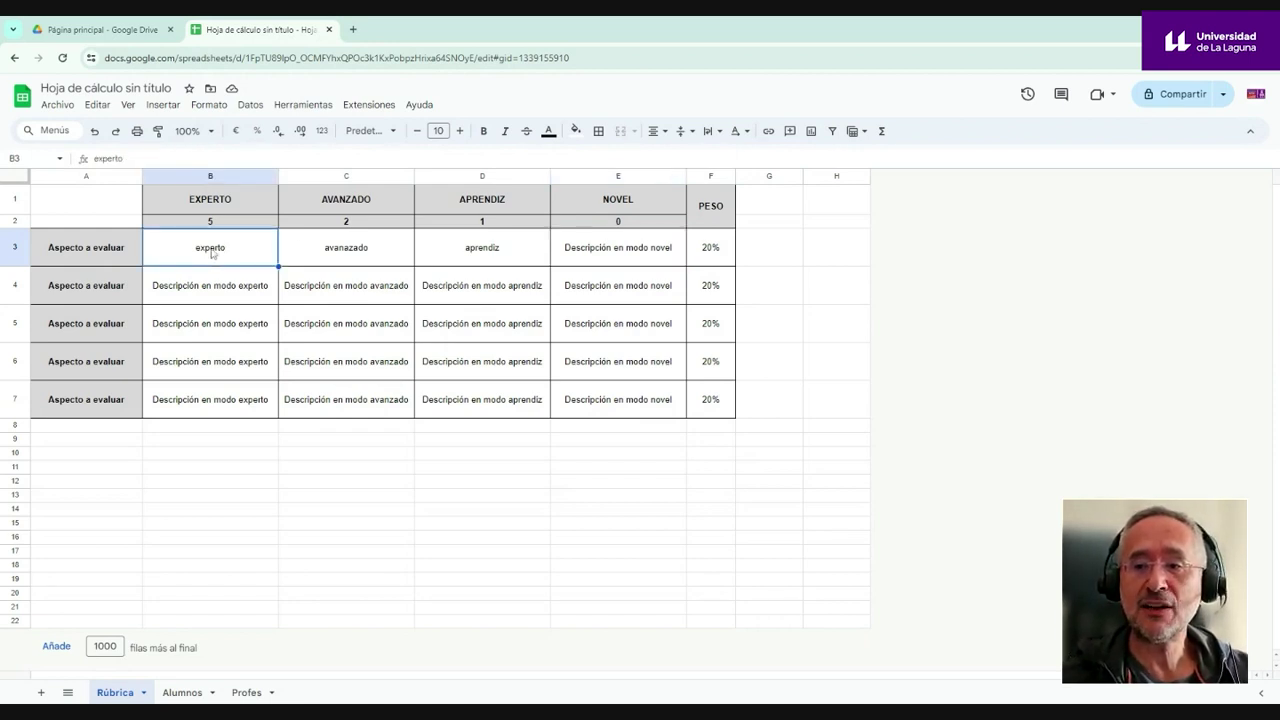
pyautogui.click(330, 251)
pyautogui.click(472, 253)
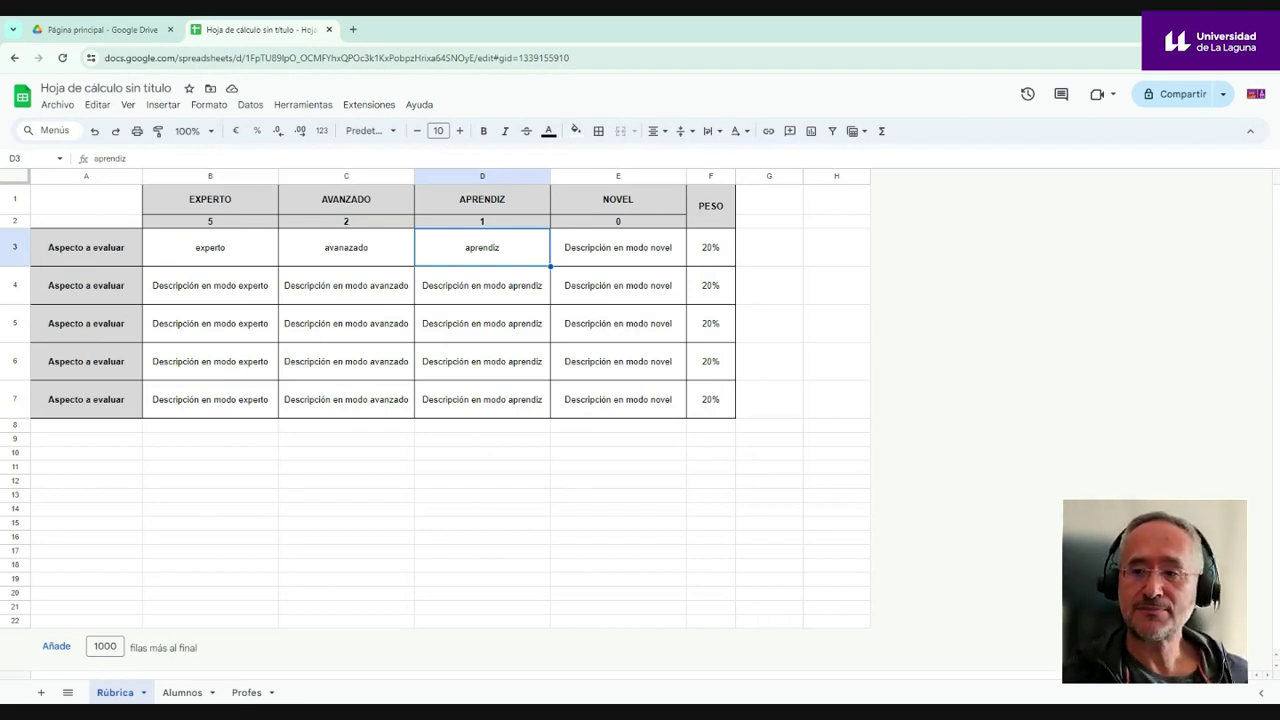
# - Create another blank Google spreadsheet from Drive's Nuevo menu
pyautogui.click(355, 31)
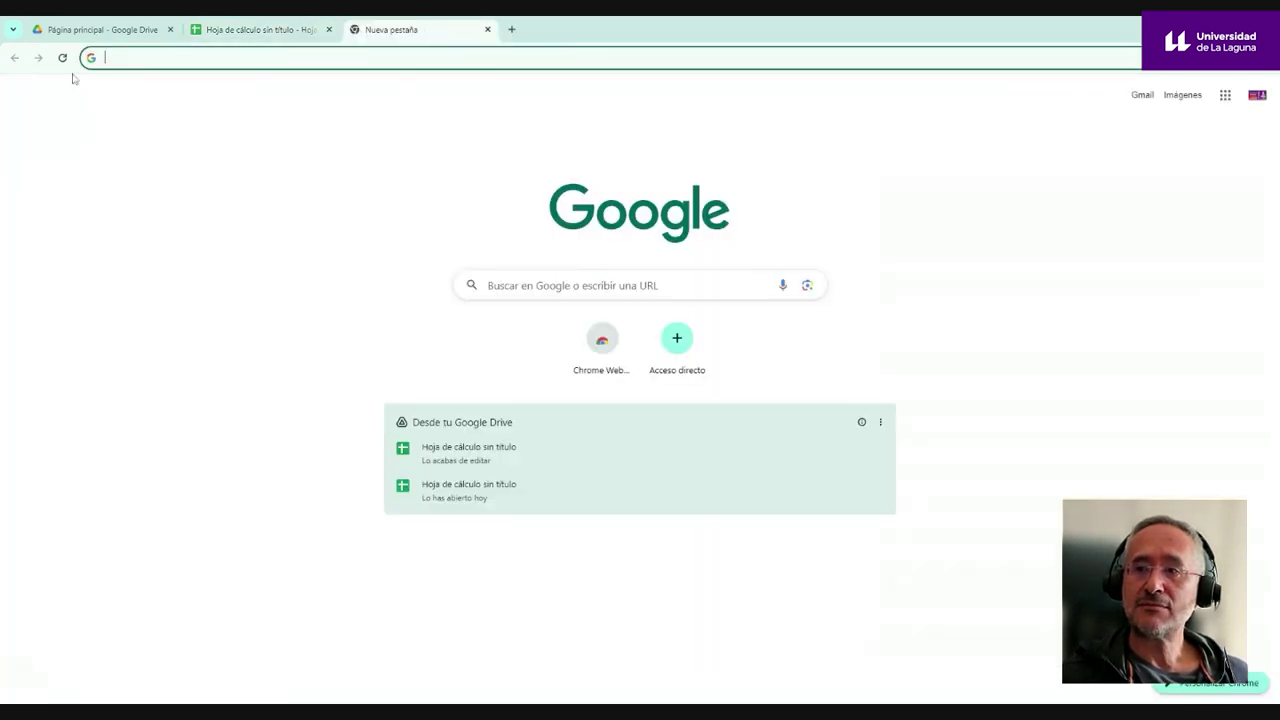
pyautogui.click(1225, 95)
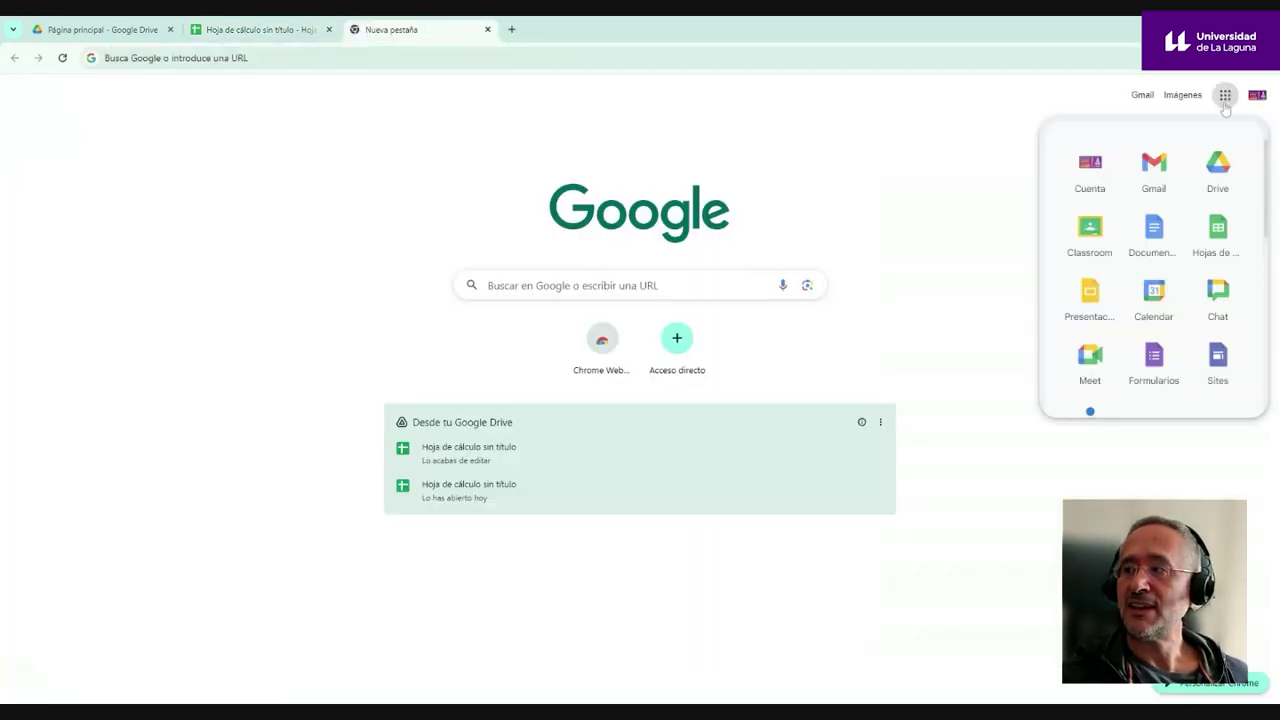
pyautogui.click(486, 31)
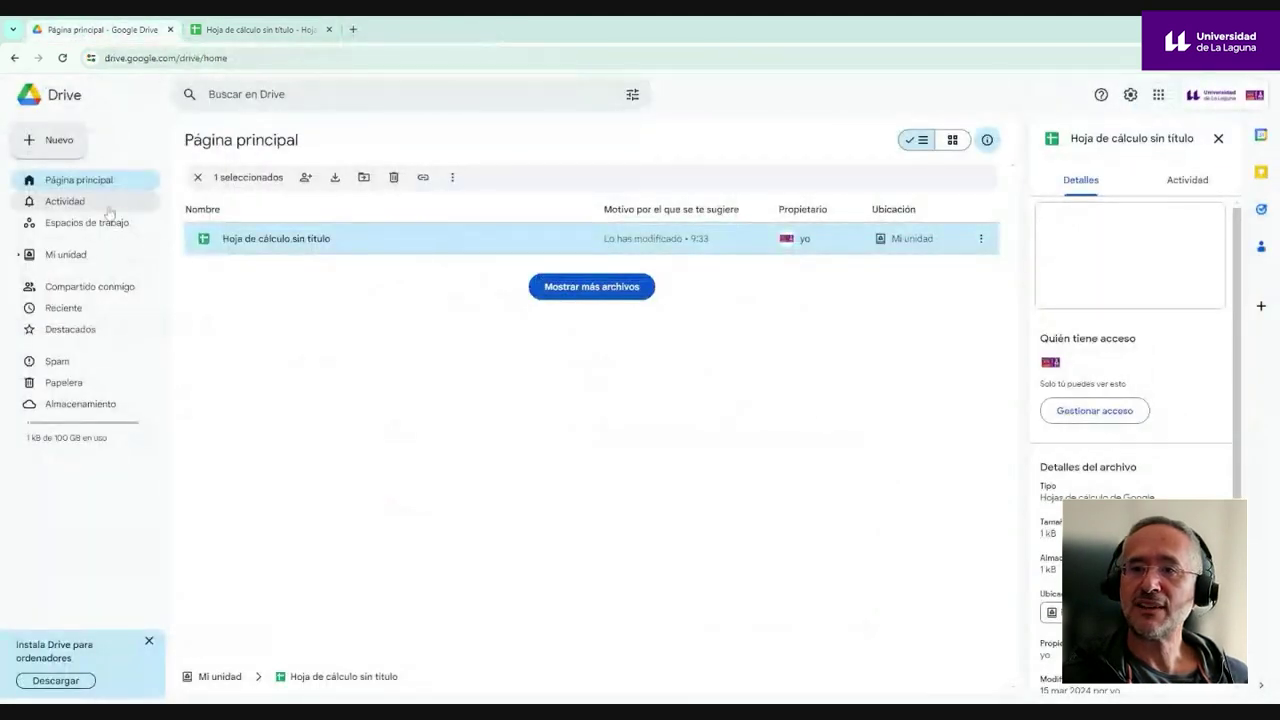
pyautogui.click(60, 140)
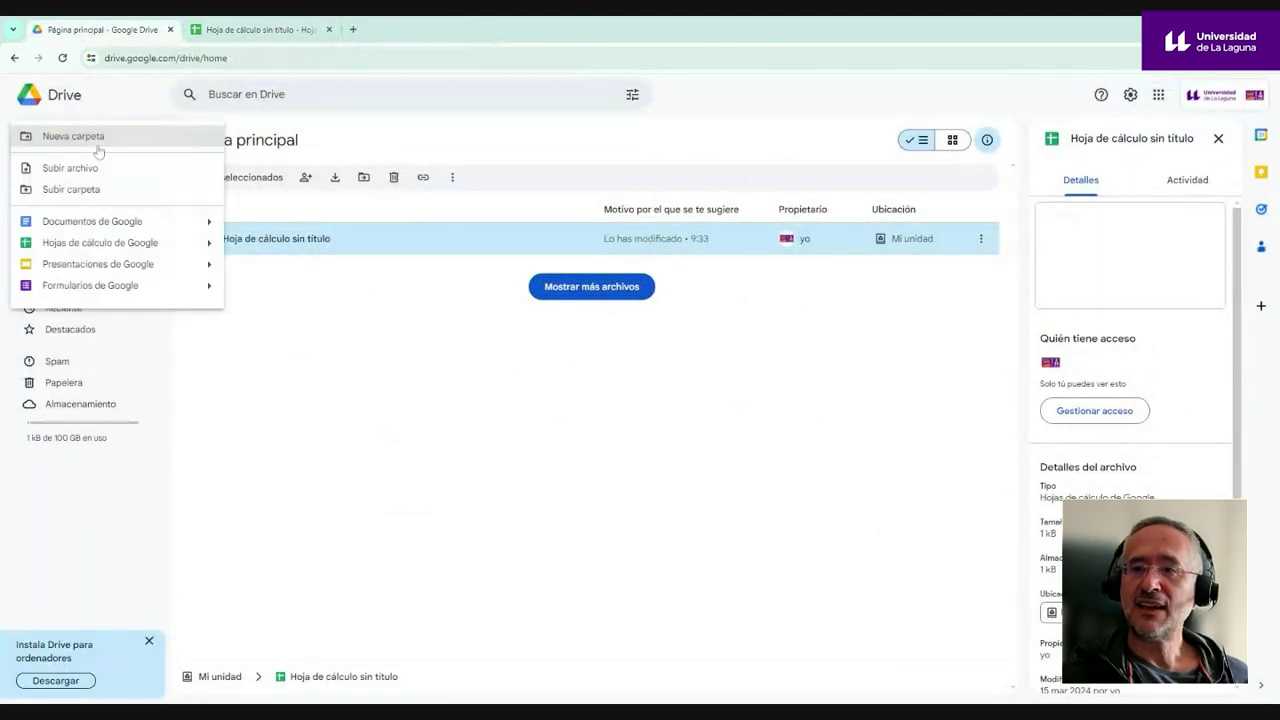
pyautogui.click(85, 243)
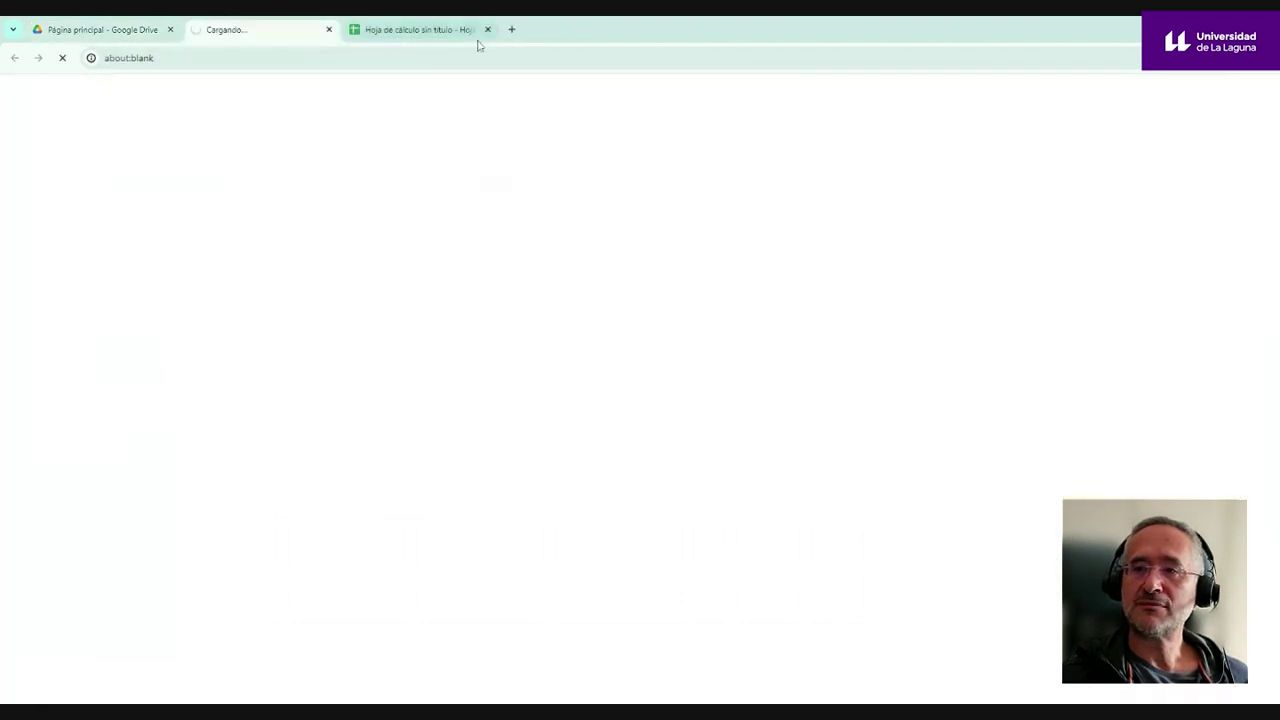
pyautogui.click(369, 104)
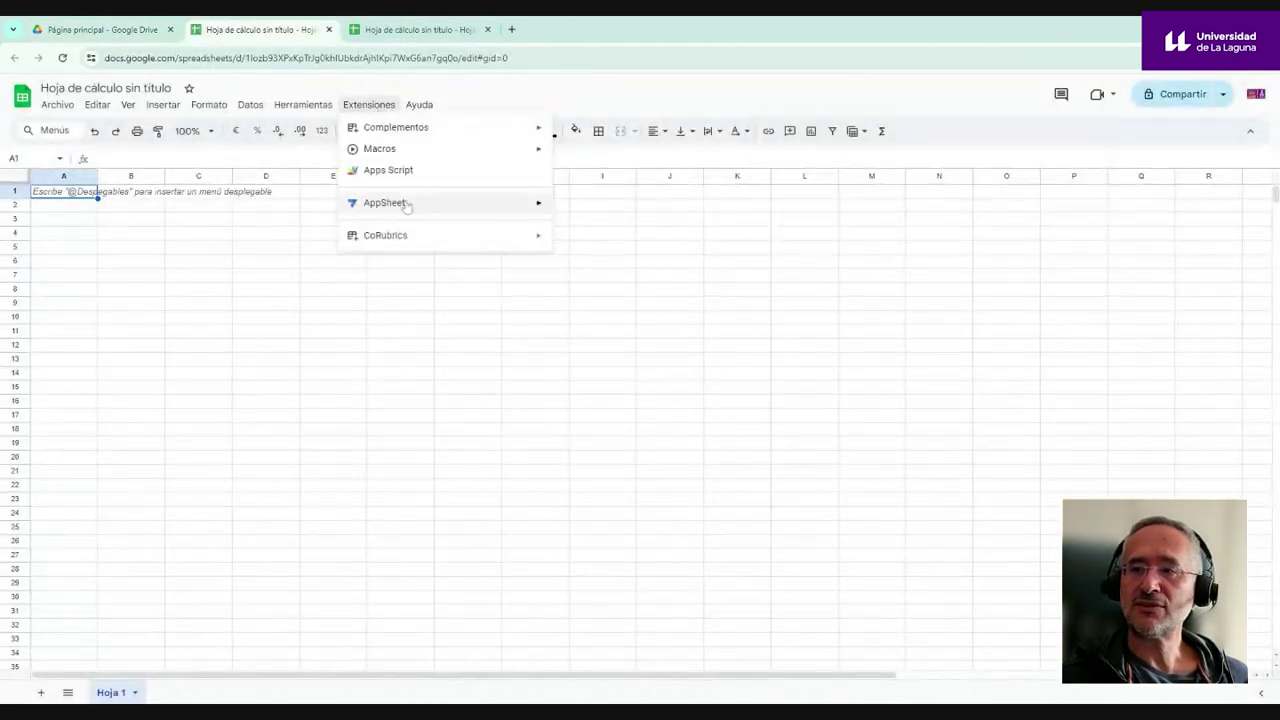
# - Activate CoRubrics in this spreadsheet and acknowledge the confirmation
pyautogui.moveTo(525, 240)
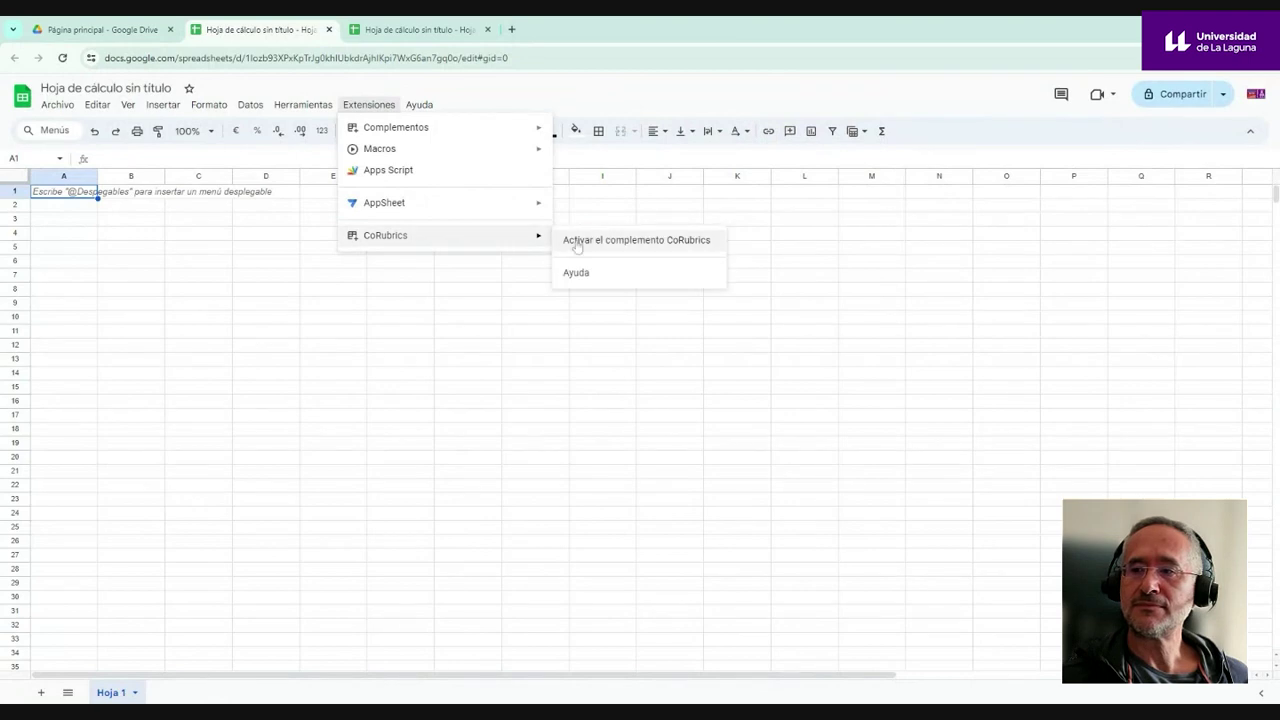
pyautogui.click(577, 243)
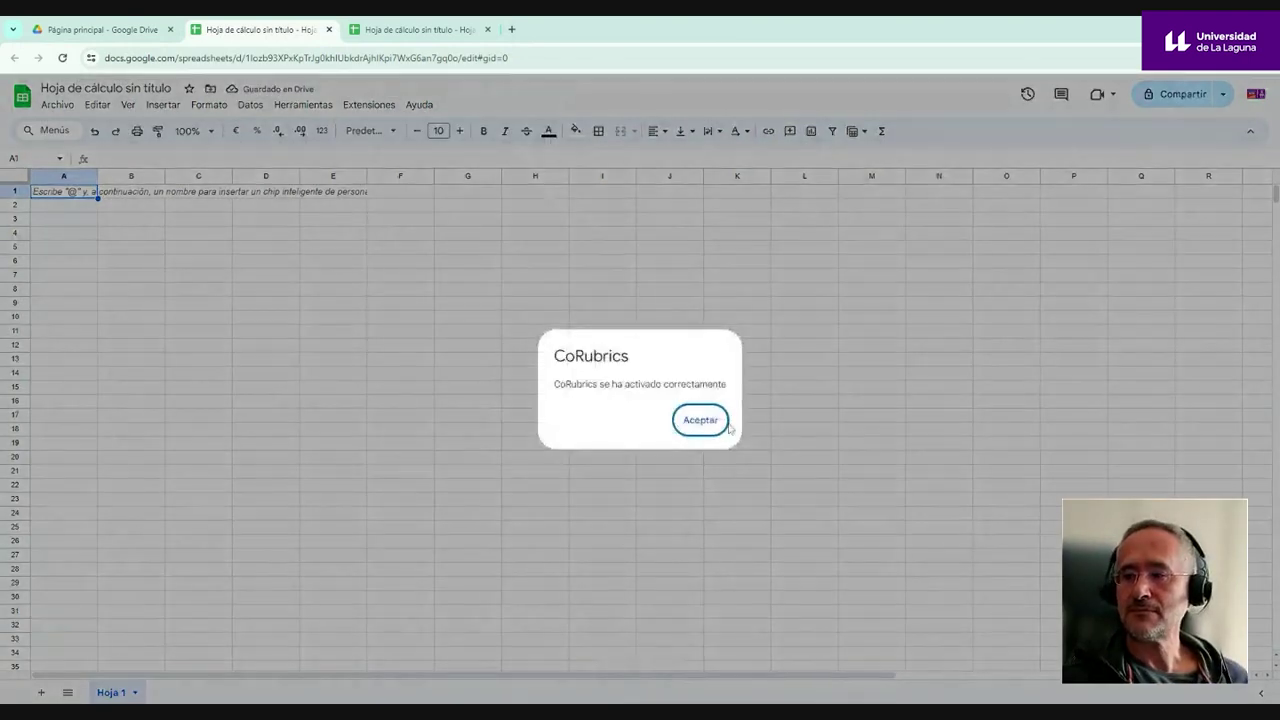
pyautogui.click(702, 420)
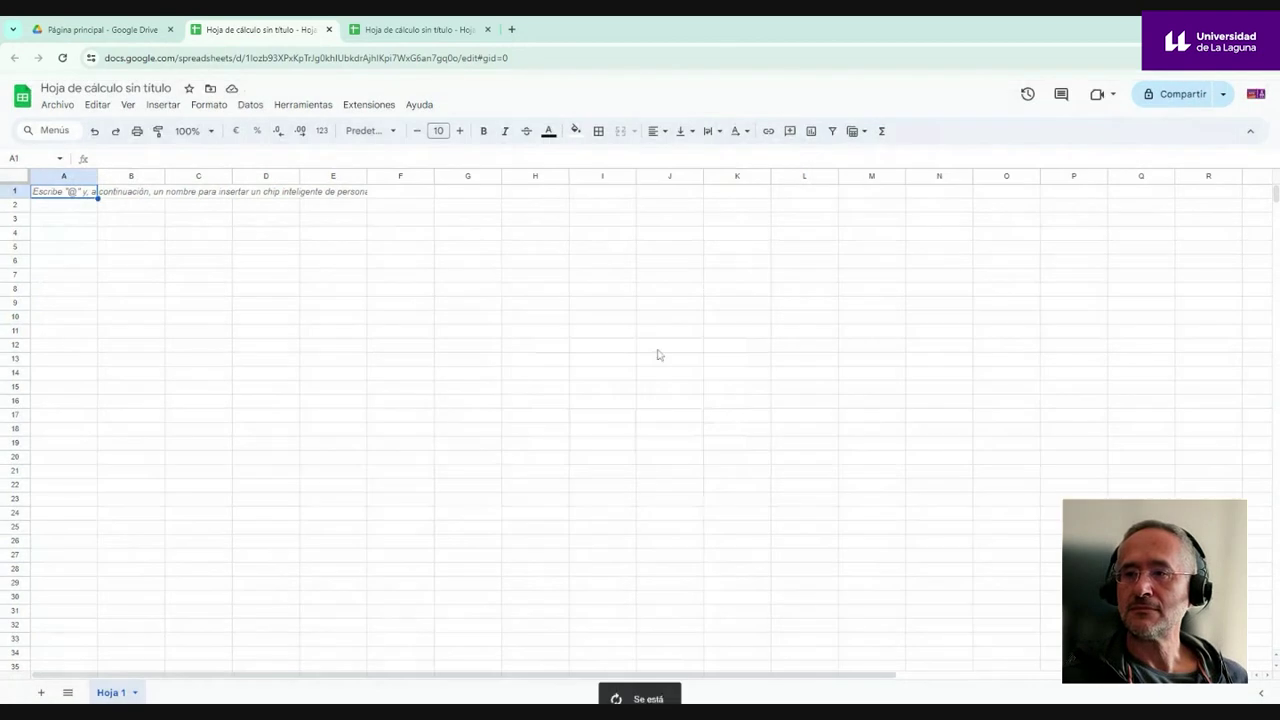
# - Create the CoRubrics 'Lista de cotejo' checklist template and confirm it
pyautogui.click(369, 112)
pyautogui.moveTo(420, 240)
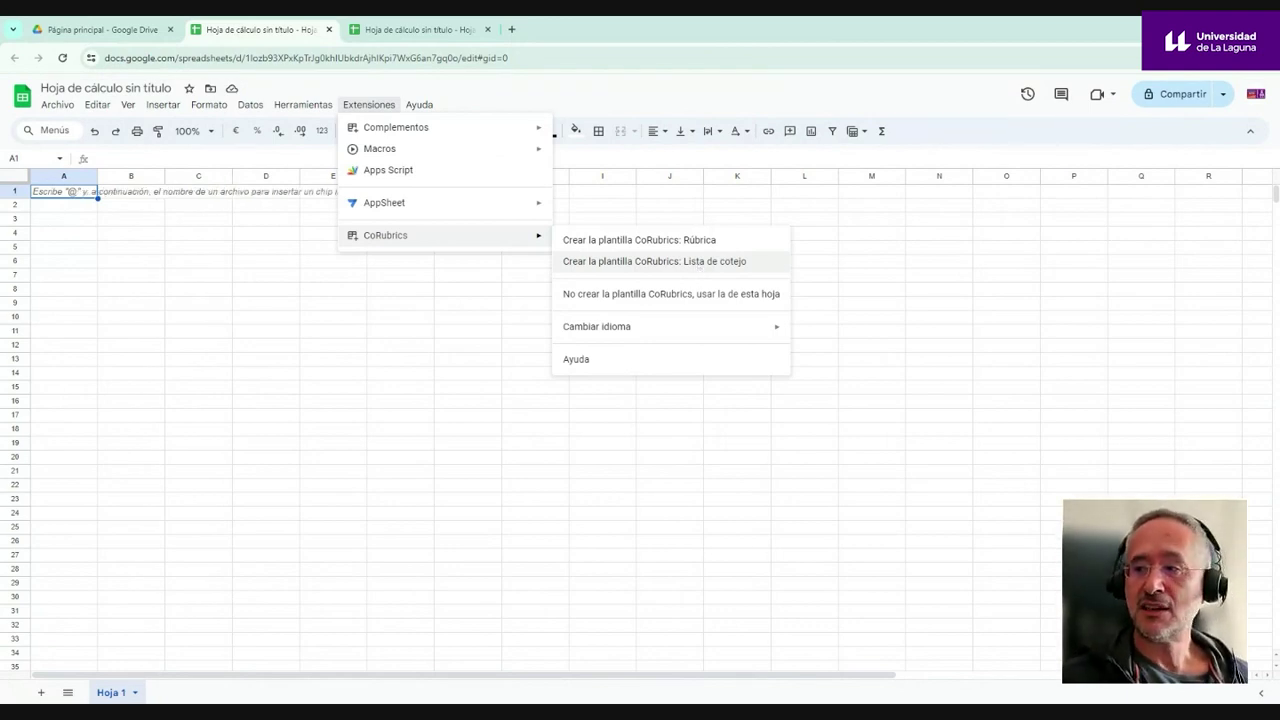
pyautogui.click(690, 262)
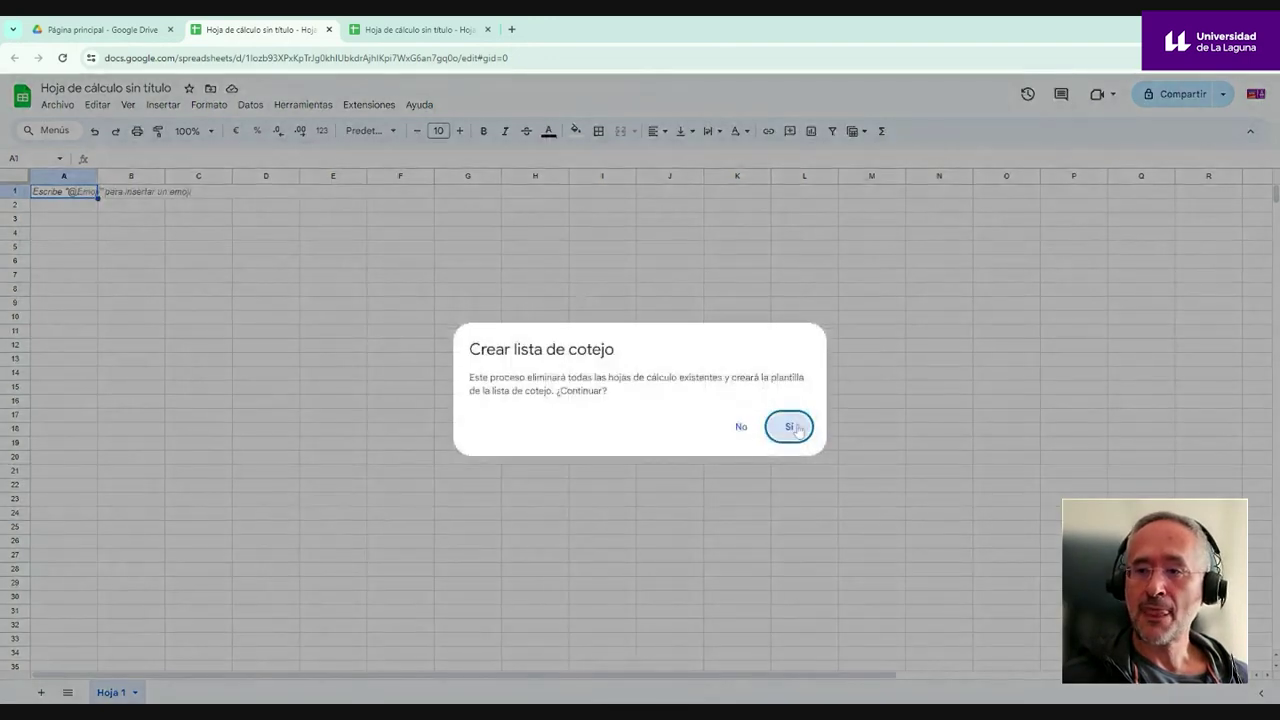
pyautogui.click(783, 428)
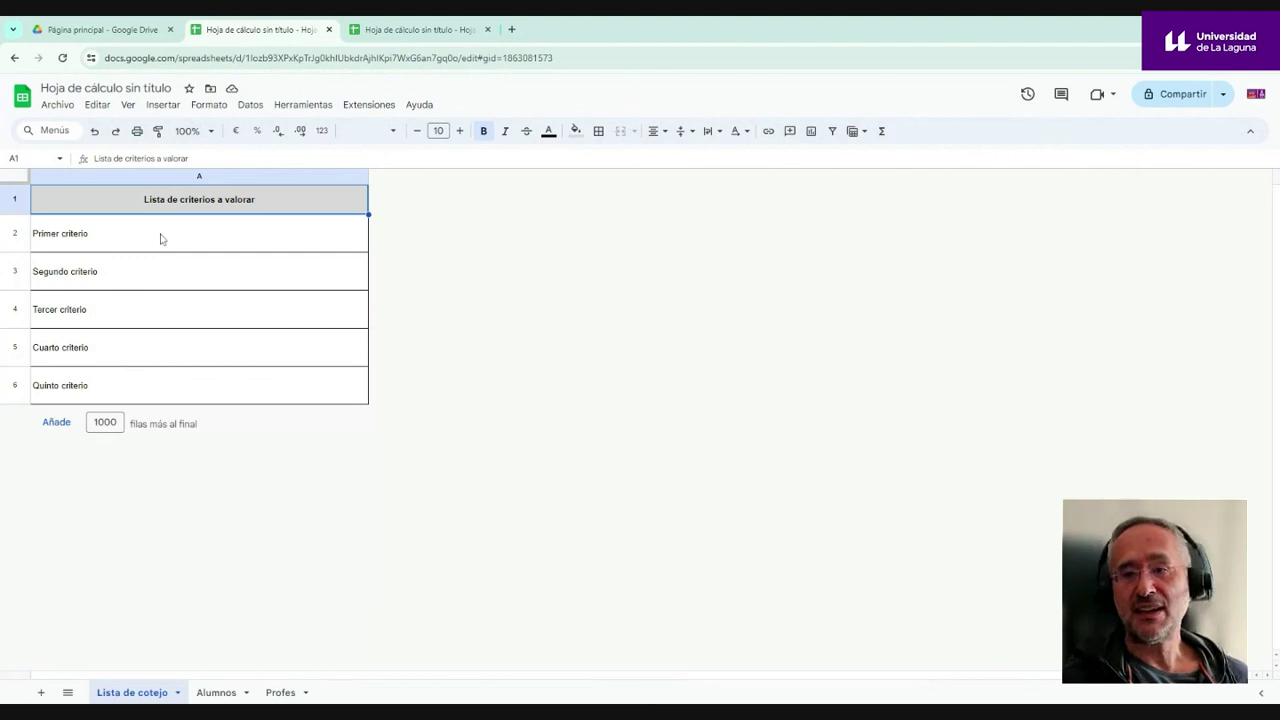
# - Go through the five checklist criteria rows, Primer to Quinto criterio
pyautogui.click(58, 243)
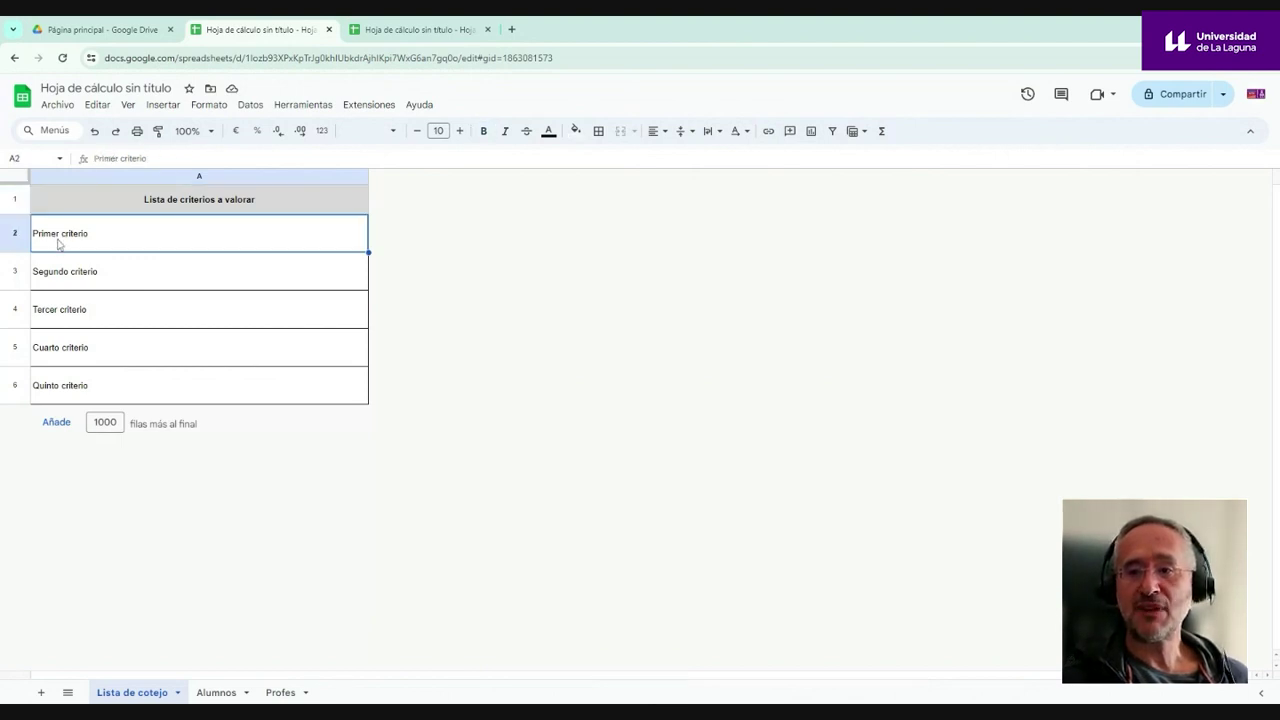
pyautogui.click(67, 282)
pyautogui.click(66, 318)
pyautogui.click(62, 348)
pyautogui.click(68, 386)
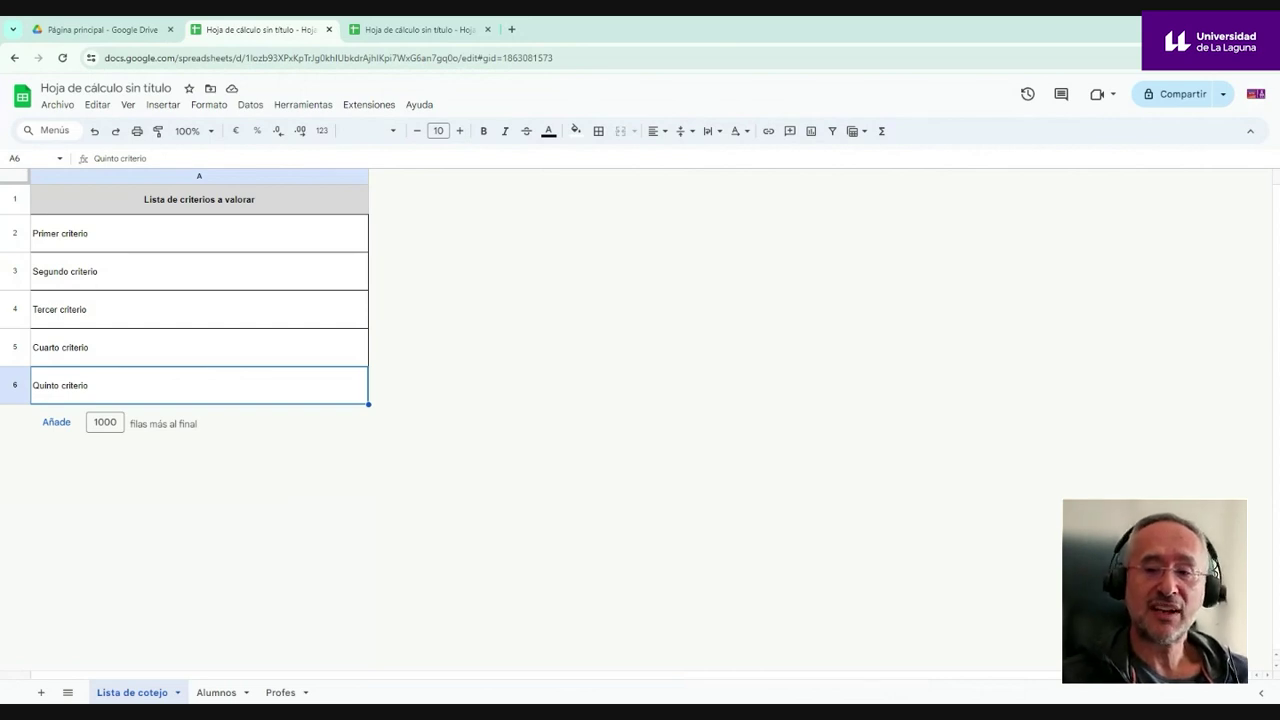
# - Look over the Alumnos and Profes sheets, then switch to the rubric spreadsheet
pyautogui.click(216, 692)
pyautogui.click(280, 692)
pyautogui.click(215, 692)
pyautogui.click(131, 692)
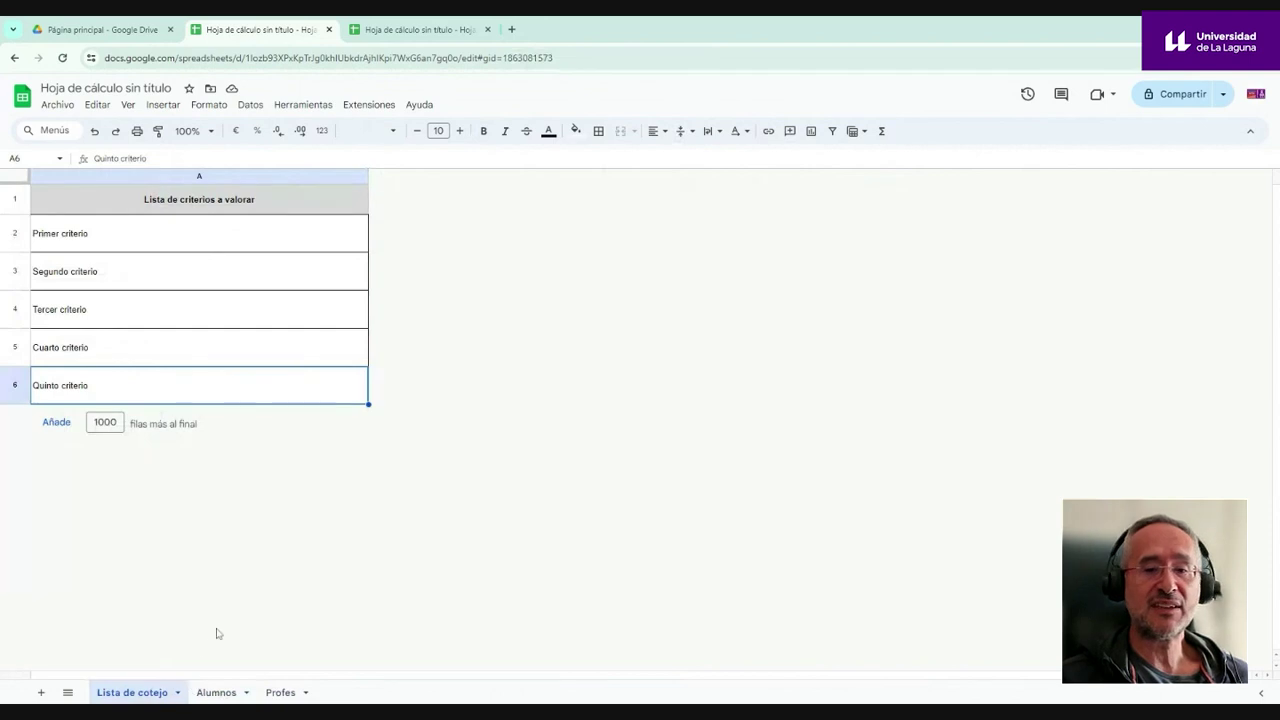
pyautogui.click(430, 31)
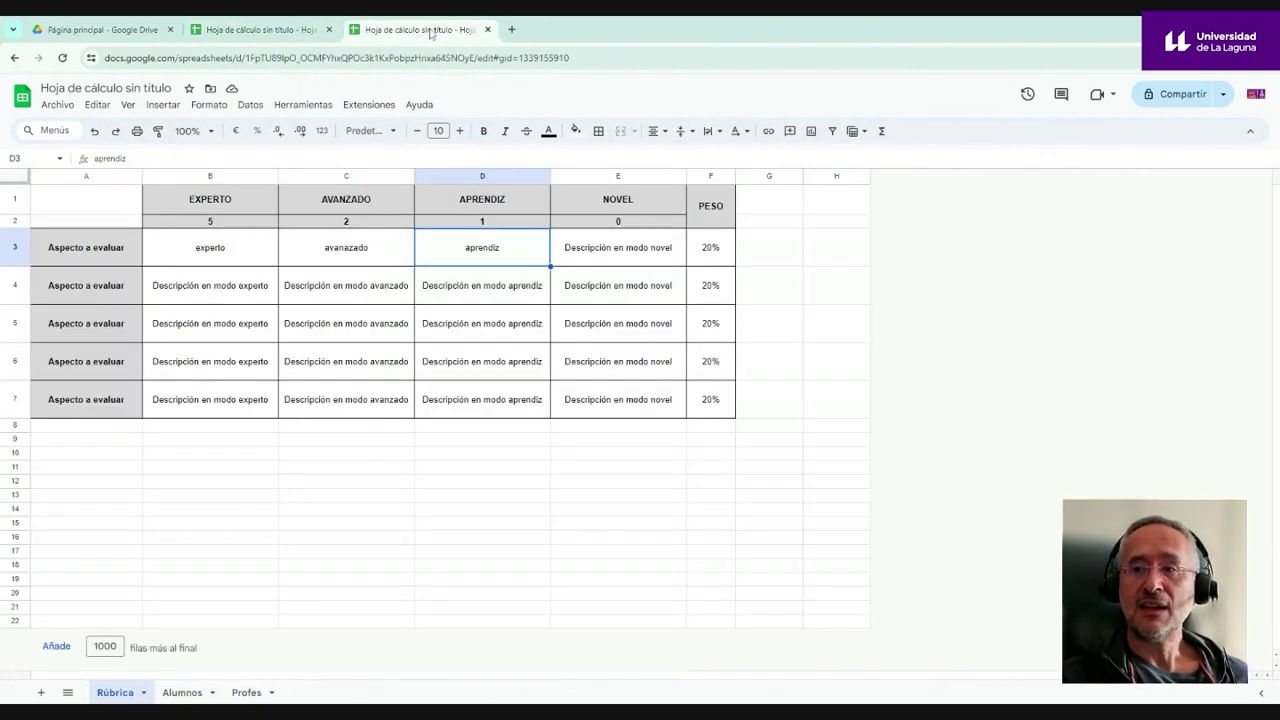
# - Switch back to the browser tab with the Lista de cotejo checklist spreadsheet
pyautogui.click(297, 32)
pyautogui.click(394, 36)
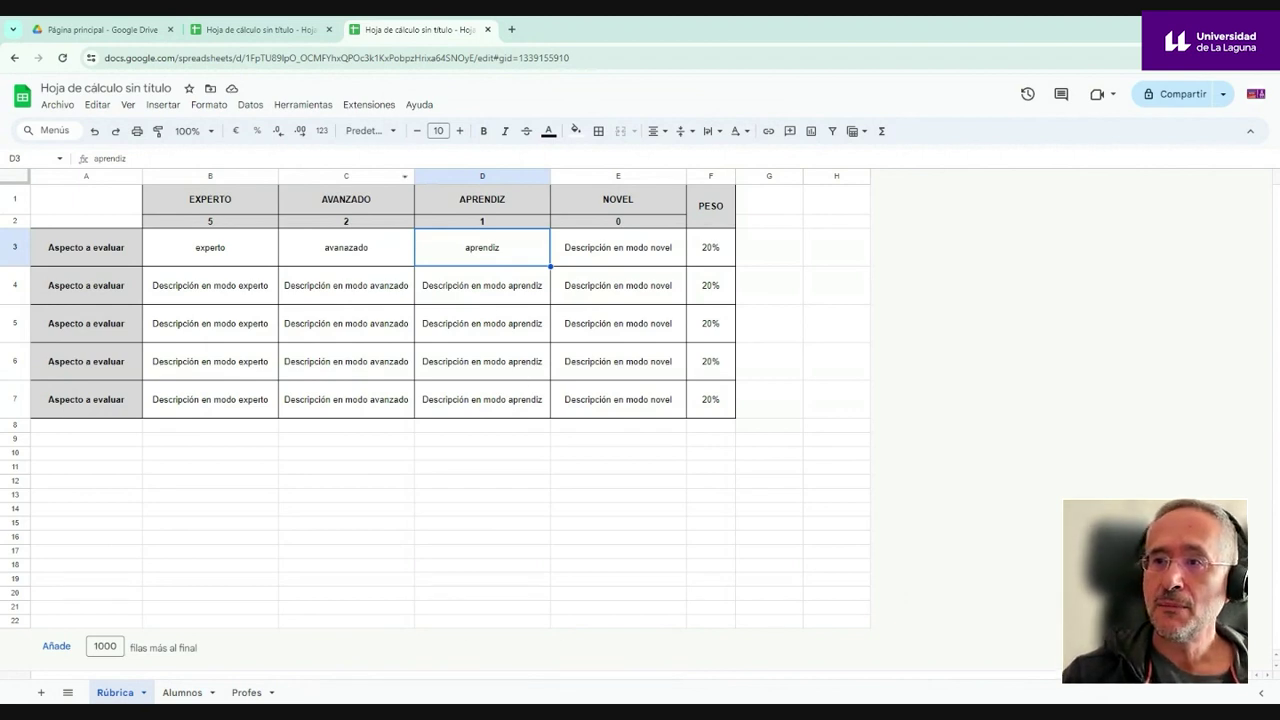
pyautogui.click(260, 29)
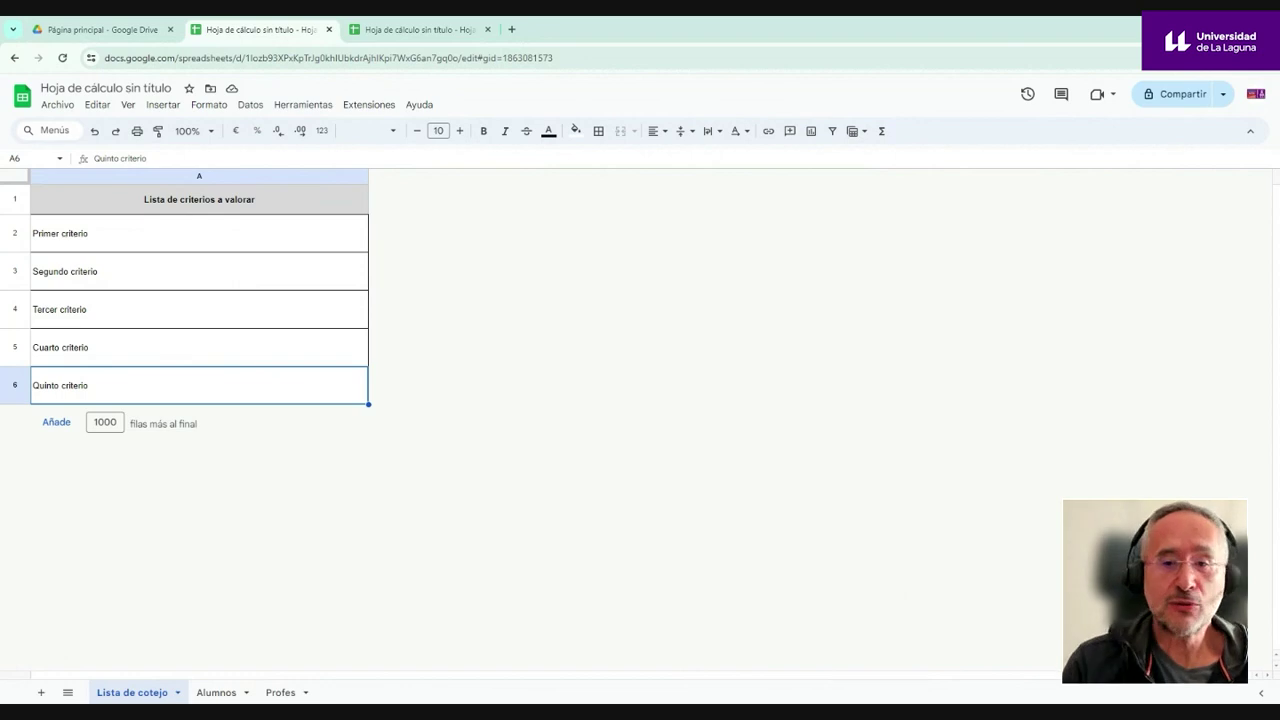
# - Write a criterion about liking the presenter's talk in A2 and 'Me ha resultado útil' in A3
pyautogui.click(51, 237)
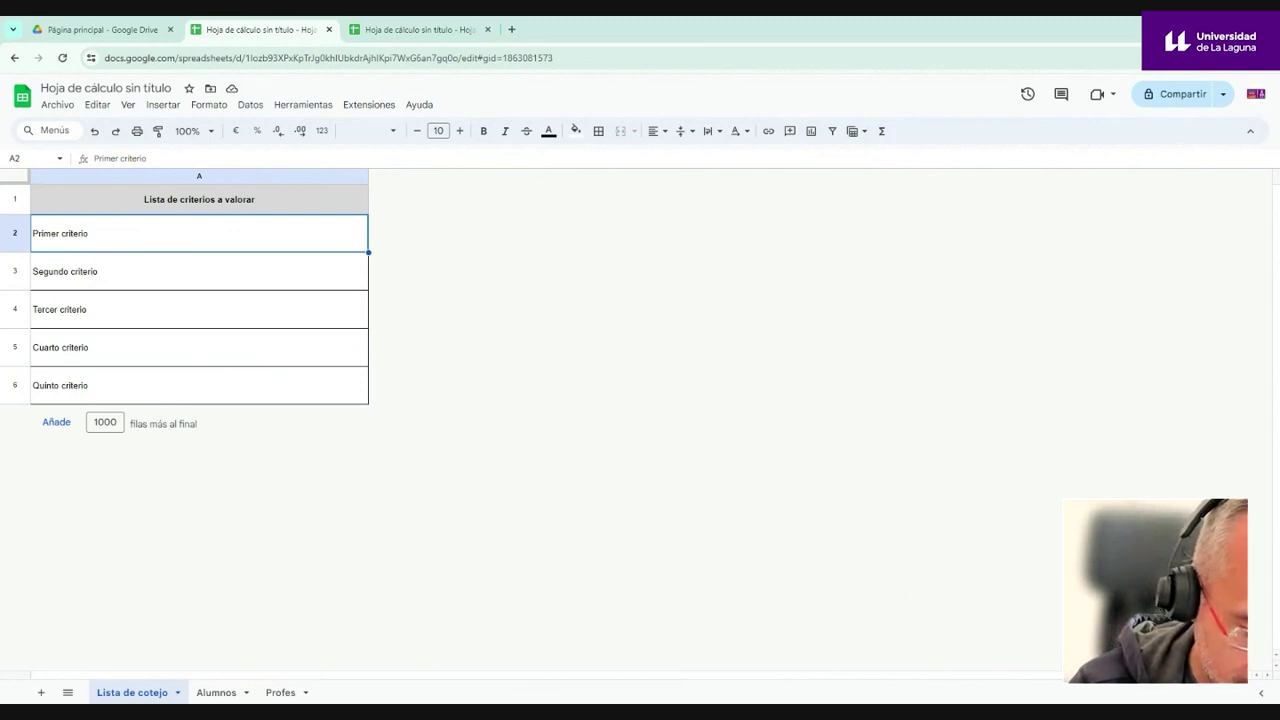
pyautogui.write('Mer ha gustad')
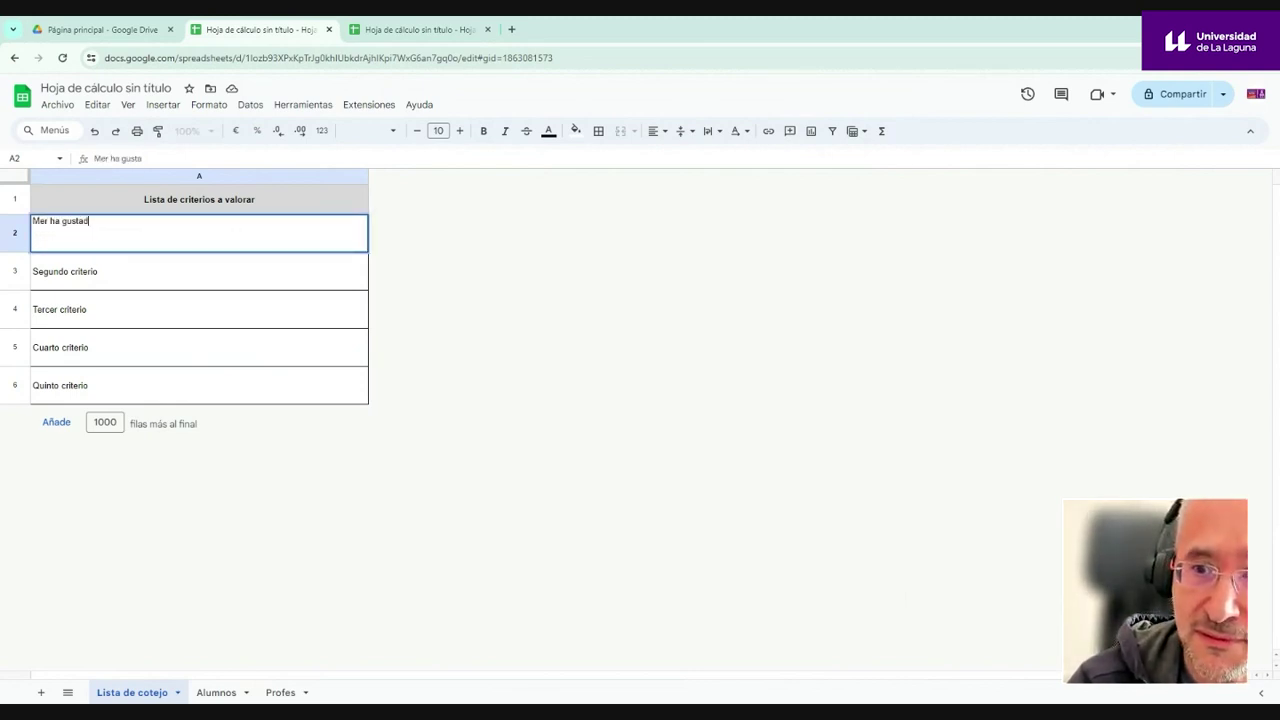
pyautogui.write('o la presentación de juanjo')
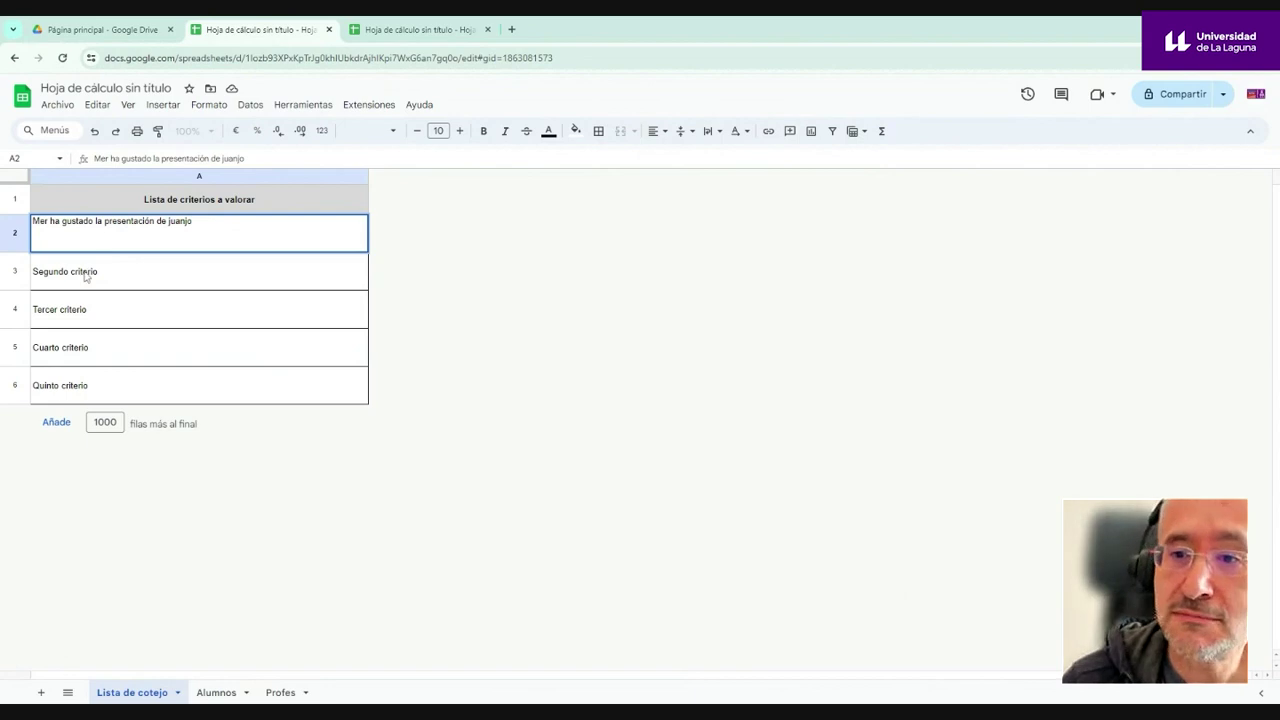
pyautogui.click(86, 276)
pyautogui.write('No m')
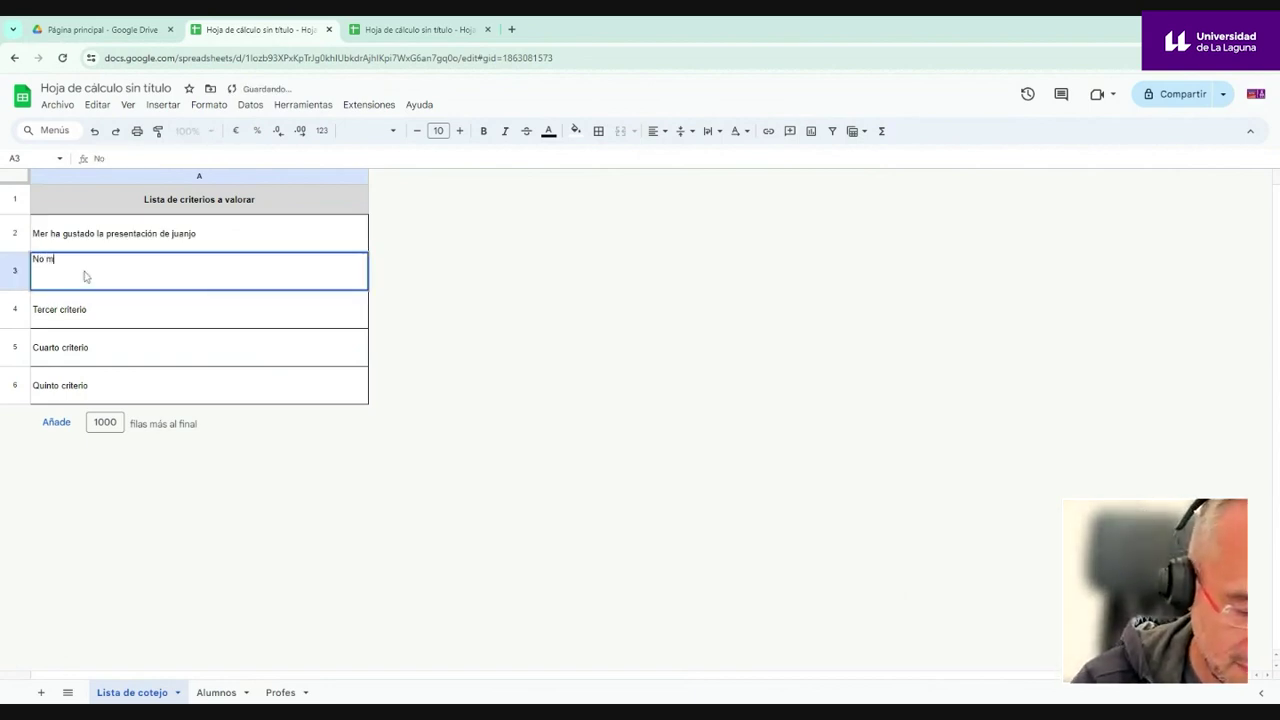
pyautogui.write('e ha g')
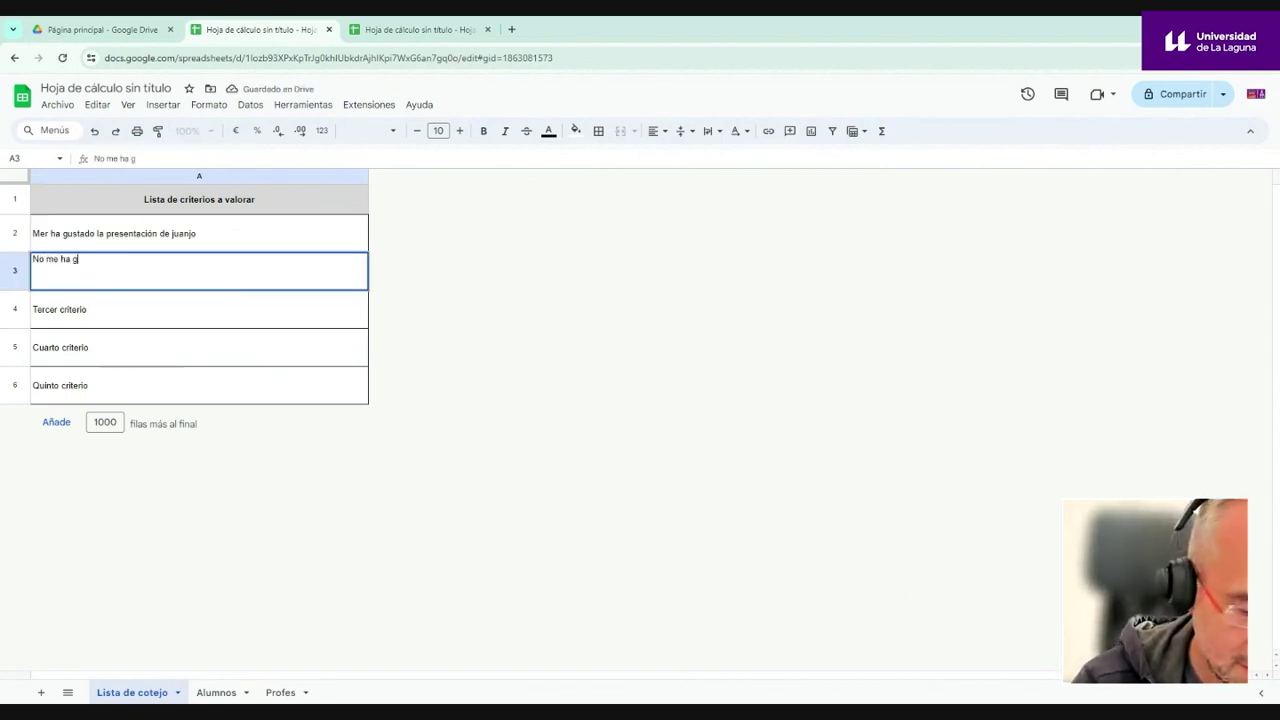
pyautogui.write('ustado la presentaci')
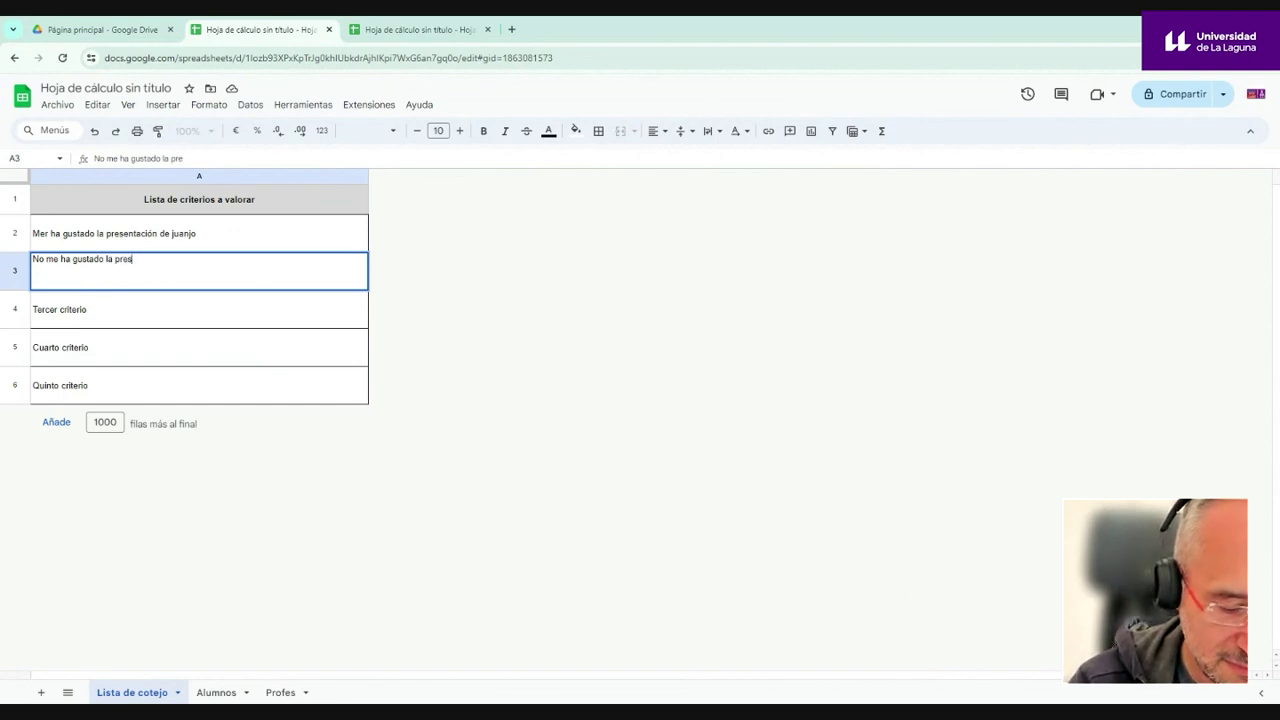
pyautogui.press('BackSpace')
pyautogui.press('BackSpace')
pyautogui.press('BackSpace')
pyautogui.press('BackSpace')
pyautogui.press('BackSpace')
pyautogui.press('BackSpace')
pyautogui.press('BackSpace')
pyautogui.press('BackSpace')
pyautogui.press('BackSpace')
pyautogui.press('BackSpace')
pyautogui.press('BackSpace')
pyautogui.press('BackSpace')
pyautogui.press('BackSpace')
pyautogui.press('BackSpace')
pyautogui.press('BackSpace')
pyautogui.press('BackSpace')
pyautogui.press('BackSpace')
pyautogui.press('BackSpace')
pyautogui.press('BackSpace')
pyautogui.press('BackSpace')
pyautogui.write('Me ha resultado ')
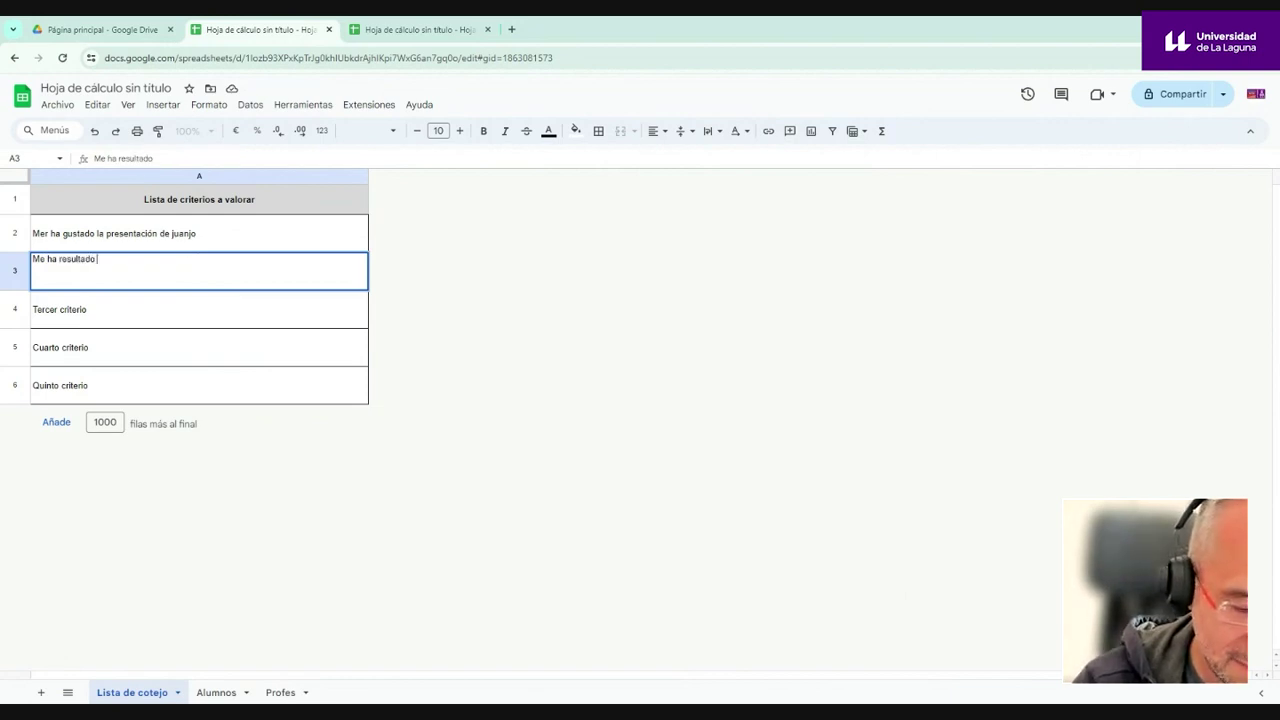
pyautogui.write('útil')
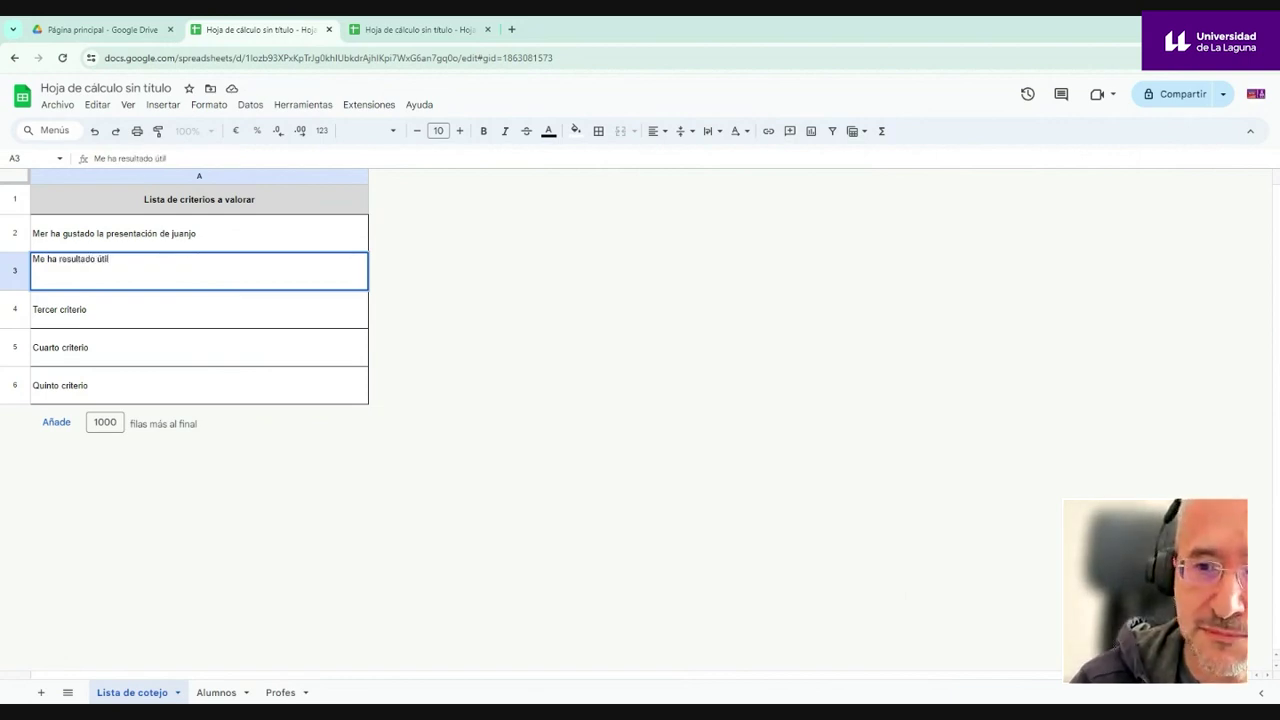
pyautogui.press('Return')
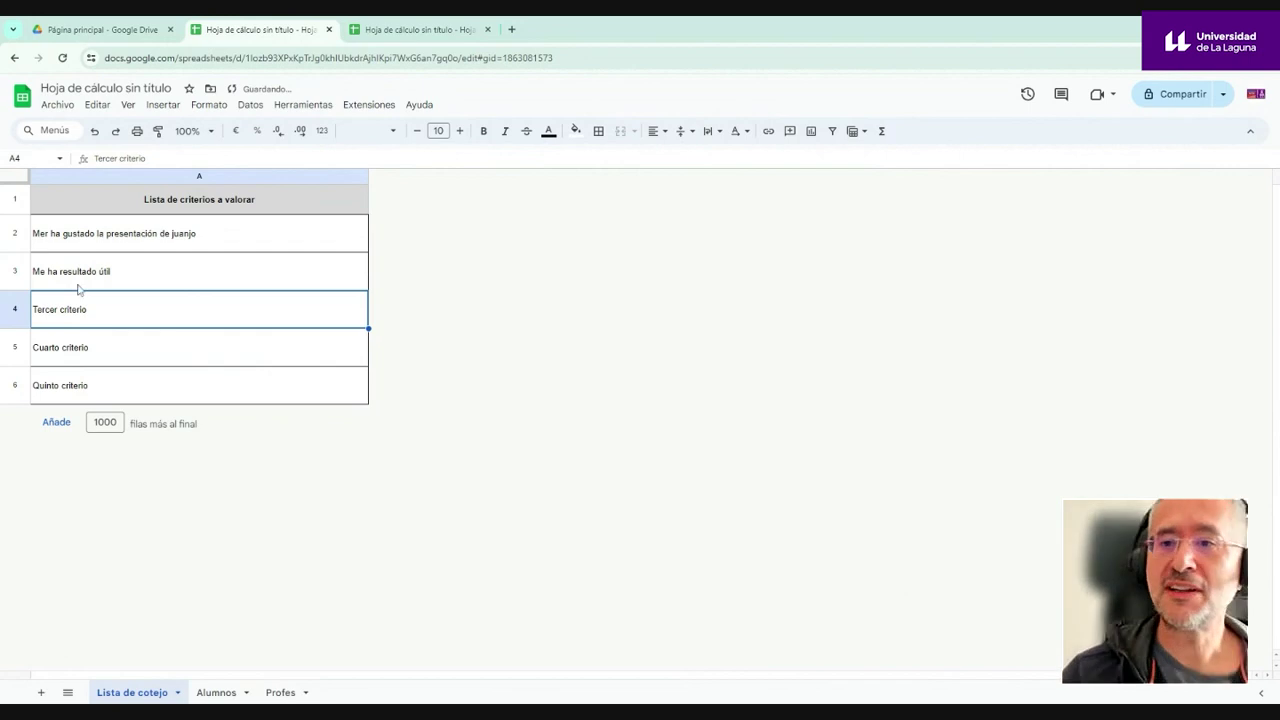
# - Clear the placeholder criteria in A4:A6 and delete rows 4–6
pyautogui.click(66, 244)
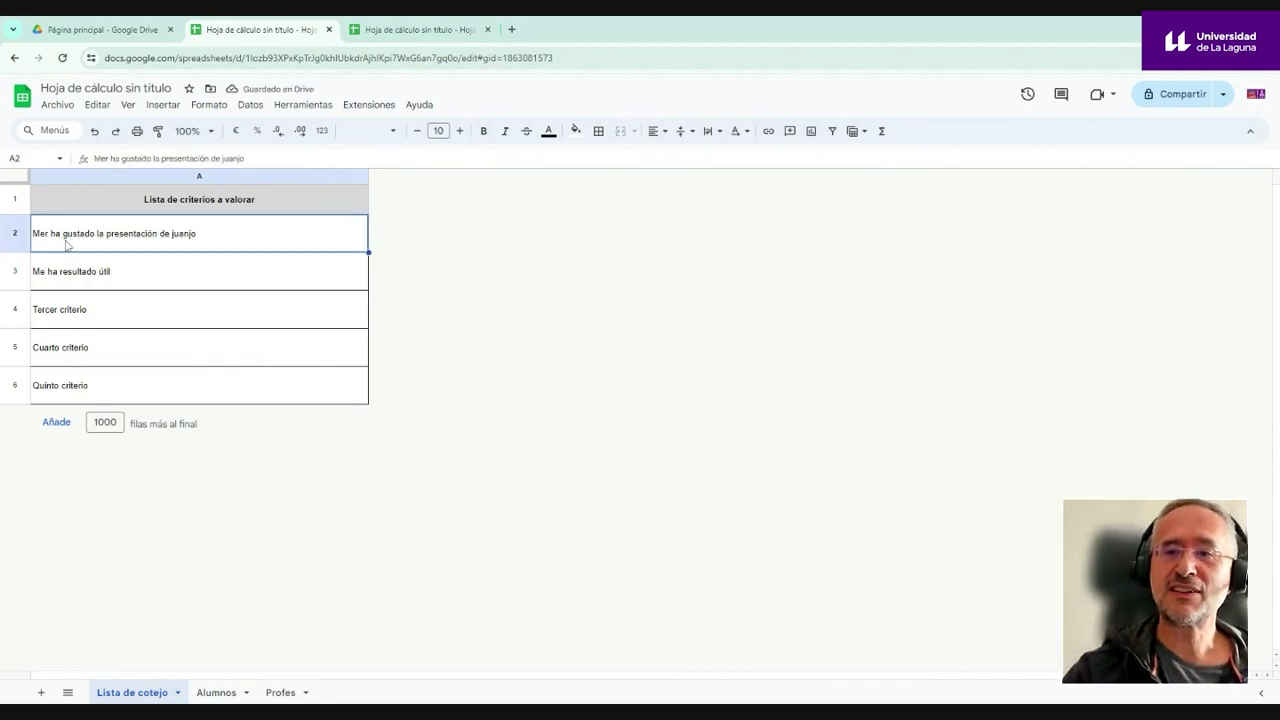
pyautogui.click(64, 312)
pyautogui.moveTo(64, 312); pyautogui.dragTo(77, 383)
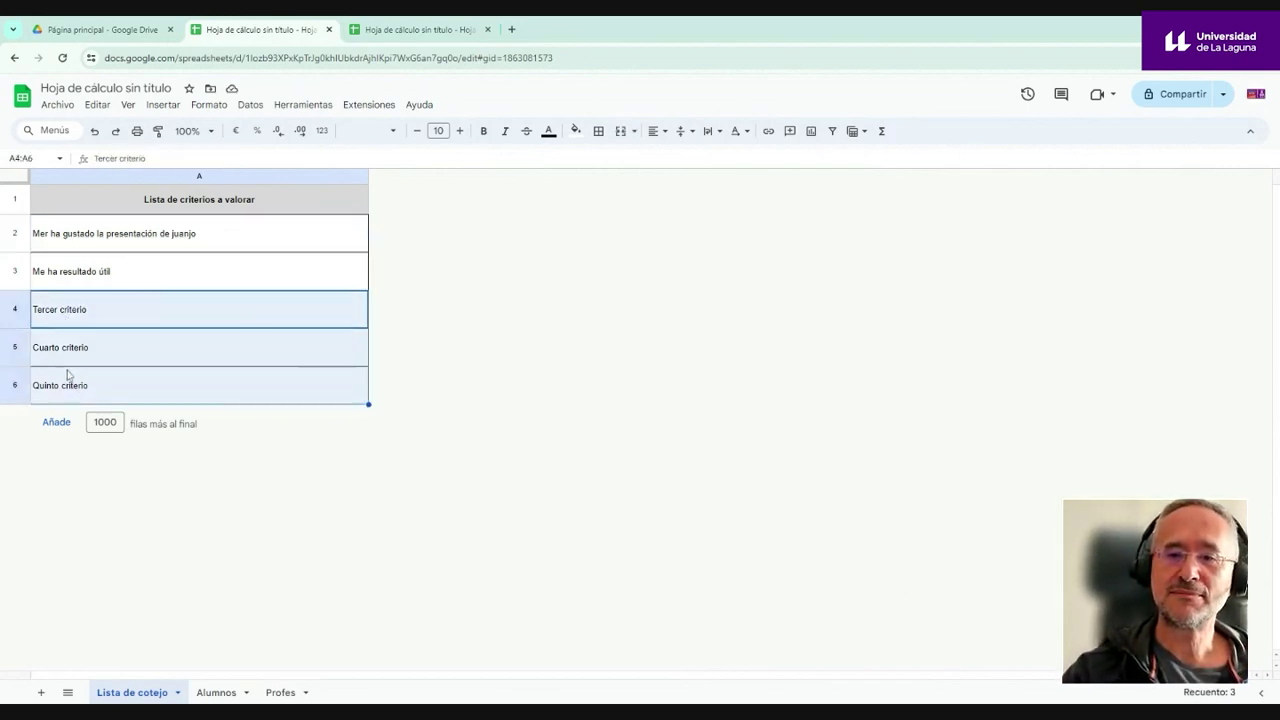
pyautogui.press('Delete')
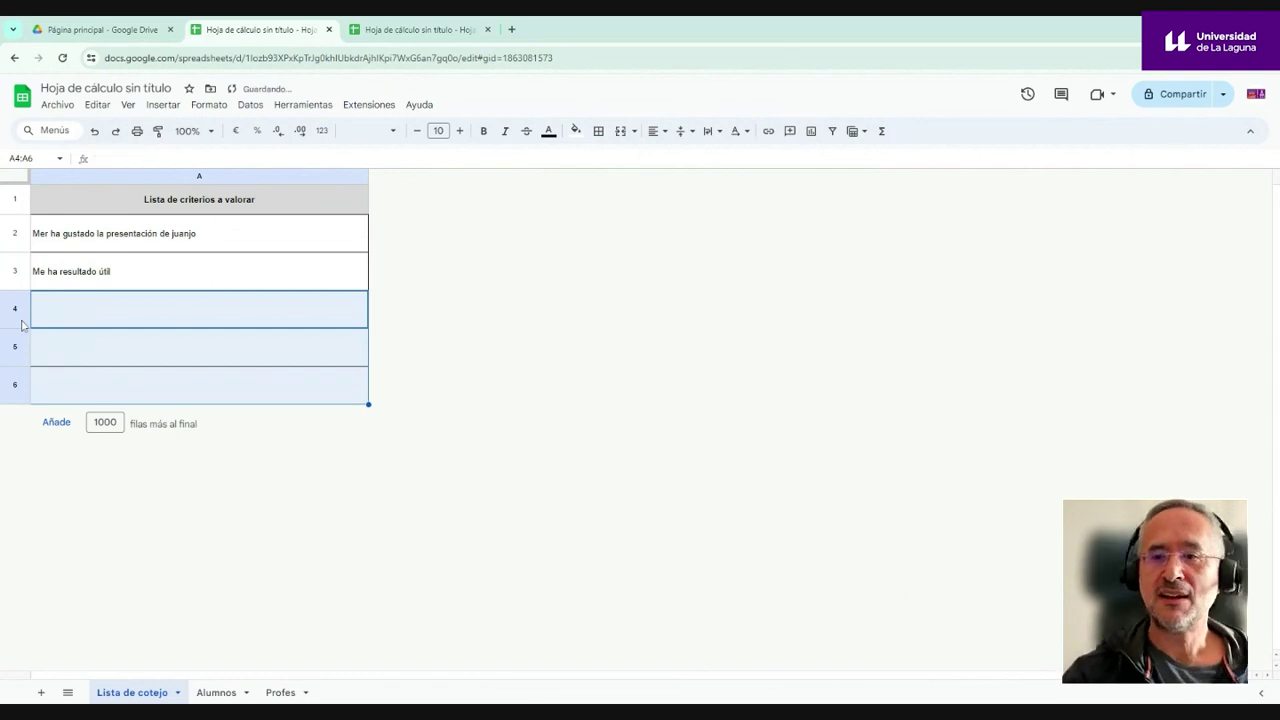
pyautogui.click(300, 522)
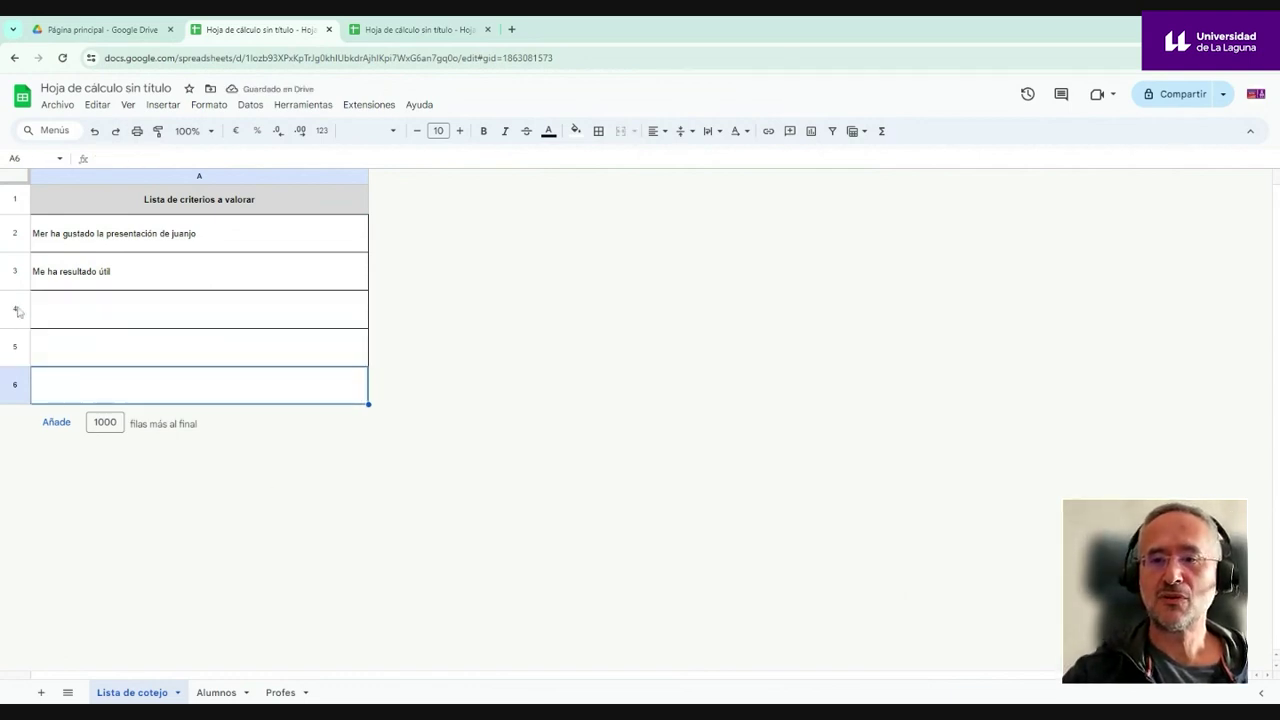
pyautogui.moveTo(16, 314); pyautogui.dragTo(20, 380)
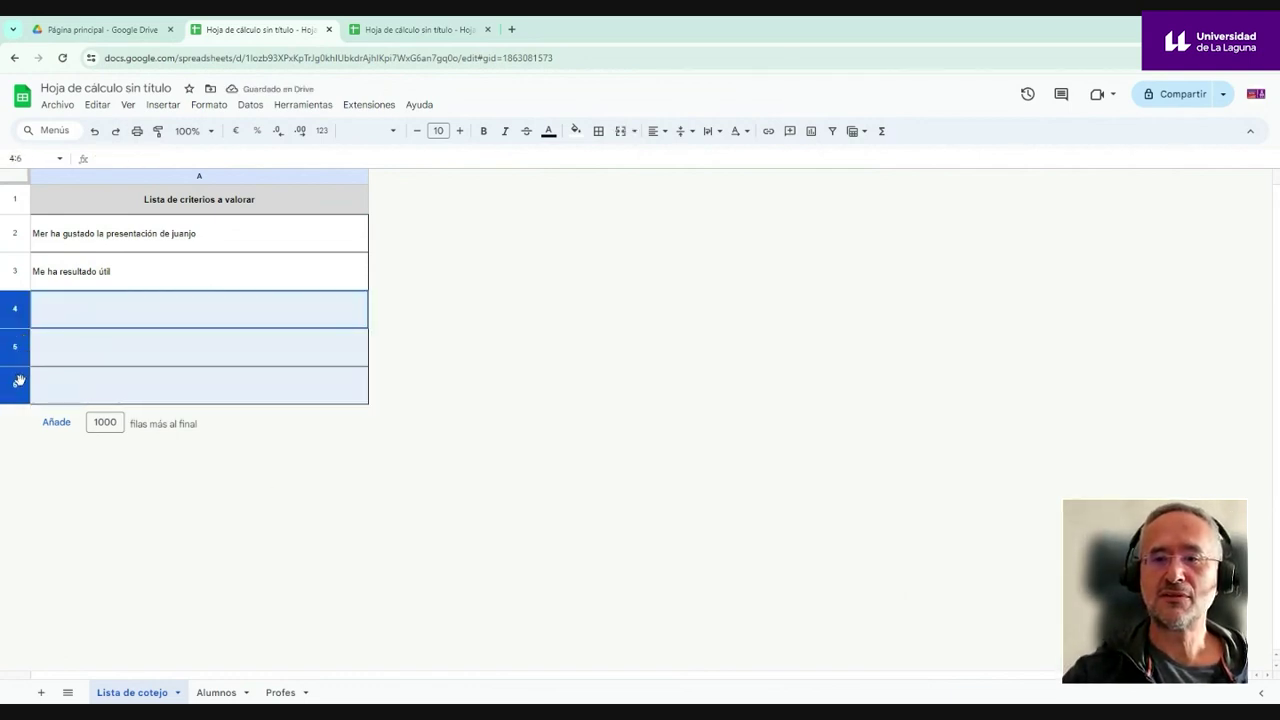
pyautogui.rightClick(14, 314)
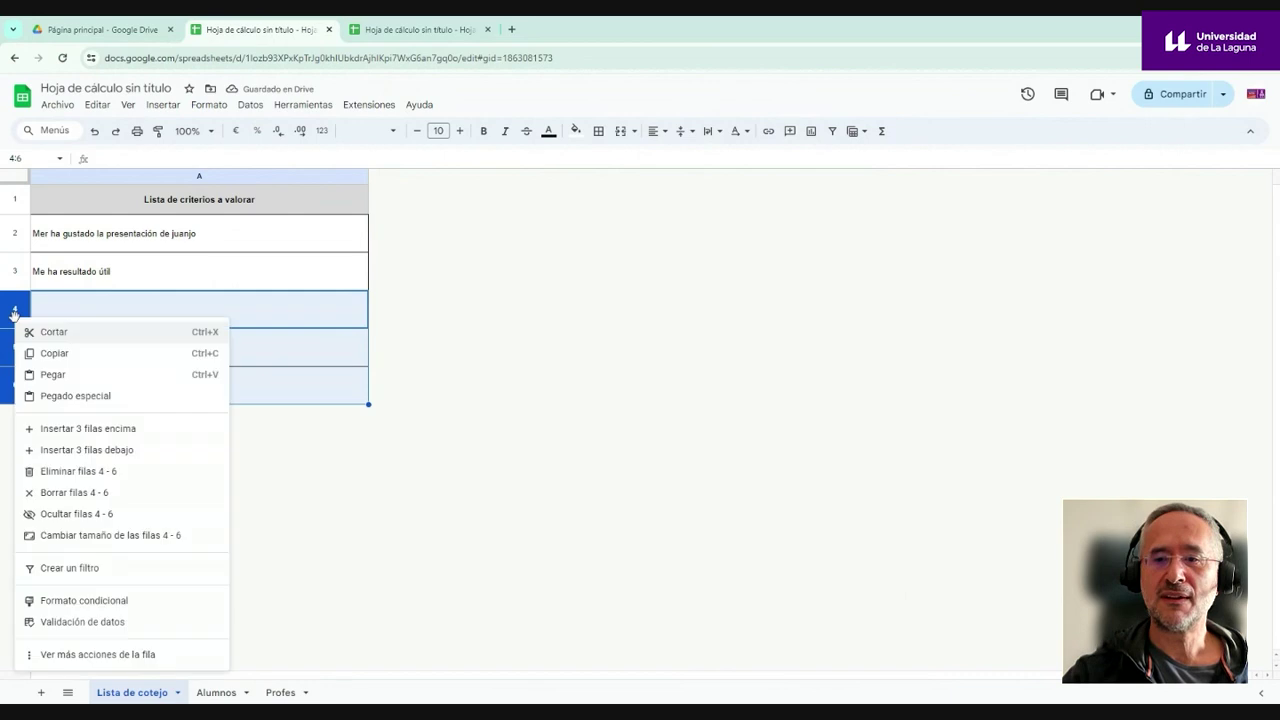
pyautogui.click(76, 471)
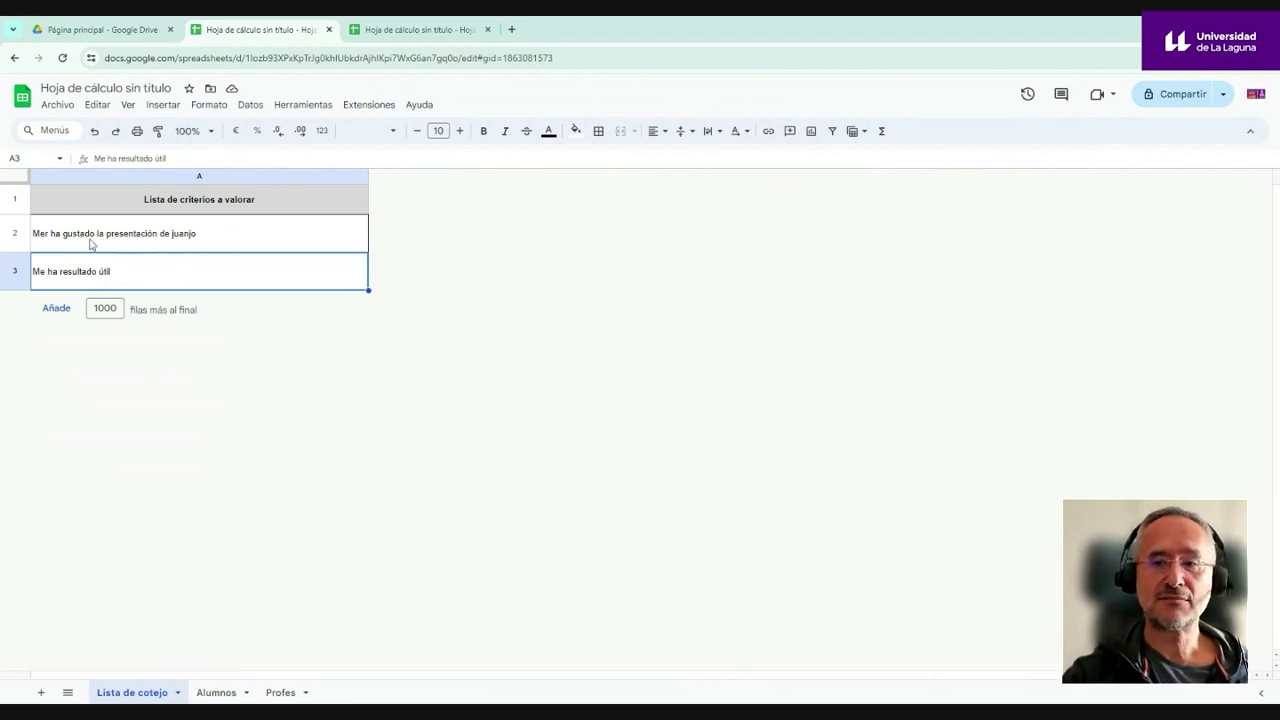
# - Compare the rubric and checklist spreadsheets, then go to the checklist's Alumnos sheet
pyautogui.click(91, 240)
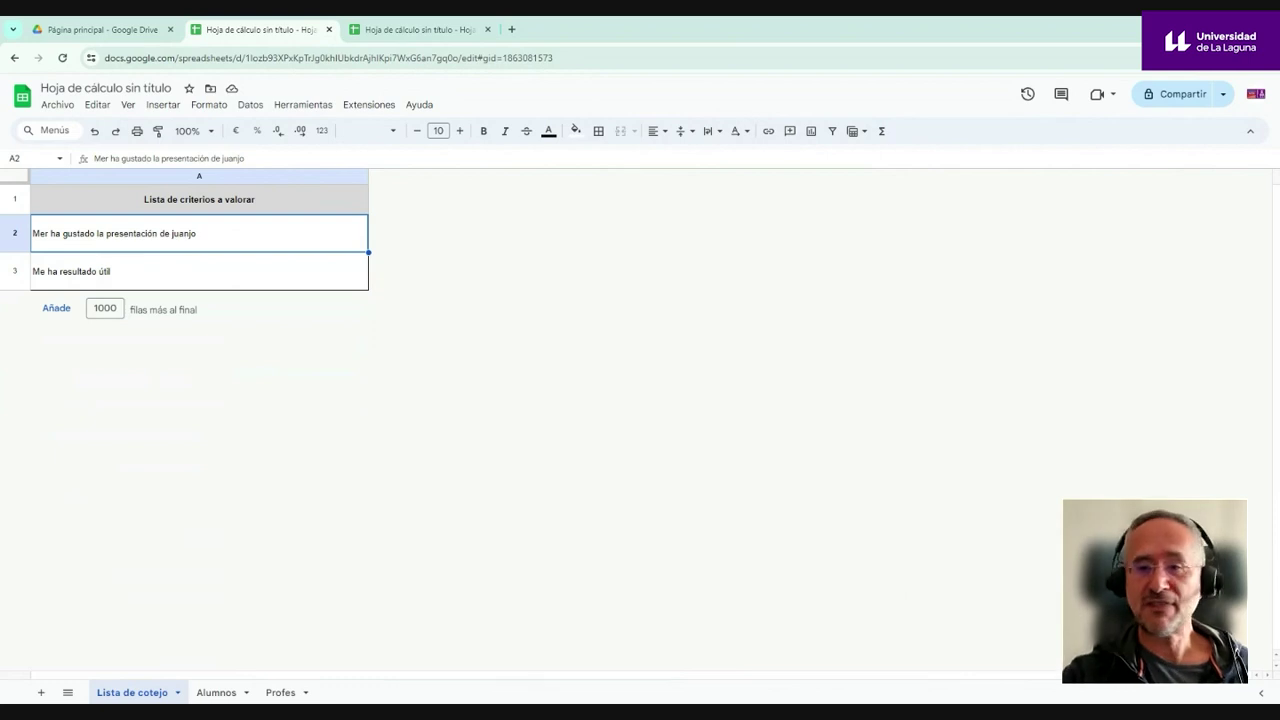
pyautogui.click(412, 29)
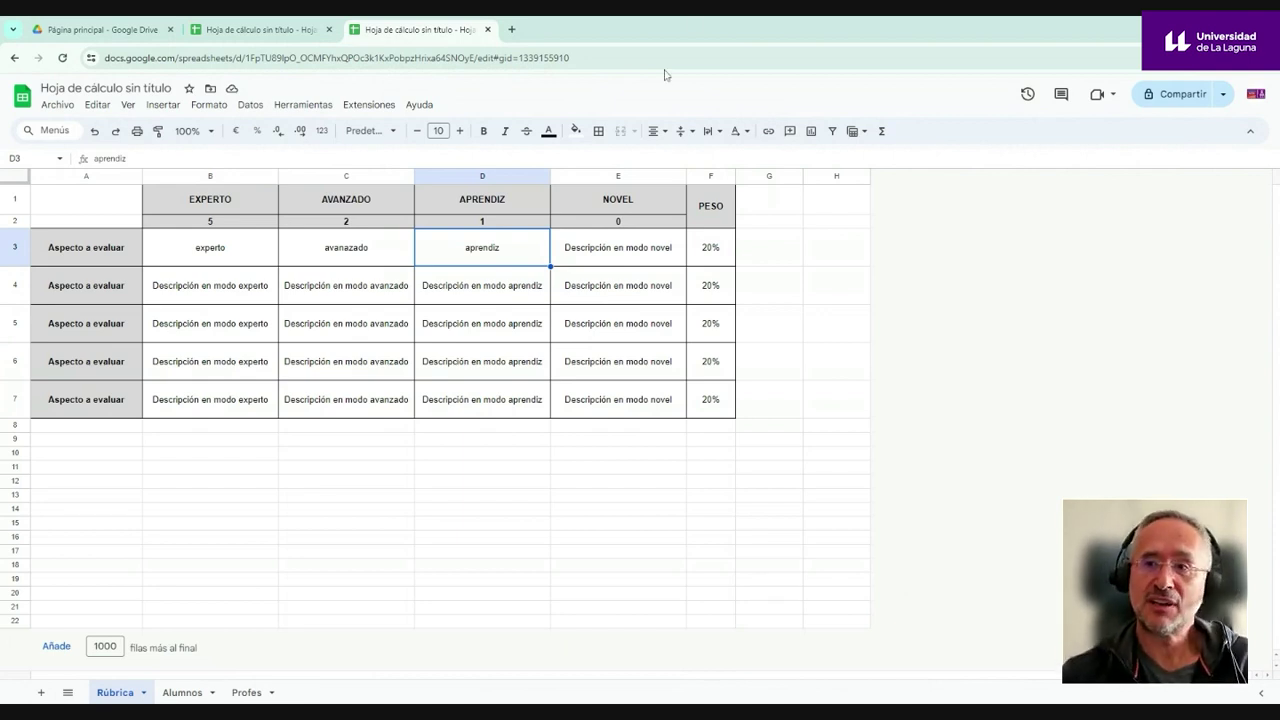
pyautogui.click(265, 30)
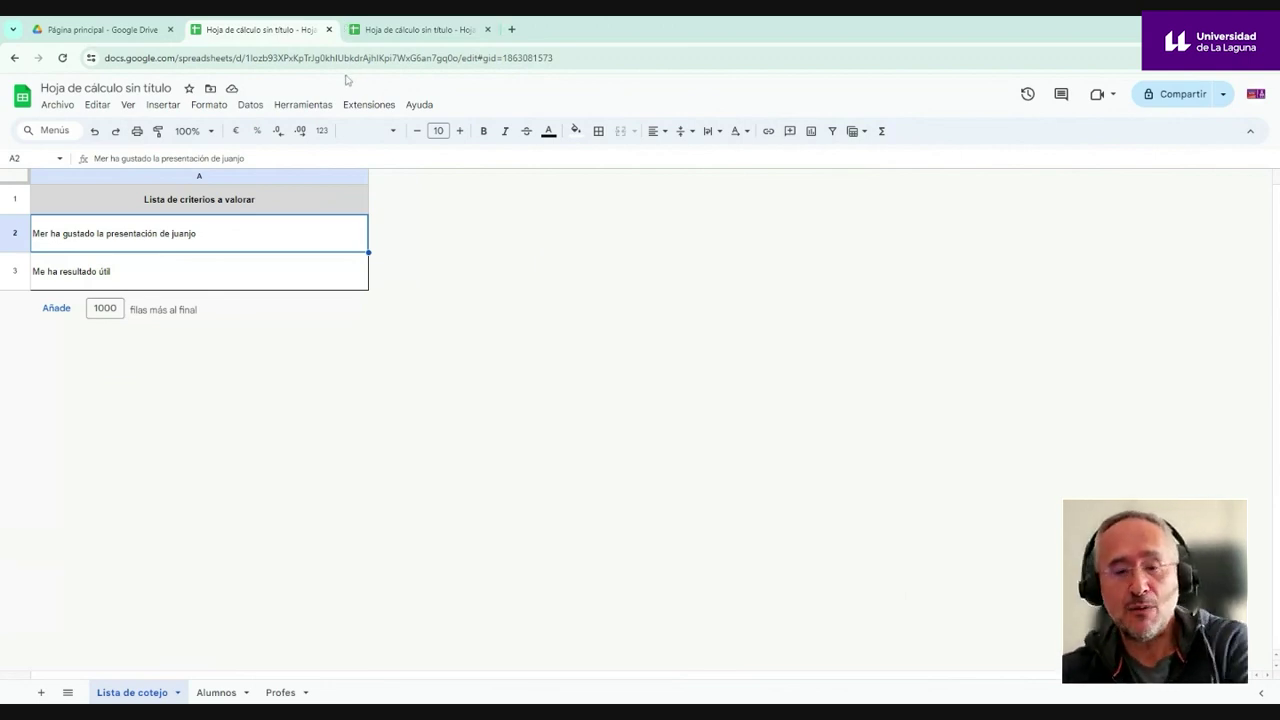
pyautogui.click(412, 30)
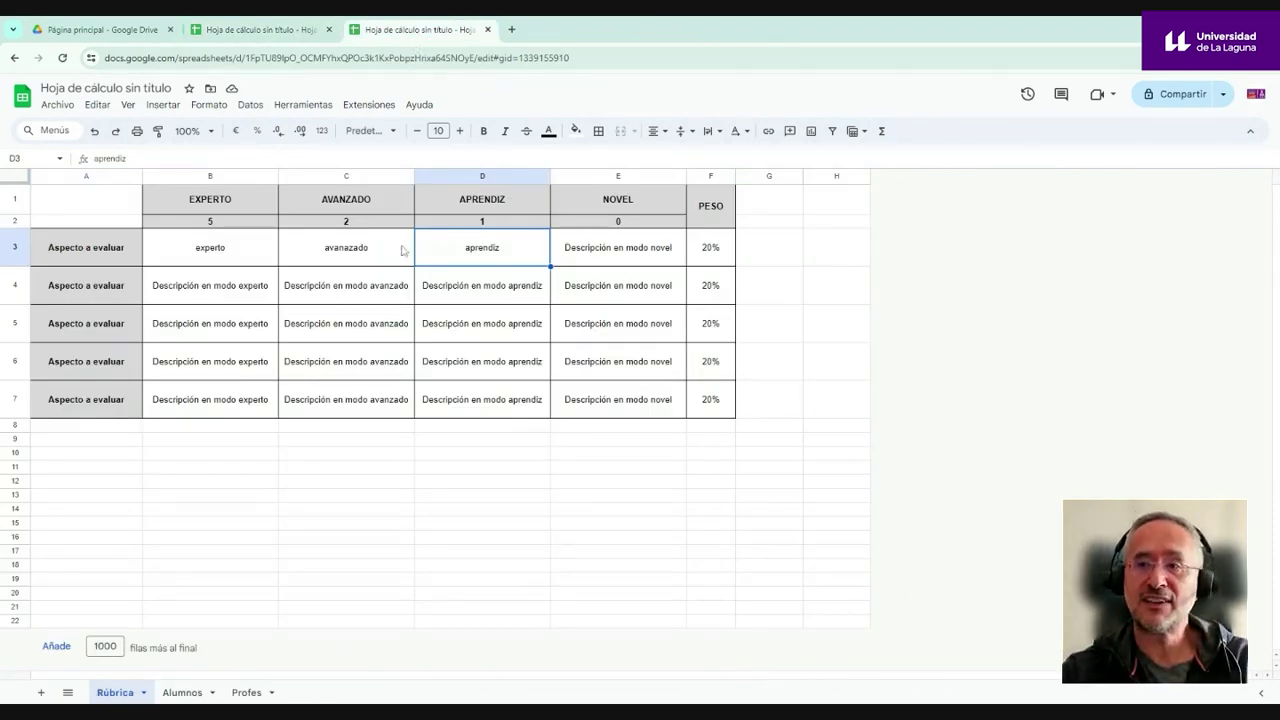
pyautogui.hotkey('ctrl', 'pageup')
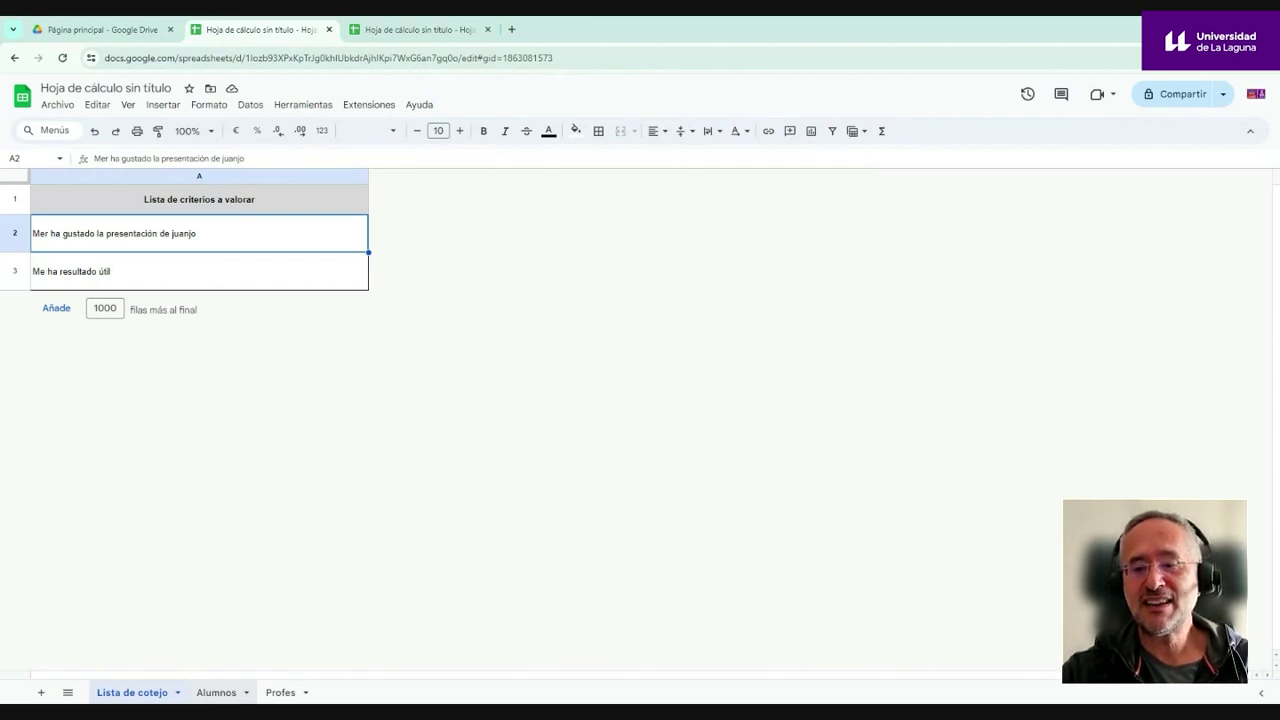
pyautogui.click(216, 692)
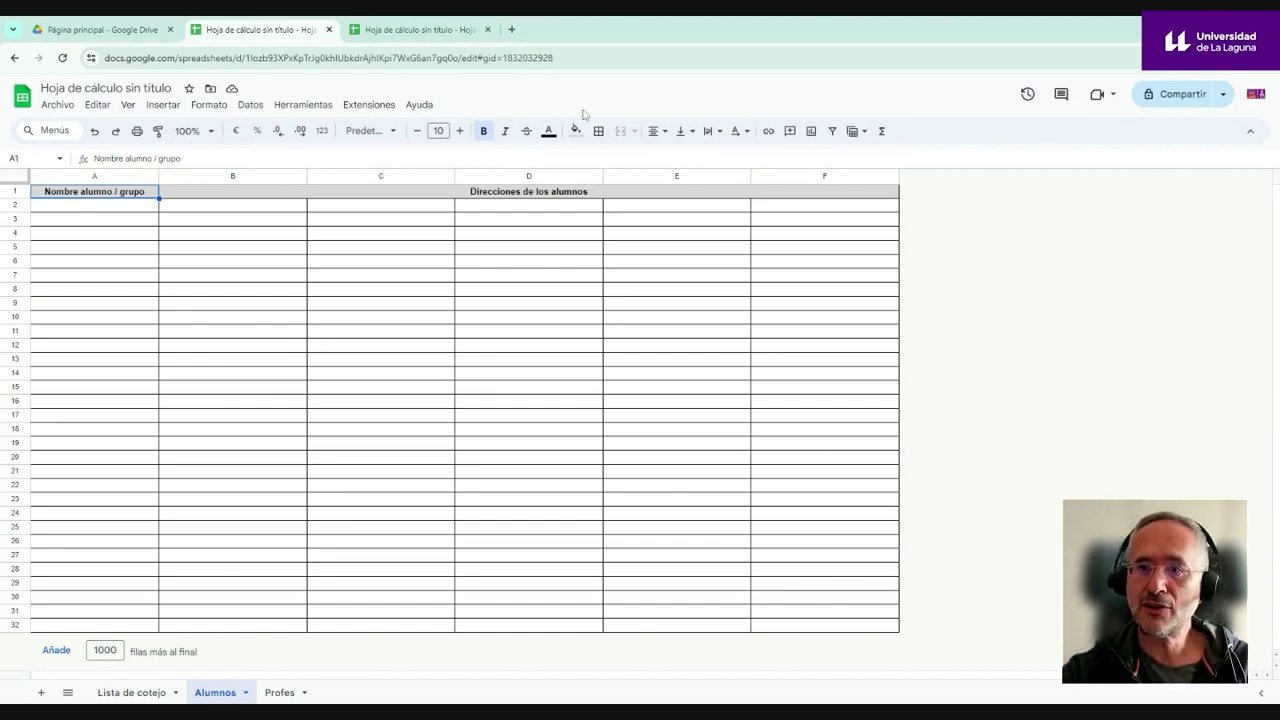
# - Paste the student e-mail addresses into column B starting at B2
pyautogui.click(106, 208)
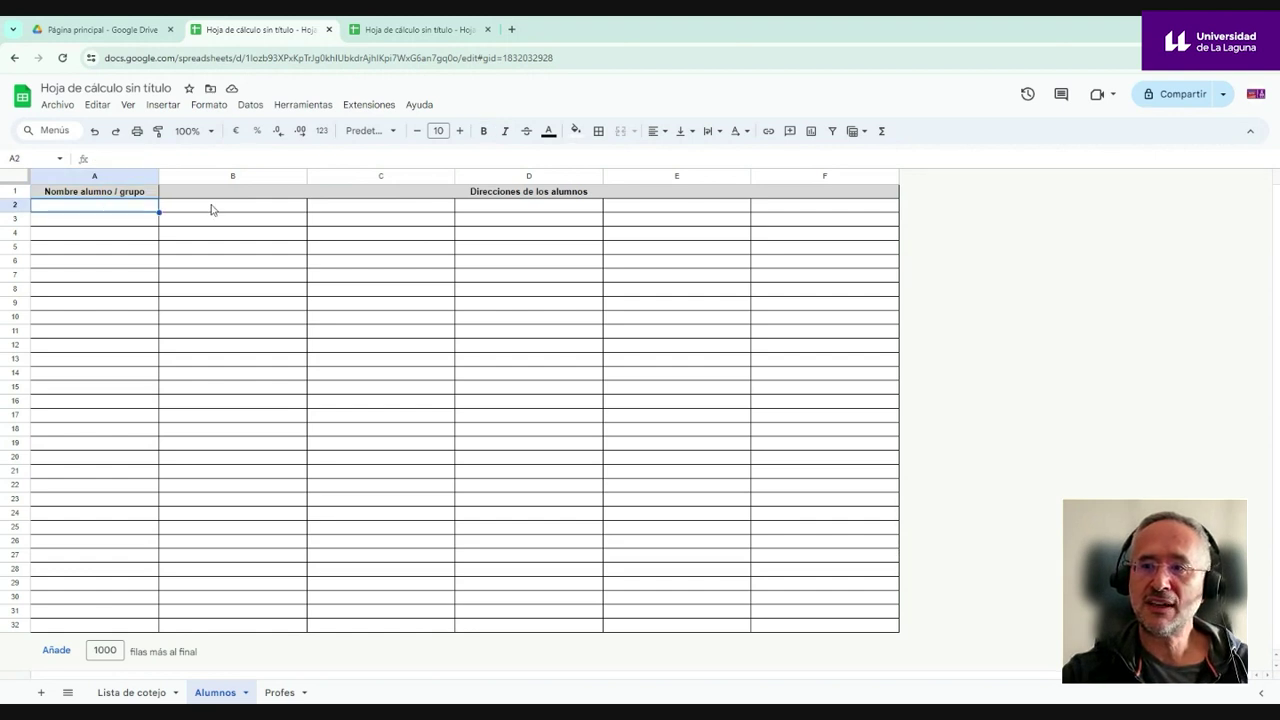
pyautogui.click(214, 210)
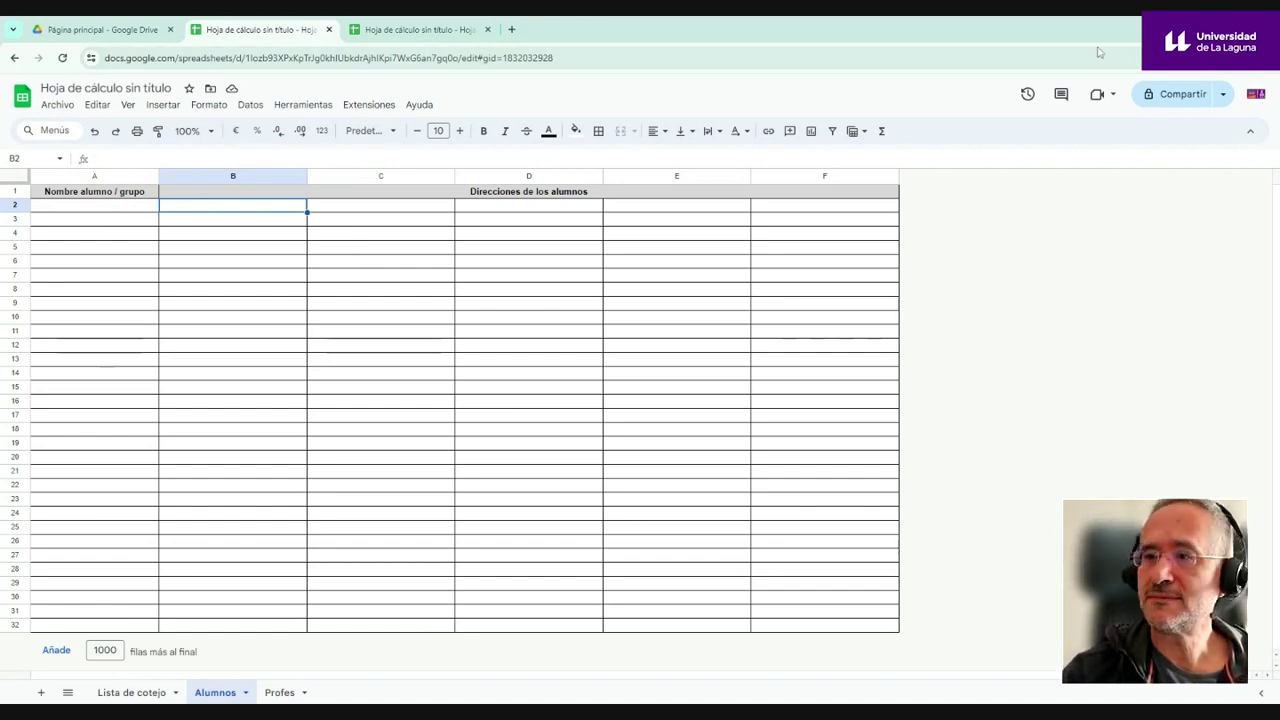
pyautogui.moveTo(286, 206); pyautogui.dragTo(264, 418)
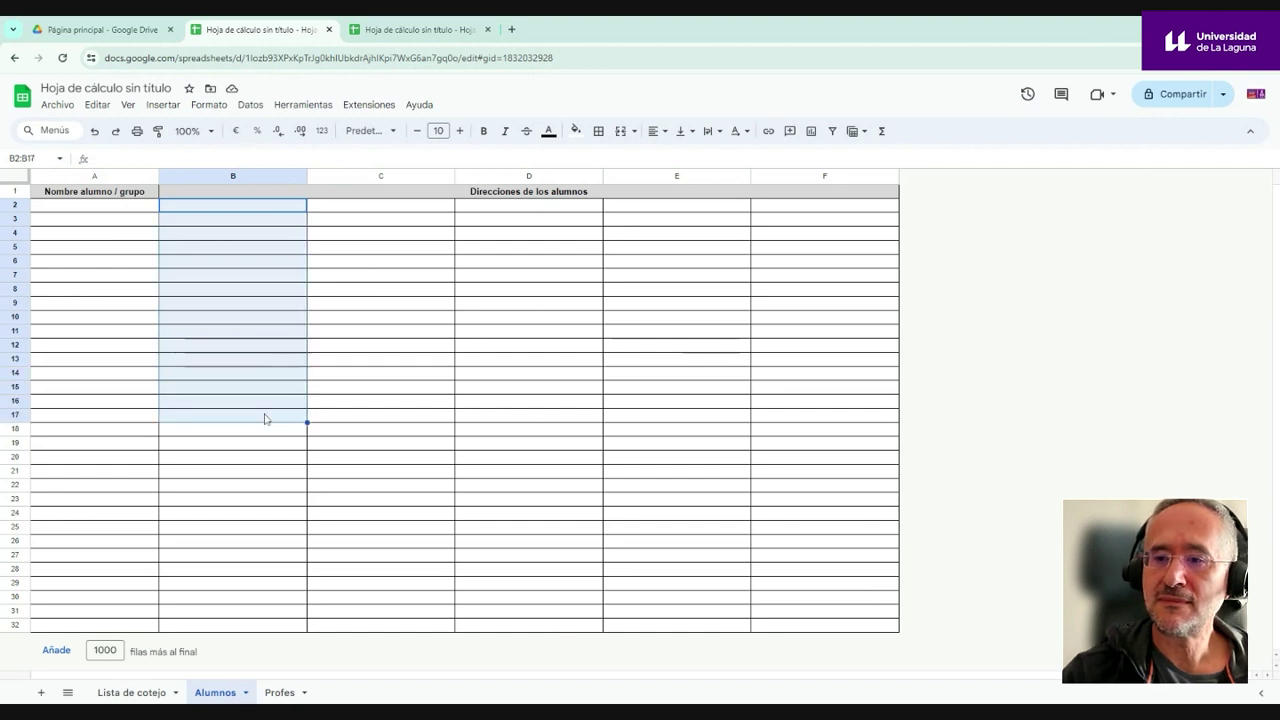
pyautogui.hotkey('ctrl', 'v')
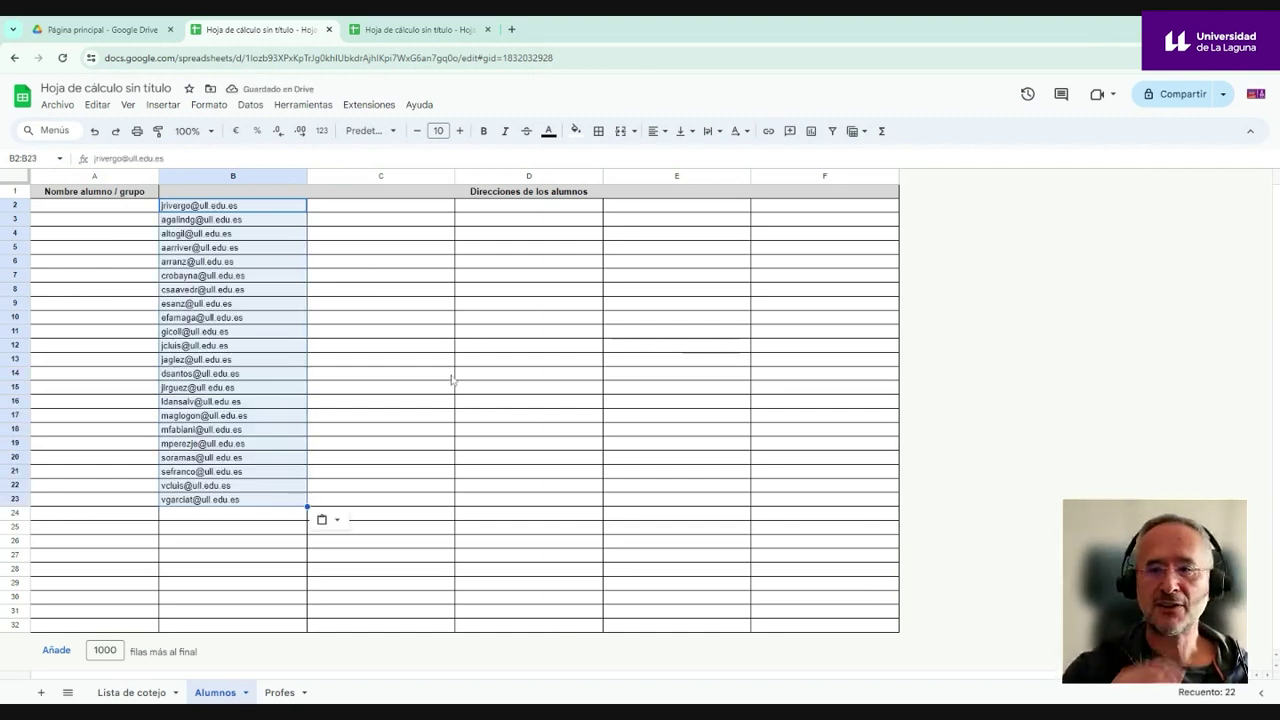
# - Number the first students 1 to 4 in A2:A5, correcting the repeated 3
pyautogui.click(115, 213)
pyautogui.moveTo(114, 211); pyautogui.dragTo(88, 493)
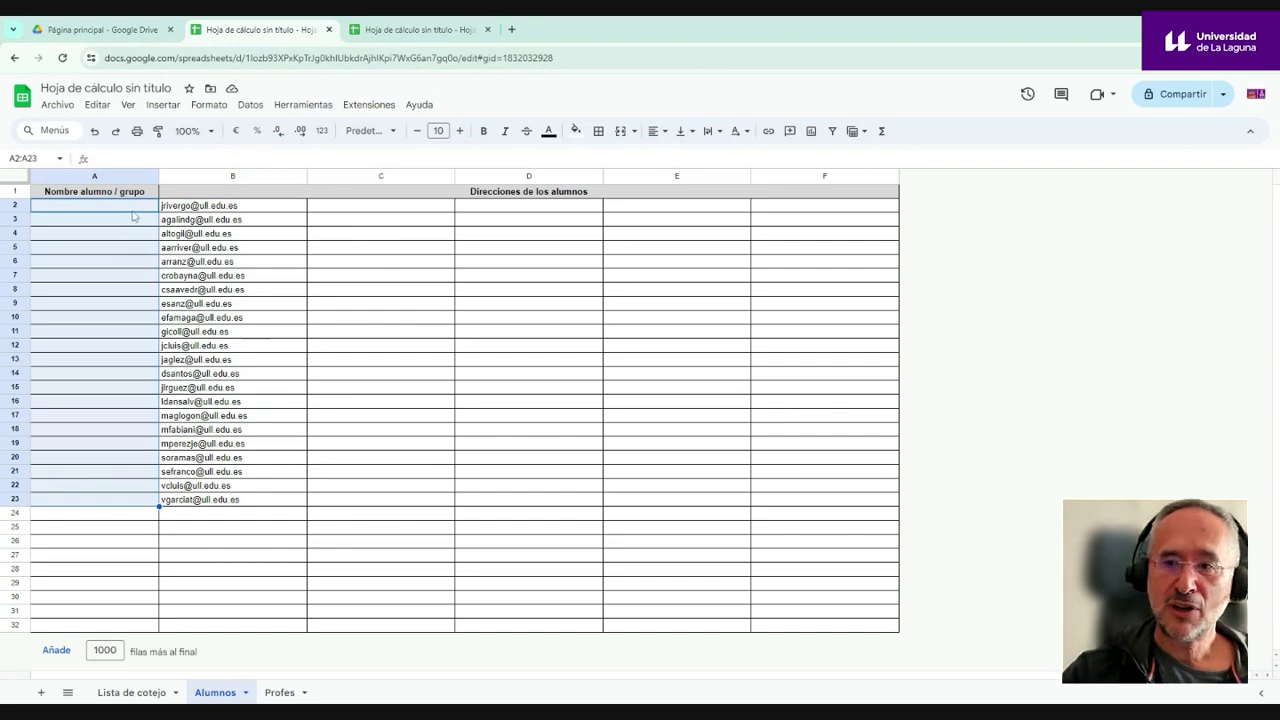
pyautogui.click(131, 211)
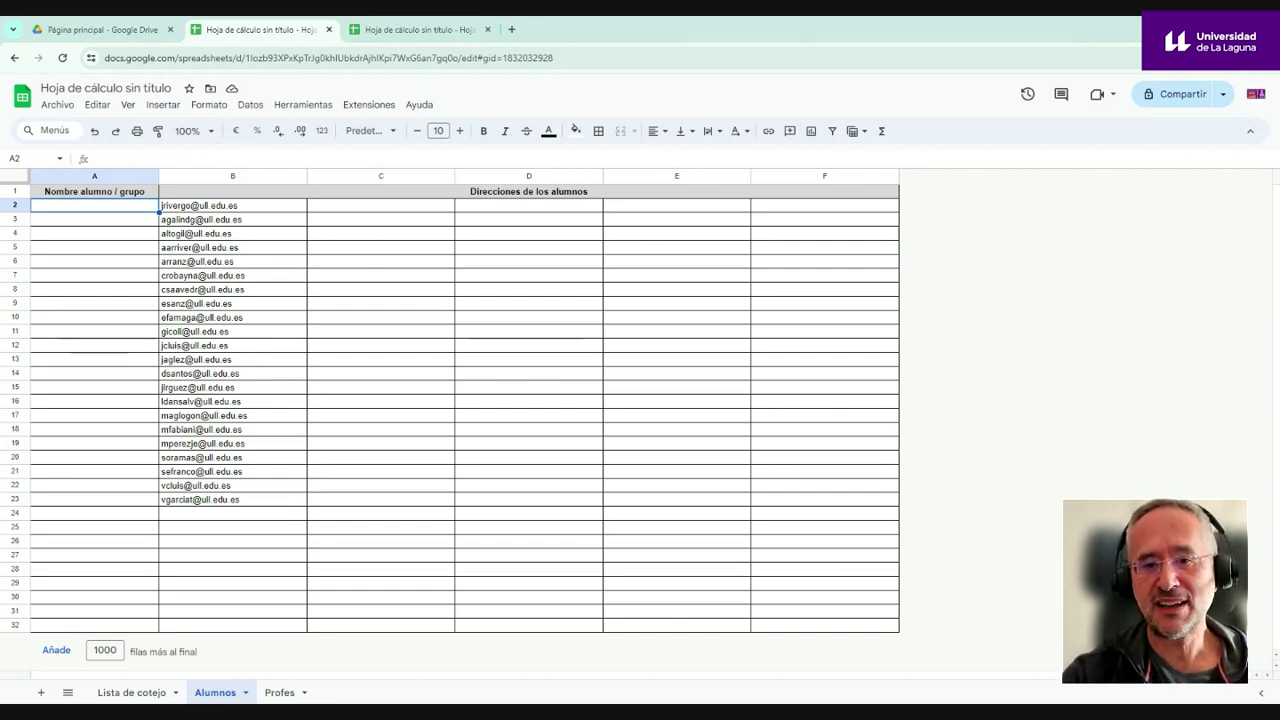
pyautogui.write('1')
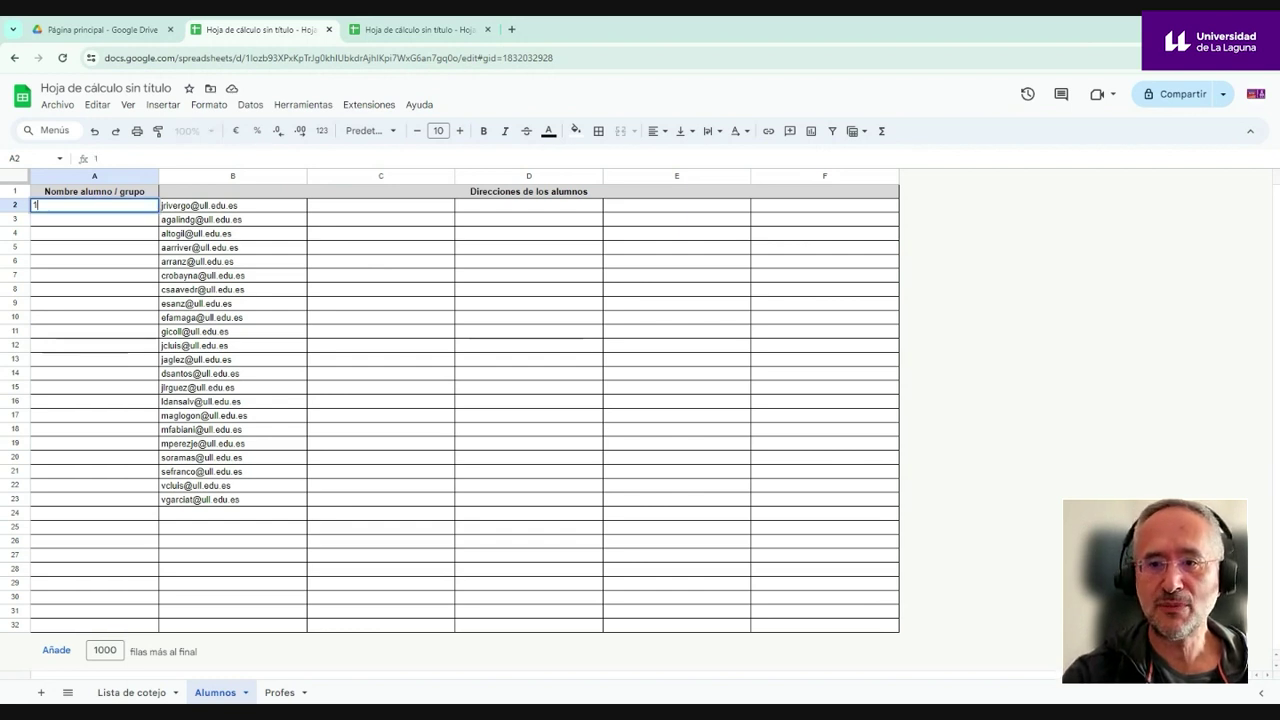
pyautogui.press('Return')
pyautogui.write('2')
pyautogui.press('Return')
pyautogui.write('3')
pyautogui.press('Return')
pyautogui.write('3')
pyautogui.press('Return')
pyautogui.click(94, 247)
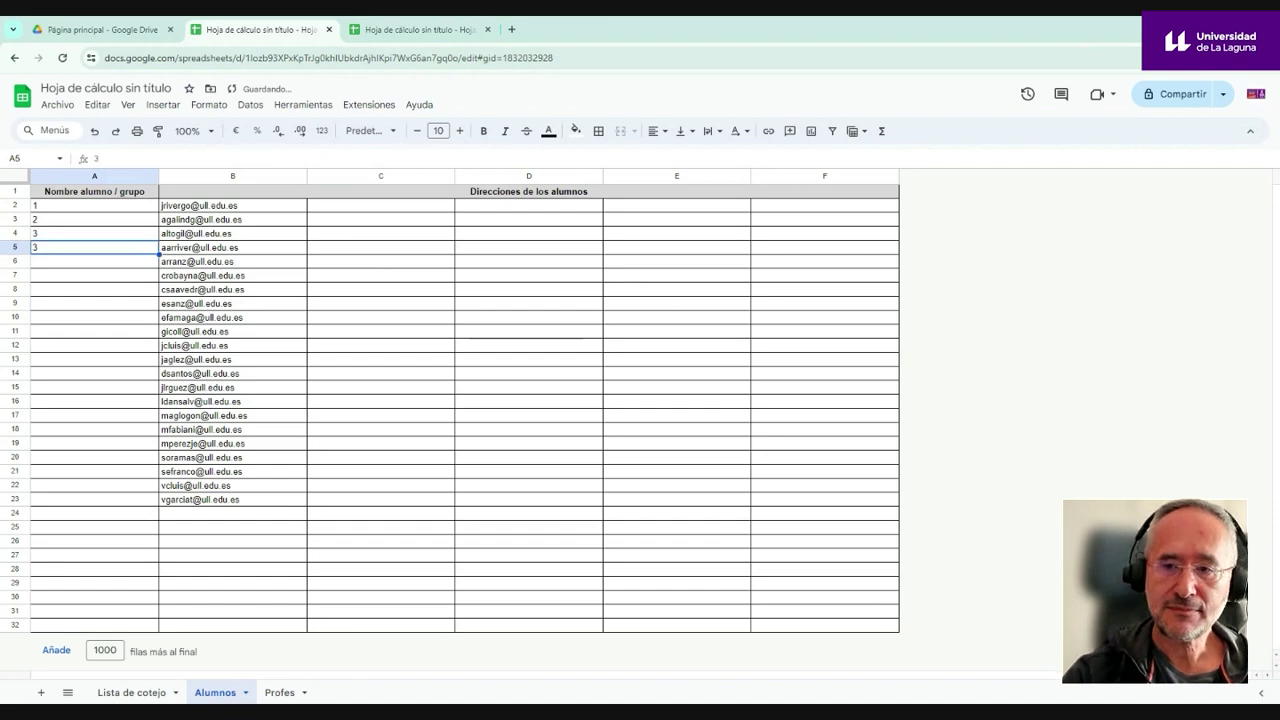
pyautogui.write('4')
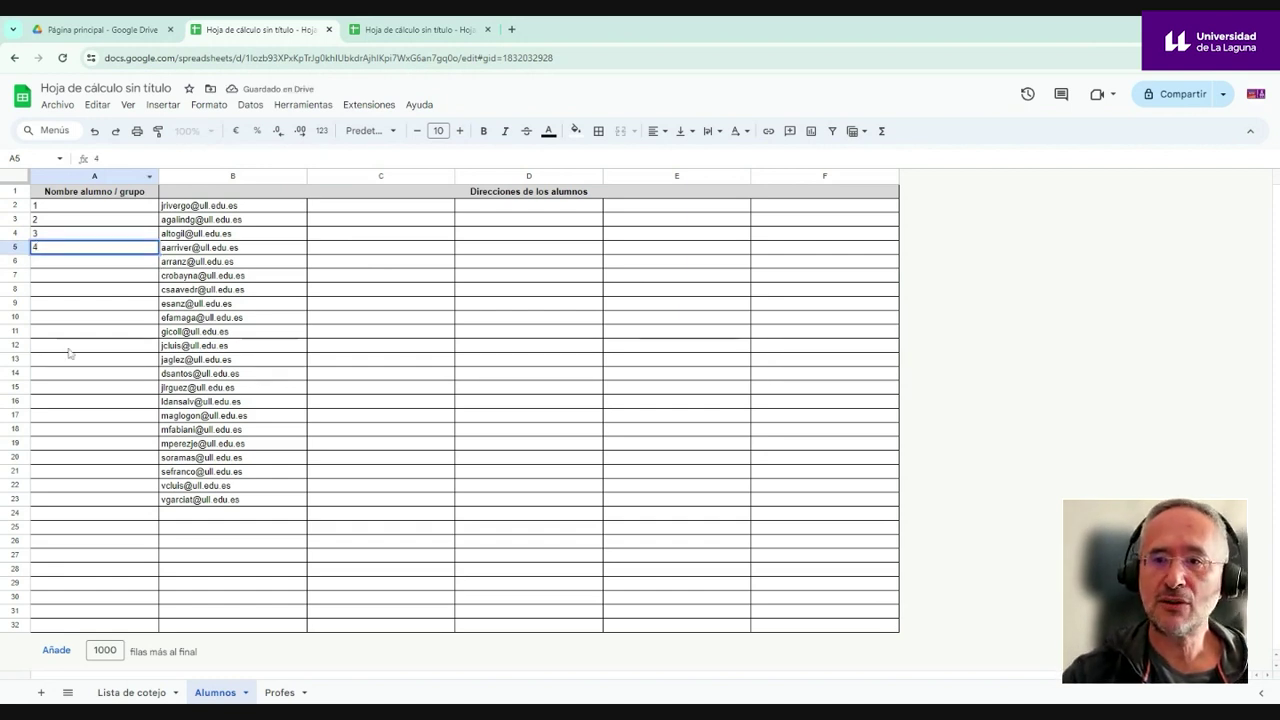
# - Extend the numbering down to 22 with the fill handle and switch to the Profes sheet
pyautogui.moveTo(69, 345); pyautogui.dragTo(72, 331)
pyautogui.moveTo(86, 207); pyautogui.dragTo(158, 500)
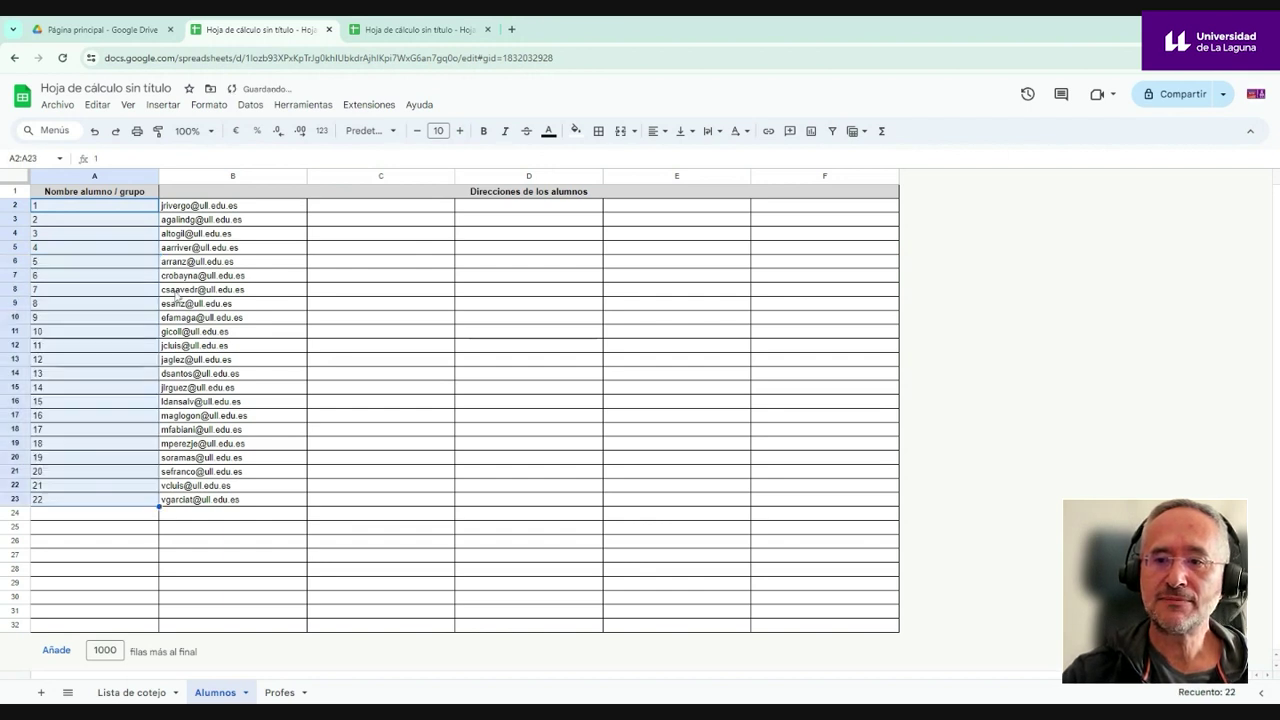
pyautogui.click(290, 612)
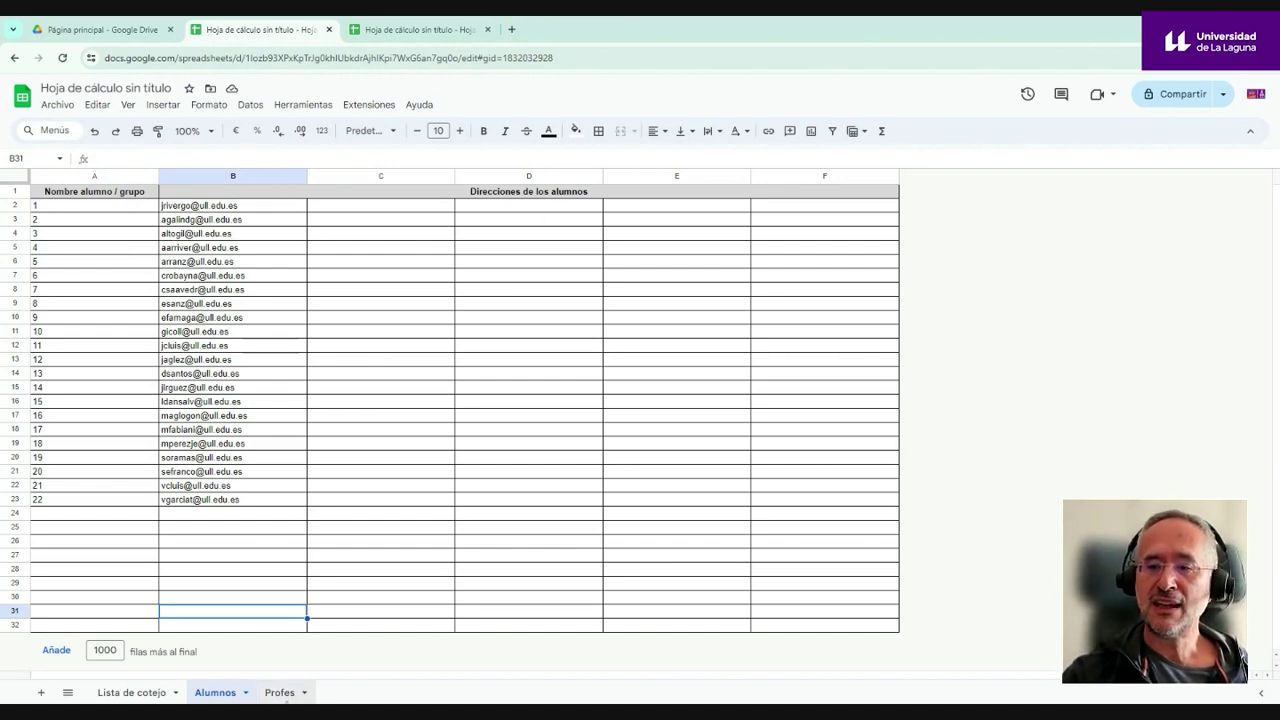
pyautogui.click(280, 692)
pyautogui.click(101, 210)
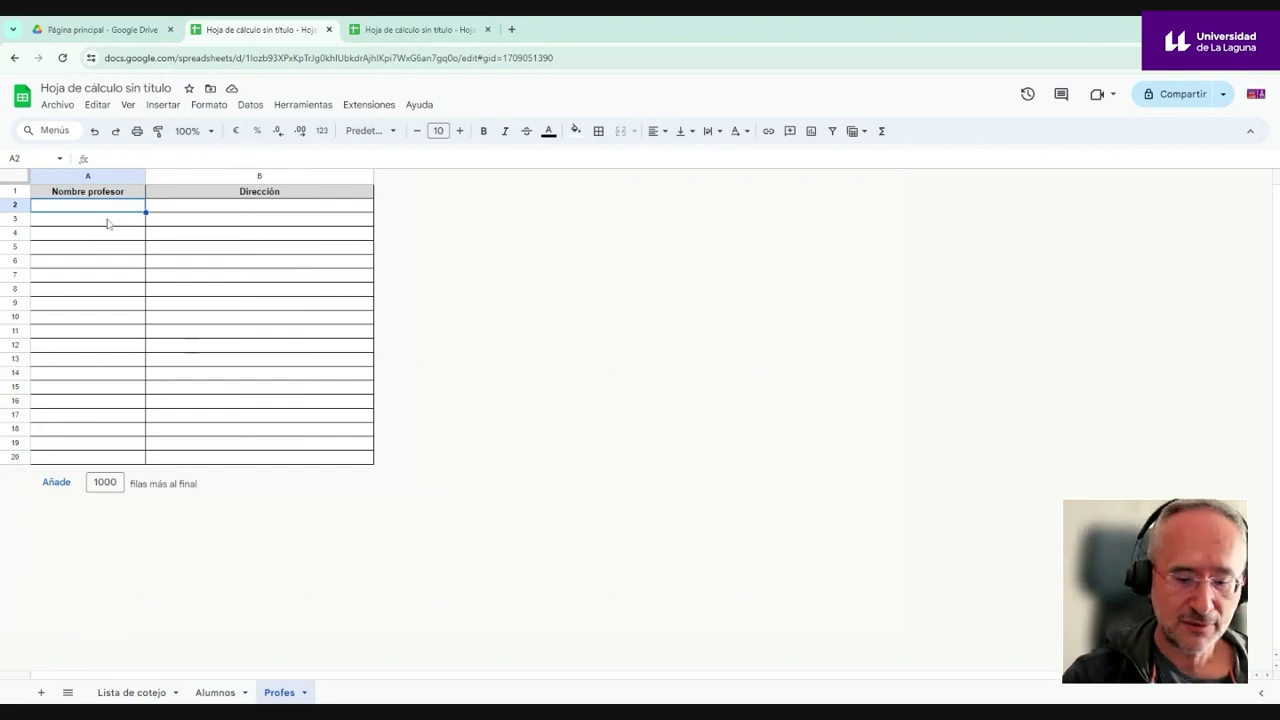
# - Enter the teacher's name in A2 and their e-mail address in B2 on Profes
pyautogui.write('Juanjo')
pyautogui.press('Tab')
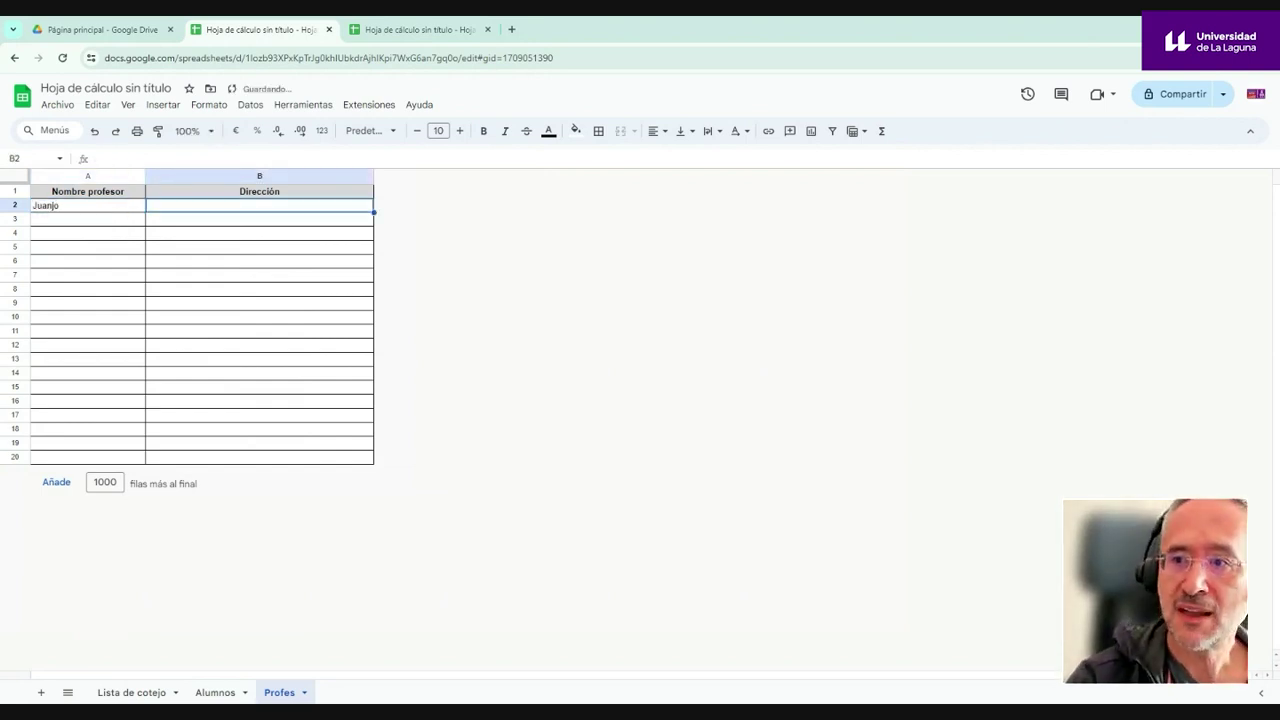
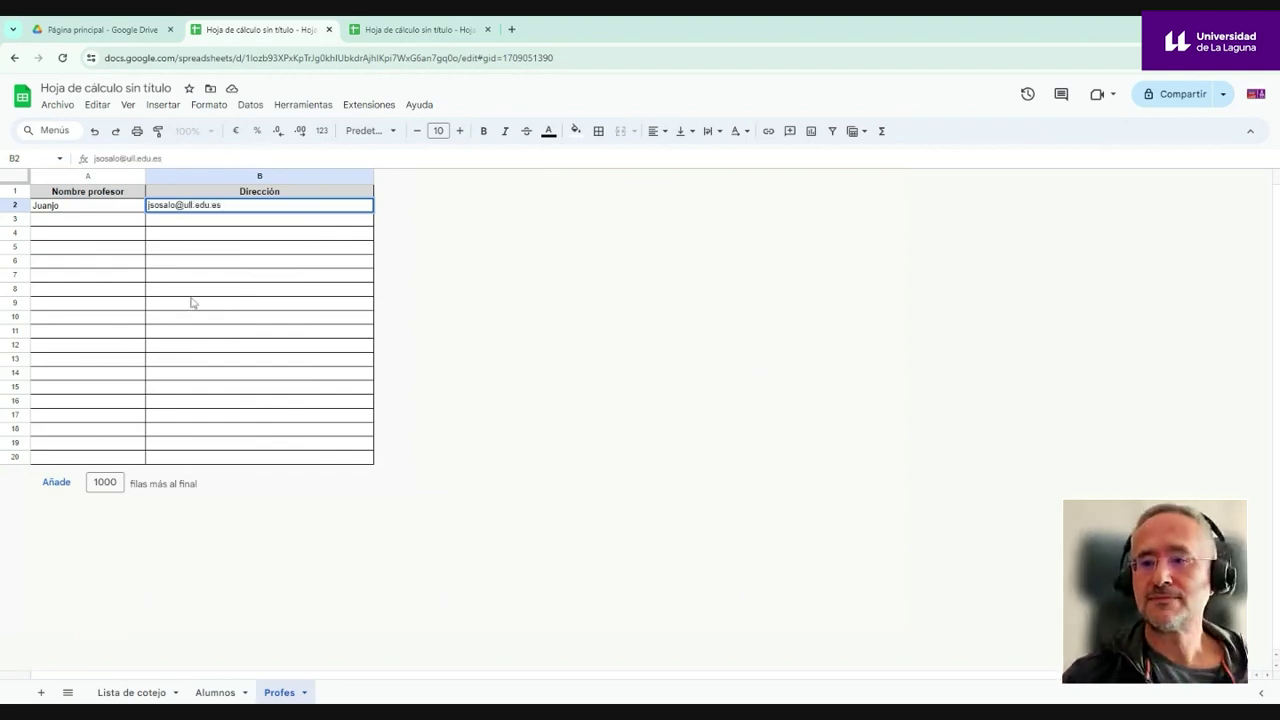
pyautogui.hotkey('ctrl', 'Down')
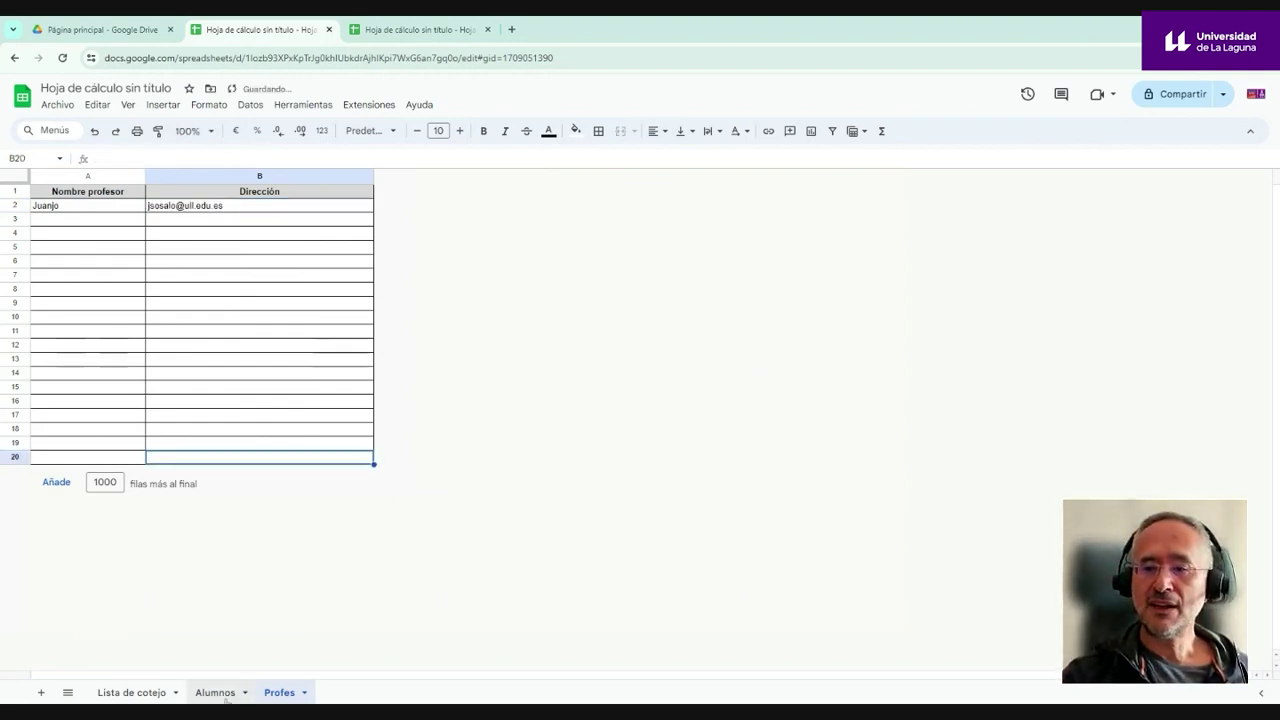
# - Review the Alumnos and Lista de cotejo sheets, then return to Profes
pyautogui.click(215, 692)
pyautogui.click(132, 692)
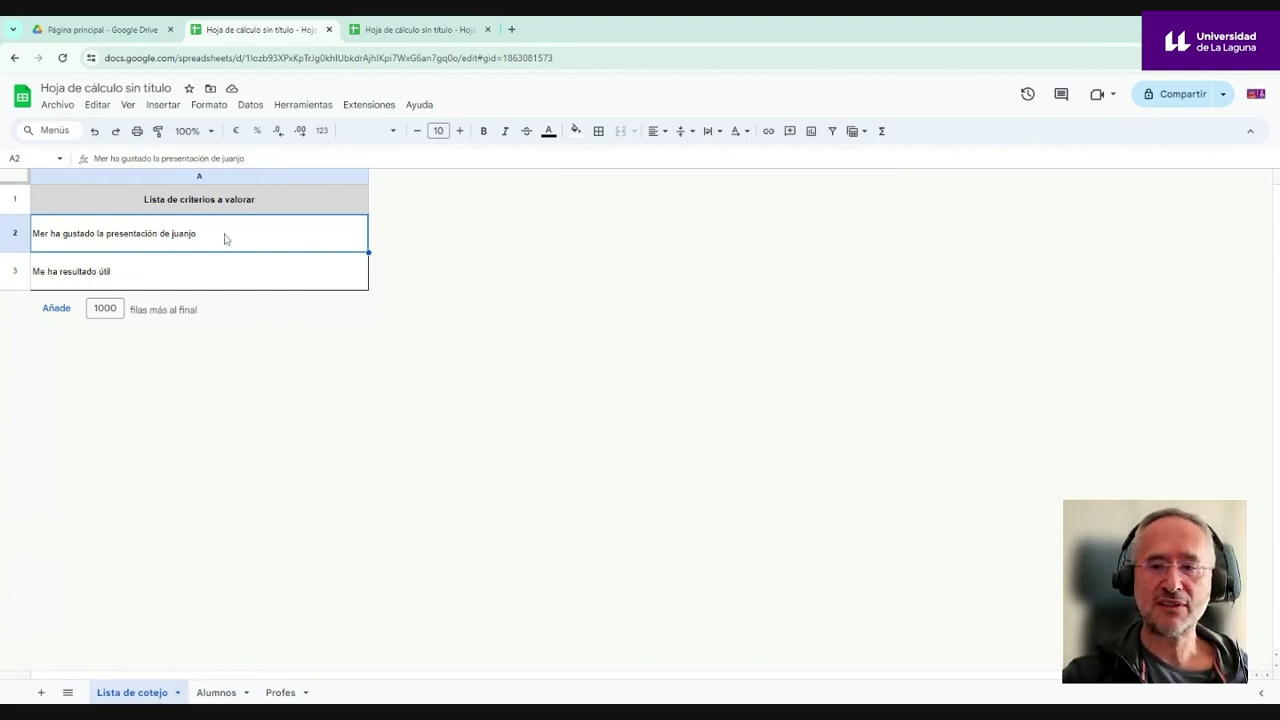
pyautogui.click(217, 691)
pyautogui.moveTo(236, 505)
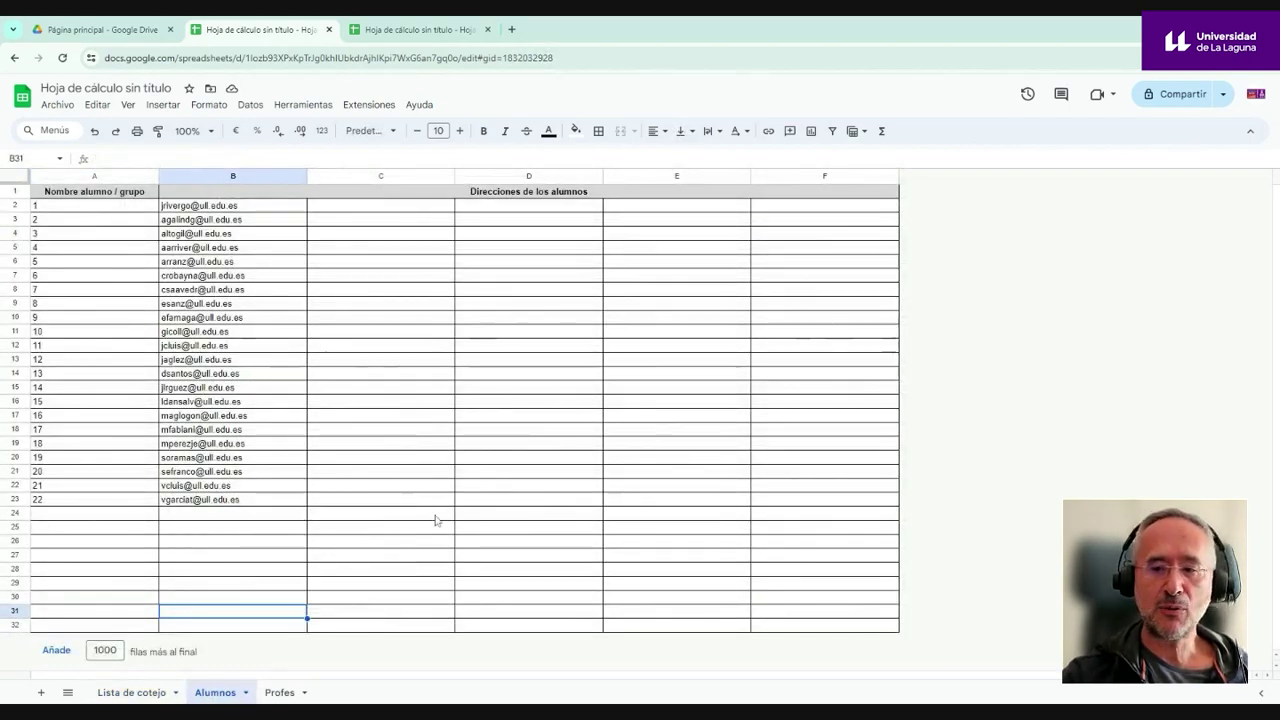
pyautogui.click(282, 693)
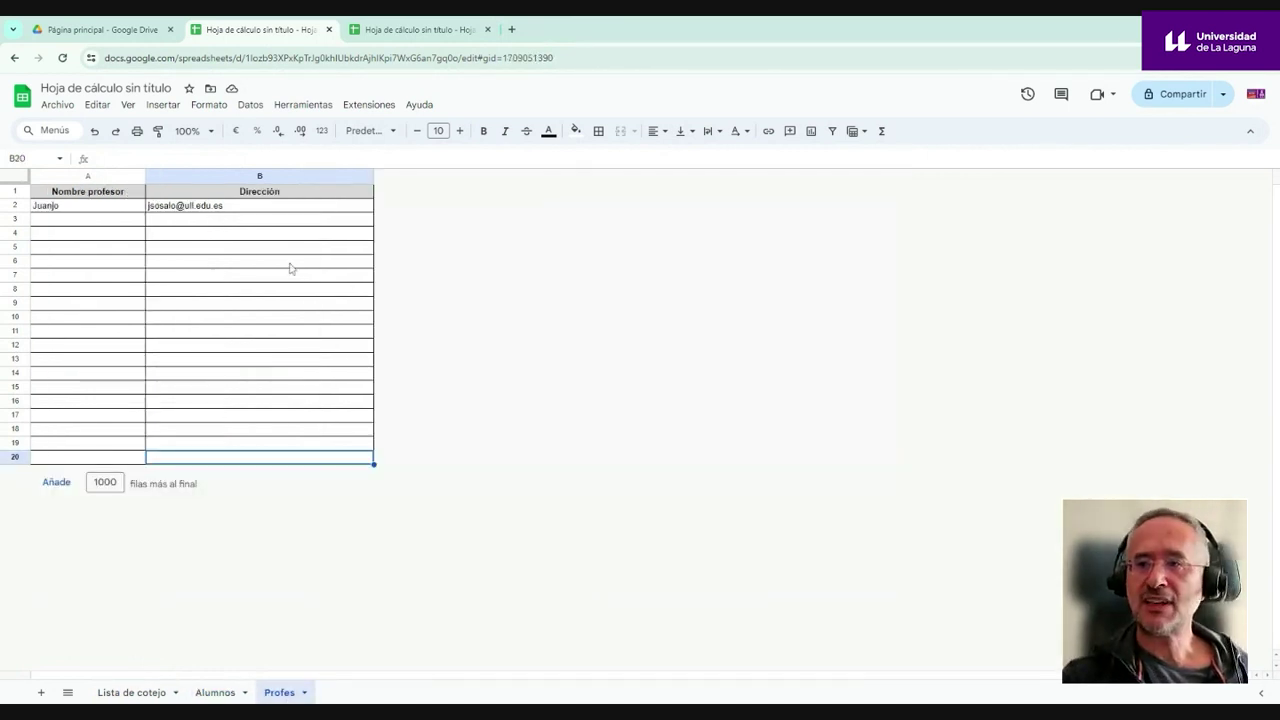
# - Run Extensiones > CoRubrics > Crear el formulario para evaluar con la lista
pyautogui.click(365, 105)
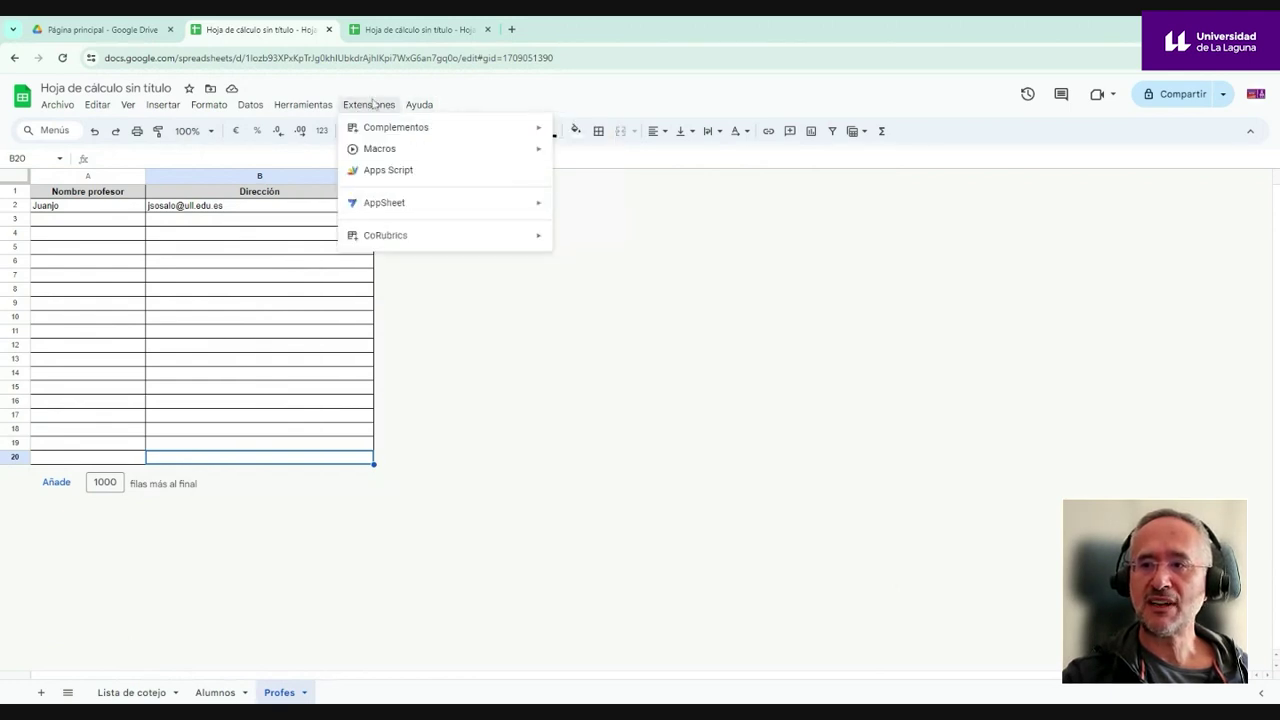
pyautogui.moveTo(386, 235)
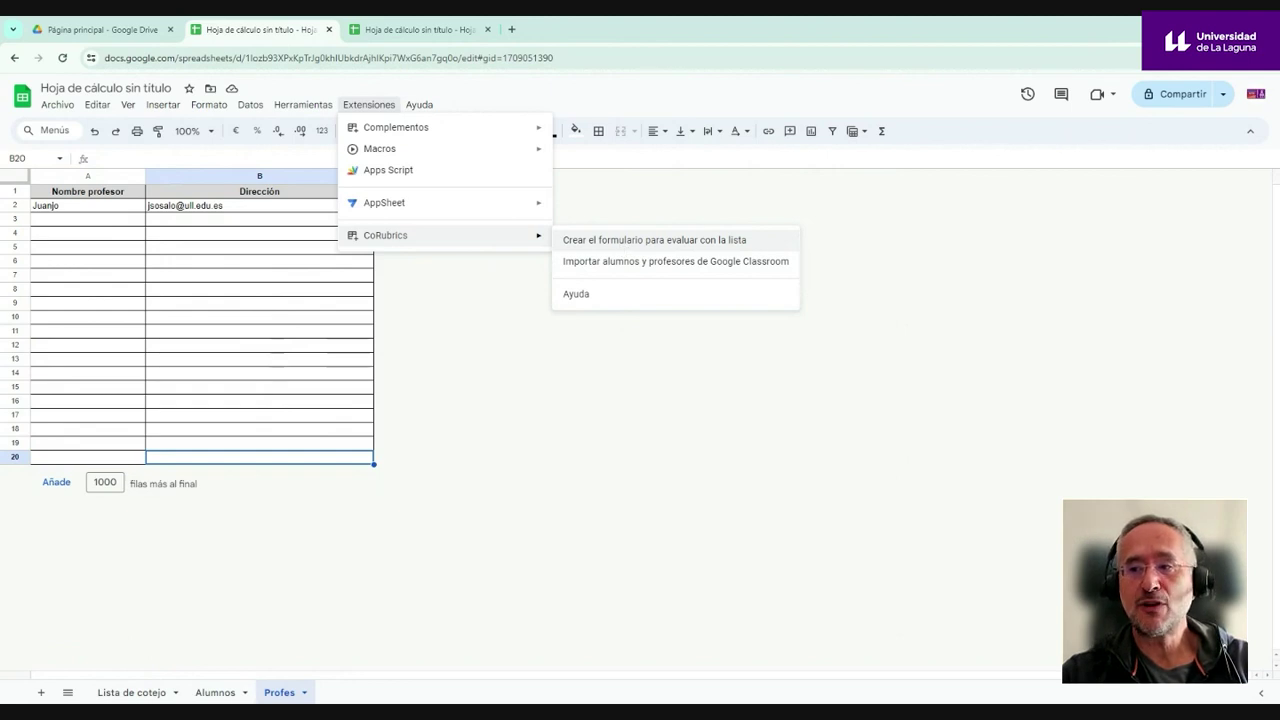
pyautogui.click(619, 245)
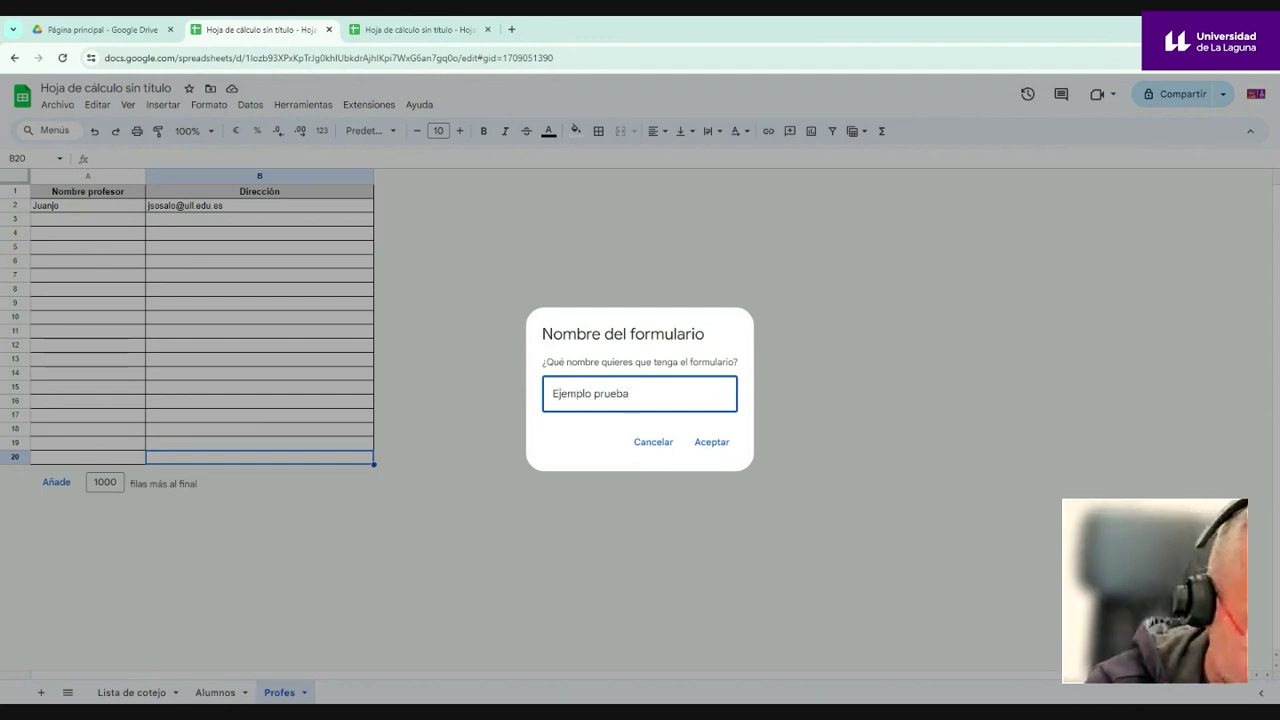
# - Finish naming the form 'Ejemplo prueba Acompaña TIC' and answer Sí to make all questions required
pyautogui.write('paña TIC')
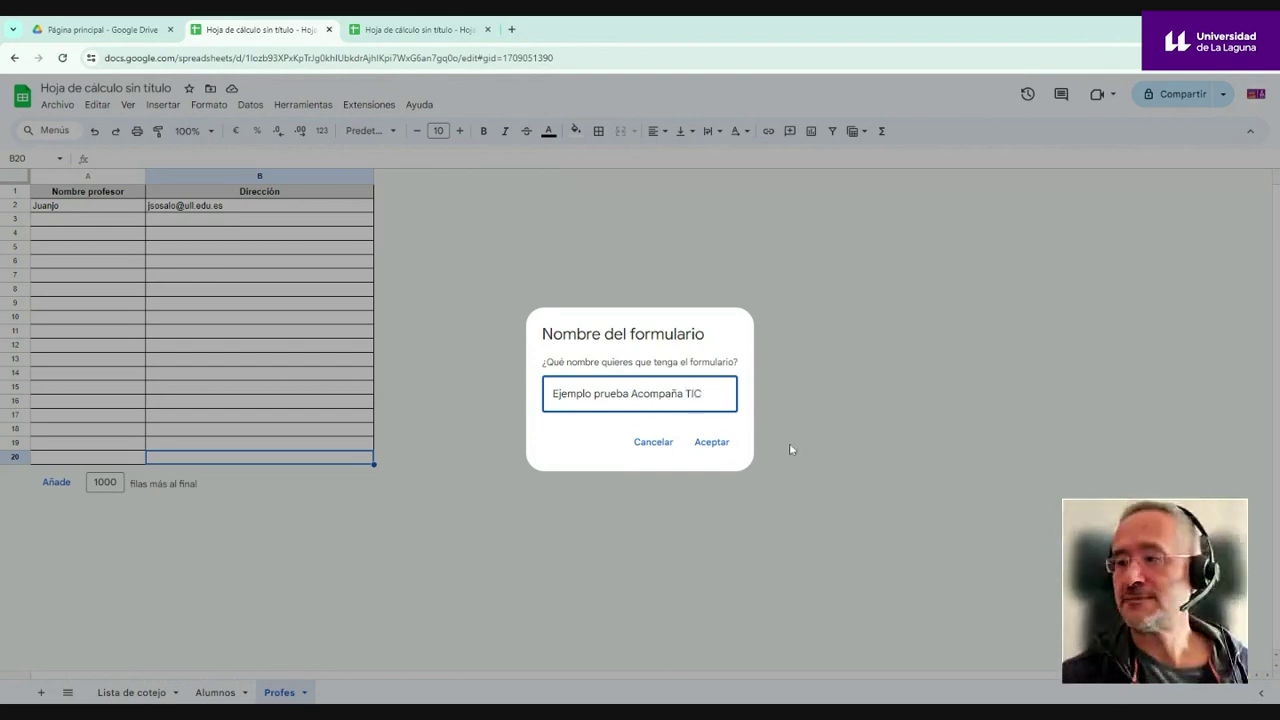
pyautogui.click(710, 447)
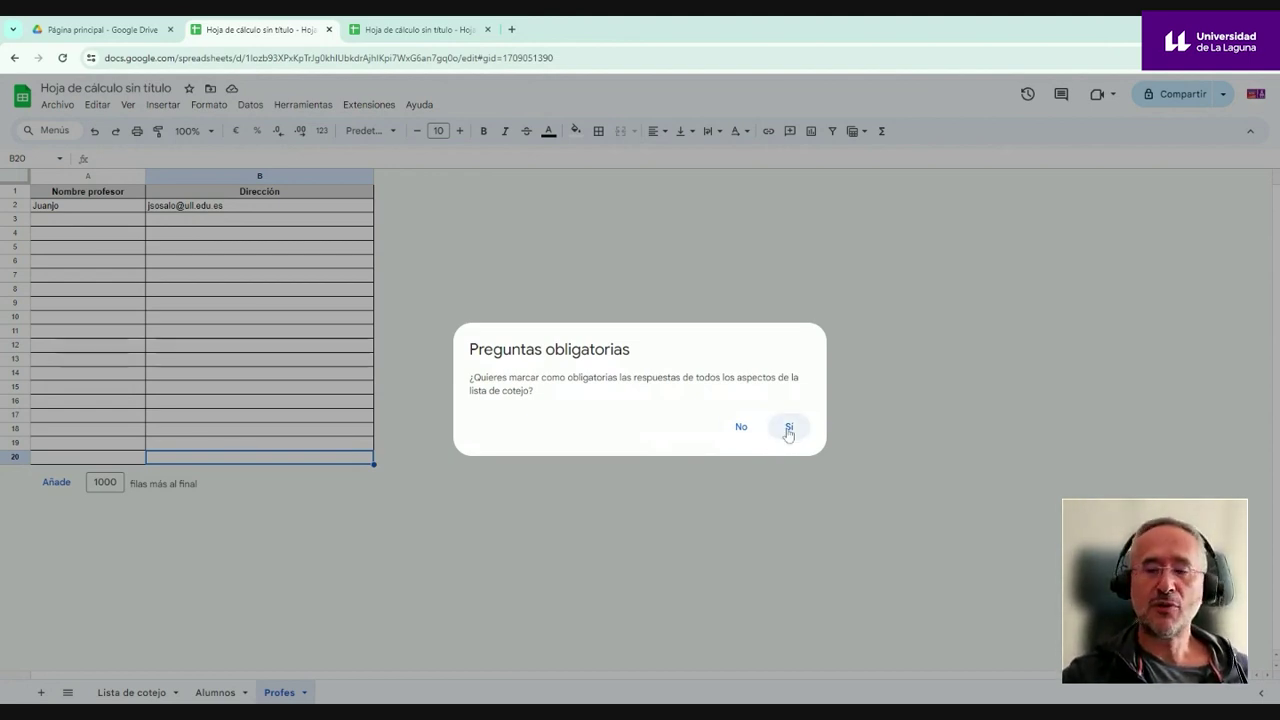
pyautogui.click(788, 430)
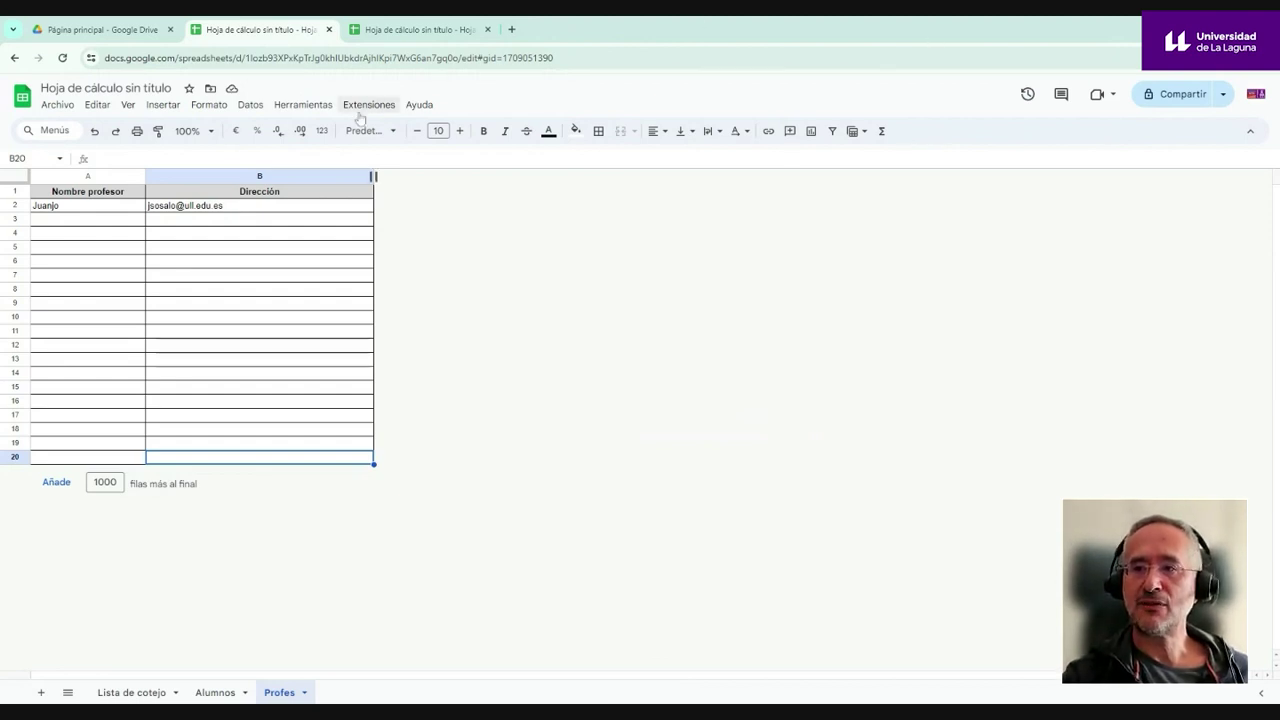
# - Switch to the Google Drive home page tab
pyautogui.click(110, 29)
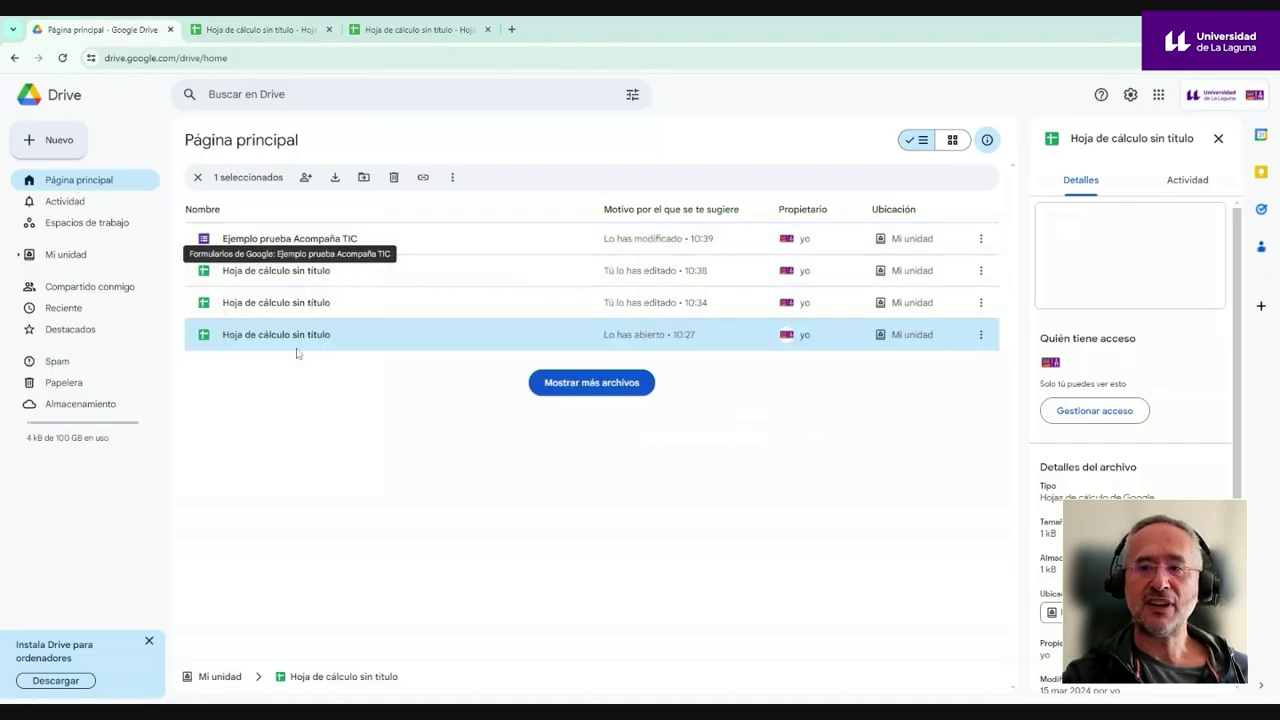
# - Open the Ejemplo prueba Acompaña TIC form and preview it as a respondent
pyautogui.doubleClick(281, 251)
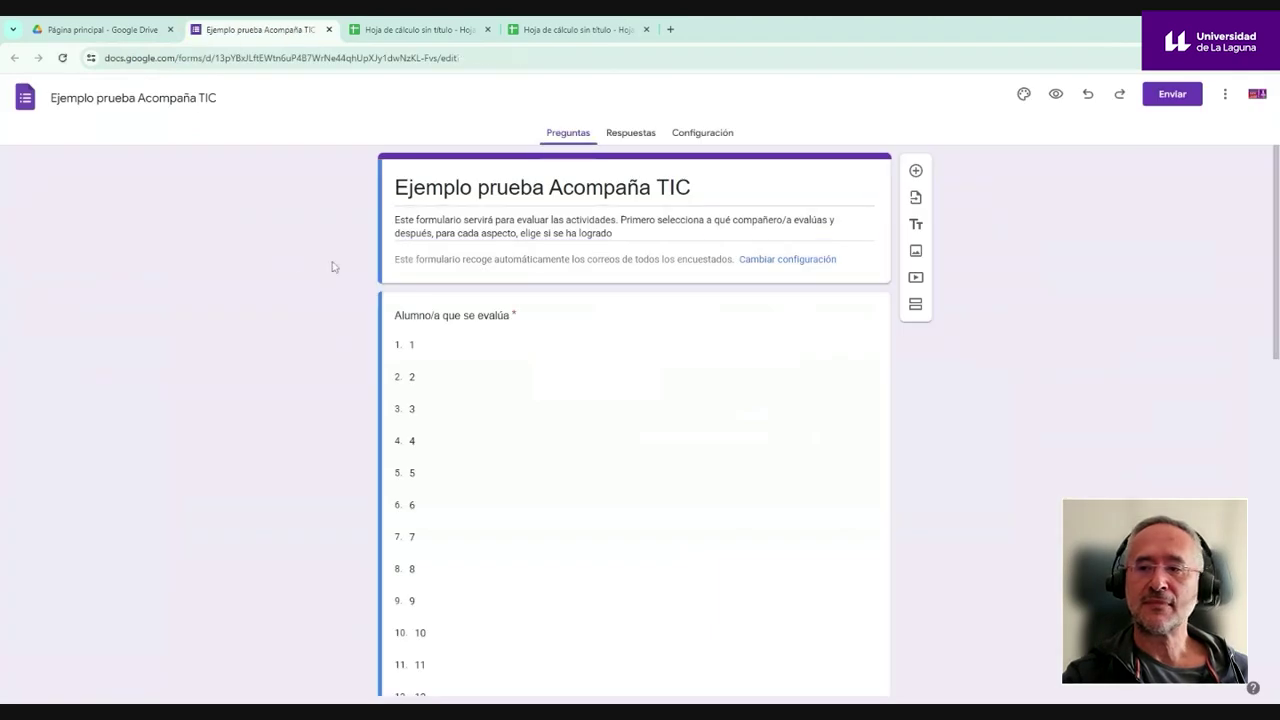
pyautogui.scroll(-3, 414, 277)
pyautogui.scroll(5, 414, 277)
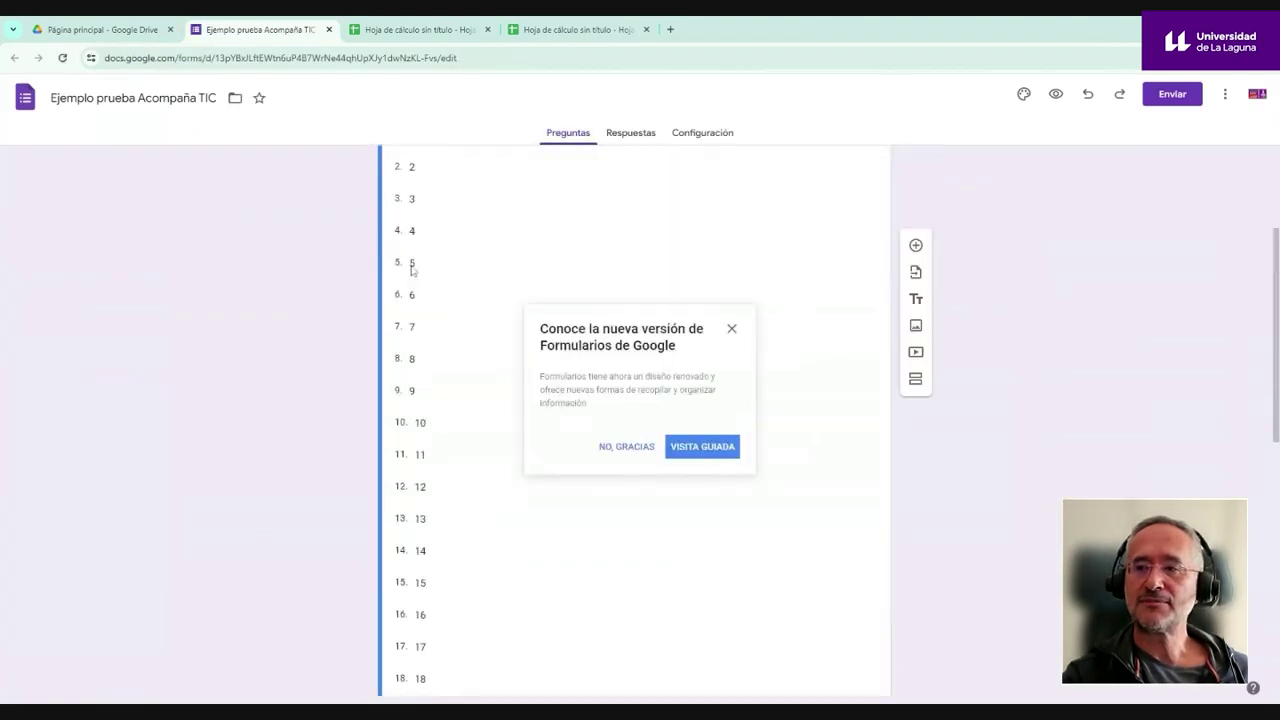
pyautogui.click(1056, 96)
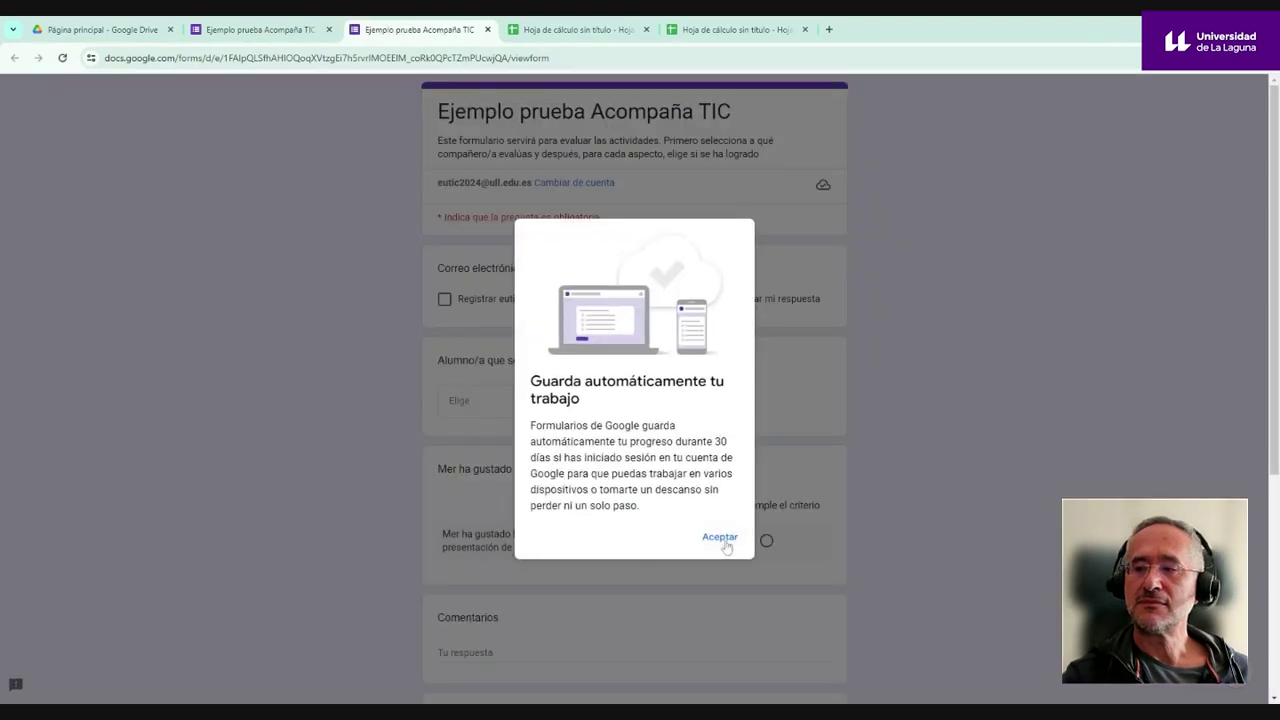
pyautogui.click(717, 533)
# - Choose student 1 as the person being evaluated
pyautogui.scroll(-4, 578, 268)
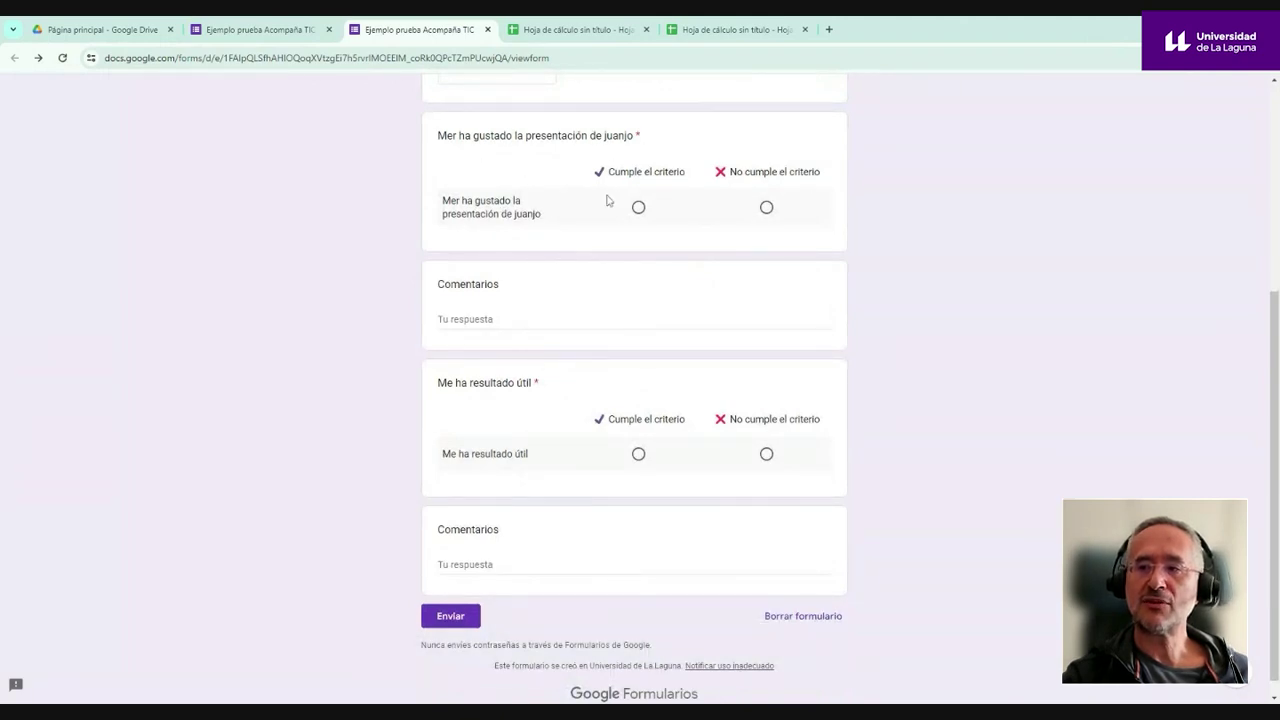
pyautogui.click(438, 319)
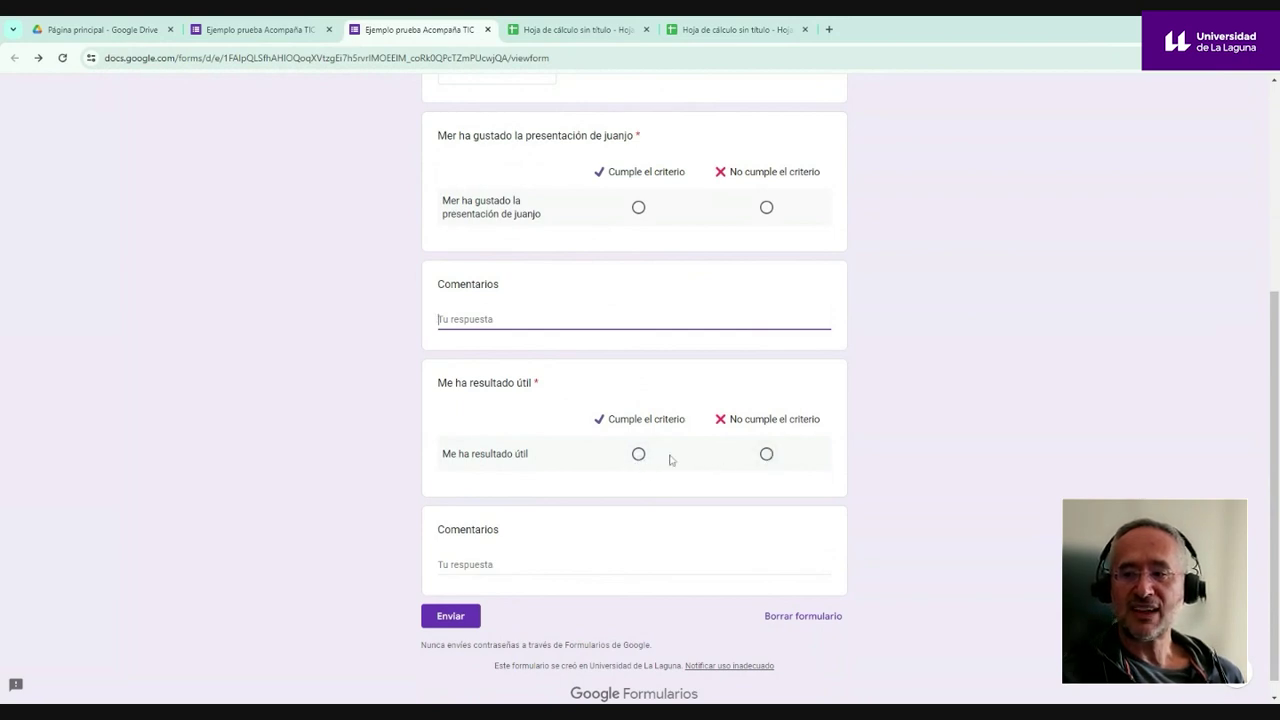
pyautogui.click(553, 565)
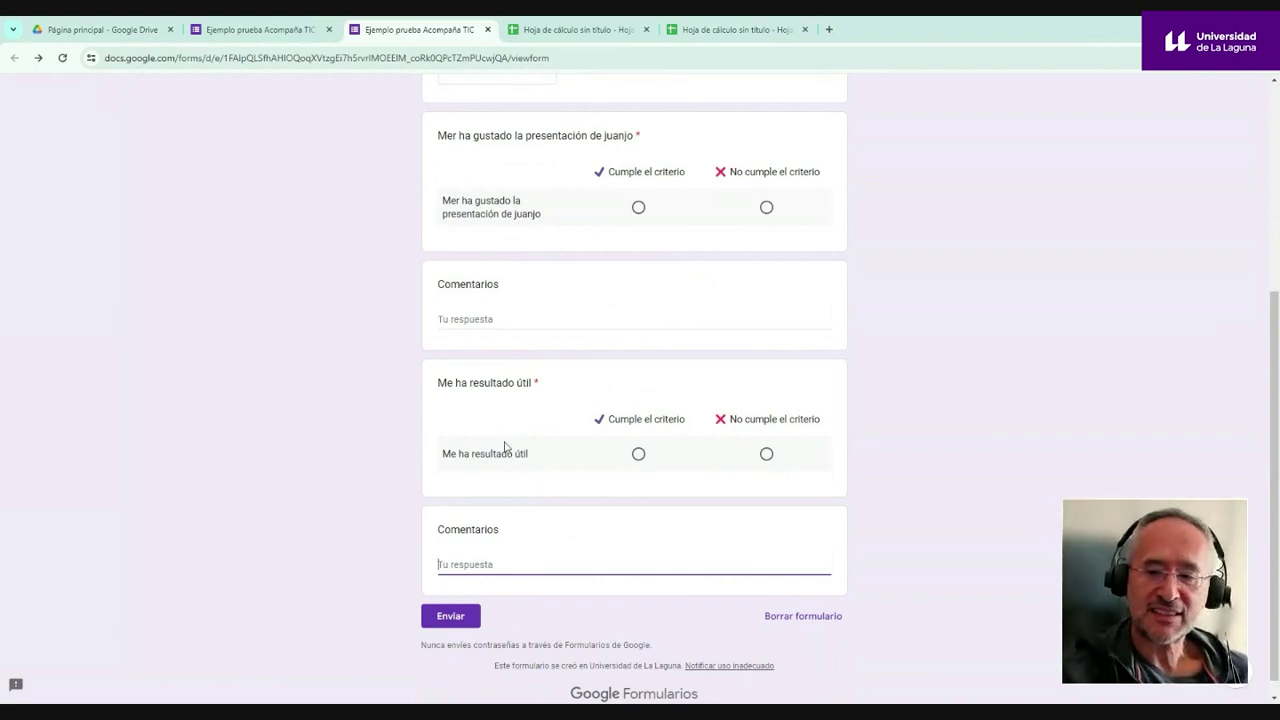
pyautogui.scroll(4, 616, 418)
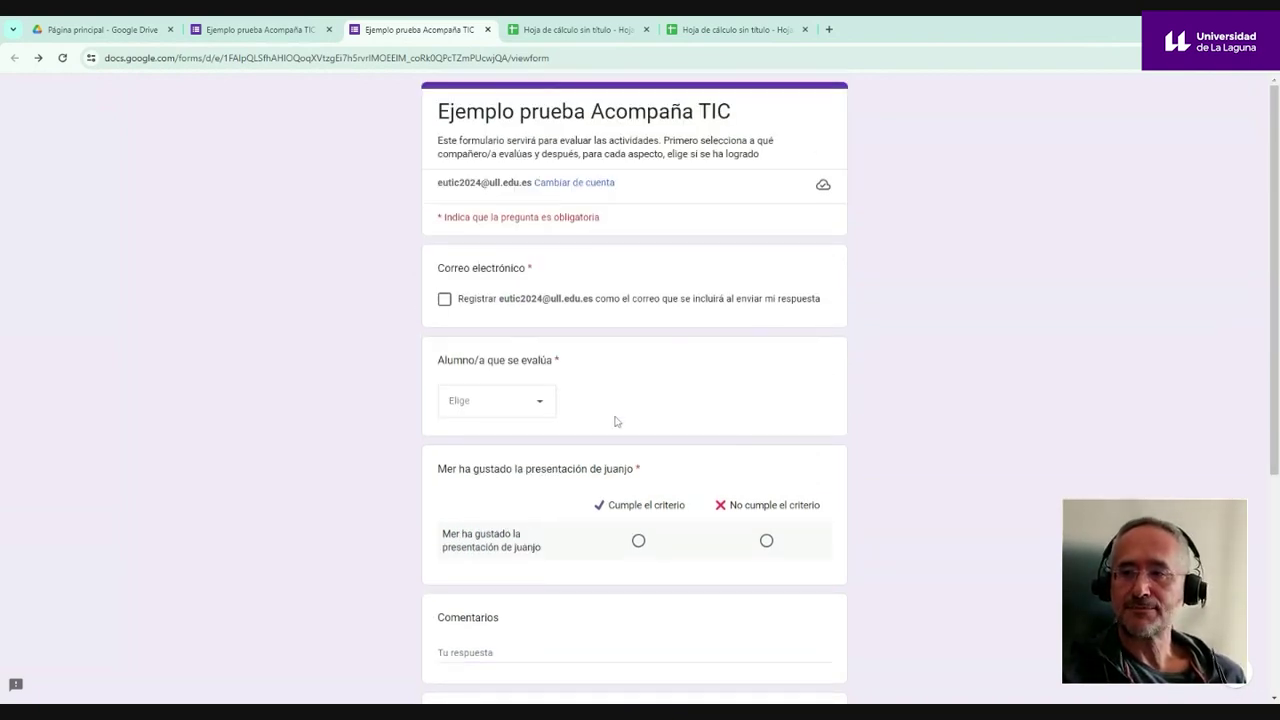
pyautogui.click(541, 409)
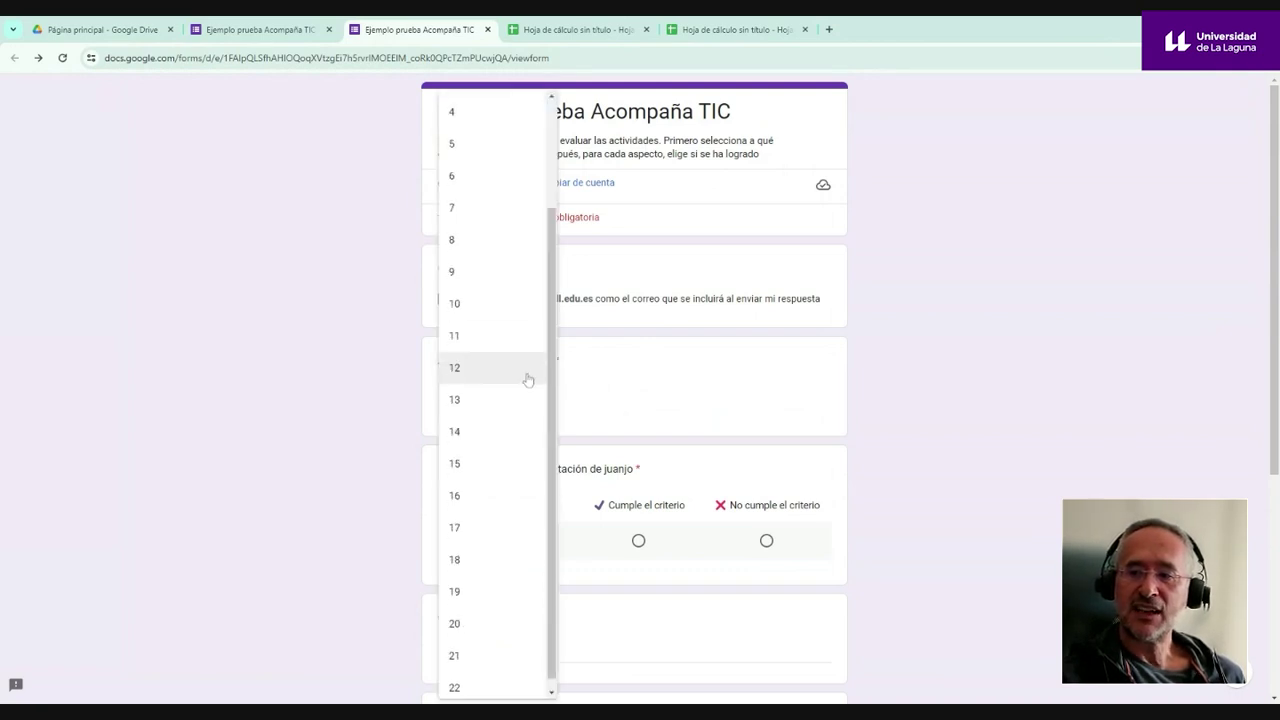
pyautogui.scroll(-3, 527, 380)
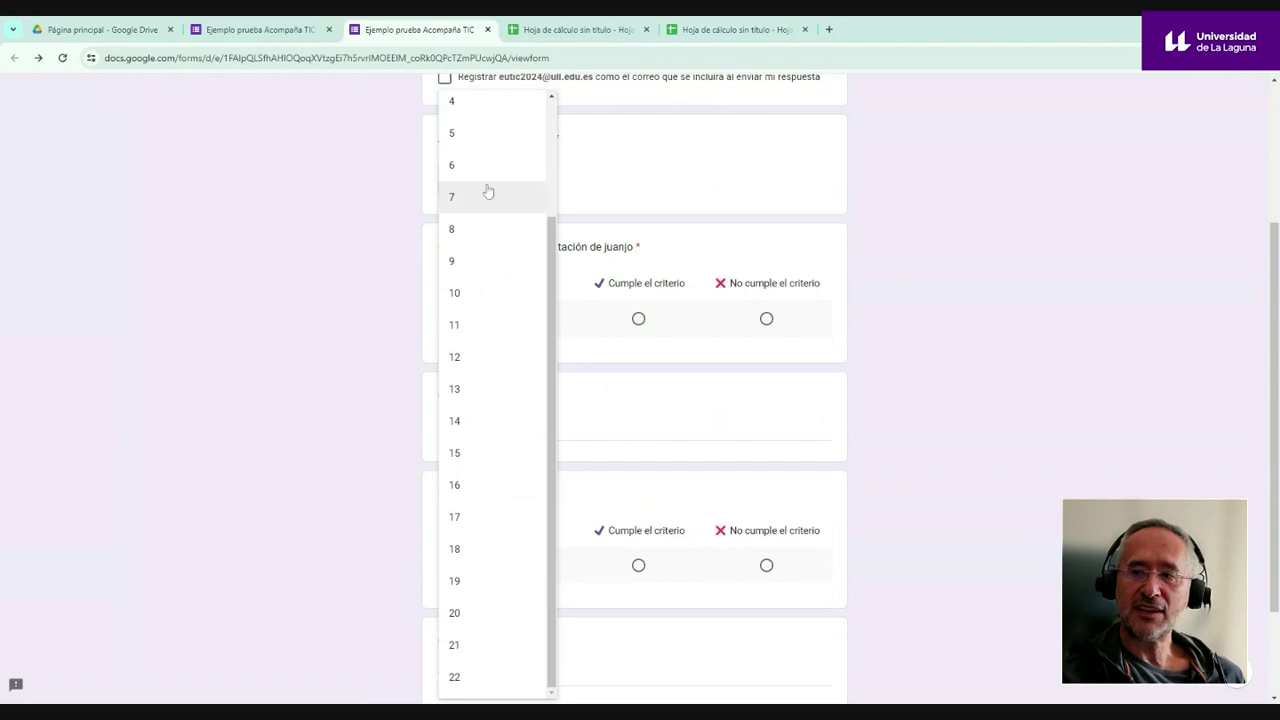
pyautogui.moveTo(549, 323); pyautogui.dragTo(569, 197)
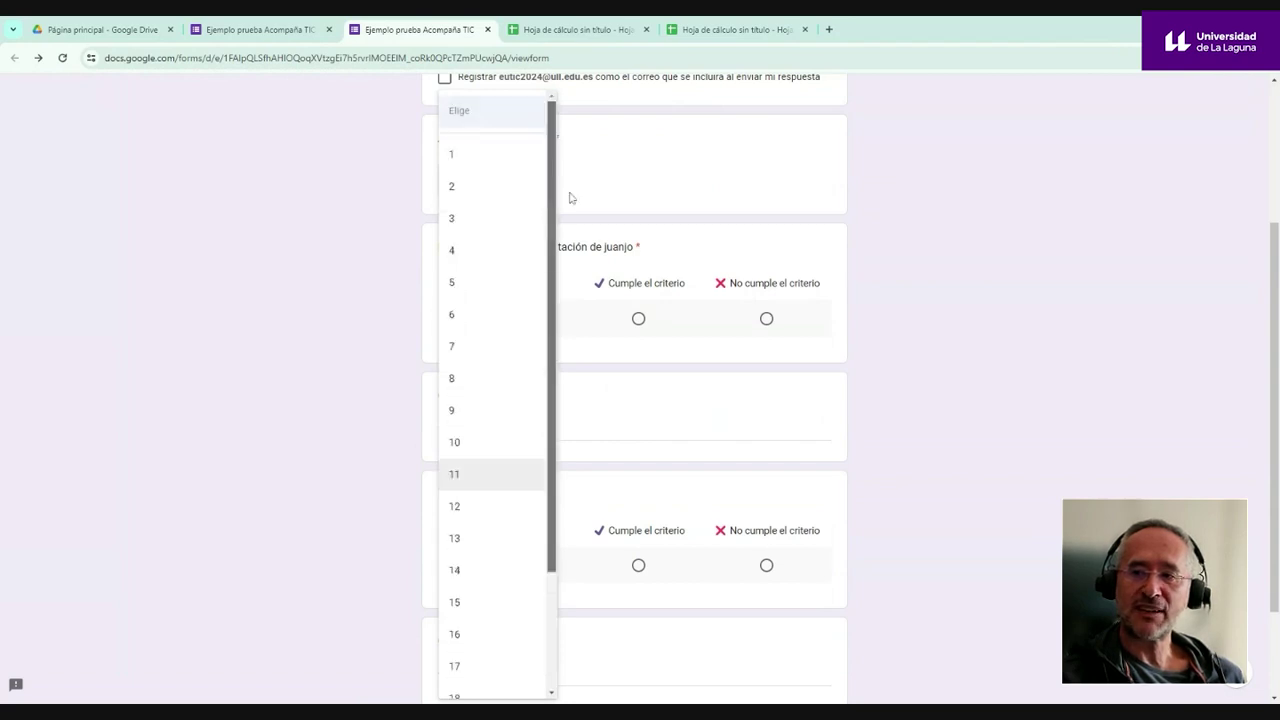
pyautogui.click(492, 156)
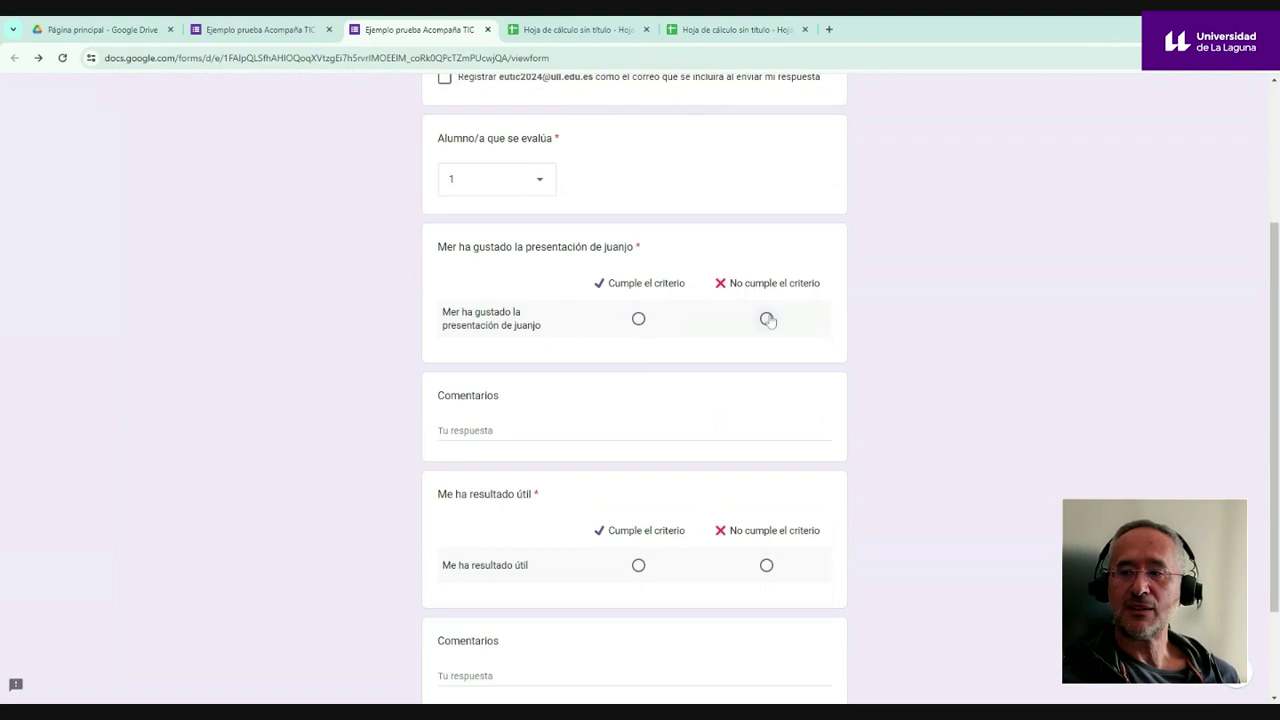
# - Mark the presentation criterion met, usefulness not met, and type a test comment
pyautogui.click(638, 319)
pyautogui.click(766, 565)
pyautogui.scroll(-2, 830, 580)
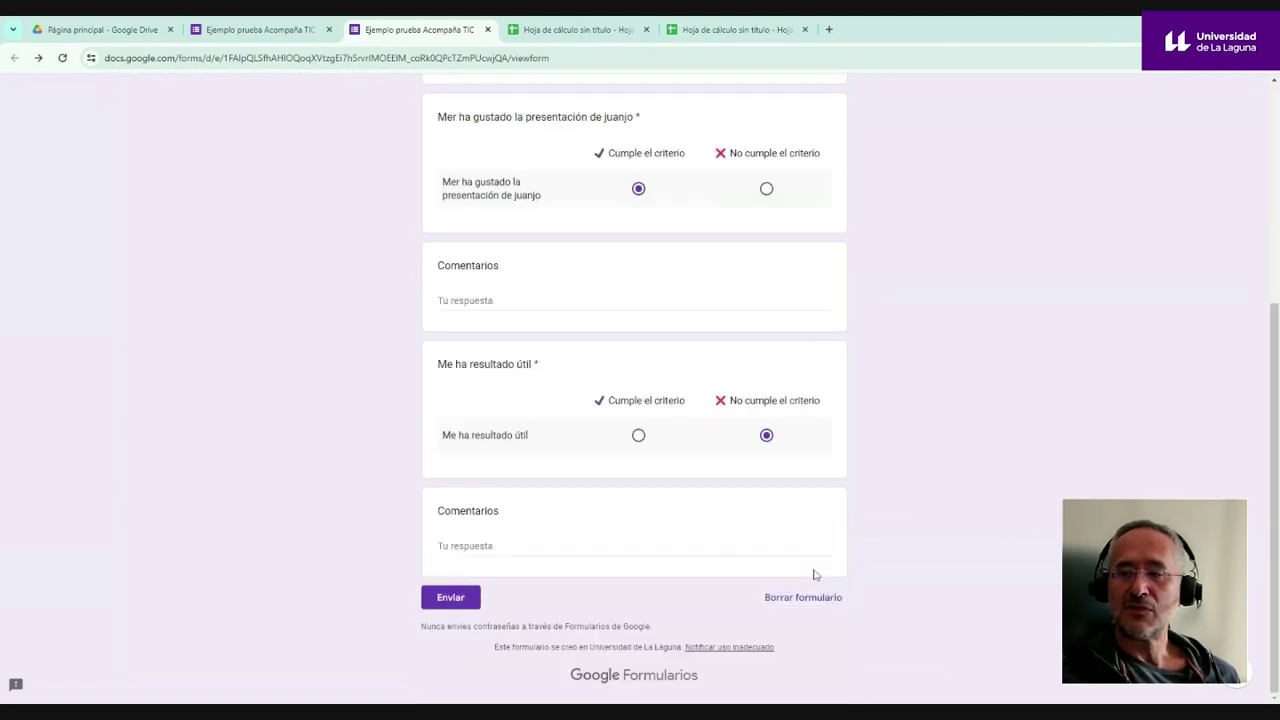
pyautogui.click(438, 545)
pyautogui.write('jhkjhkljhkhgj')
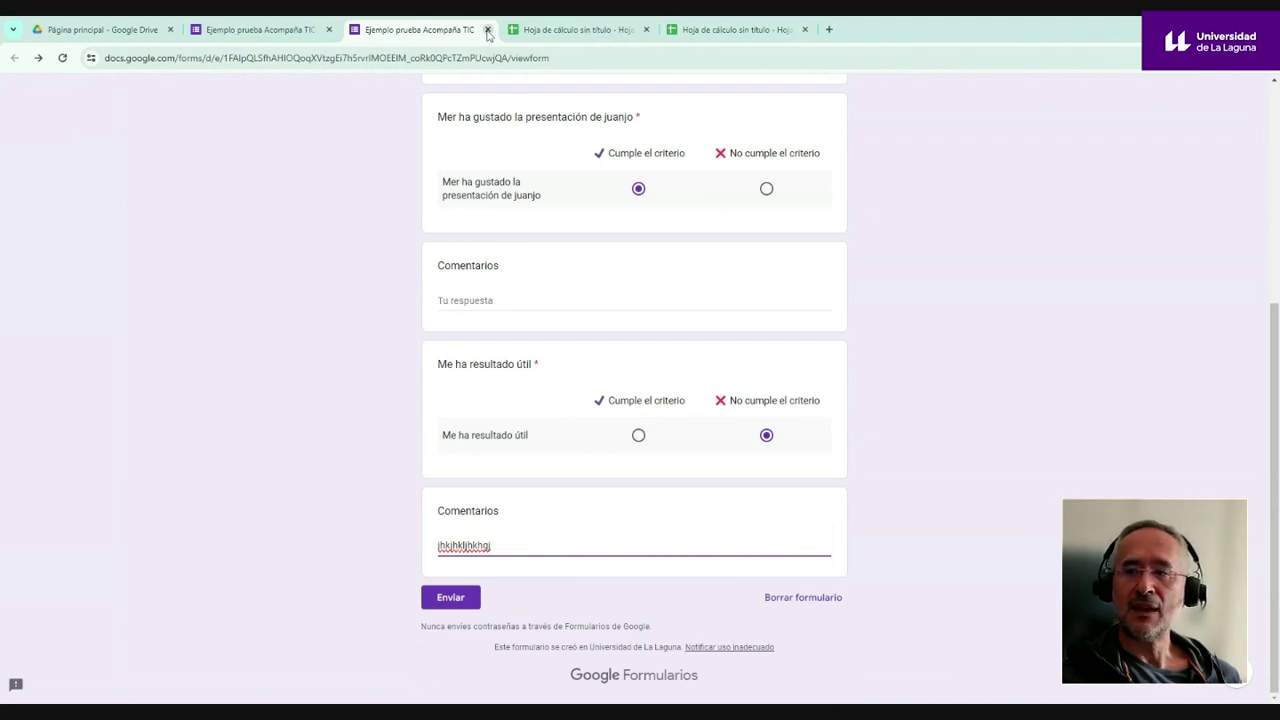
# - Close the form's response page and dismiss the new Forms version announcement
pyautogui.click(487, 30)
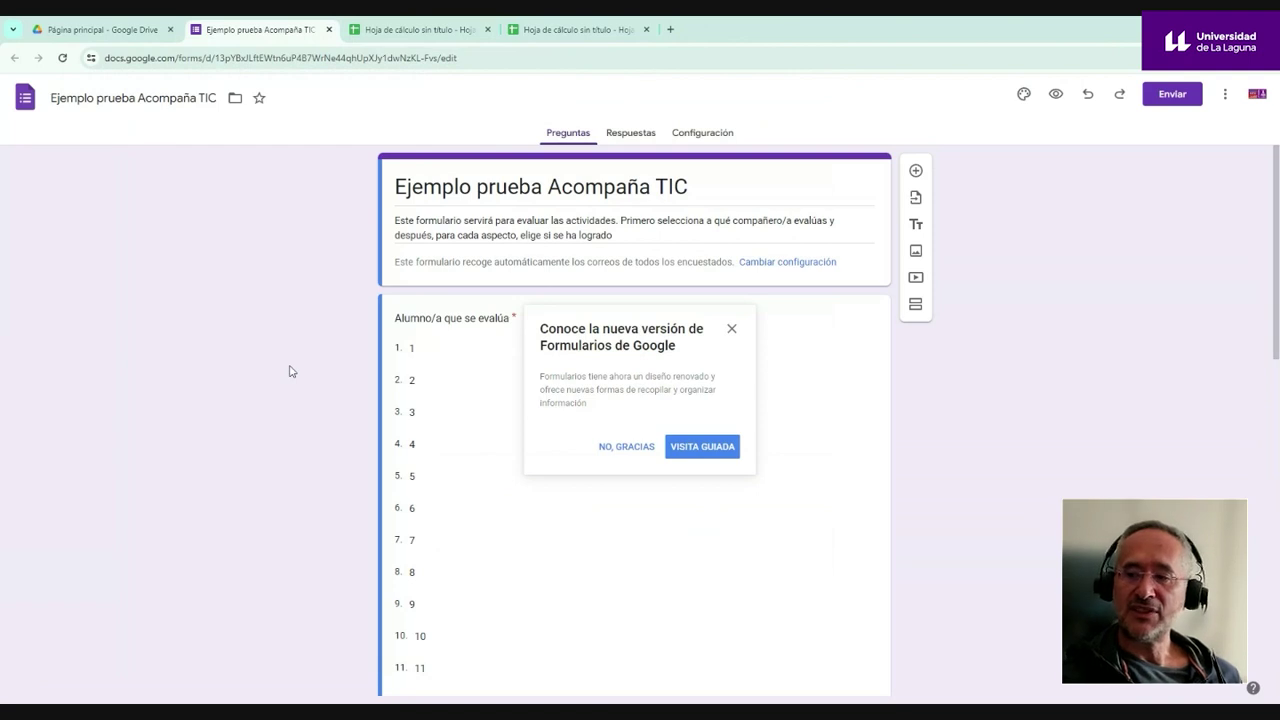
pyautogui.click(732, 330)
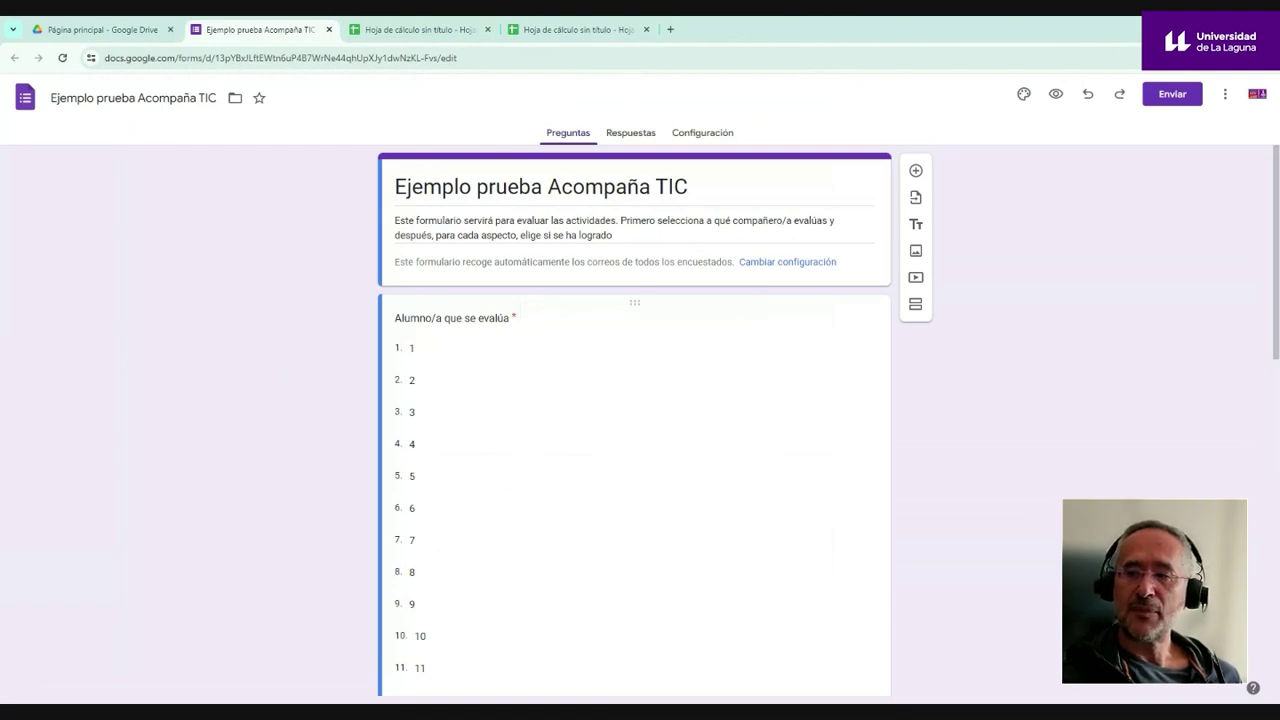
pyautogui.scroll(-9, 686, 354)
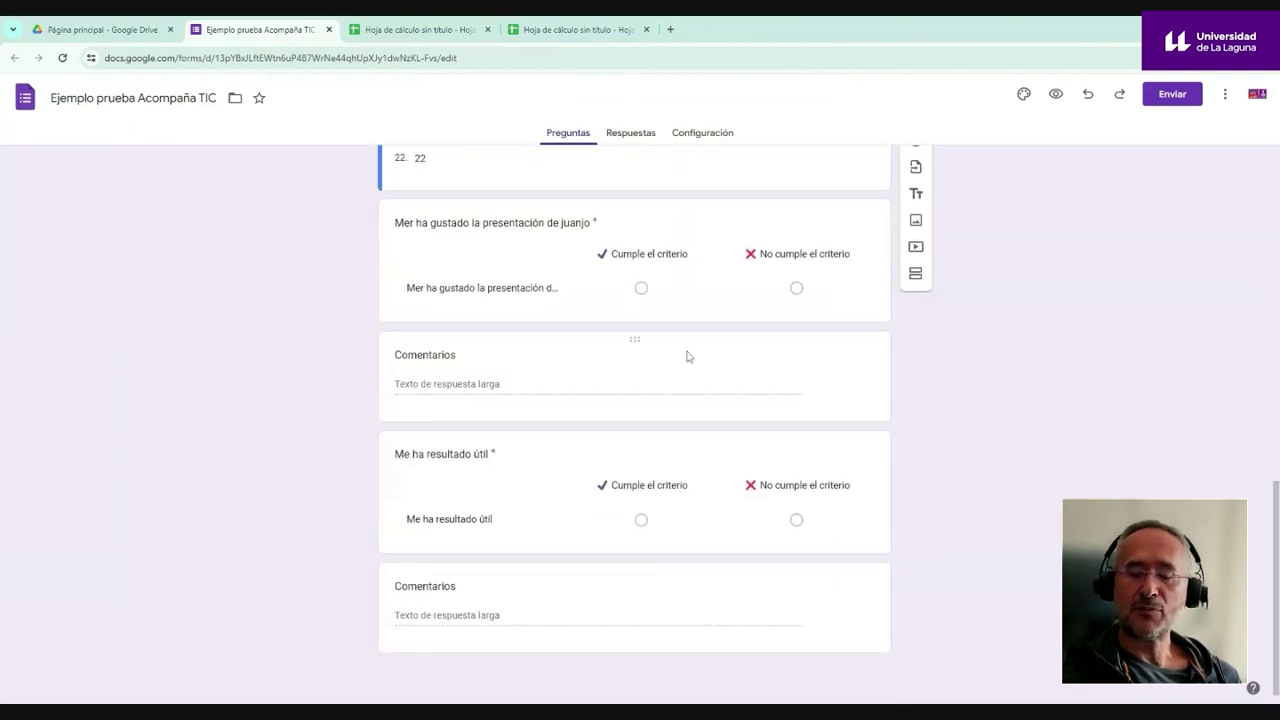
pyautogui.scroll(2, 687, 355)
pyautogui.scroll(1, 687, 355)
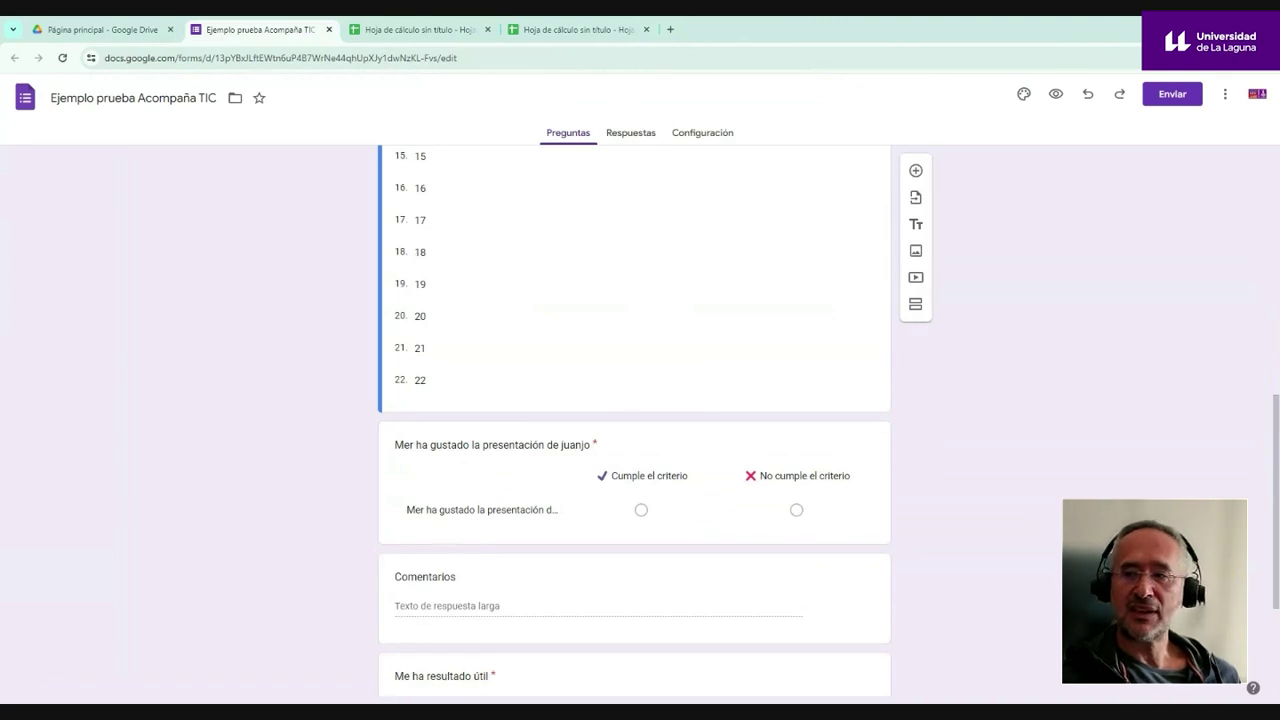
pyautogui.scroll(3, 643, 314)
pyautogui.scroll(5, 649, 177)
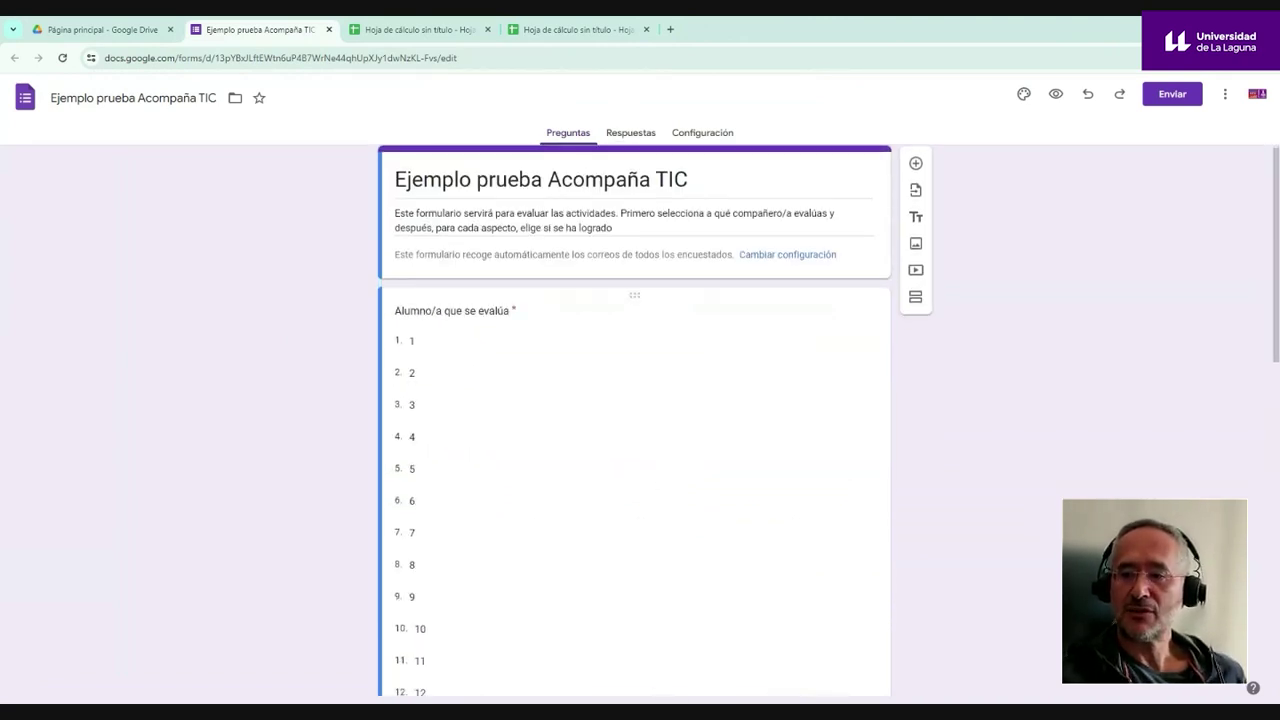
pyautogui.scroll(-7, 477, 340)
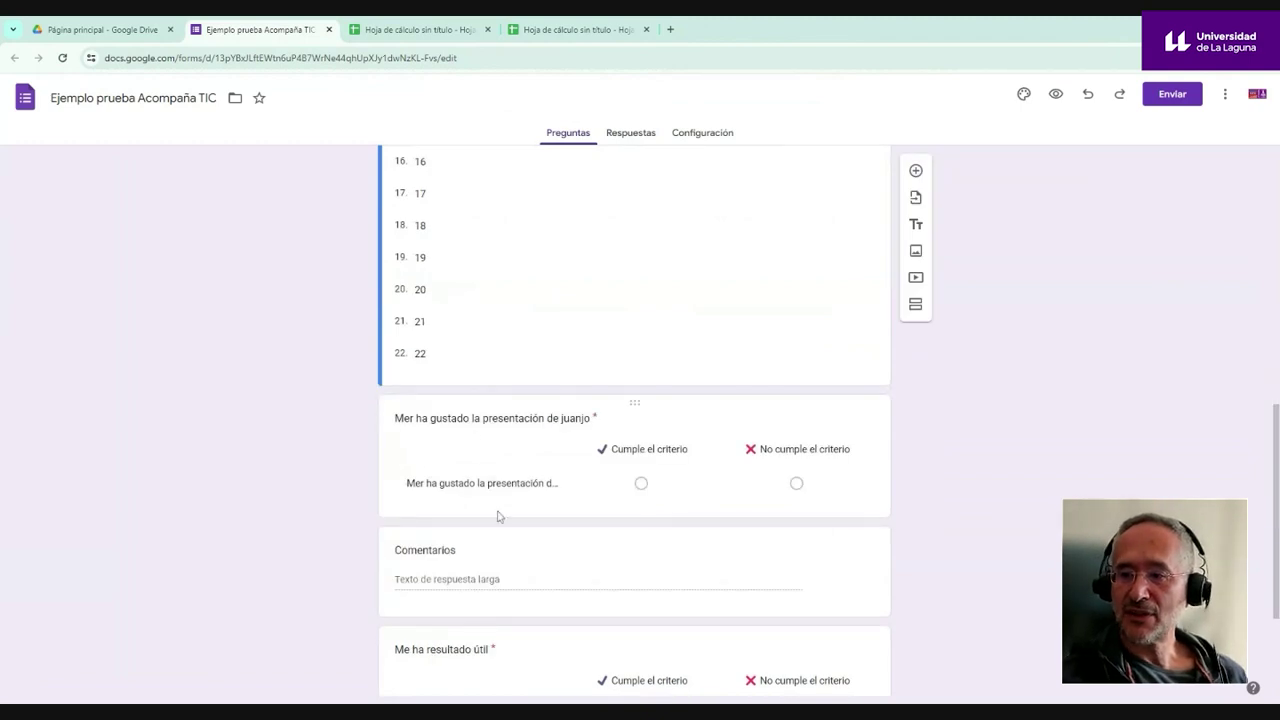
# - Fix the 'Mer' typo so the title reads 'Me ha gustado la presentación de juanjo'
pyautogui.click(490, 418)
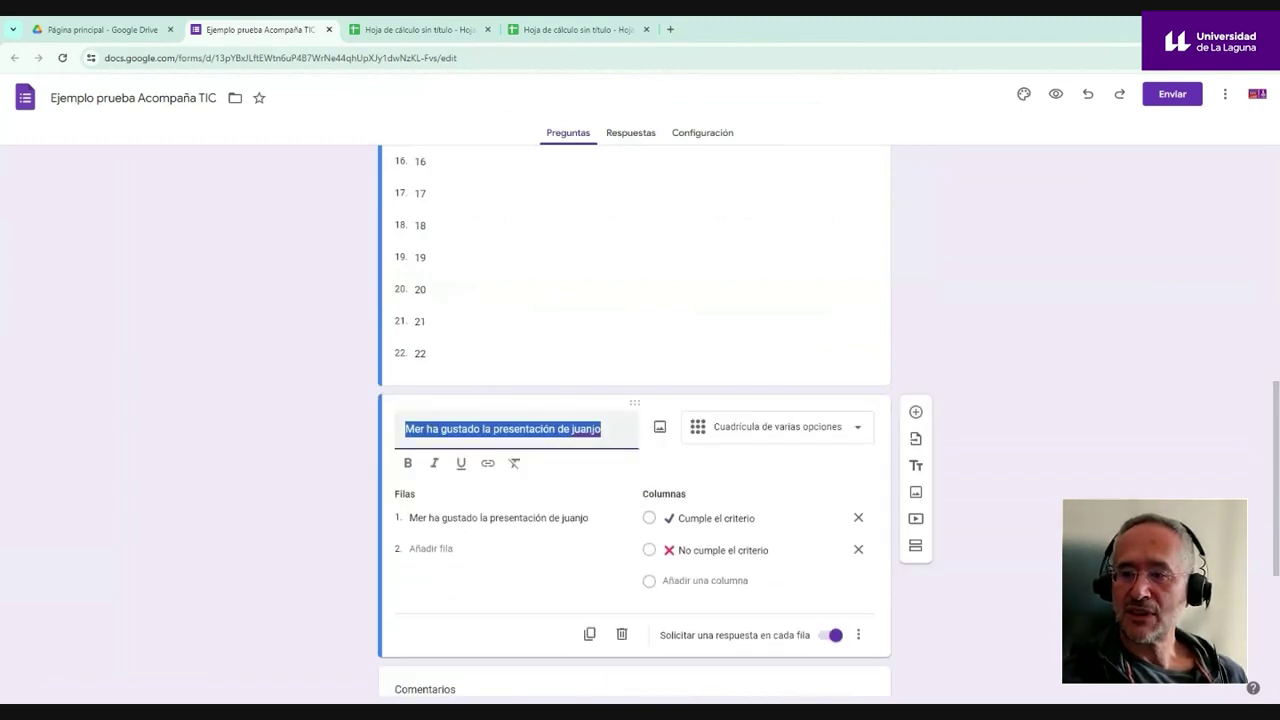
pyautogui.click(421, 428)
pyautogui.press('BackSpace')
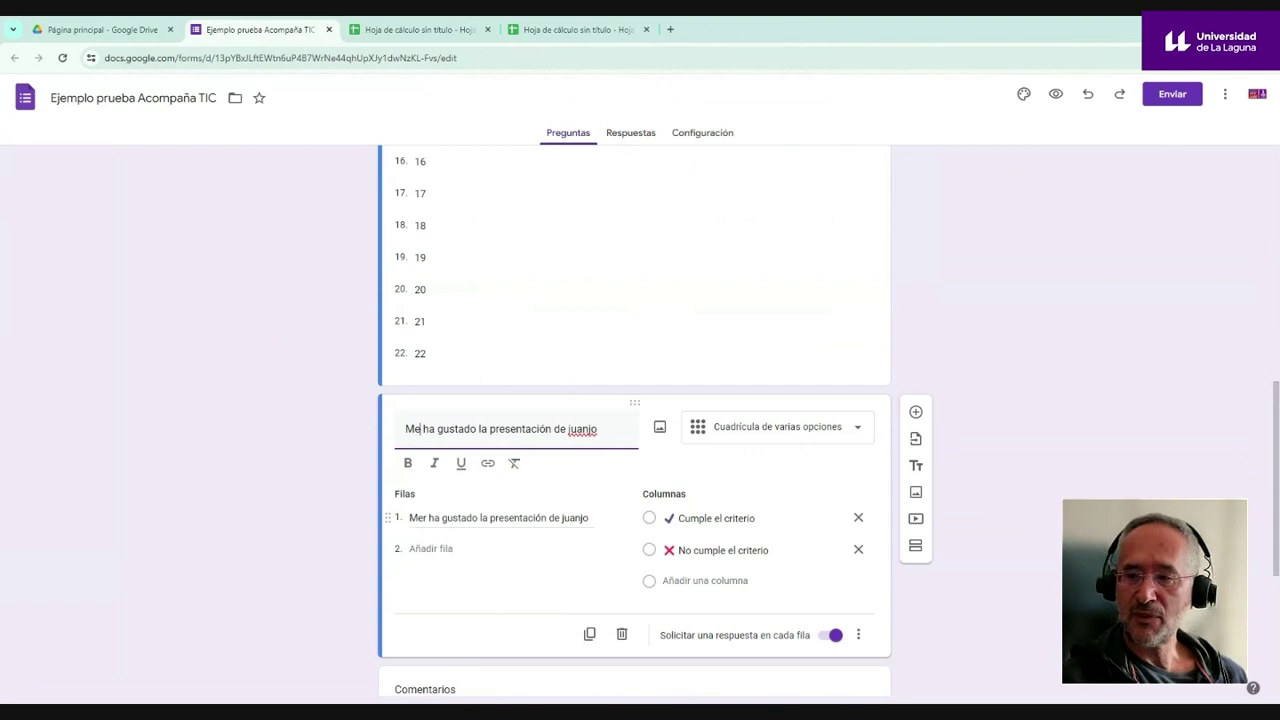
pyautogui.click(985, 425)
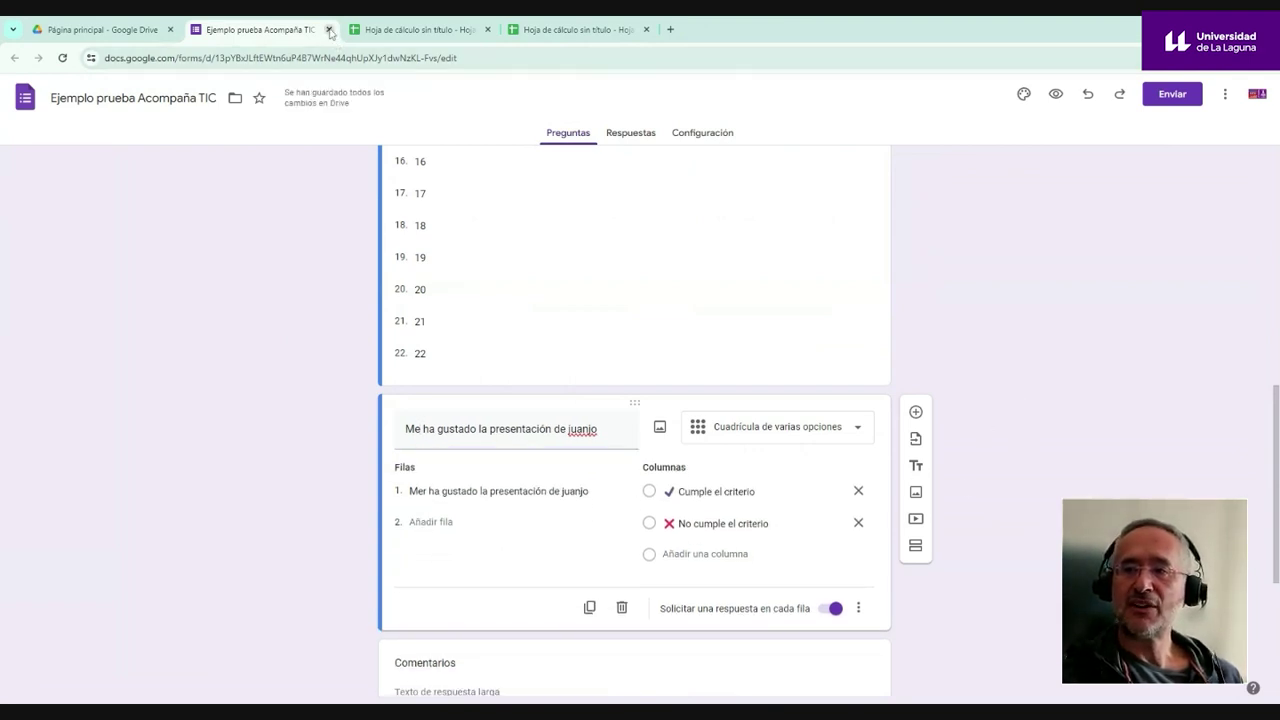
pyautogui.click(424, 30)
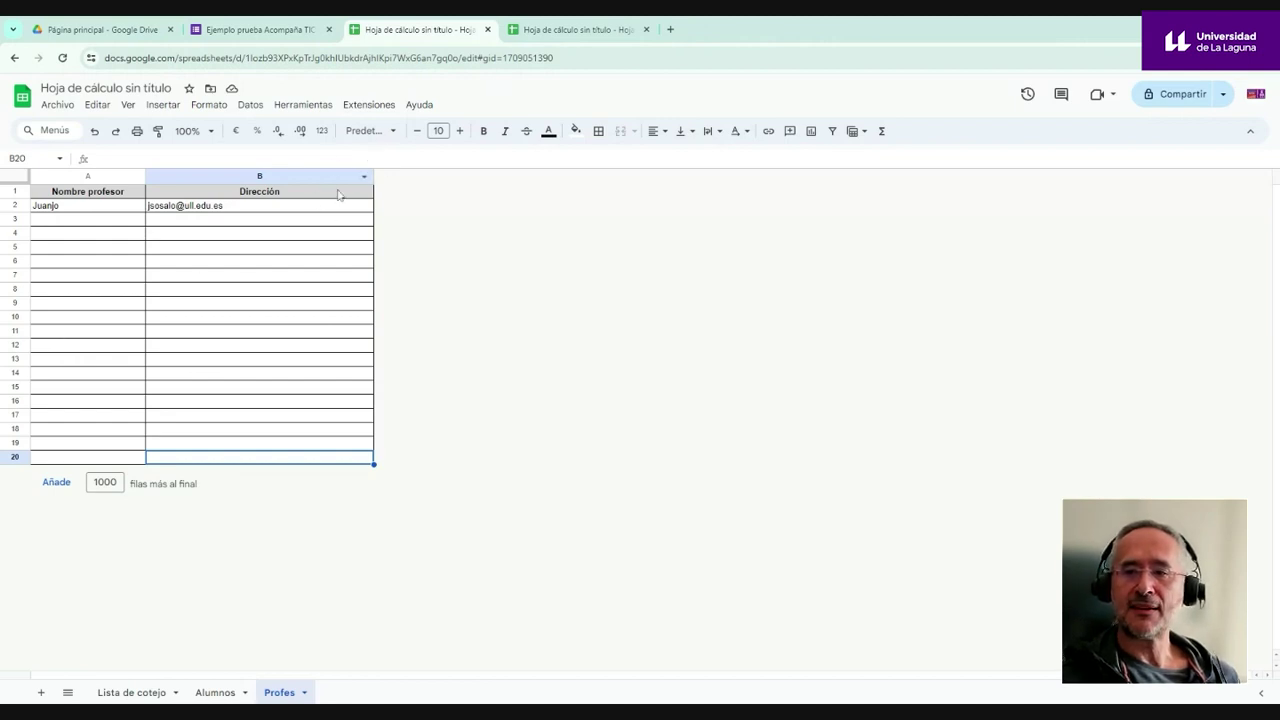
# - Run CoRubrics' 'Enviar el formulario a los alumnos' from the Extensiones menu
pyautogui.moveTo(295, 212)
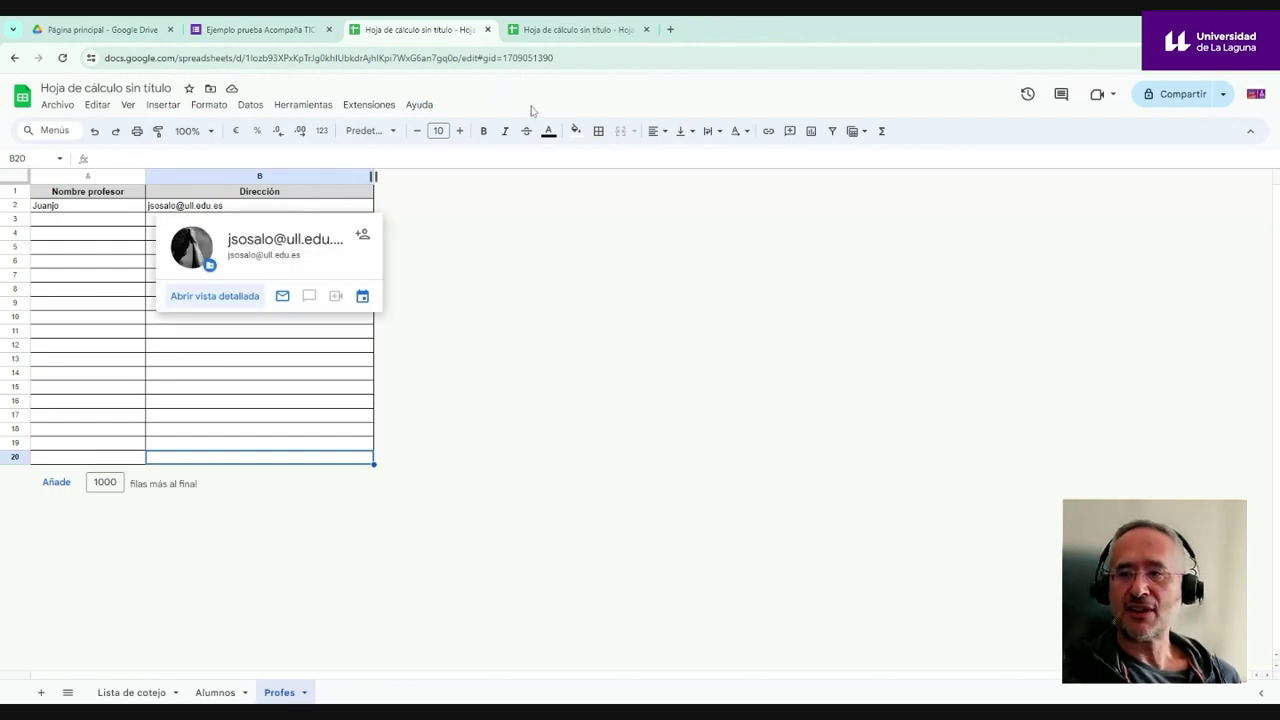
pyautogui.click(378, 106)
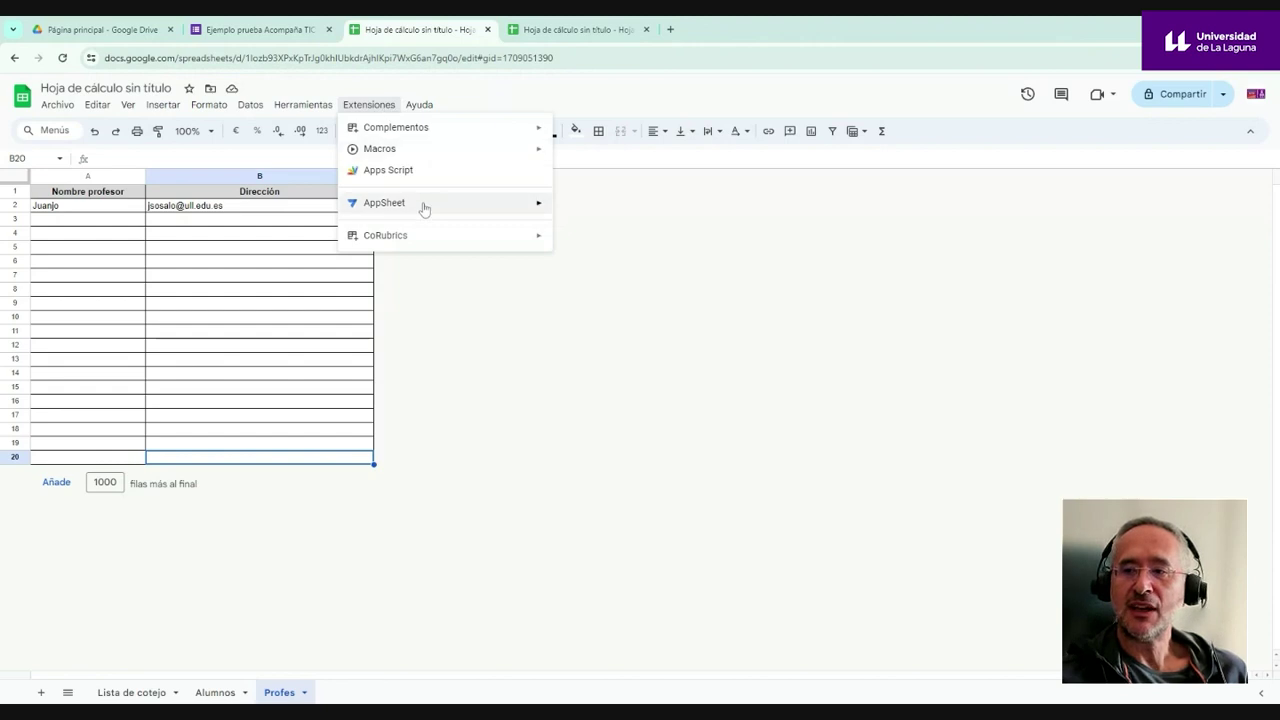
pyautogui.moveTo(394, 247)
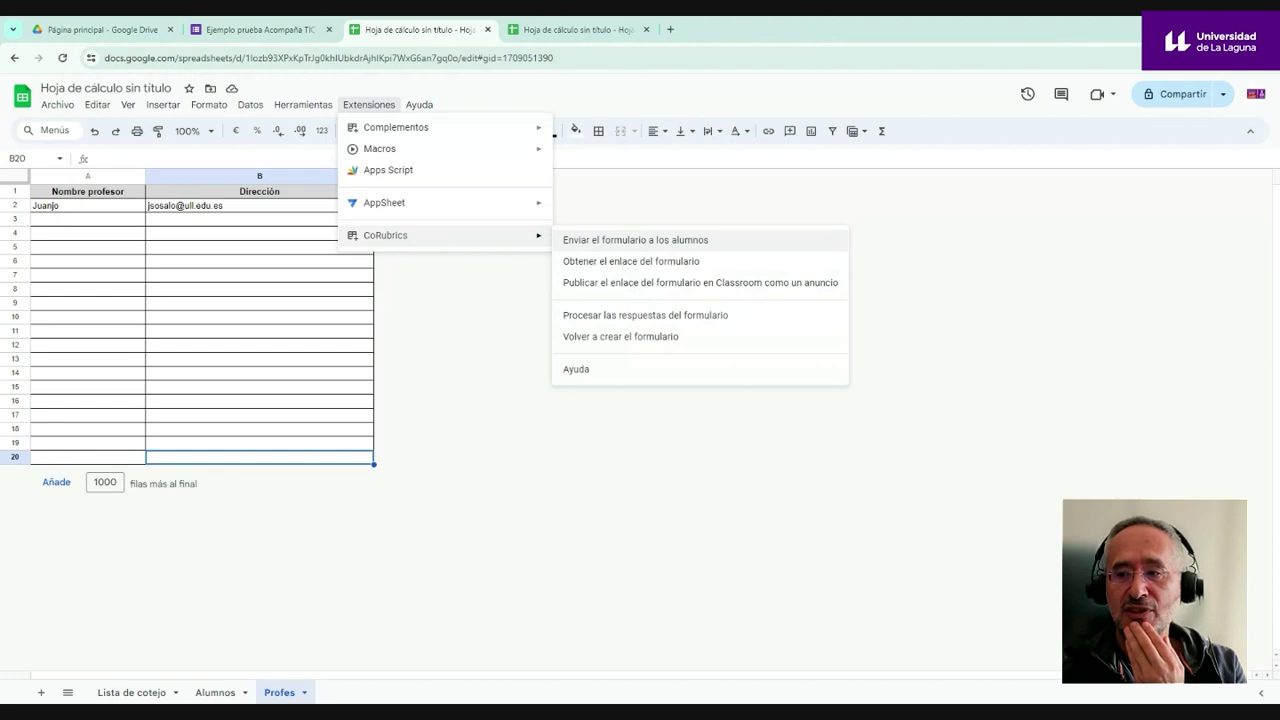
pyautogui.click(640, 245)
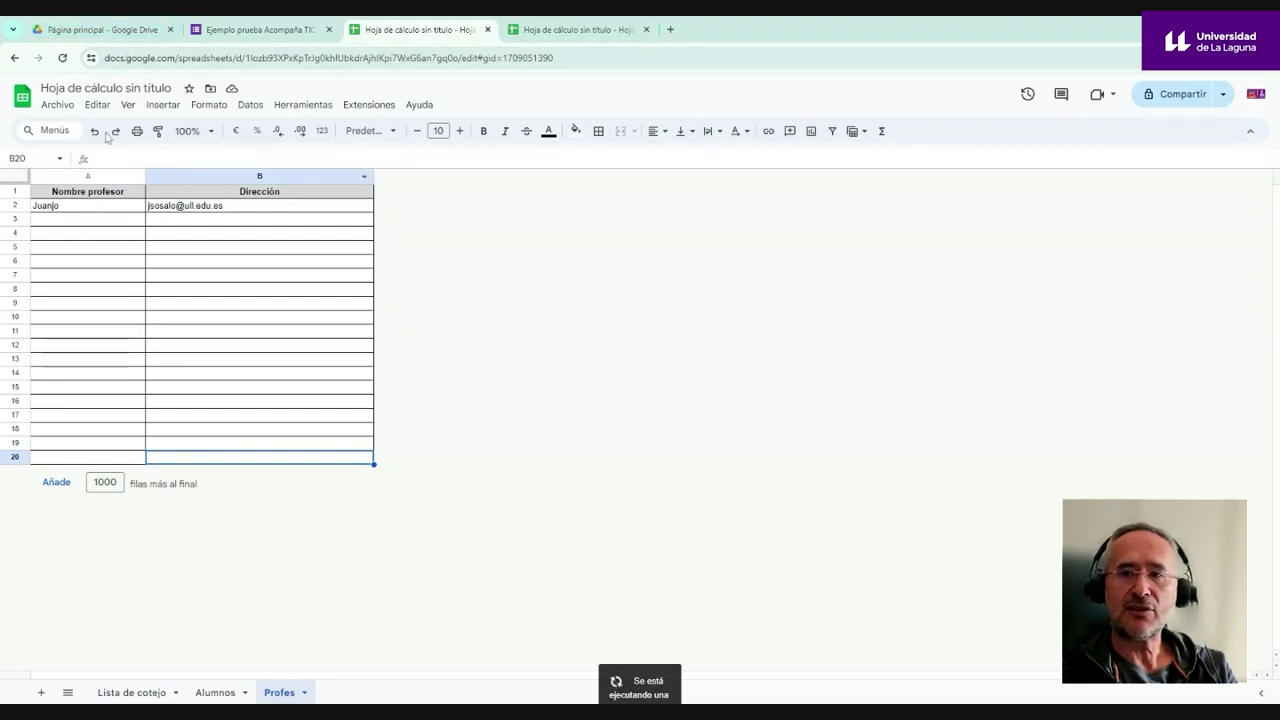
pyautogui.click(670, 29)
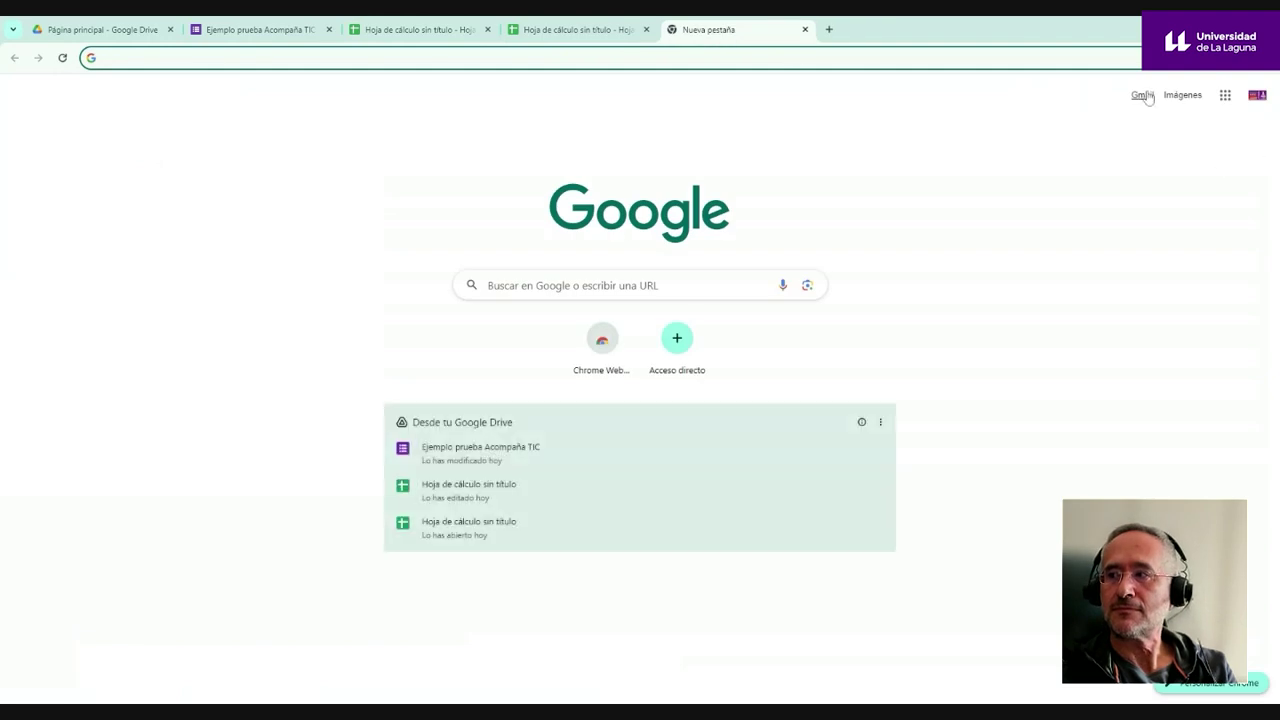
# - Open Gmail's sent mail and follow the form link in the first 'Formulario de evaluación' e-mail
pyautogui.click(1142, 94)
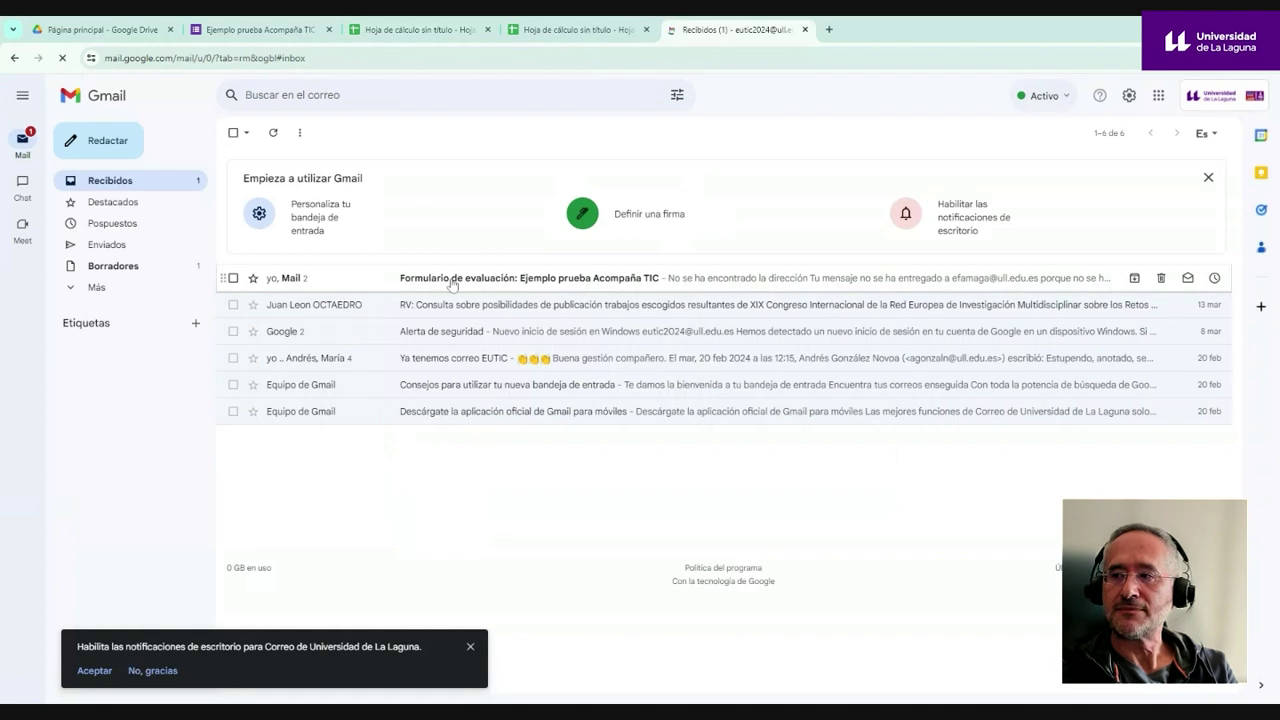
pyautogui.click(108, 245)
pyautogui.scroll(-3, 435, 263)
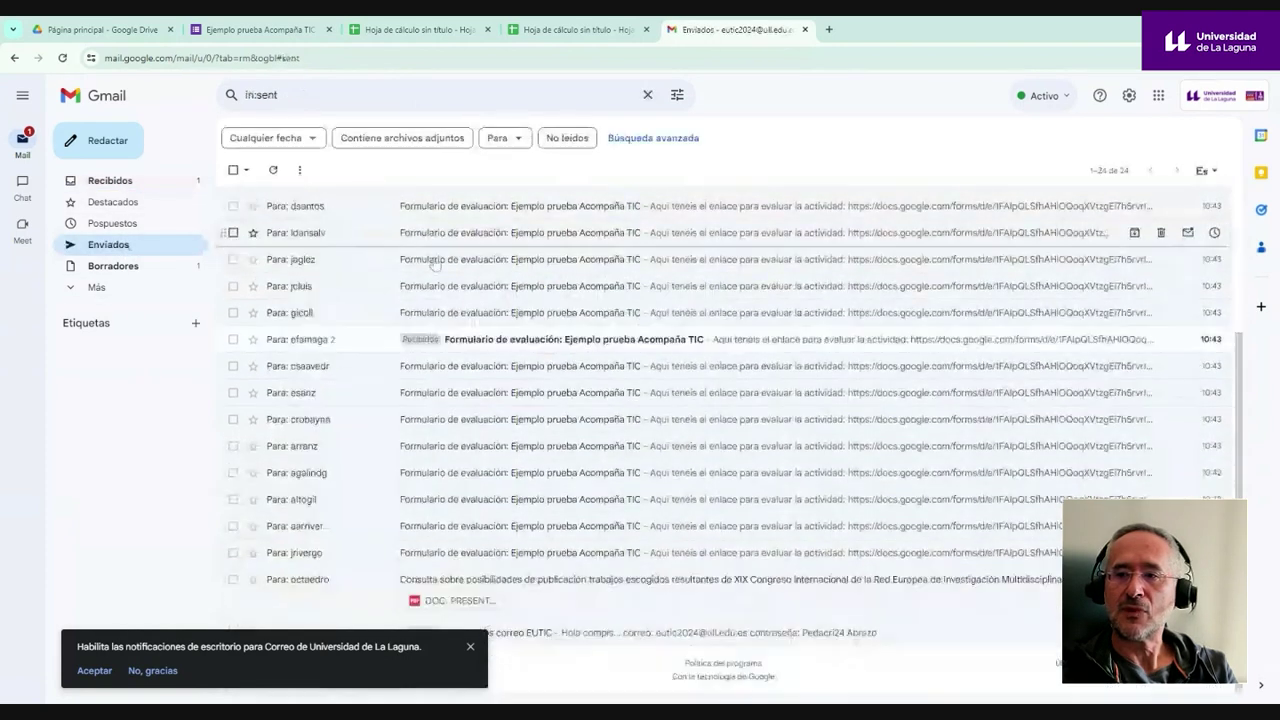
pyautogui.scroll(3, 435, 263)
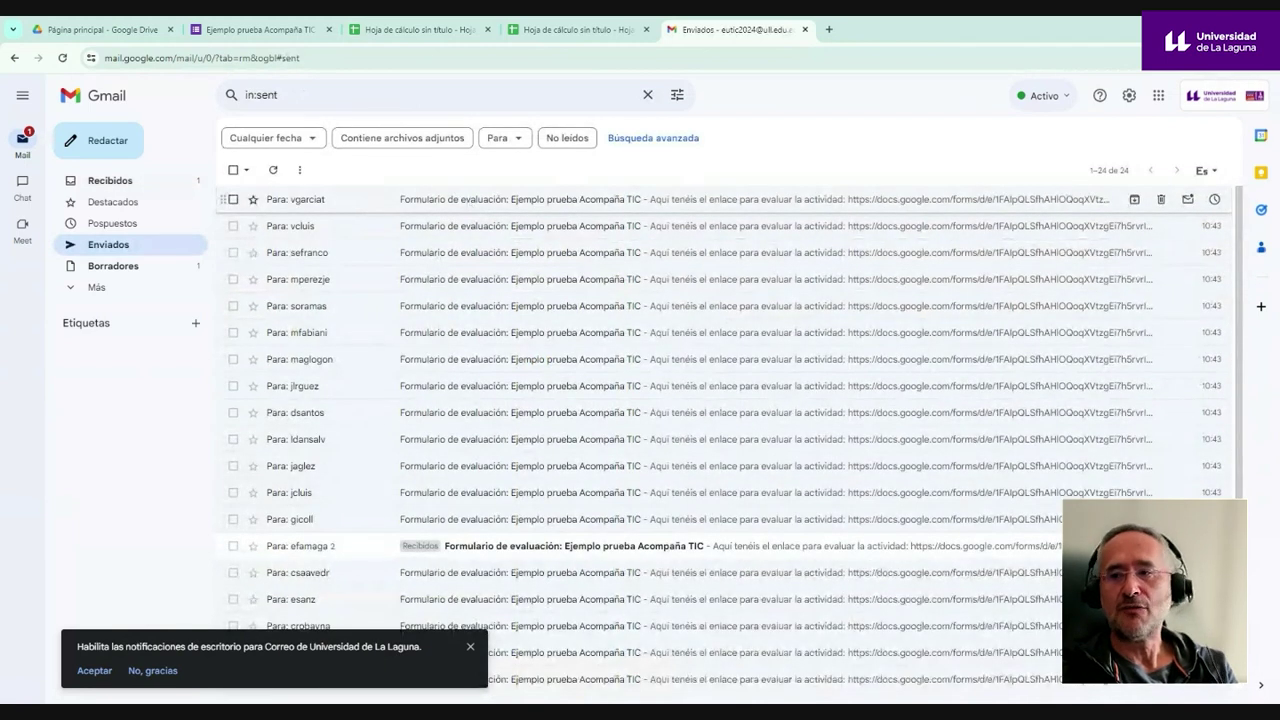
pyautogui.click(468, 209)
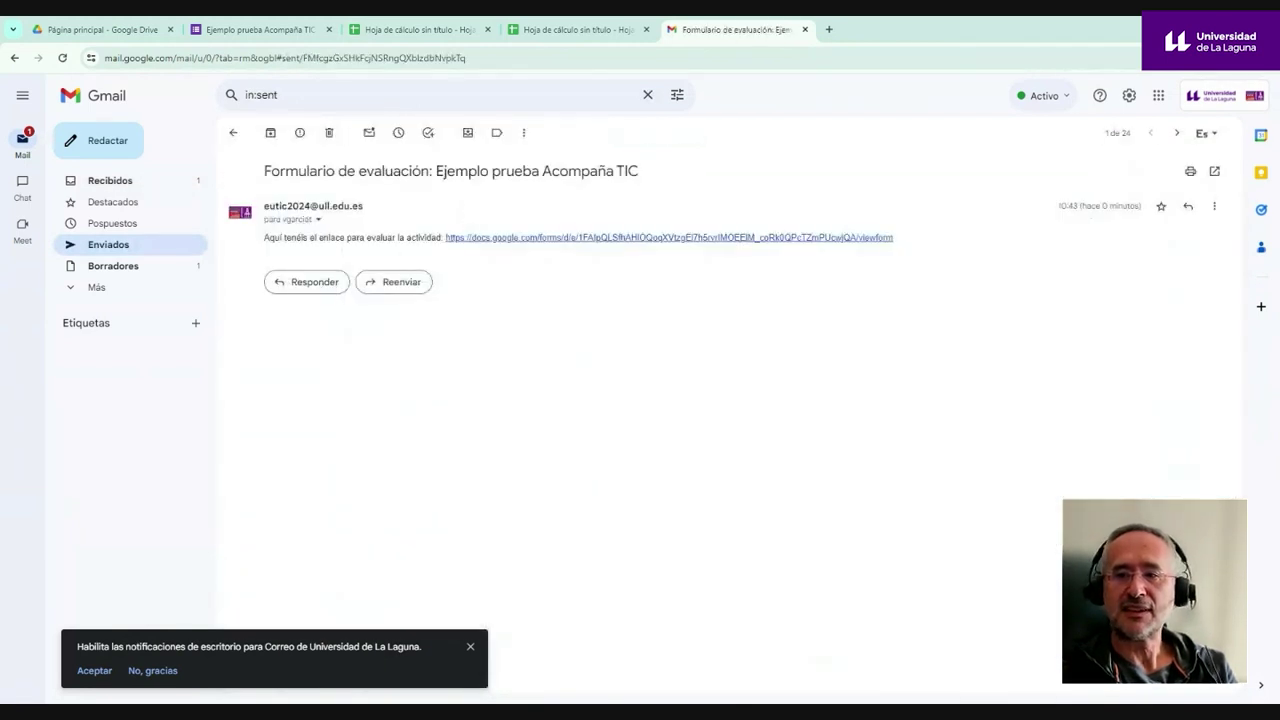
pyautogui.click(700, 240)
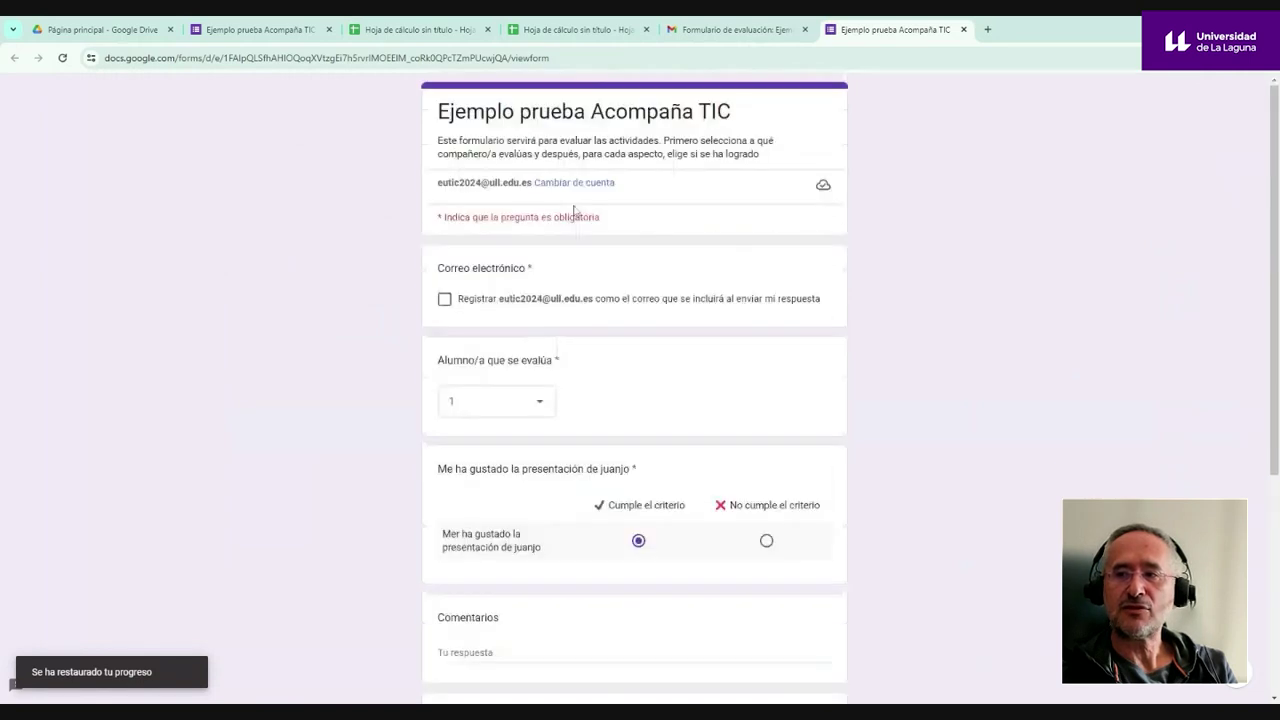
# - Close the opened student form tab and the Gmail tab
pyautogui.click(963, 29)
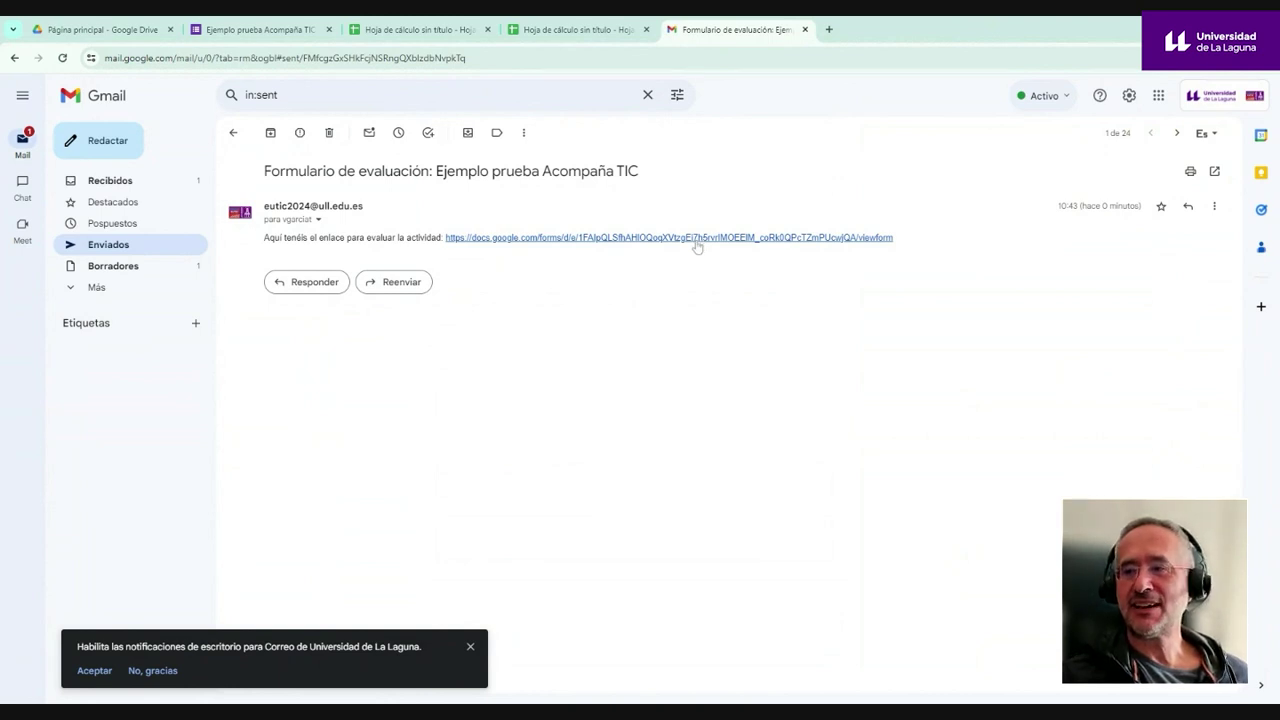
pyautogui.click(805, 29)
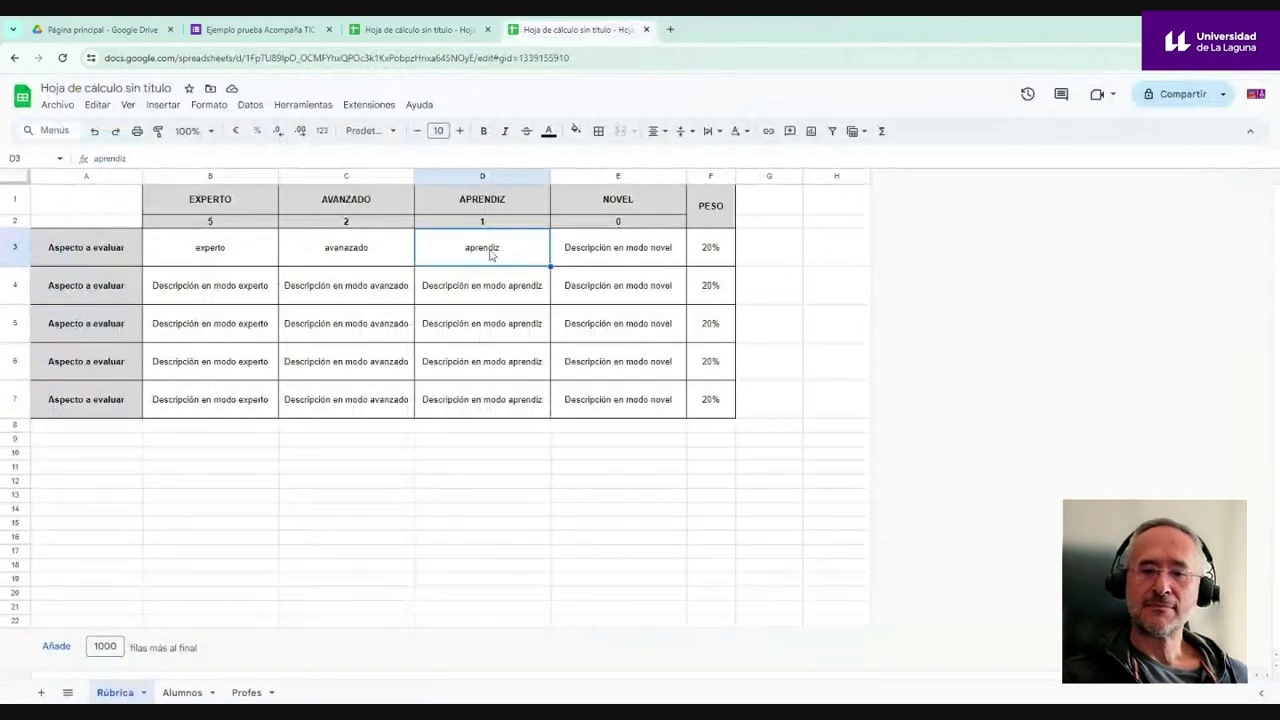
# - Review the Ejemplo prueba Acompaña TIC response summary, now showing 6 responses
pyautogui.click(258, 31)
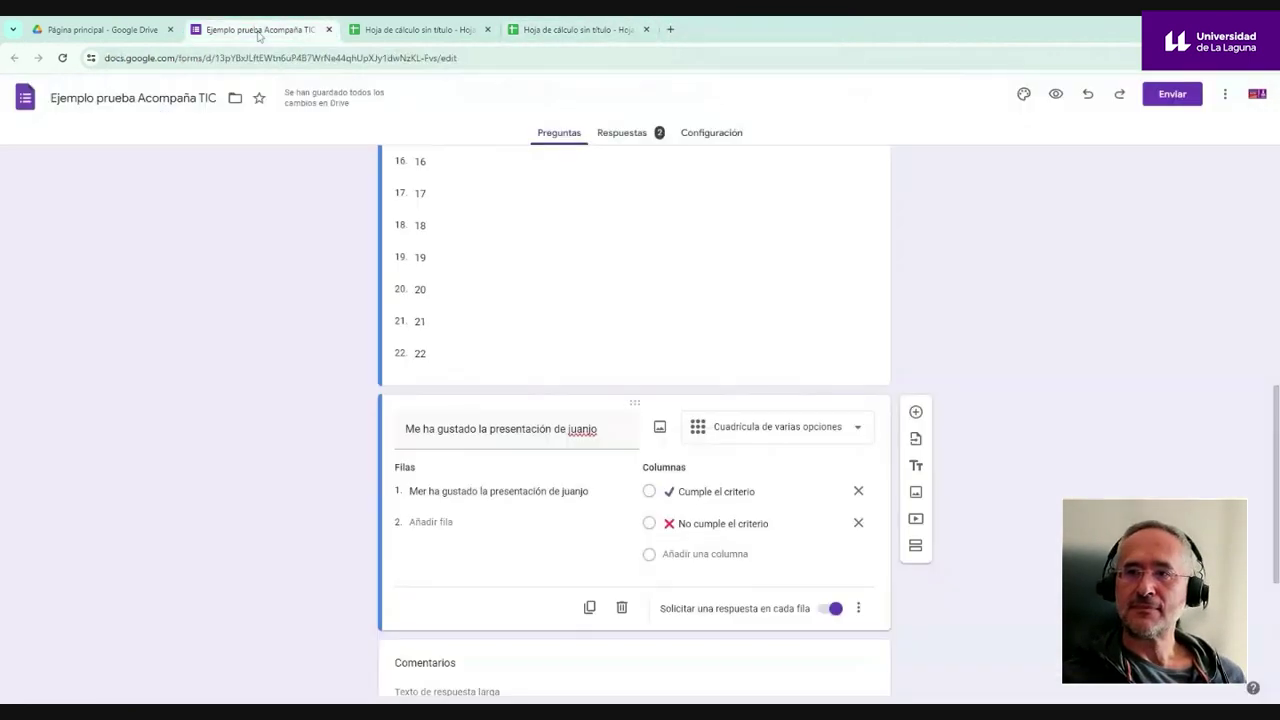
pyautogui.click(624, 141)
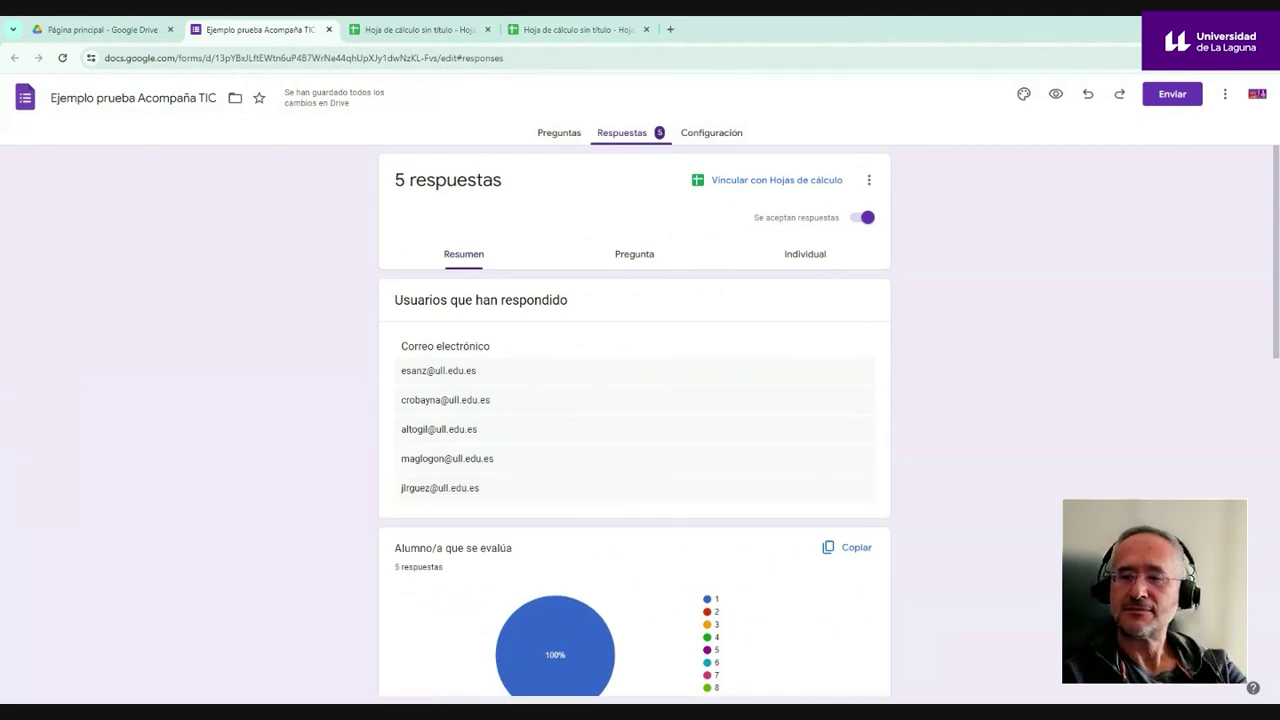
pyautogui.scroll(-10, 603, 380)
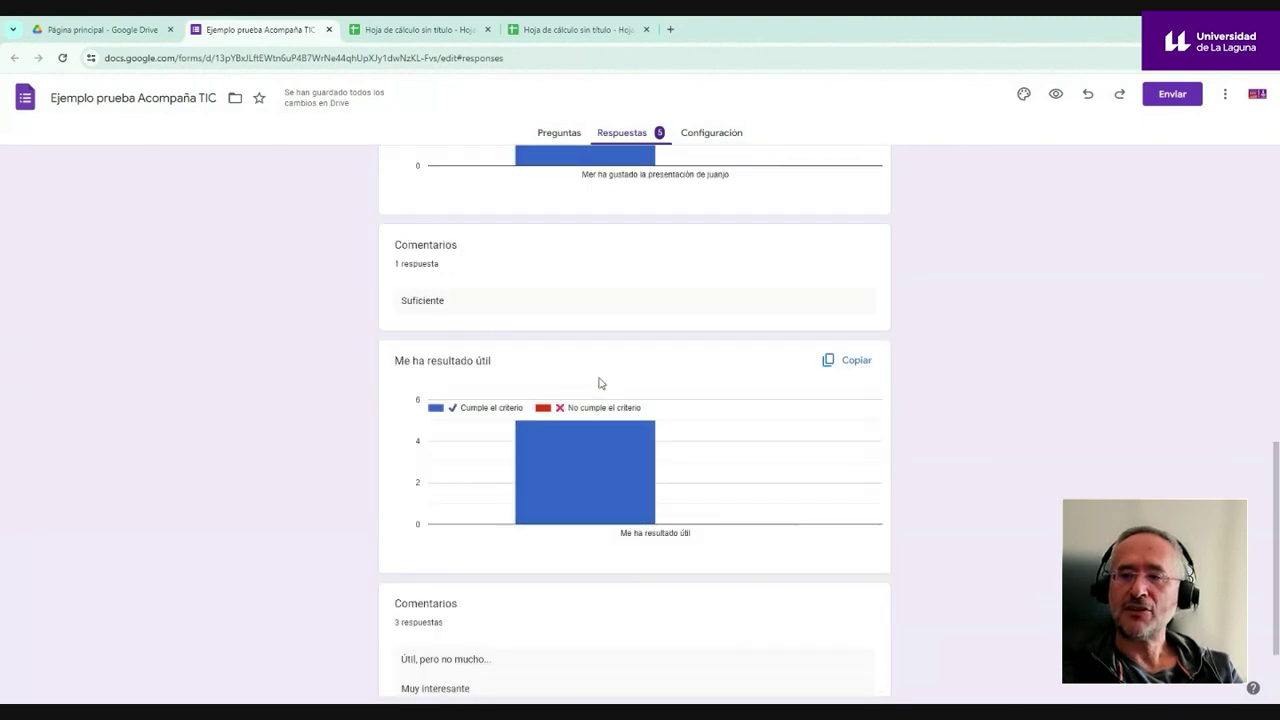
pyautogui.scroll(4, 600, 382)
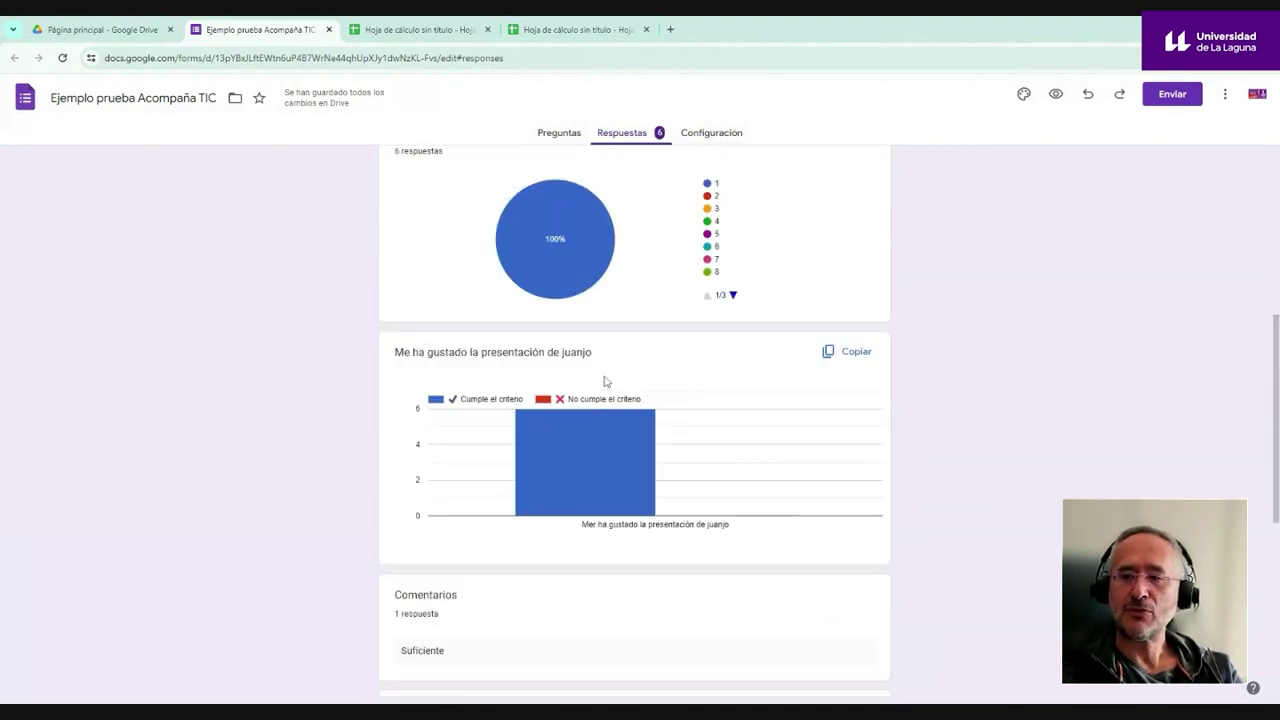
pyautogui.scroll(-3, 608, 385)
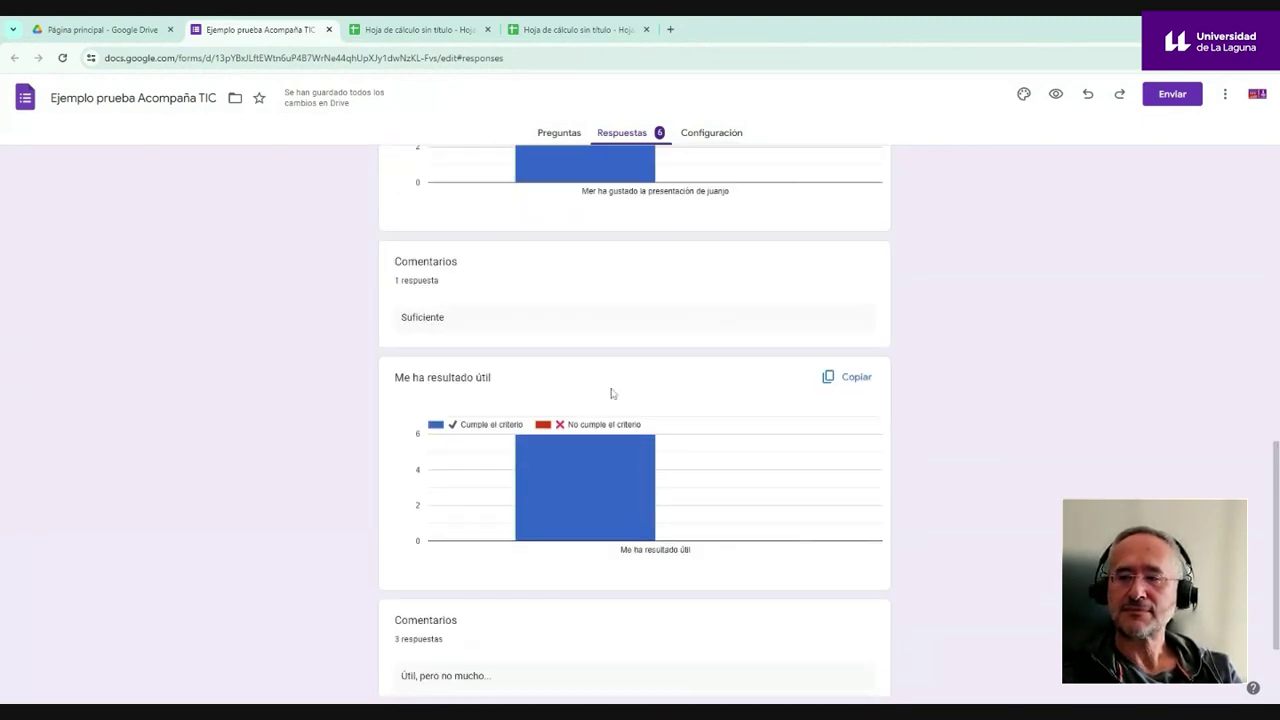
pyautogui.scroll(3, 612, 394)
pyautogui.scroll(3, 612, 394)
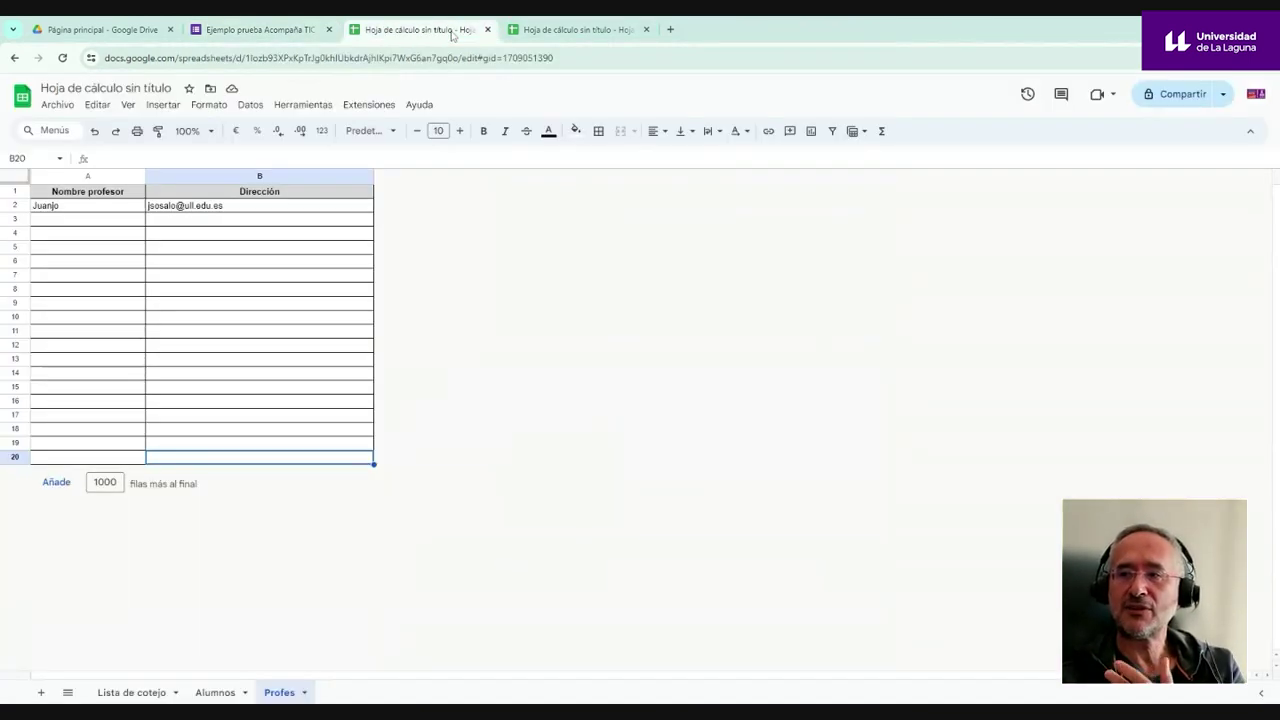
# - Run CoRubrics' 'Procesar las respuestas del formulario' on the Profes spreadsheet
pyautogui.click(448, 30)
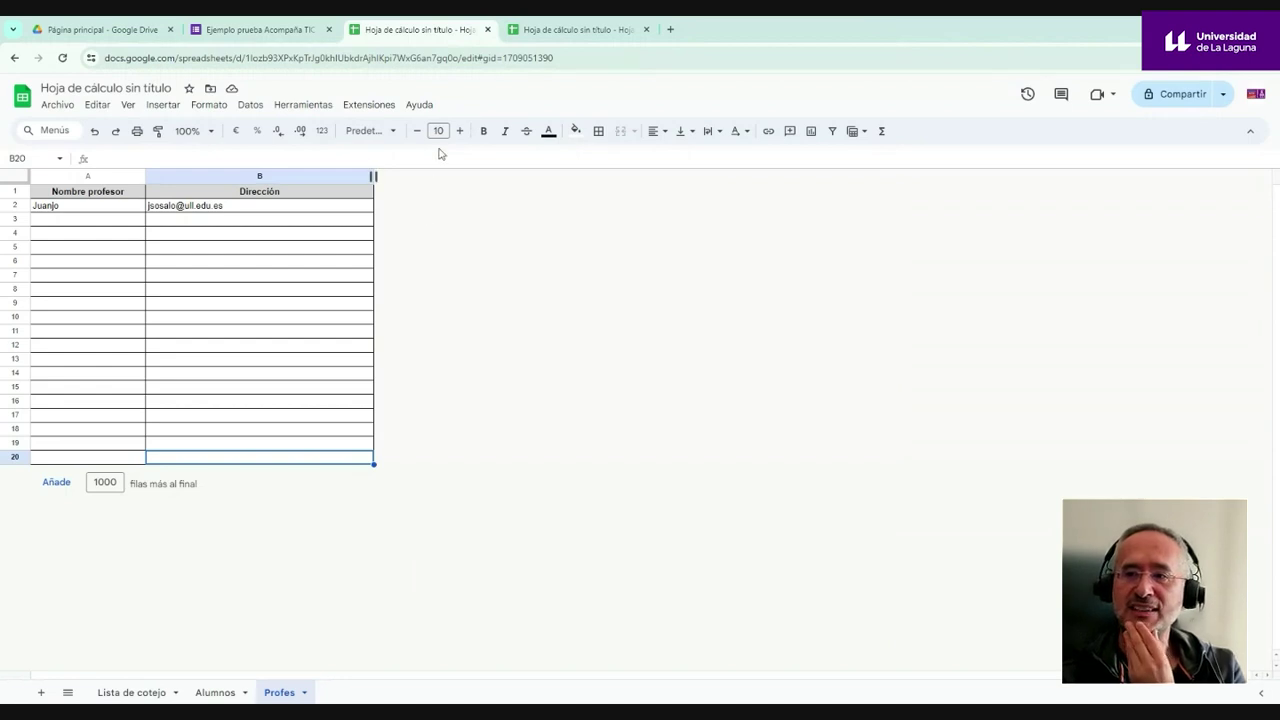
pyautogui.click(369, 104)
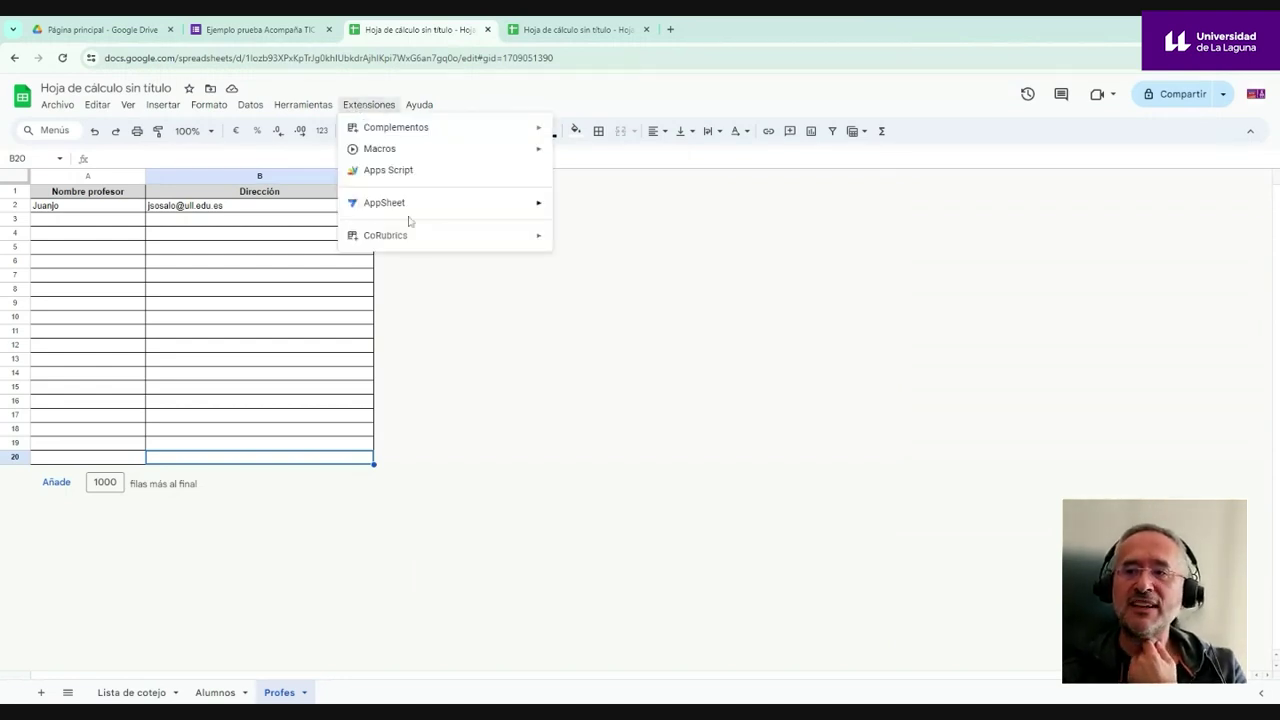
pyautogui.moveTo(408, 237)
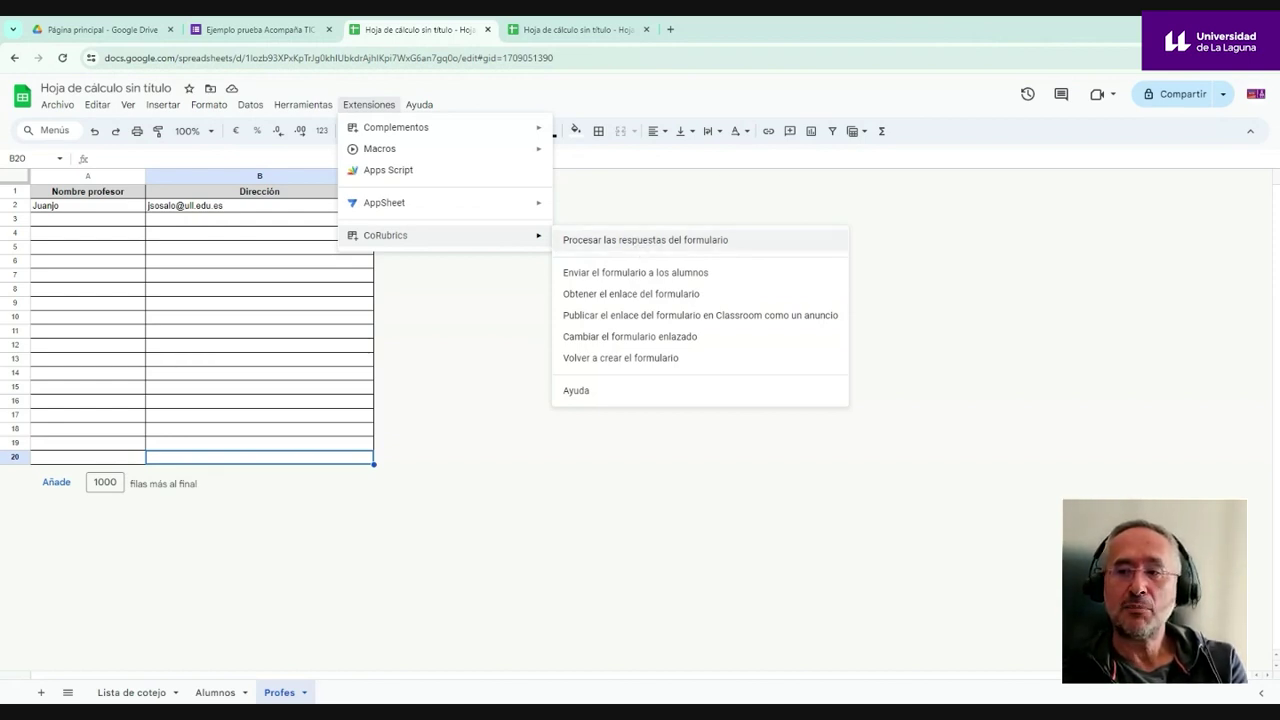
pyautogui.click(639, 244)
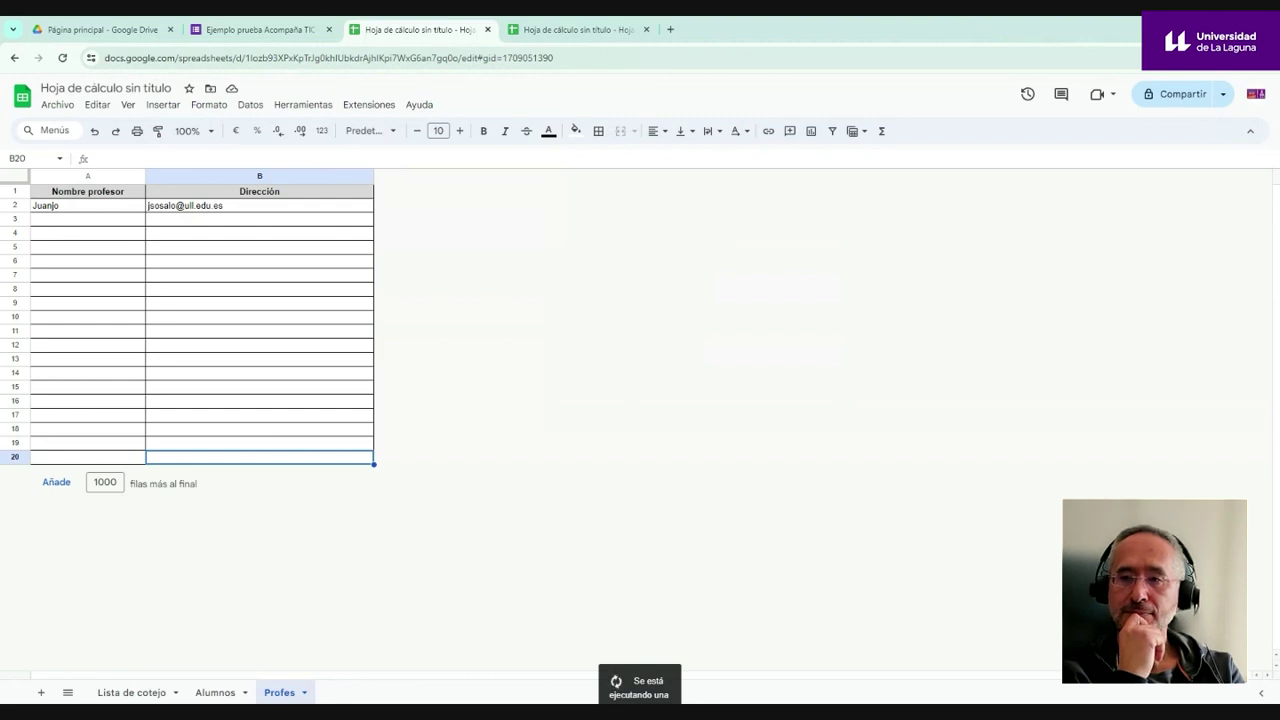
pyautogui.click(367, 106)
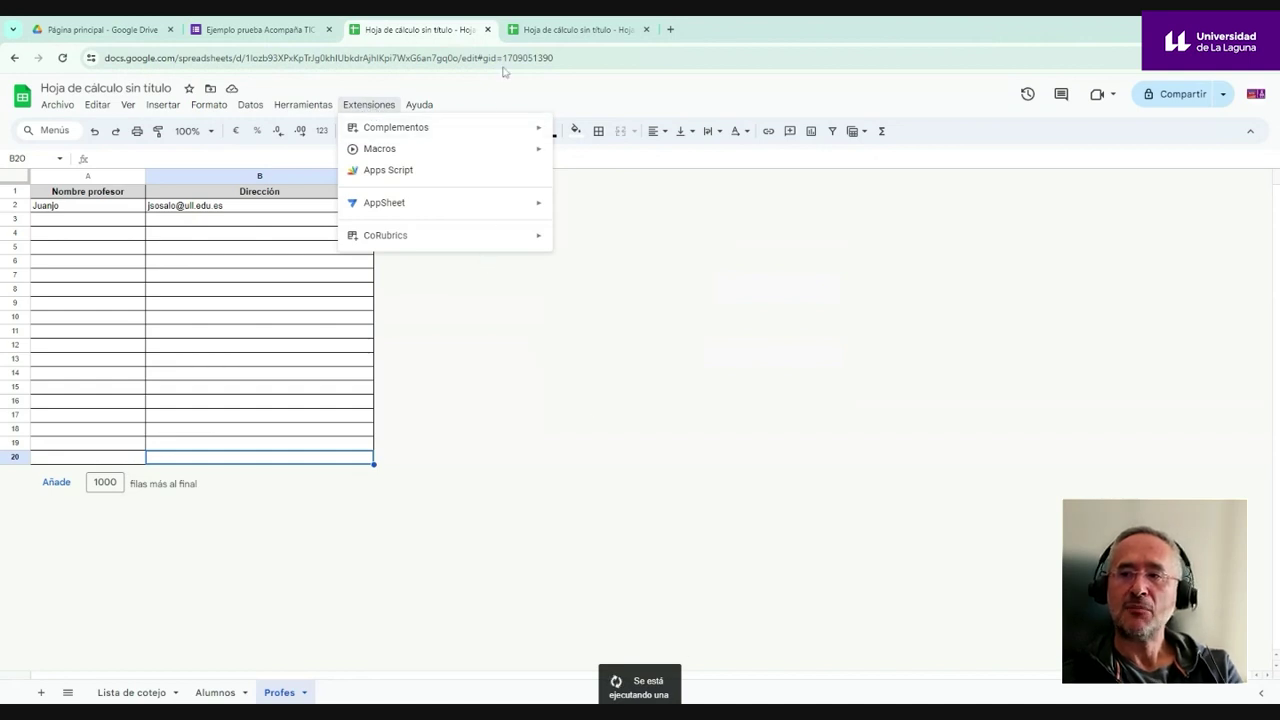
# - Open the other untitled spreadsheet's empty Alumnos sheet and select its name cells in column A
pyautogui.click(559, 31)
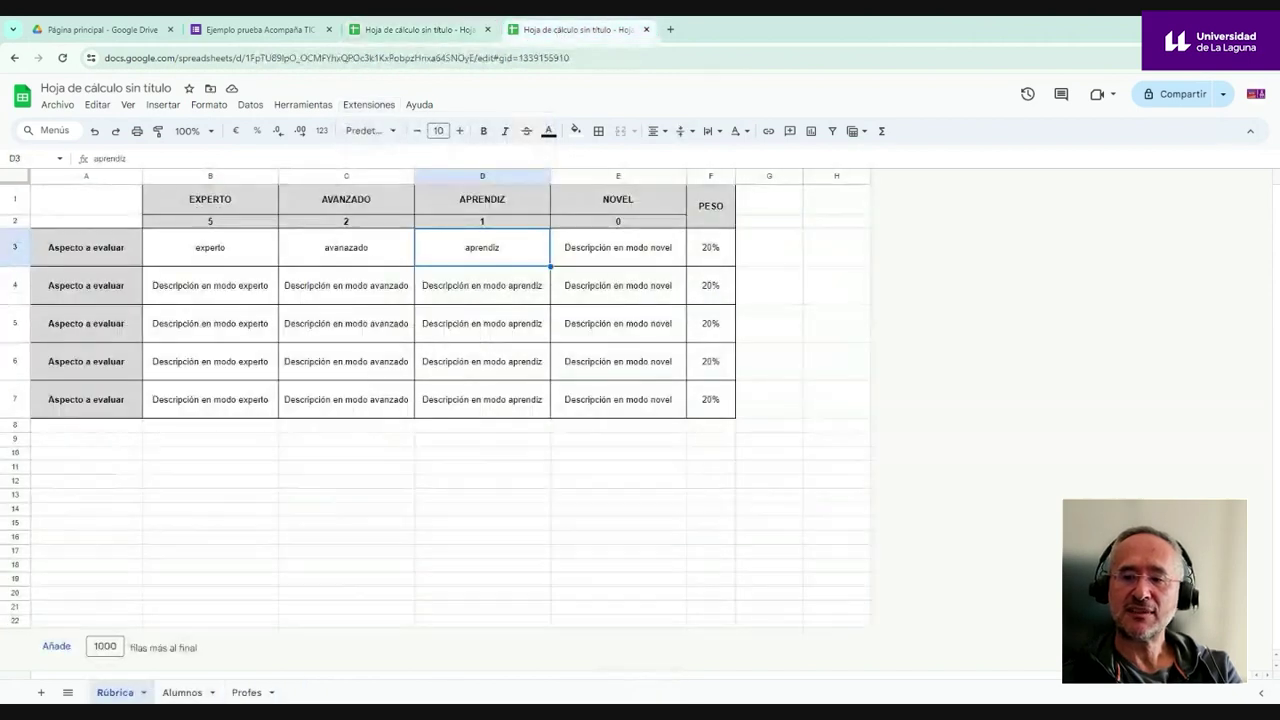
pyautogui.click(182, 692)
pyautogui.moveTo(95, 209); pyautogui.dragTo(73, 508)
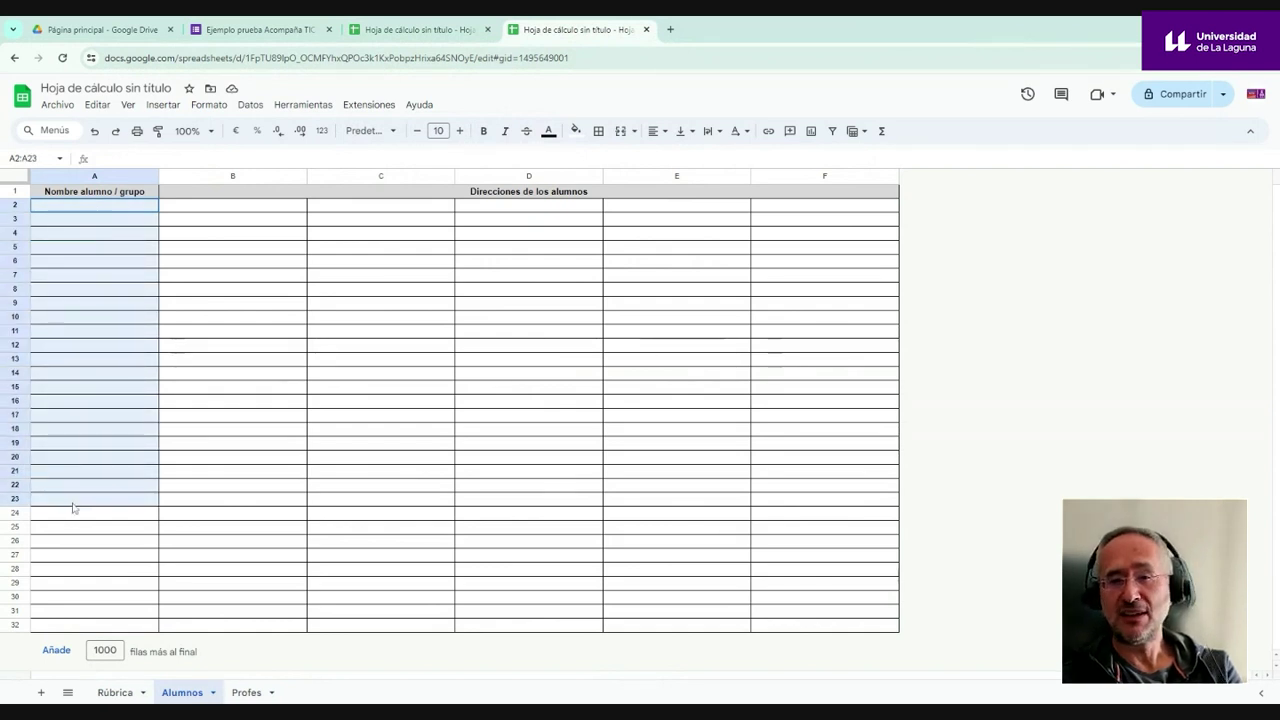
# - Enter 'grupo 1' in A2 and 'grupo 2' in A3, correcting the 'grupo2' typo
pyautogui.click(86, 210)
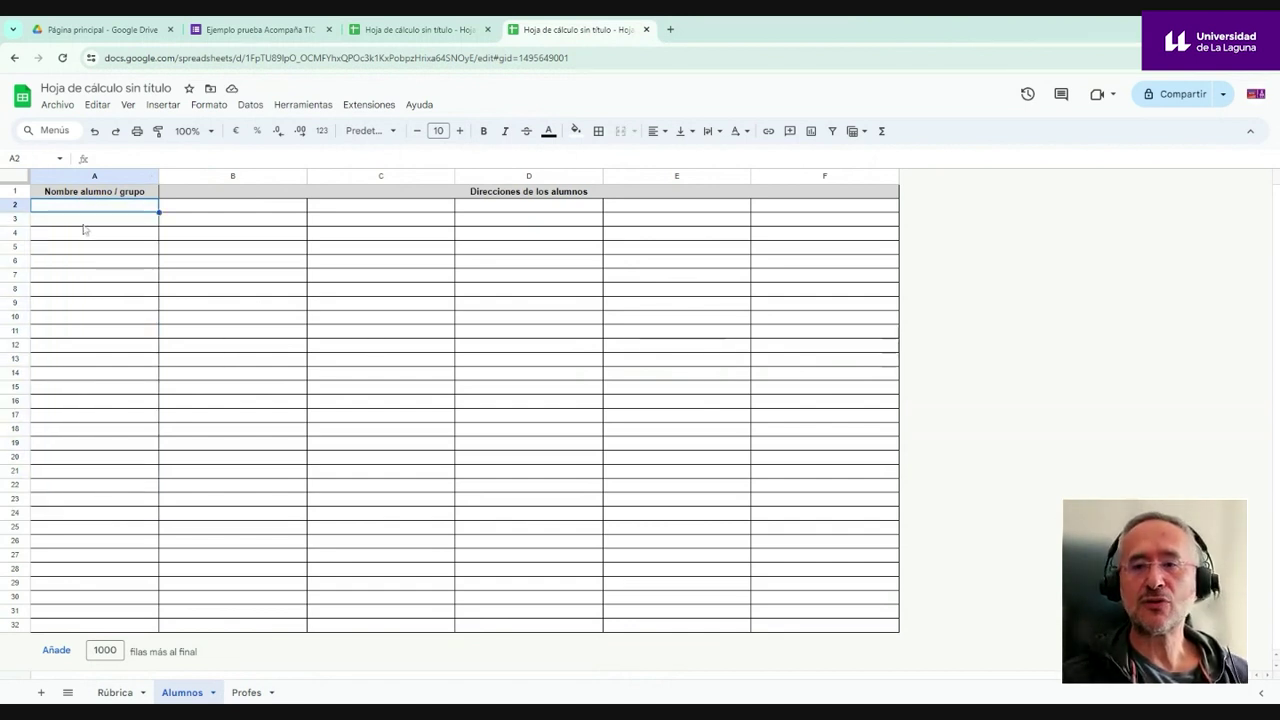
pyautogui.write('grupo 1')
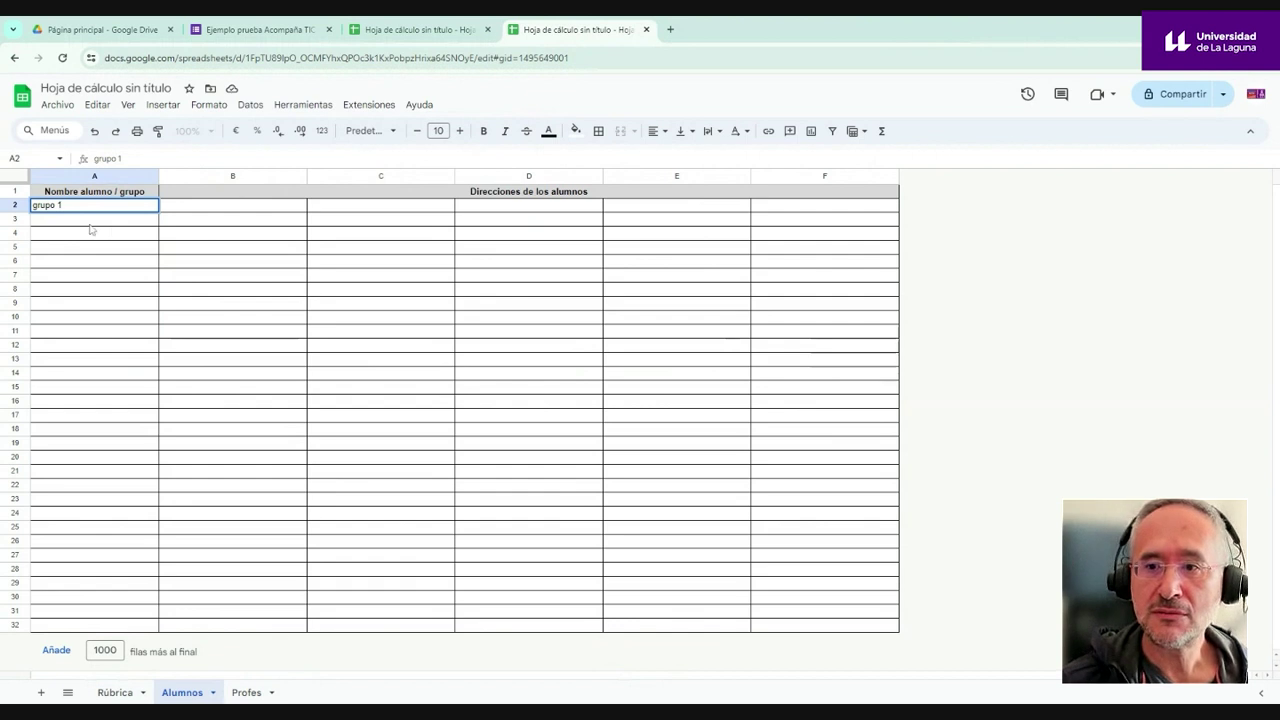
pyautogui.click(92, 226)
pyautogui.write('grupo')
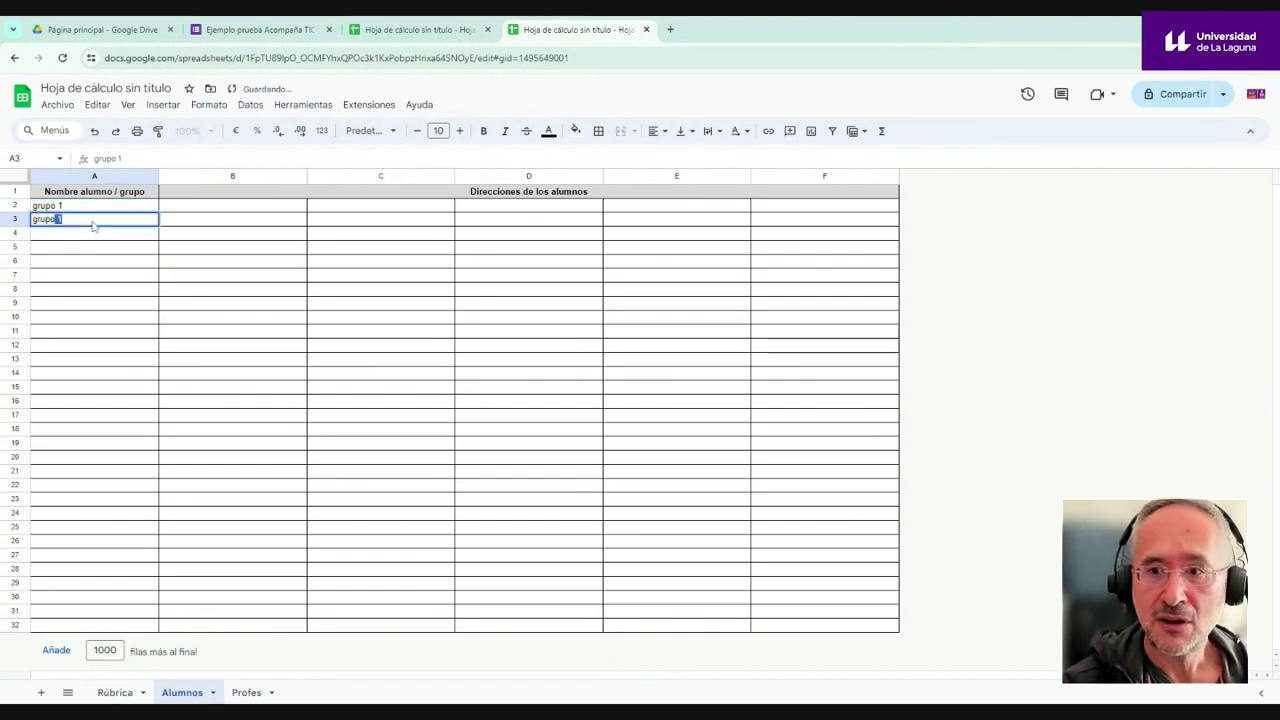
pyautogui.write('2')
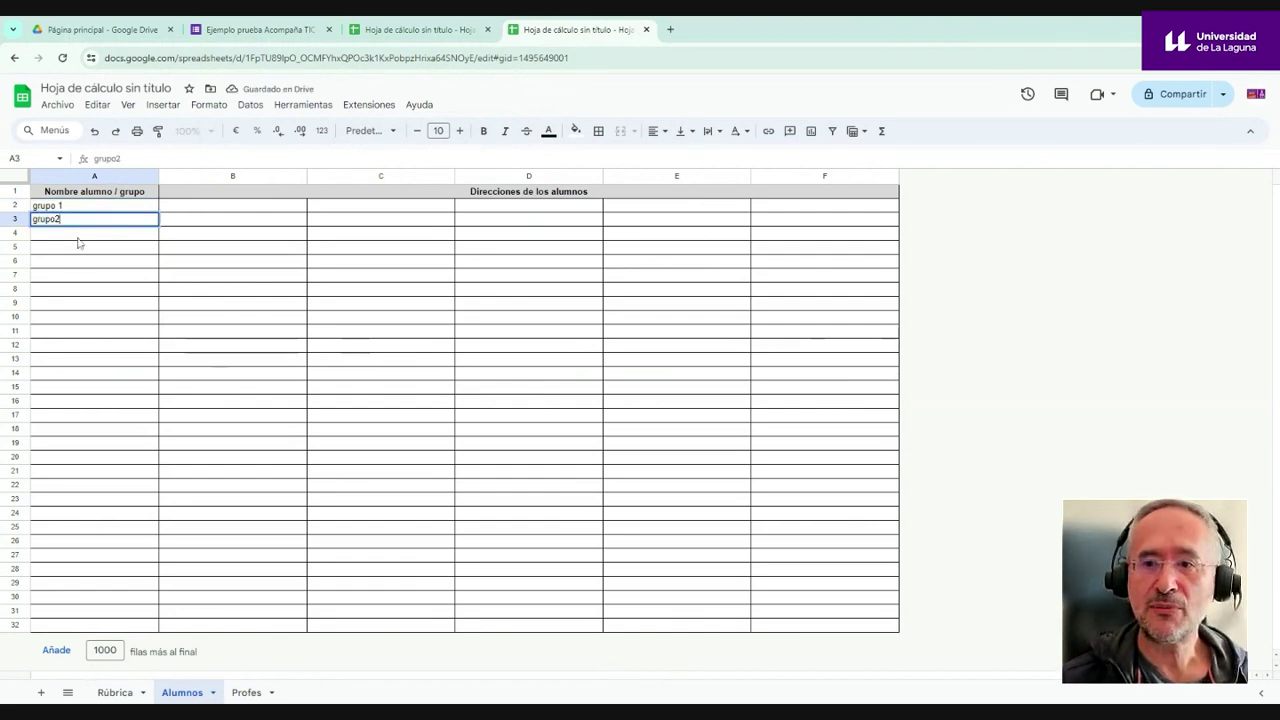
pyautogui.moveTo(92, 208); pyautogui.dragTo(94, 220)
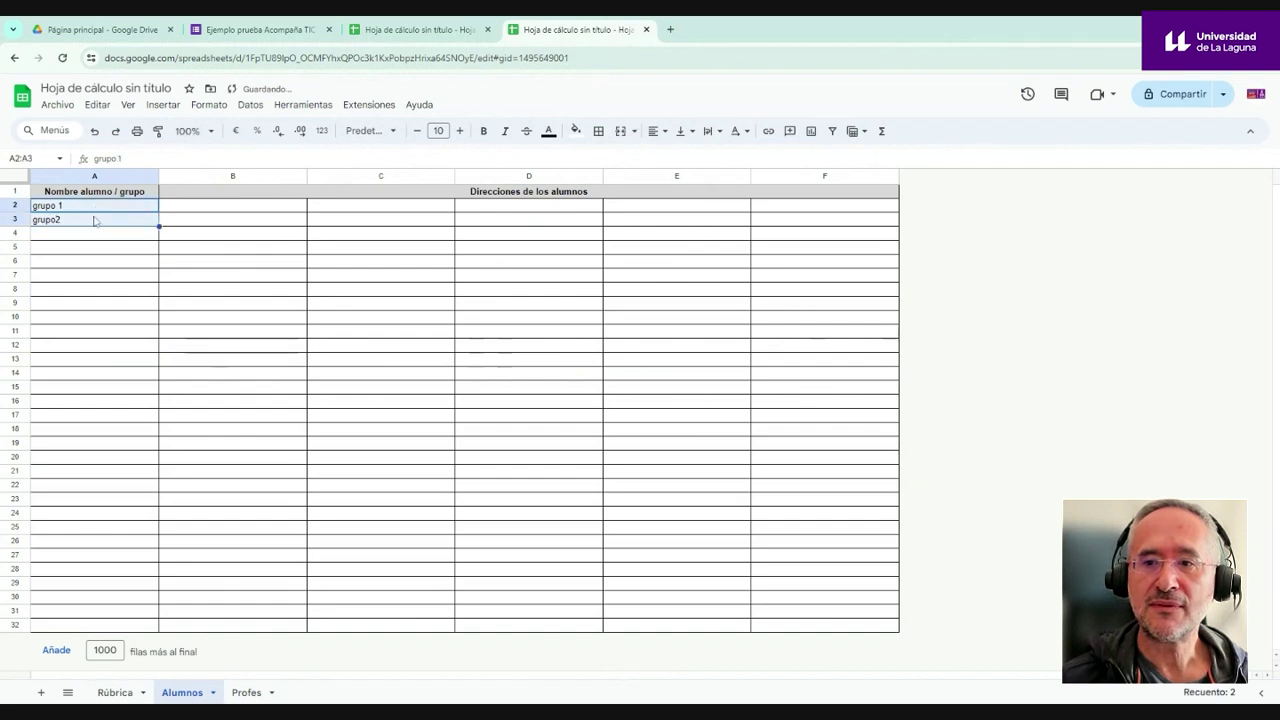
pyautogui.click(94, 220)
pyautogui.write('grupo 2')
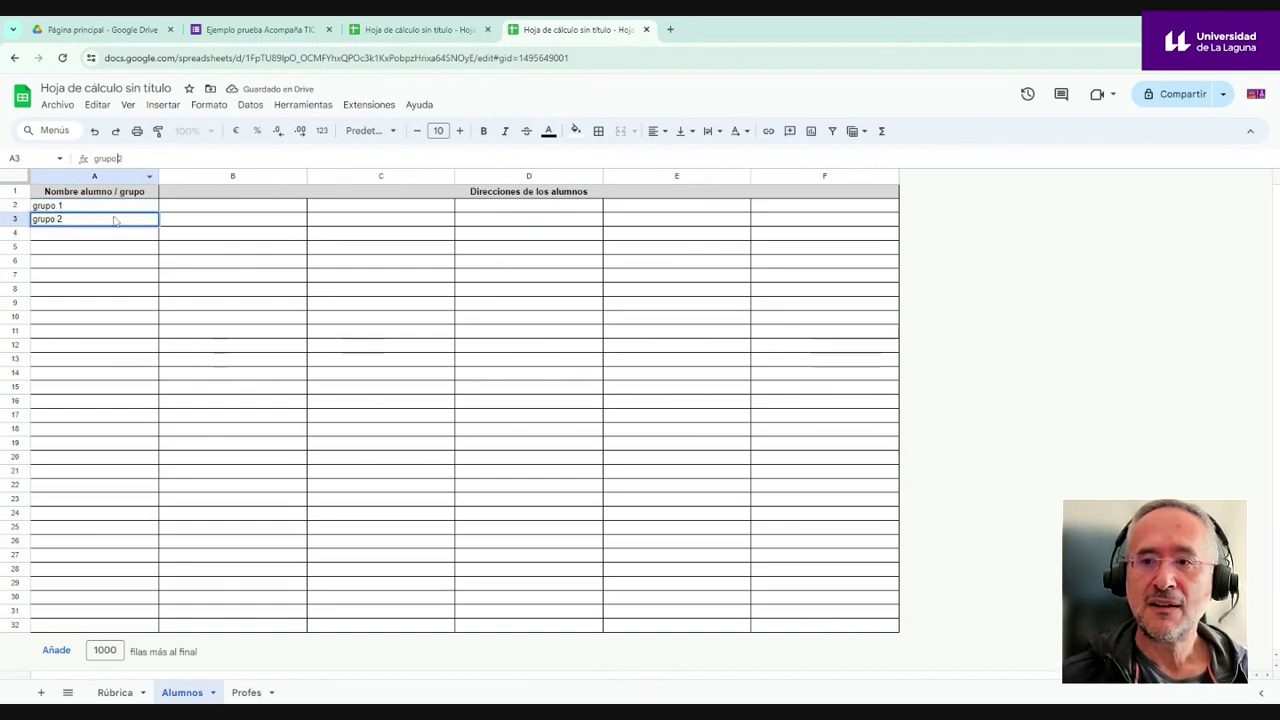
pyautogui.click(89, 250)
# - Extend the grupo series with the fill handle down to grupo 14 in row 15
pyautogui.click(114, 206)
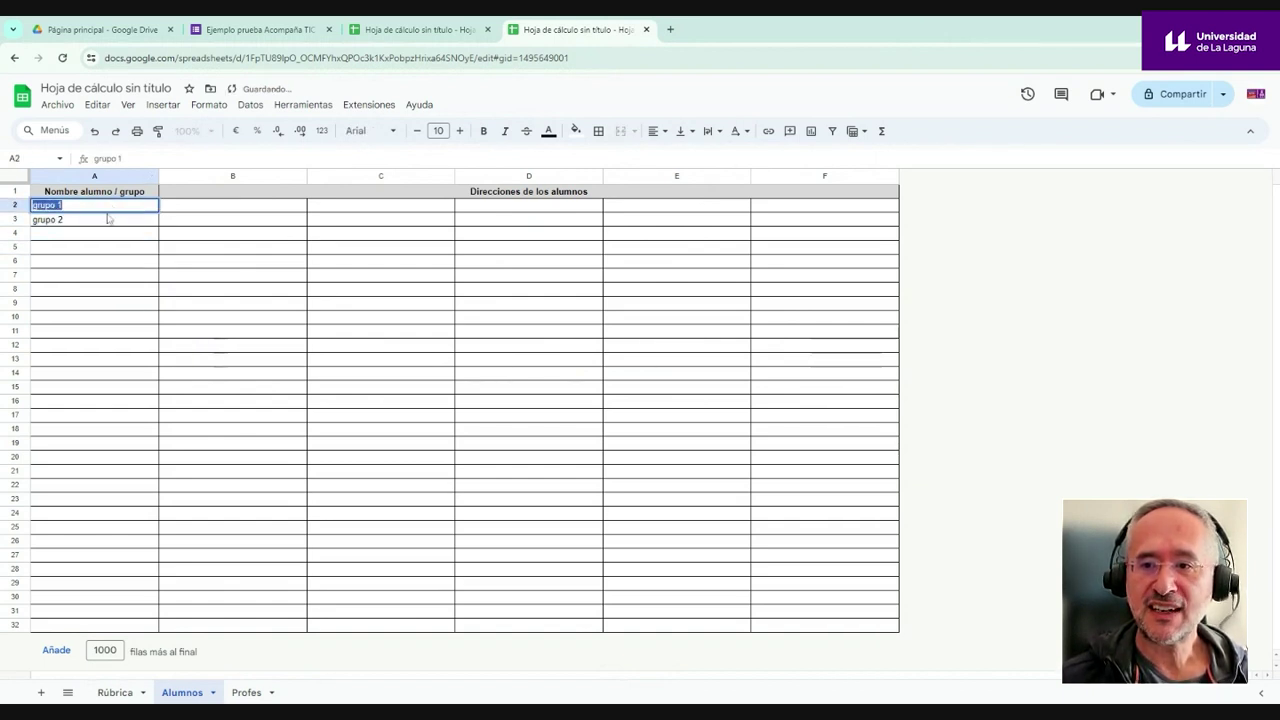
pyautogui.click(97, 236)
pyautogui.moveTo(114, 209); pyautogui.dragTo(114, 222)
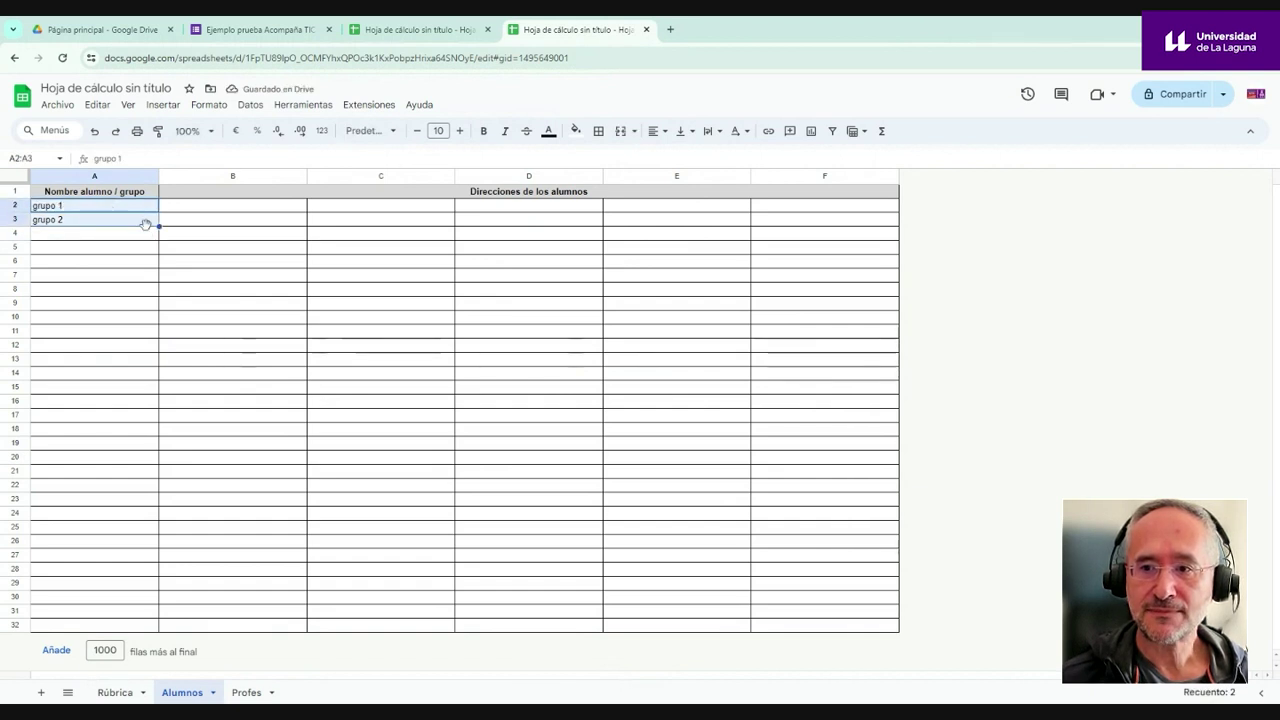
pyautogui.moveTo(159, 226); pyautogui.dragTo(157, 390)
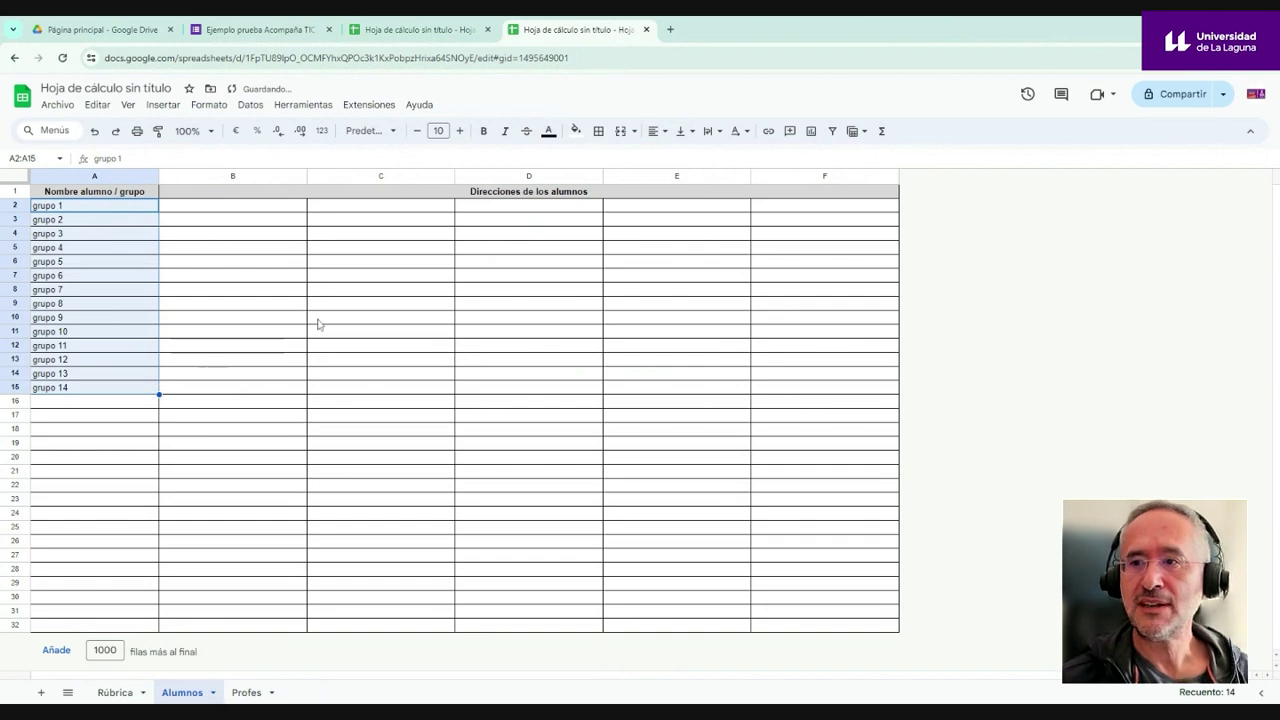
# - Copy the first student addresses from the Alumnos sheet and paste them into B2 and C2
pyautogui.click(417, 30)
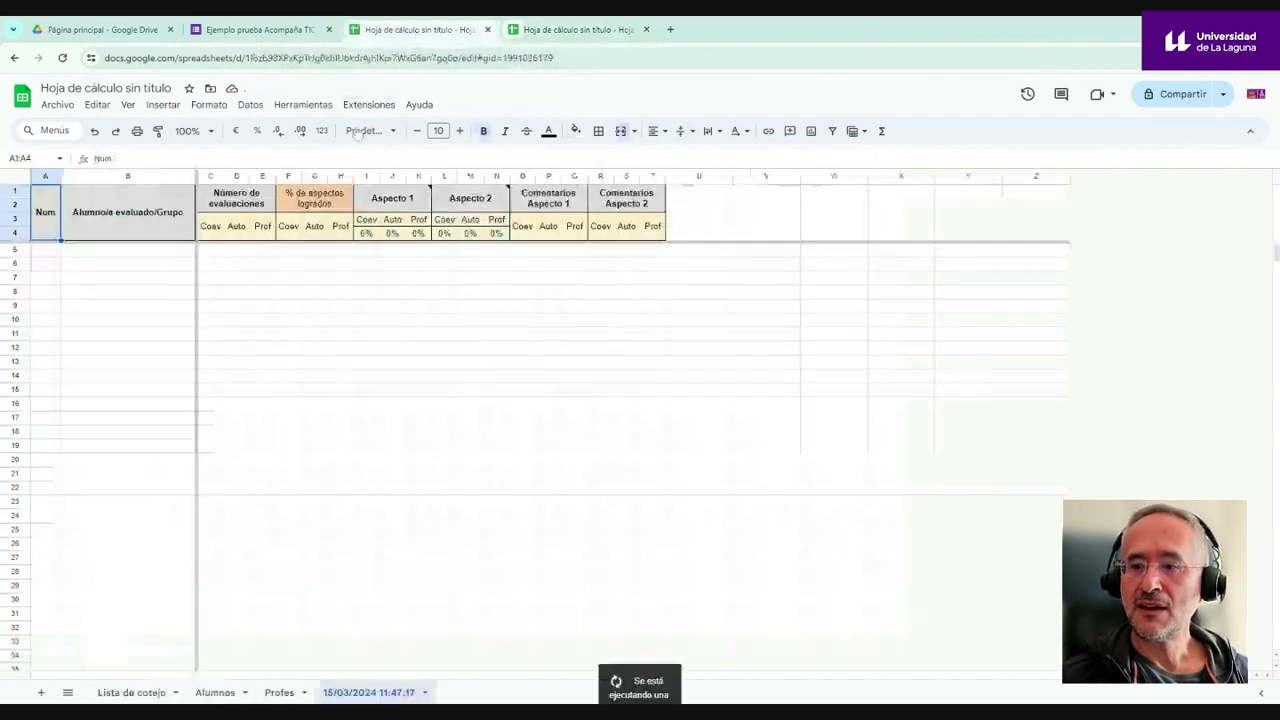
pyautogui.click(215, 692)
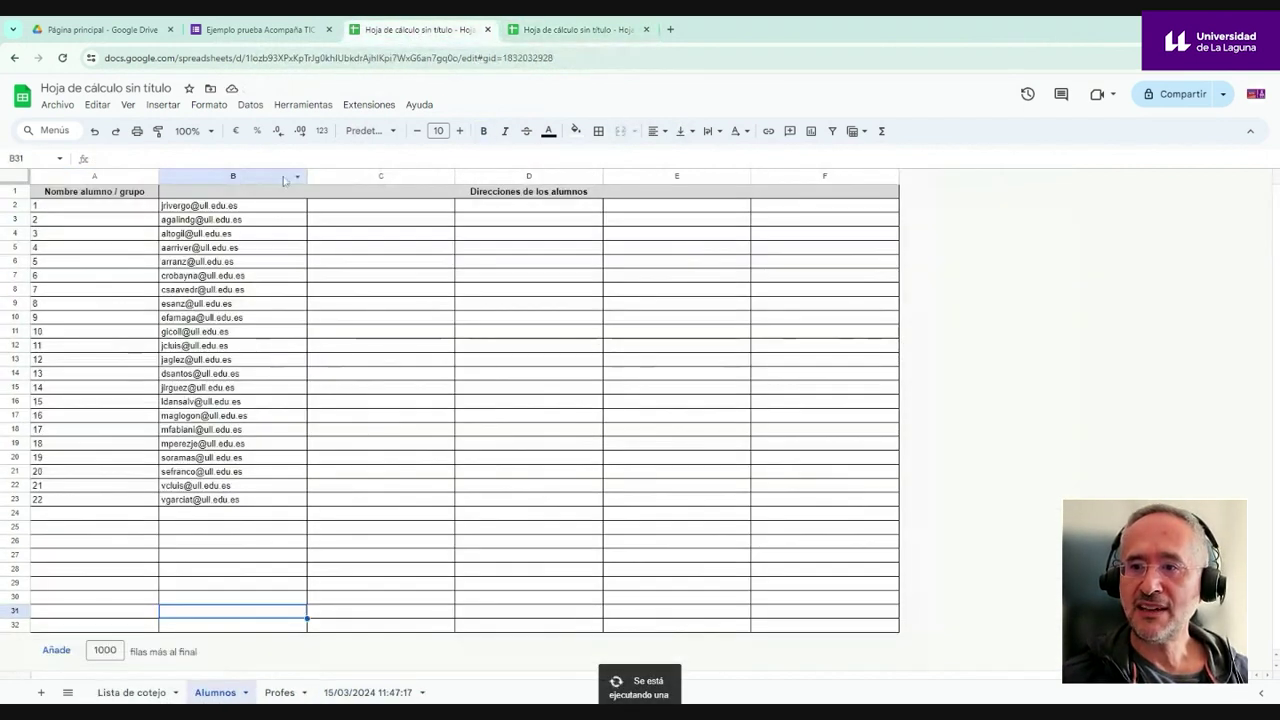
pyautogui.moveTo(250, 206); pyautogui.dragTo(250, 236)
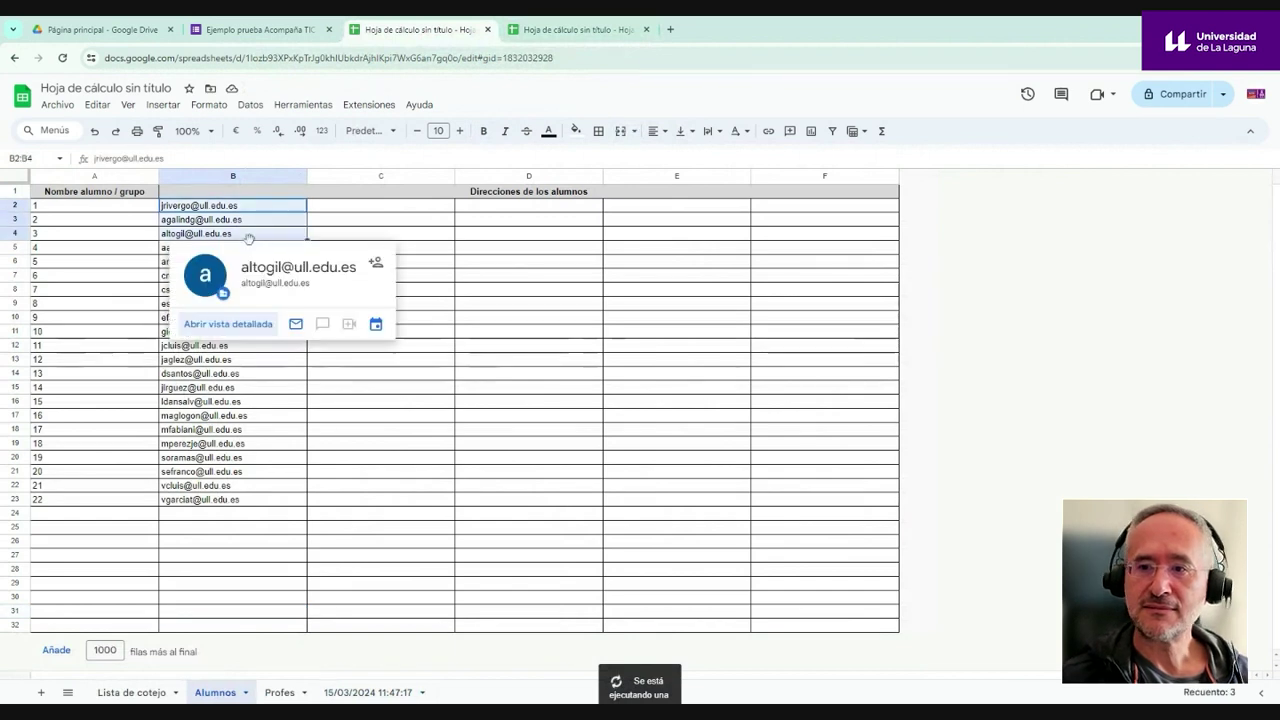
pyautogui.hotkey('ctrl', 'c')
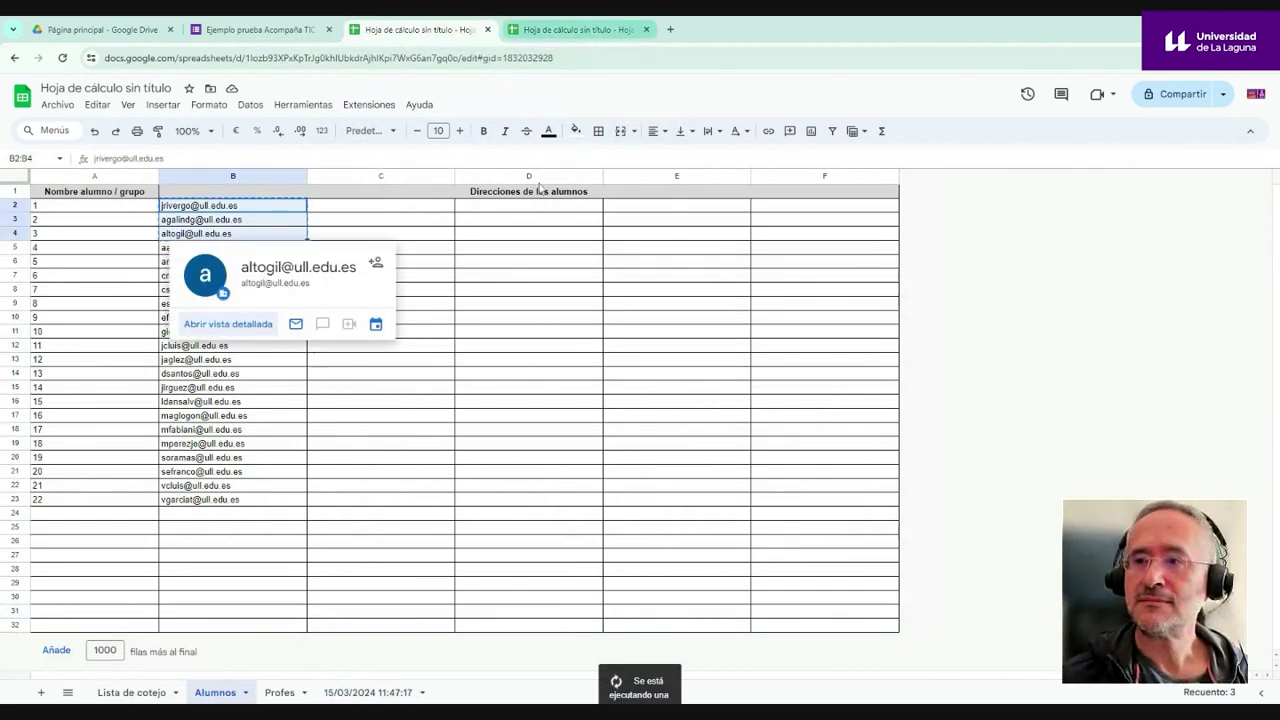
pyautogui.click(572, 31)
pyautogui.click(212, 207)
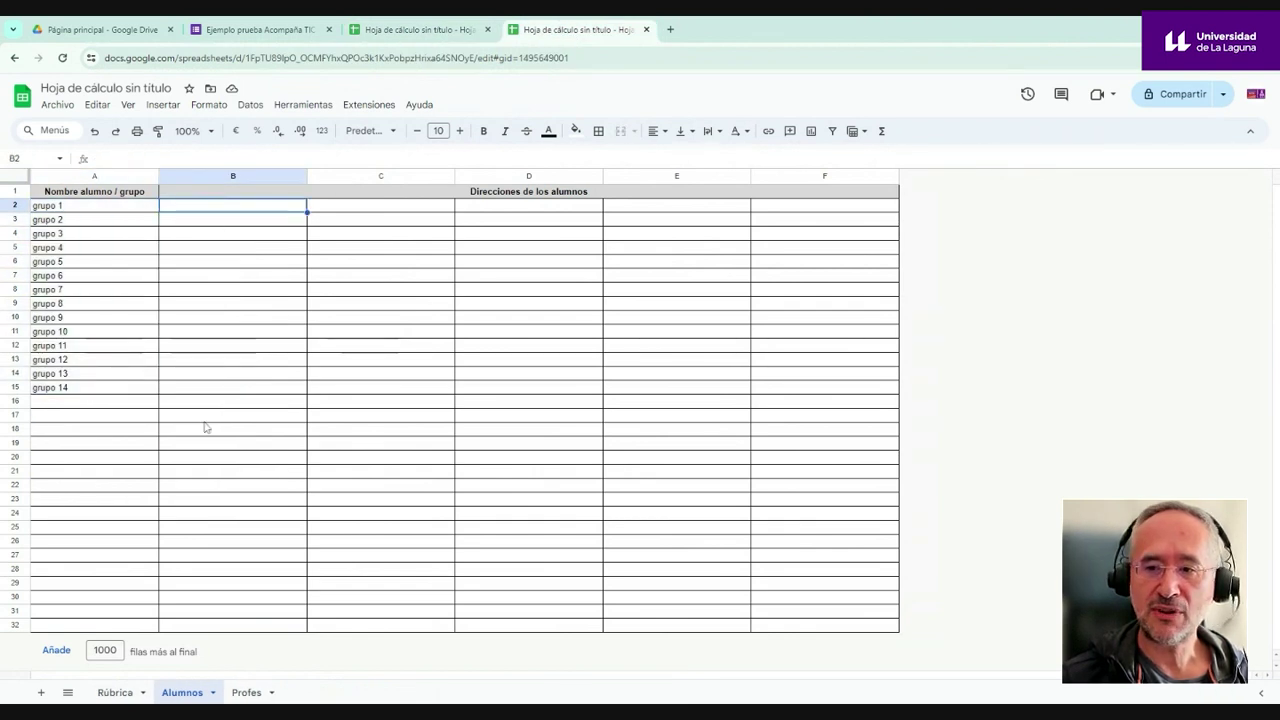
pyautogui.hotkey('ctrl', 'v')
pyautogui.click(382, 214)
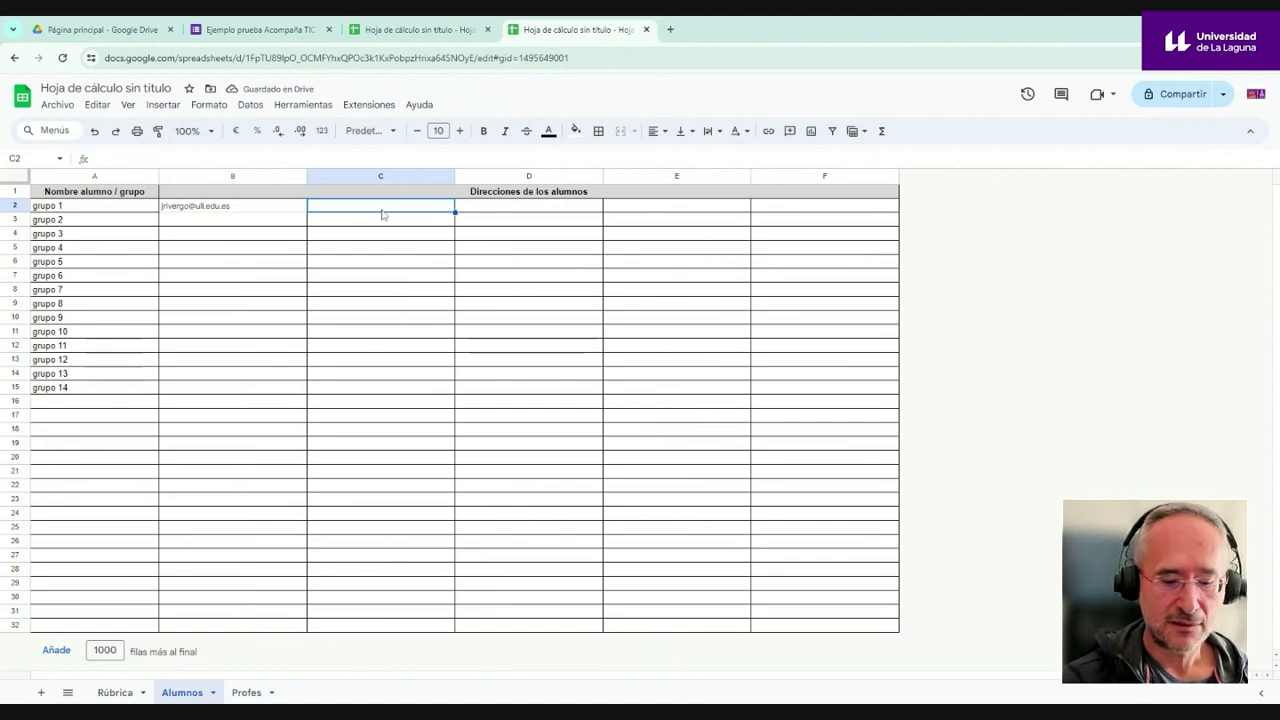
pyautogui.hotkey('ctrl', 'v')
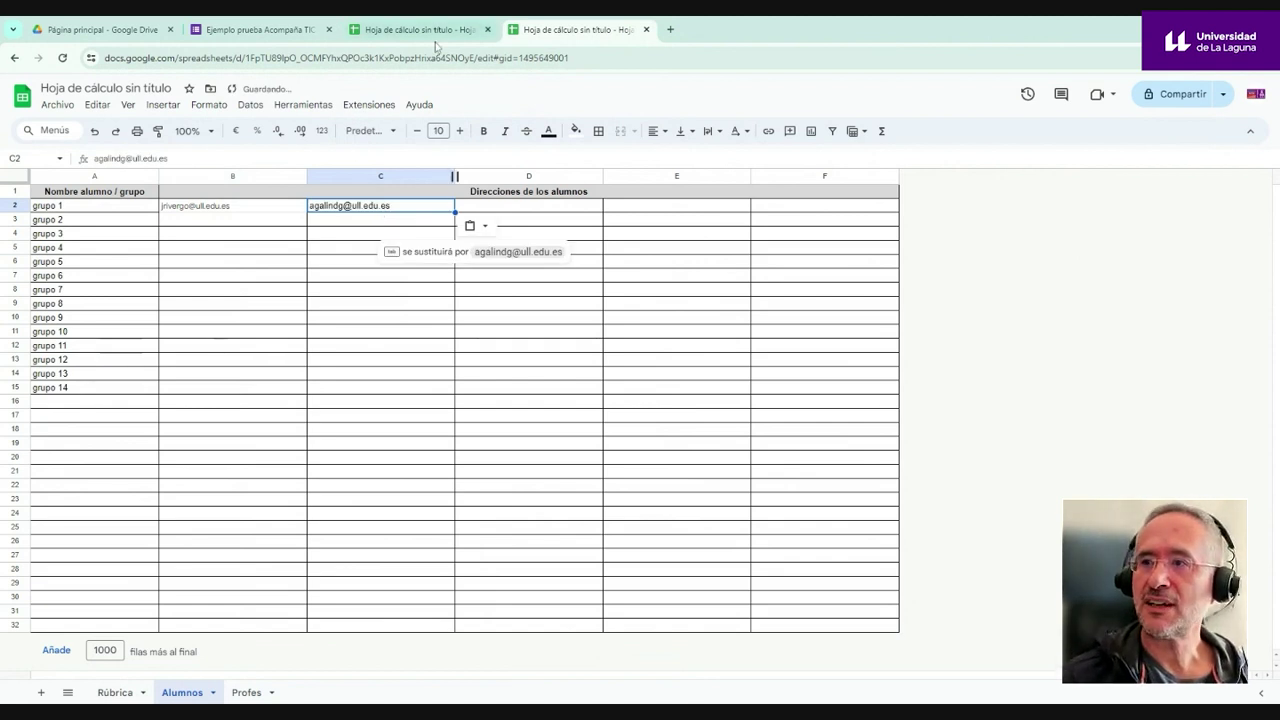
# - Copy the third student address from B4 and paste it into D2
pyautogui.click(420, 29)
pyautogui.click(267, 234)
pyautogui.hotkey('ctrl', 'c')
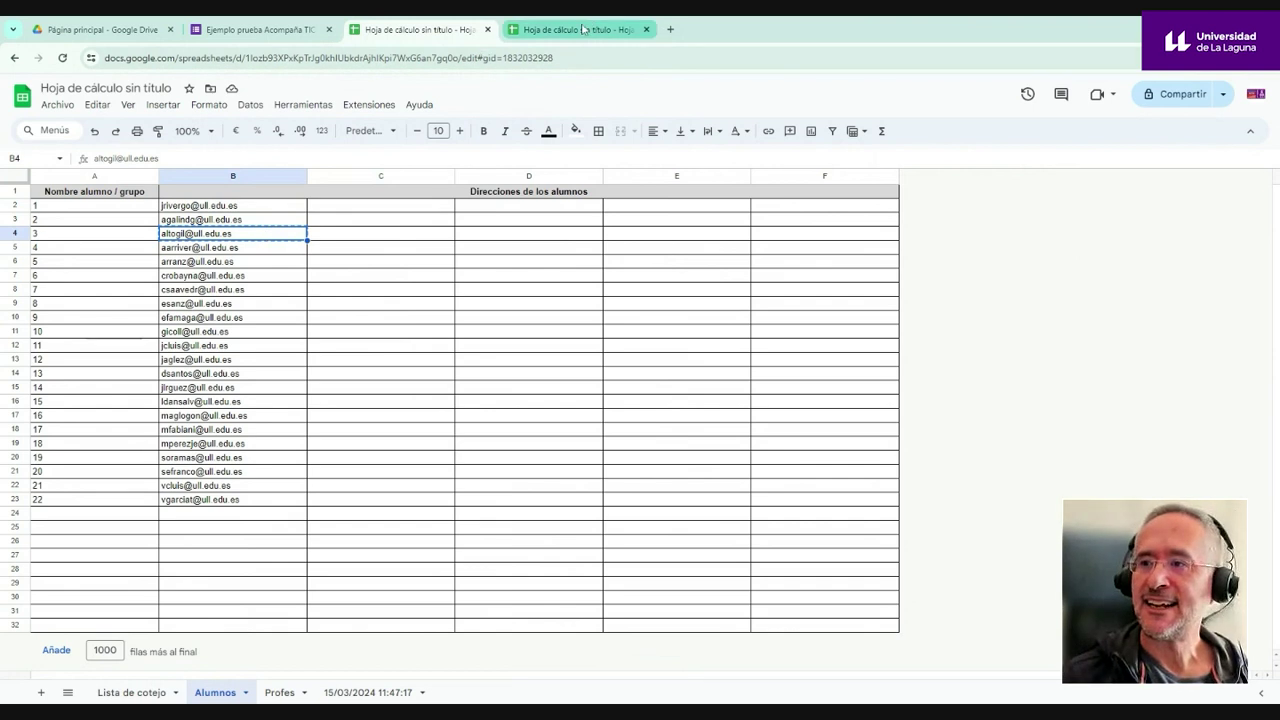
pyautogui.click(582, 29)
pyautogui.click(521, 206)
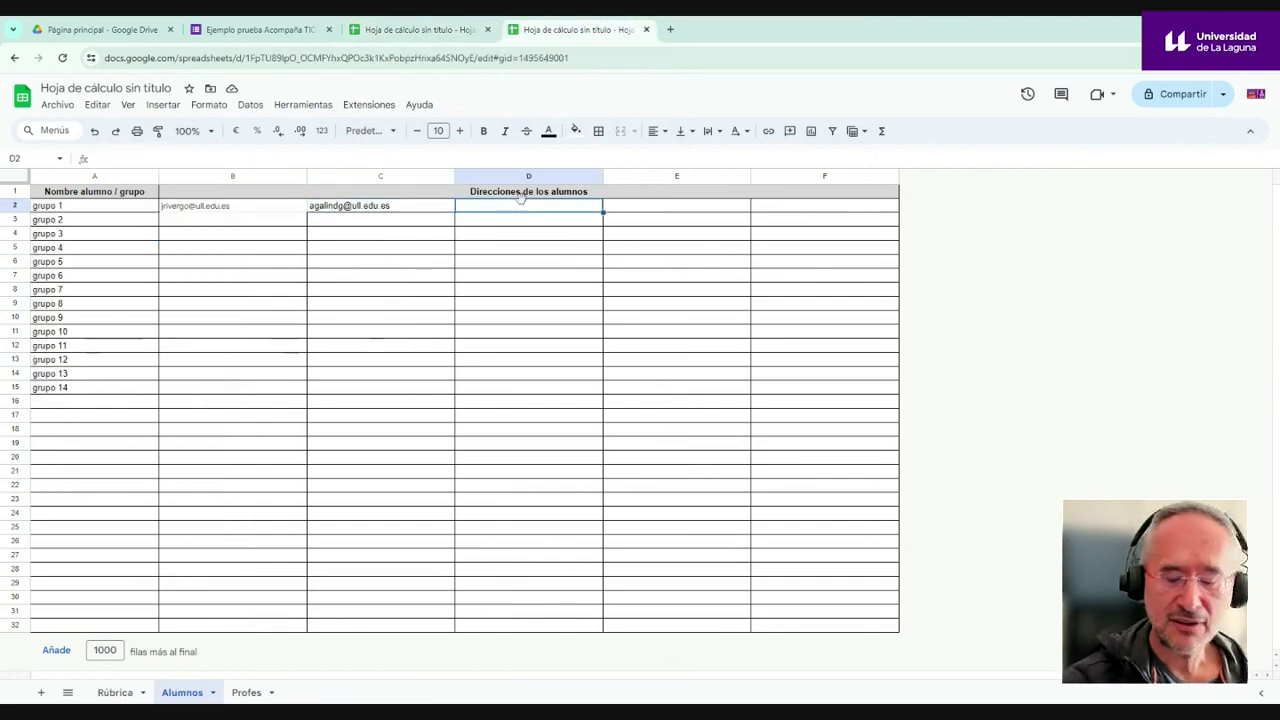
pyautogui.hotkey('ctrl', 'v')
pyautogui.click(493, 303)
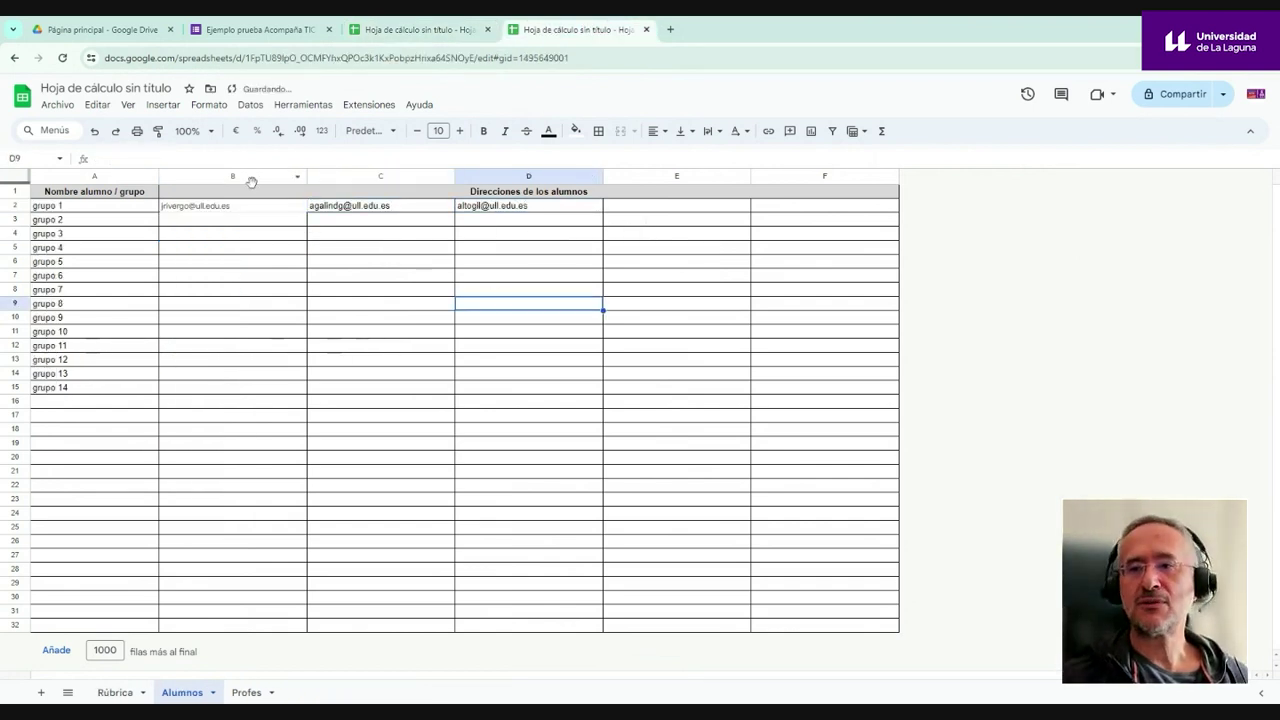
pyautogui.click(240, 232)
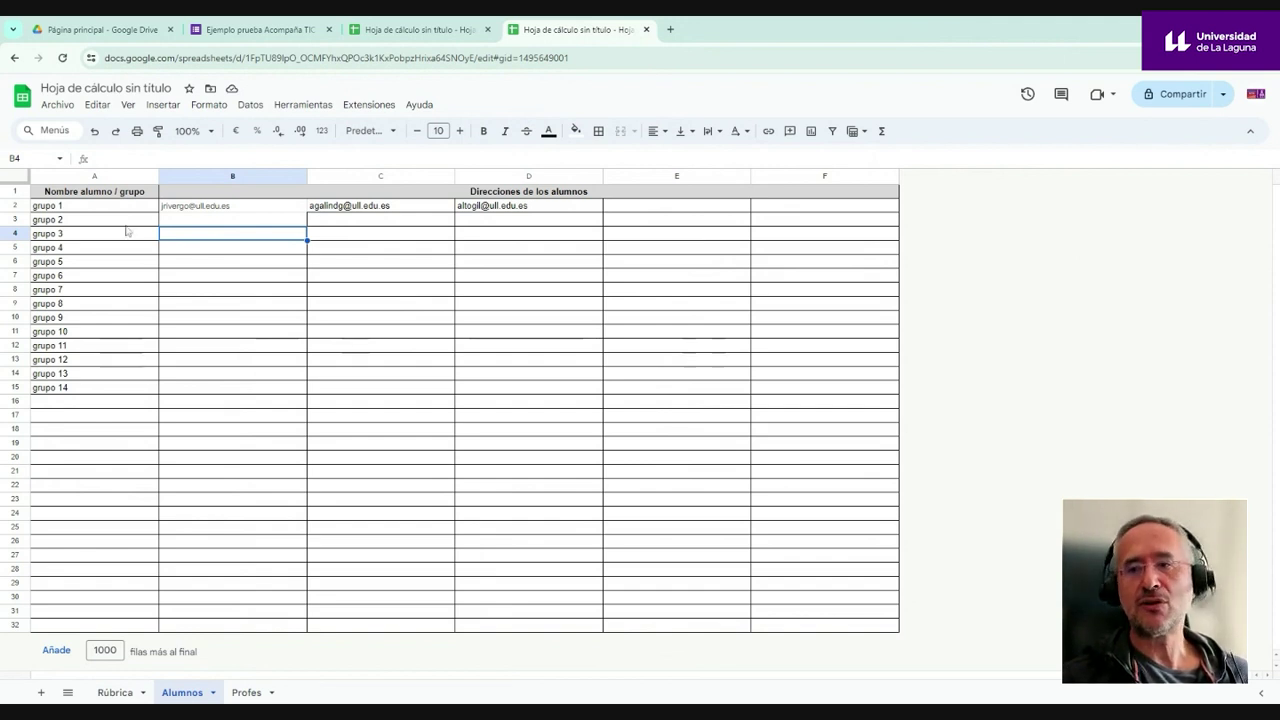
# - Copy the fourth to sixth student addresses and paste them as values from B4
pyautogui.click(391, 38)
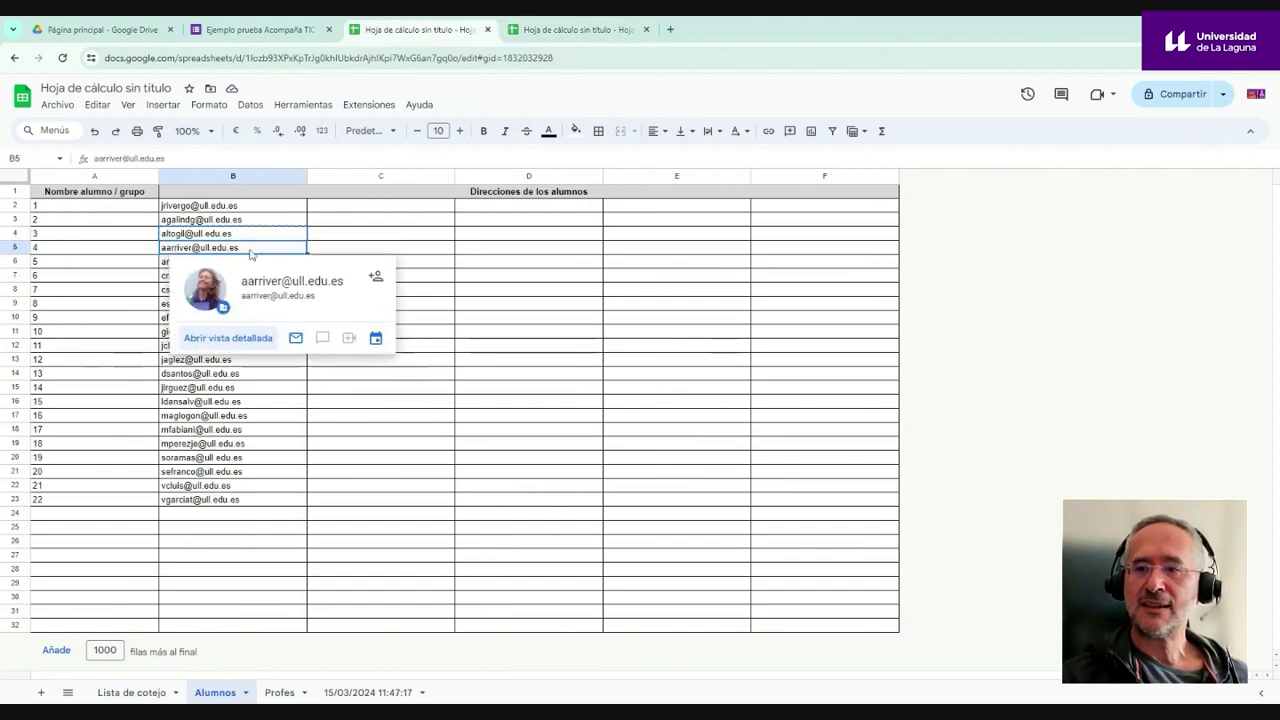
pyautogui.click(552, 378)
pyautogui.moveTo(255, 247); pyautogui.dragTo(265, 281)
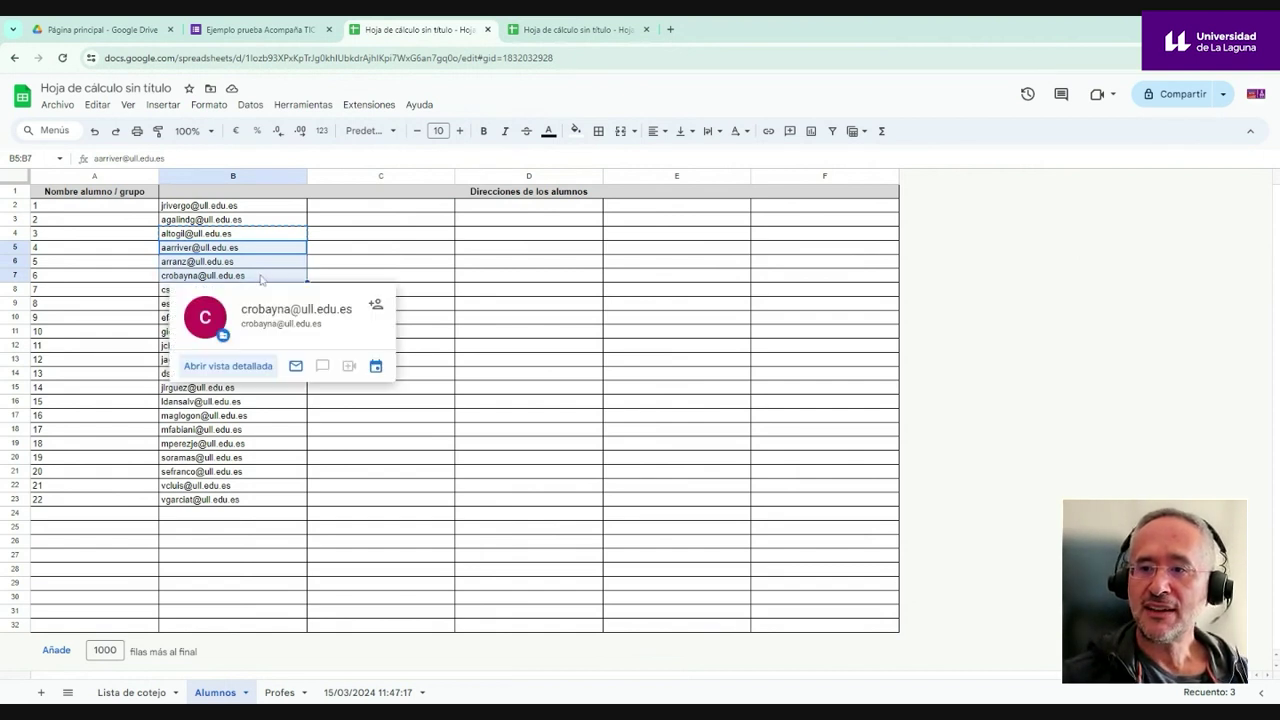
pyautogui.click(268, 262)
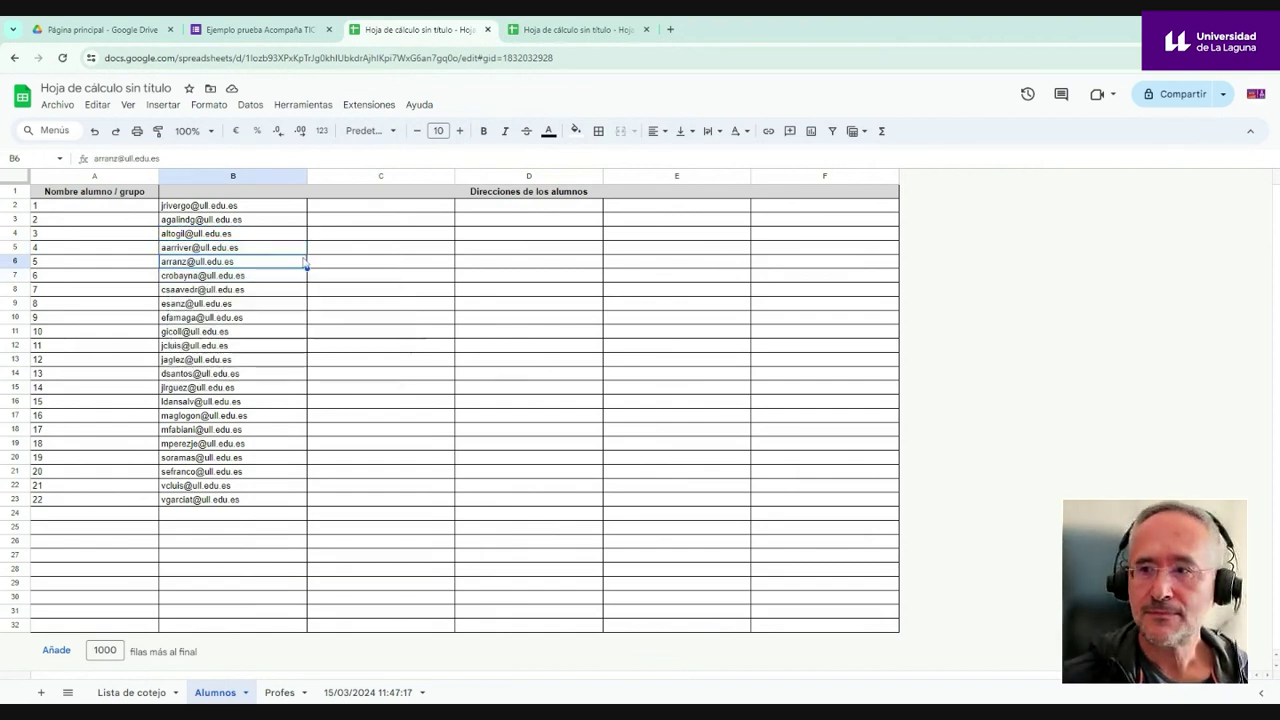
pyautogui.moveTo(266, 249); pyautogui.dragTo(266, 283)
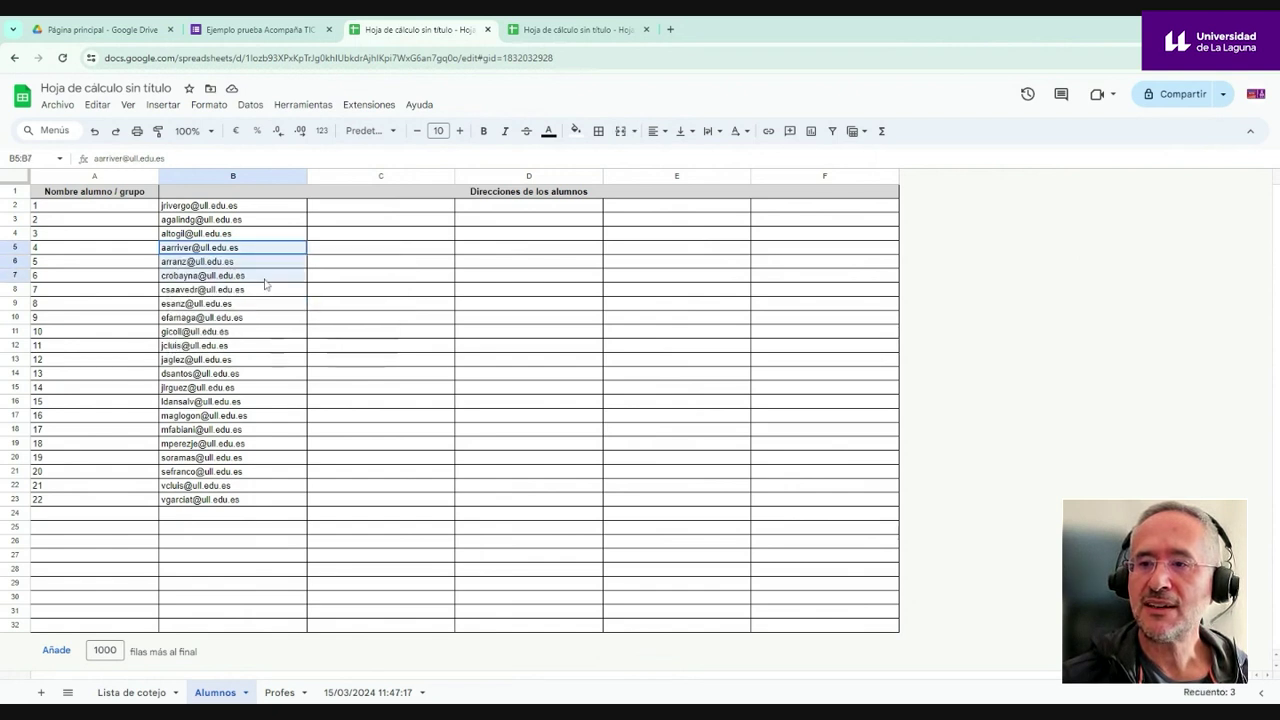
pyautogui.hotkey('ctrl', 'c')
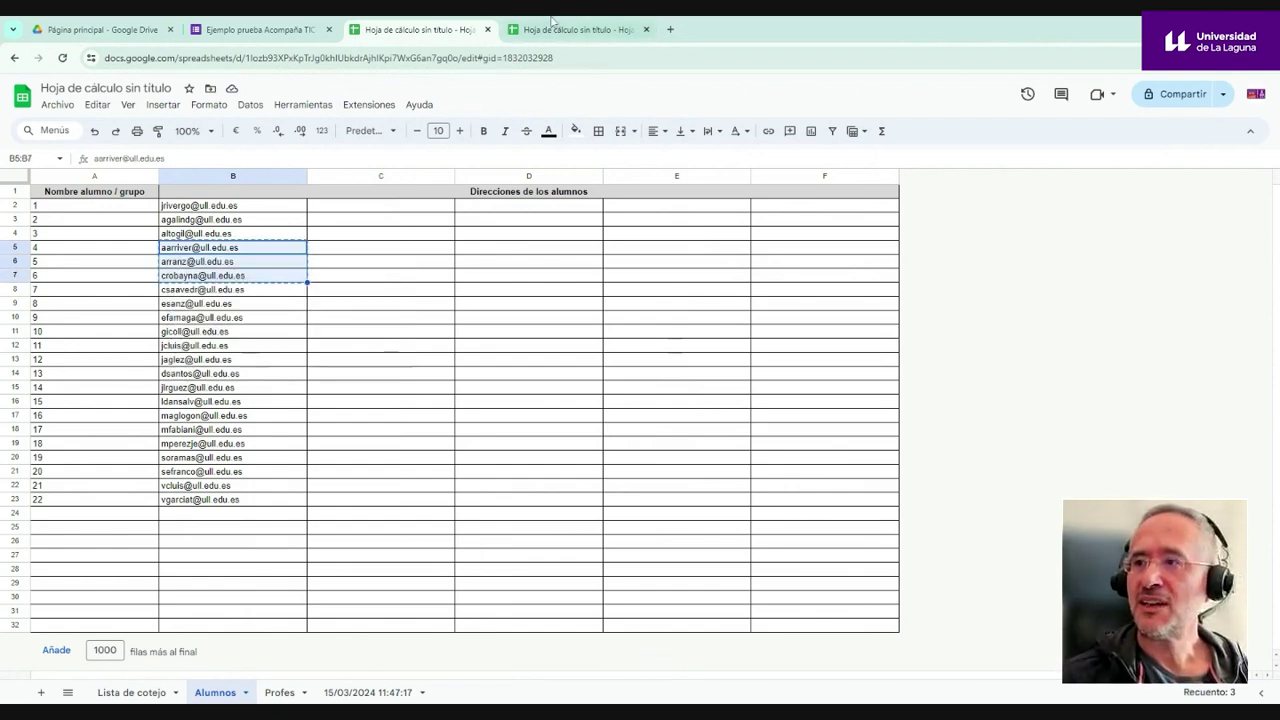
pyautogui.click(575, 29)
pyautogui.hotkey('ctrl', 'v')
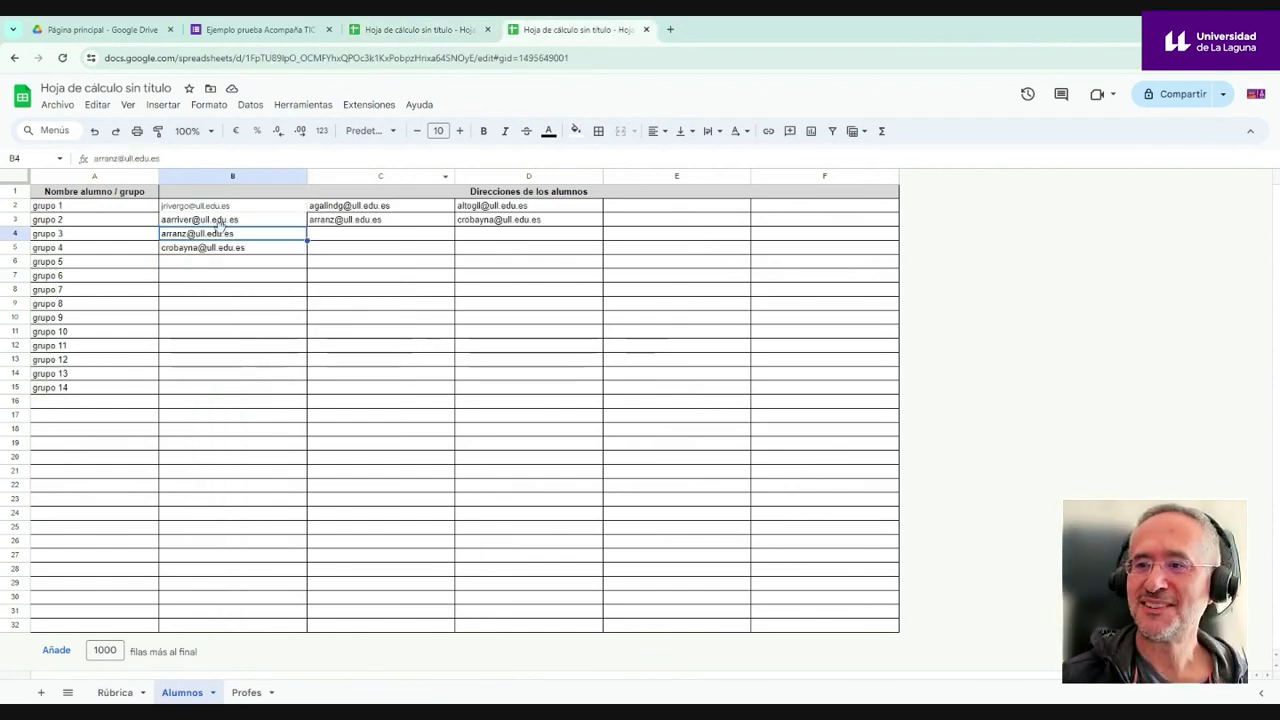
pyautogui.rightClick(219, 234)
pyautogui.moveTo(300, 300)
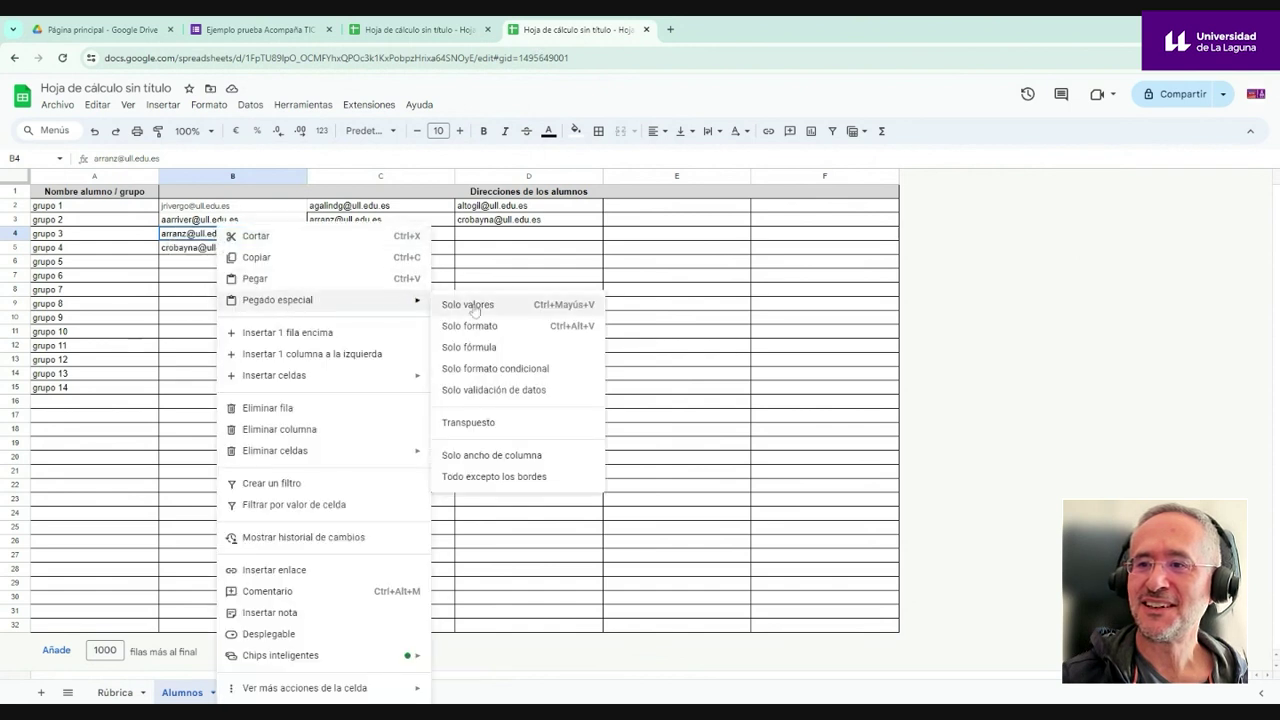
pyautogui.click(460, 305)
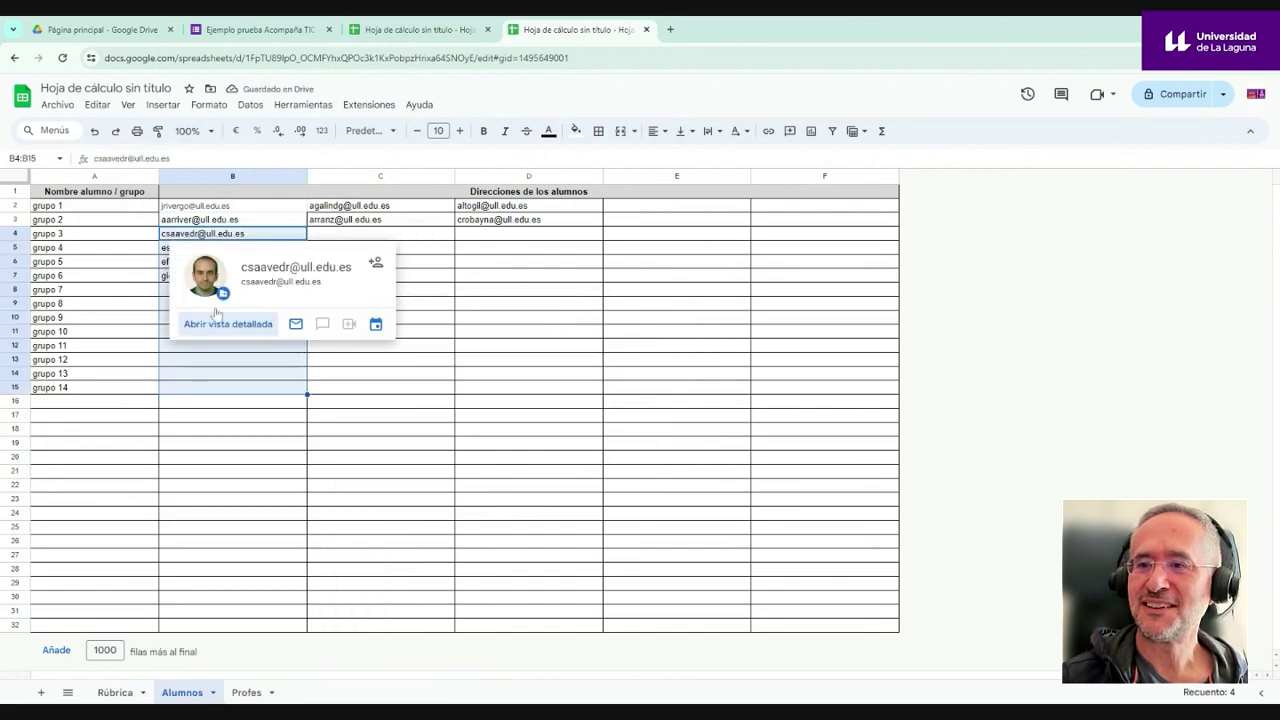
# - Copy the e-mails in B4:B7 and paste them transposed across columns B to E
pyautogui.moveTo(200, 234); pyautogui.dragTo(204, 282)
pyautogui.hotkey('ctrl', 'c')
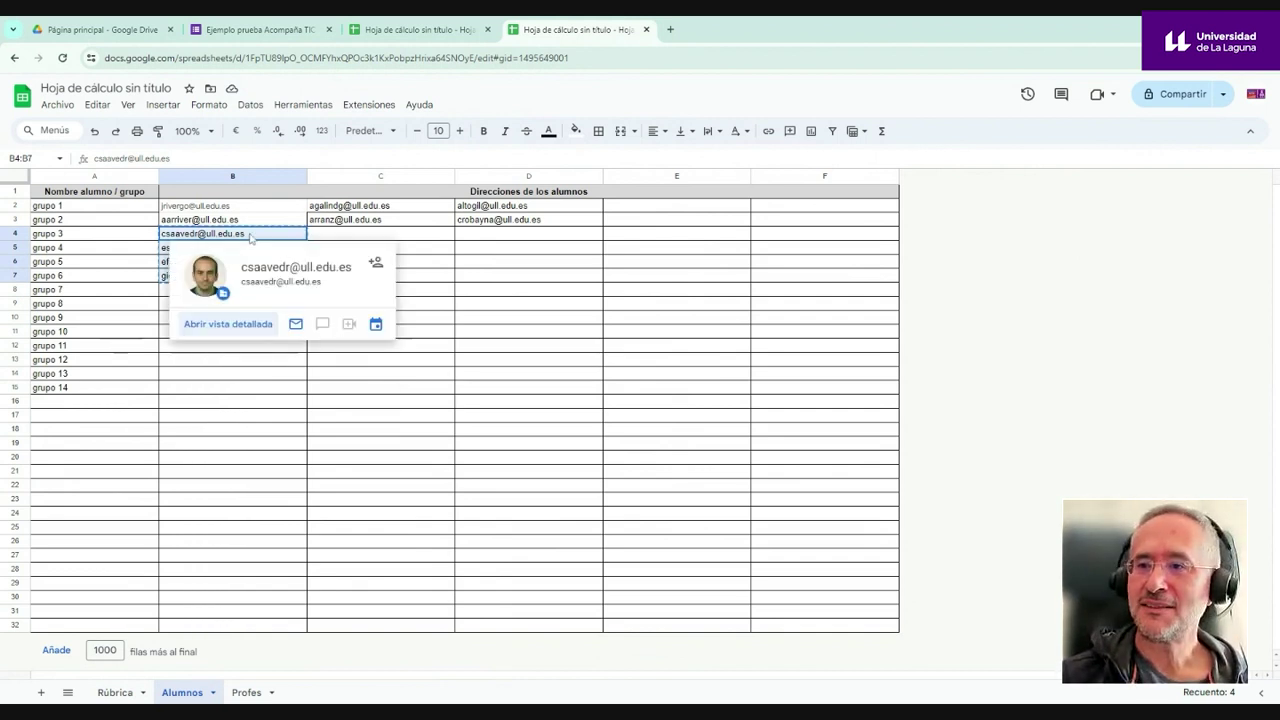
pyautogui.rightClick(250, 236)
pyautogui.moveTo(332, 320)
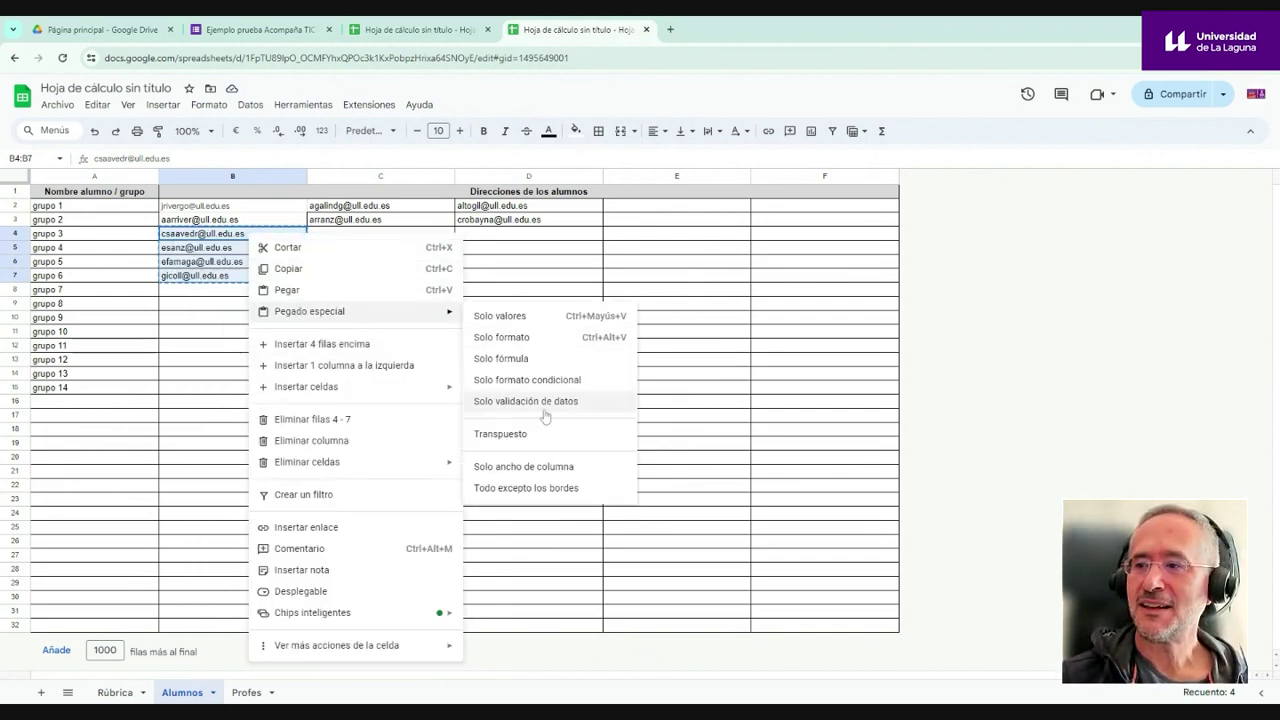
pyautogui.click(505, 434)
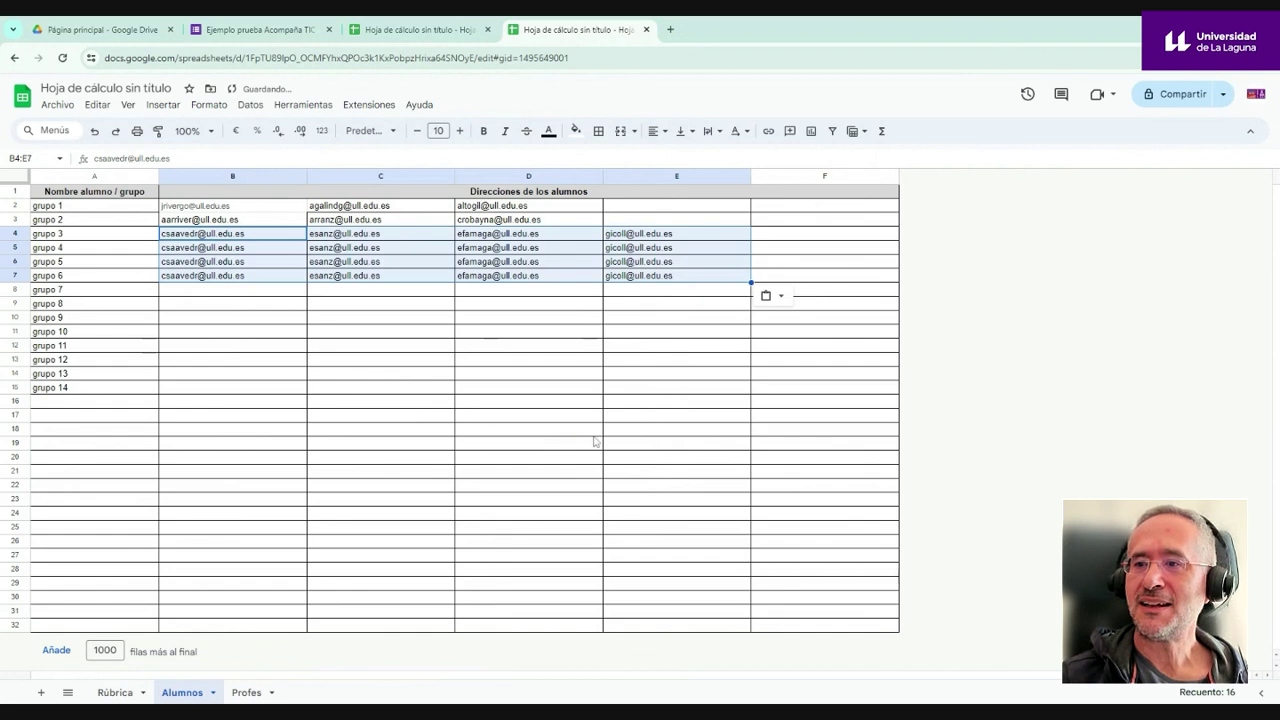
pyautogui.click(385, 319)
# - Delete rows 5 to 15, leaving only grupo 1 to grupo 3
pyautogui.moveTo(13, 249); pyautogui.dragTo(13, 387)
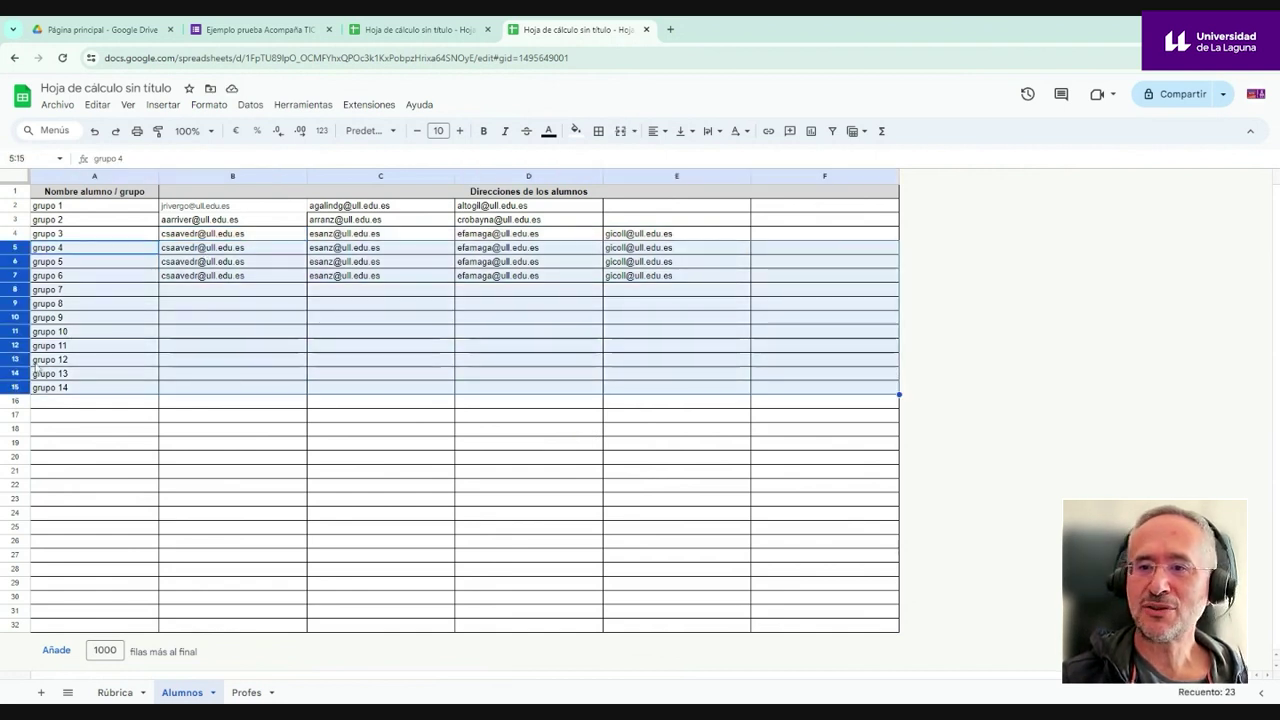
pyautogui.rightClick(19, 251)
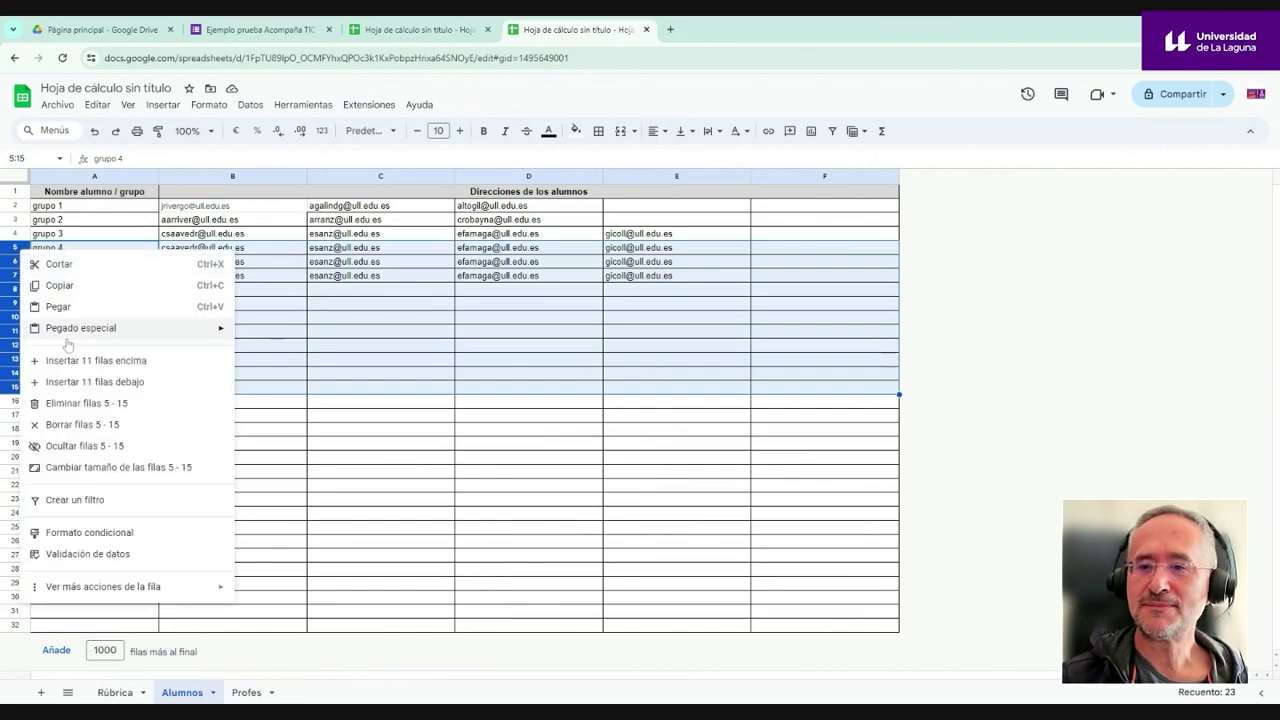
pyautogui.click(80, 403)
pyautogui.click(363, 472)
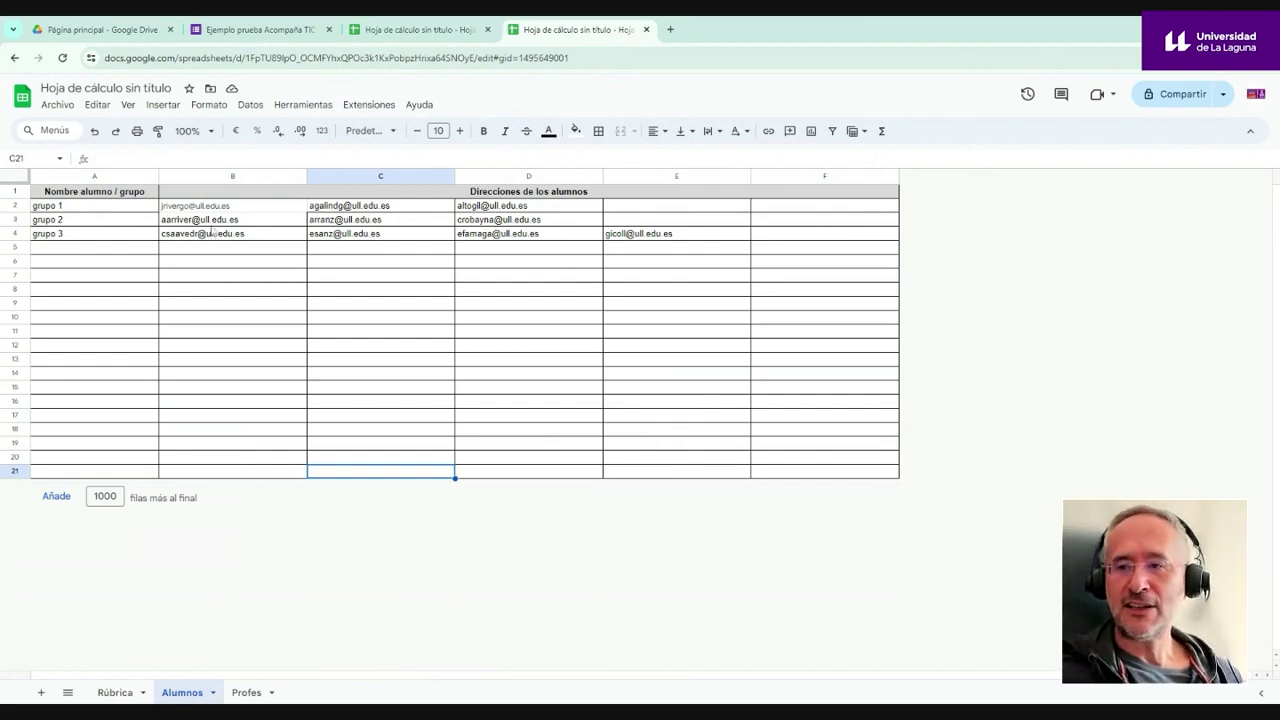
pyautogui.moveTo(210, 225)
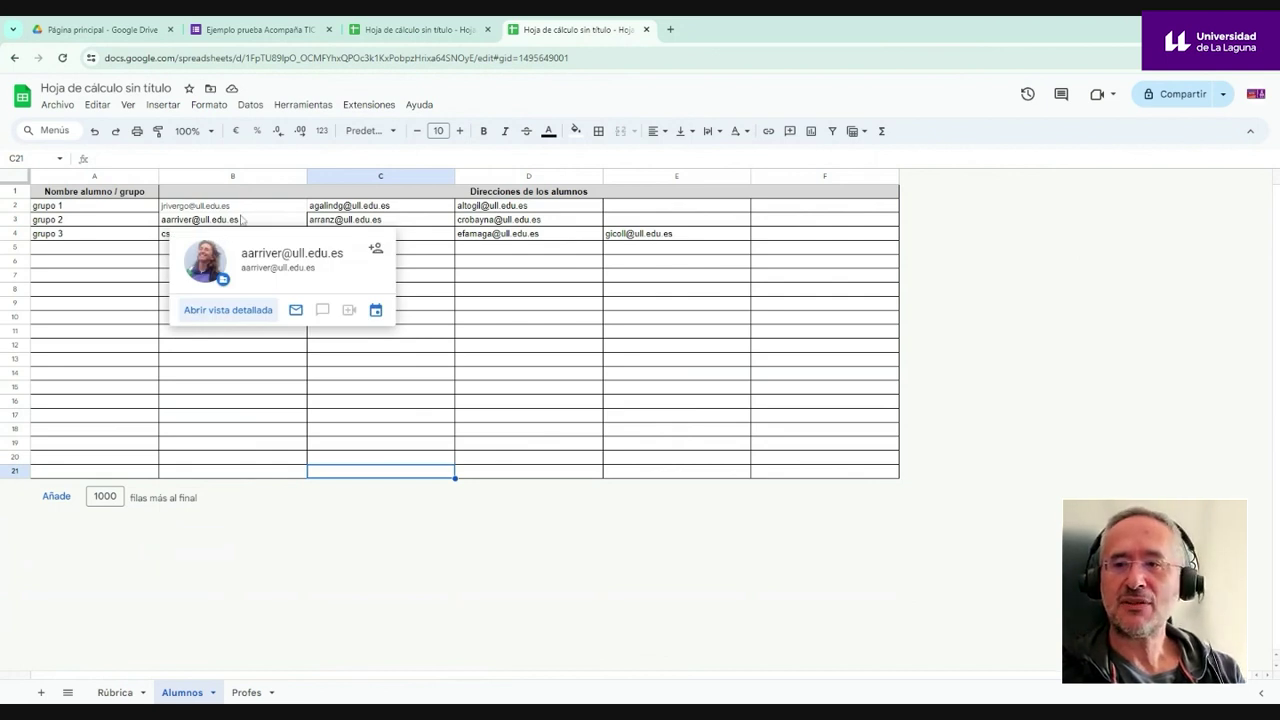
# - Create the CoRubrics form 'segundo formulario de prueba' with all rubric answers mandatory
pyautogui.click(370, 105)
pyautogui.moveTo(487, 237)
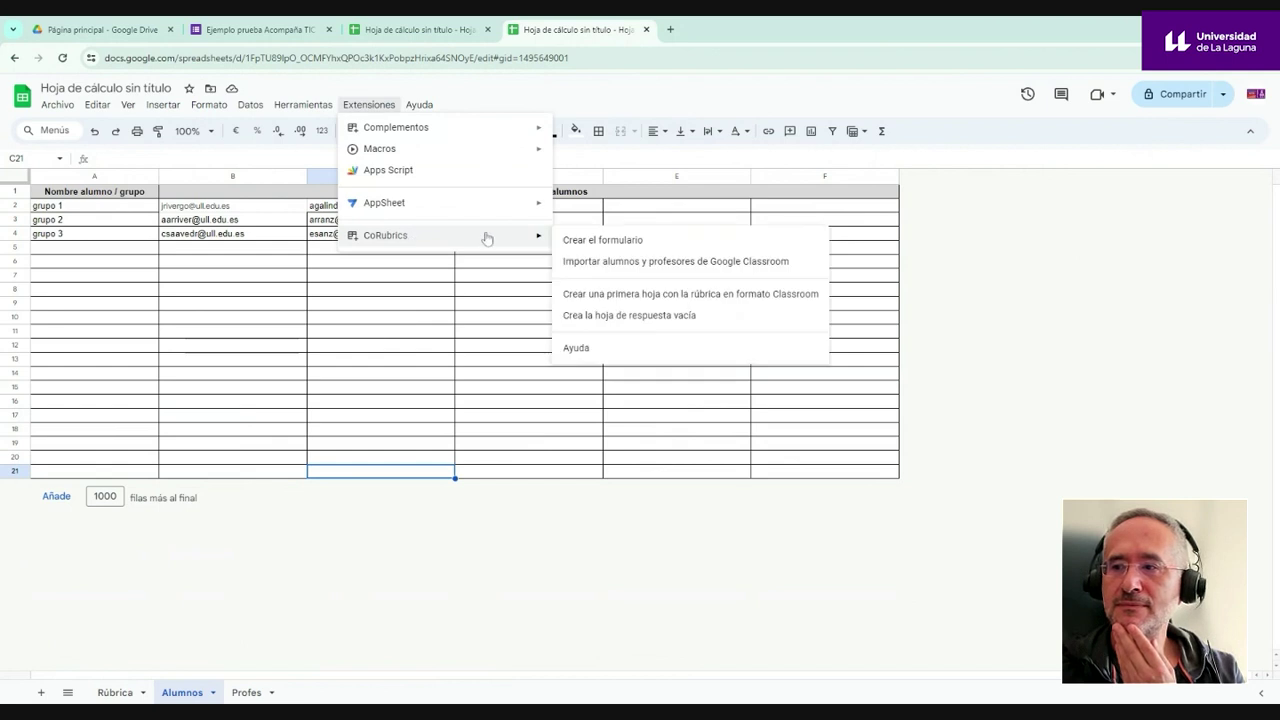
pyautogui.click(590, 241)
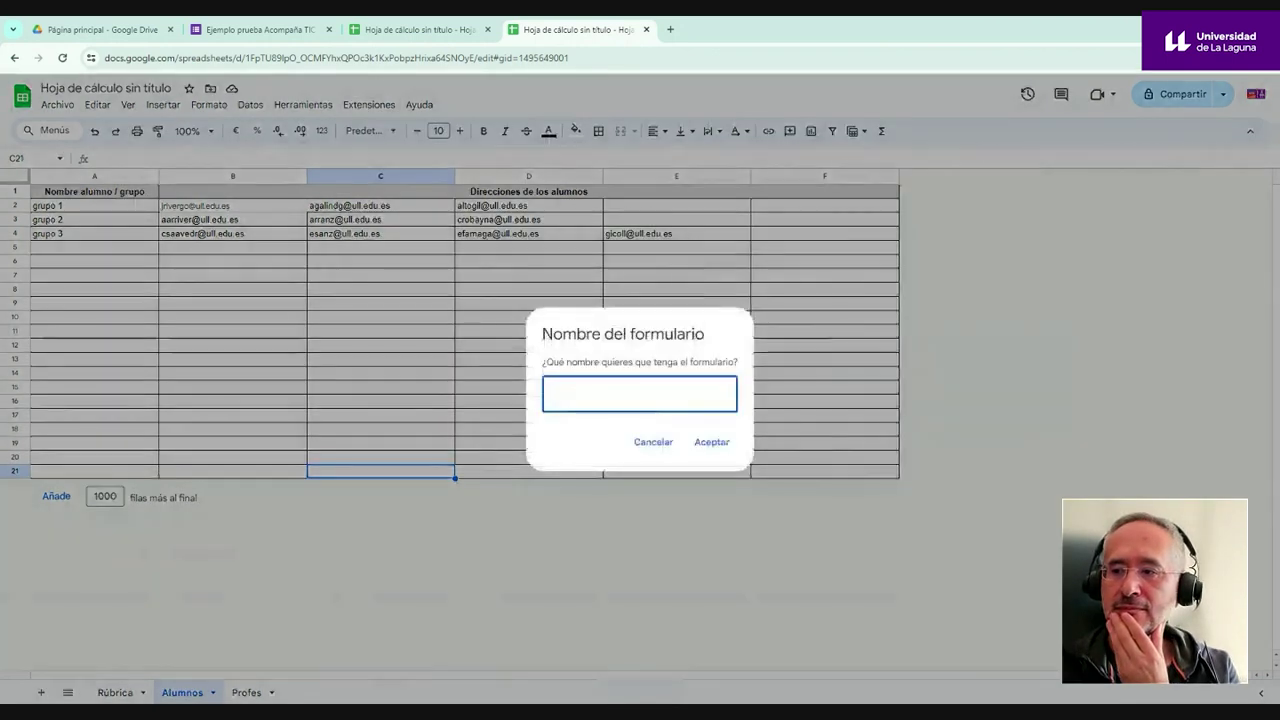
pyautogui.write('segundo formulario de prueba')
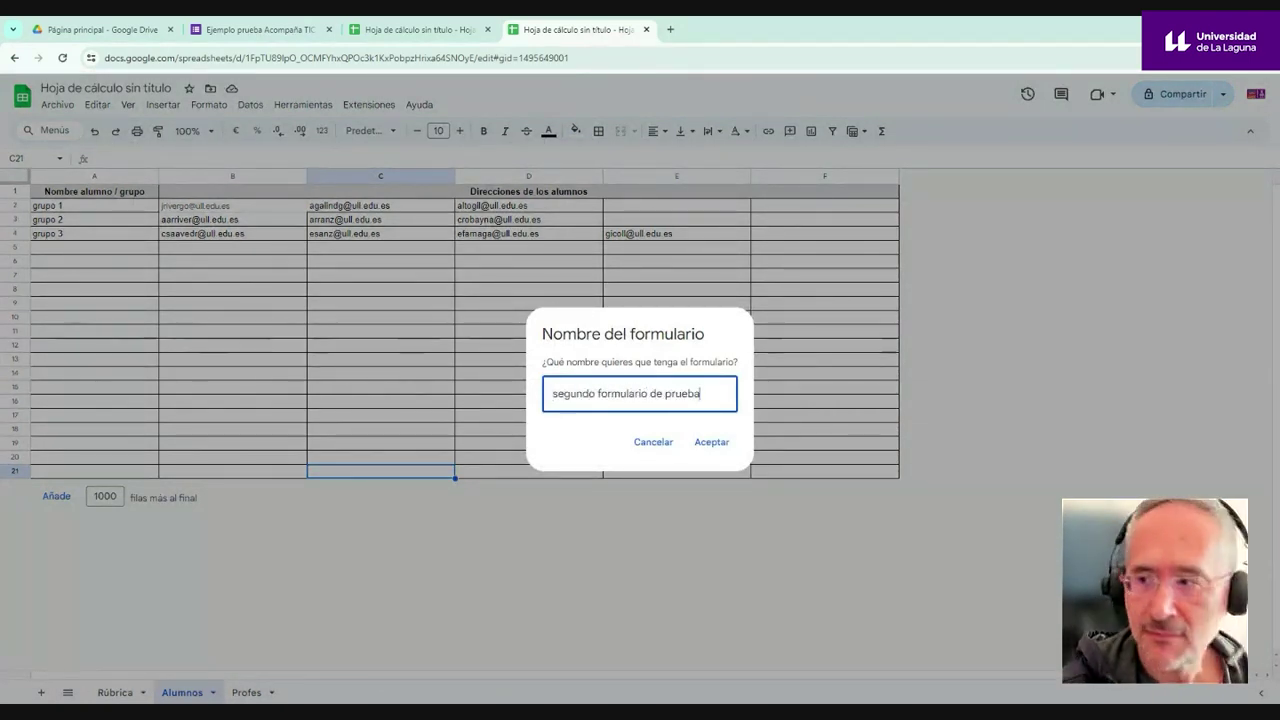
pyautogui.click(711, 443)
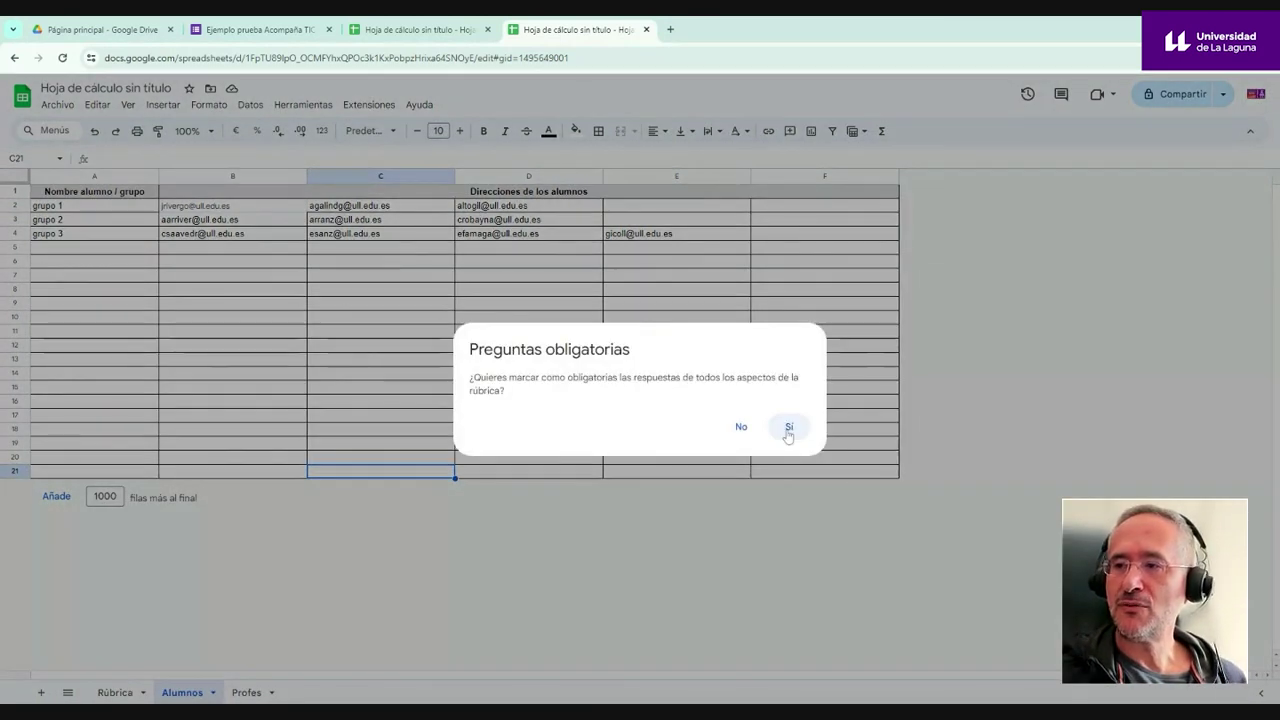
pyautogui.click(788, 430)
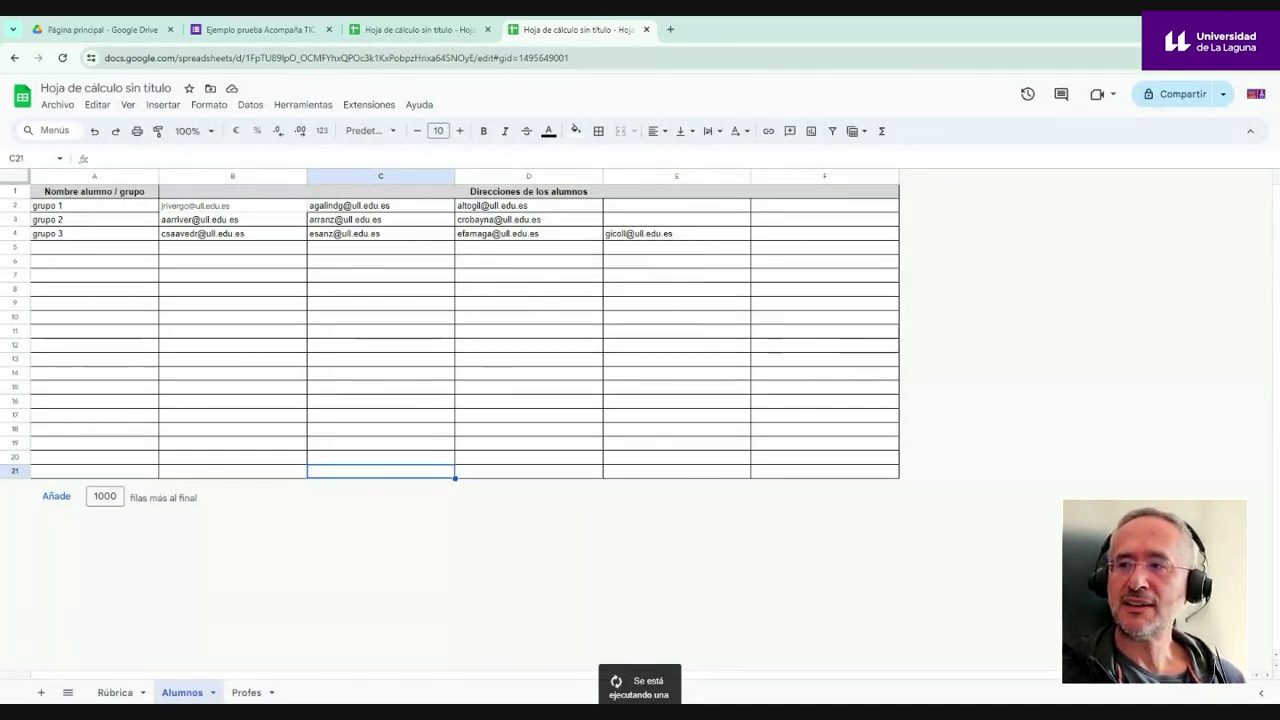
# - Send the new form to the students with CoRubrics, then move to Google Drive
pyautogui.click(369, 104)
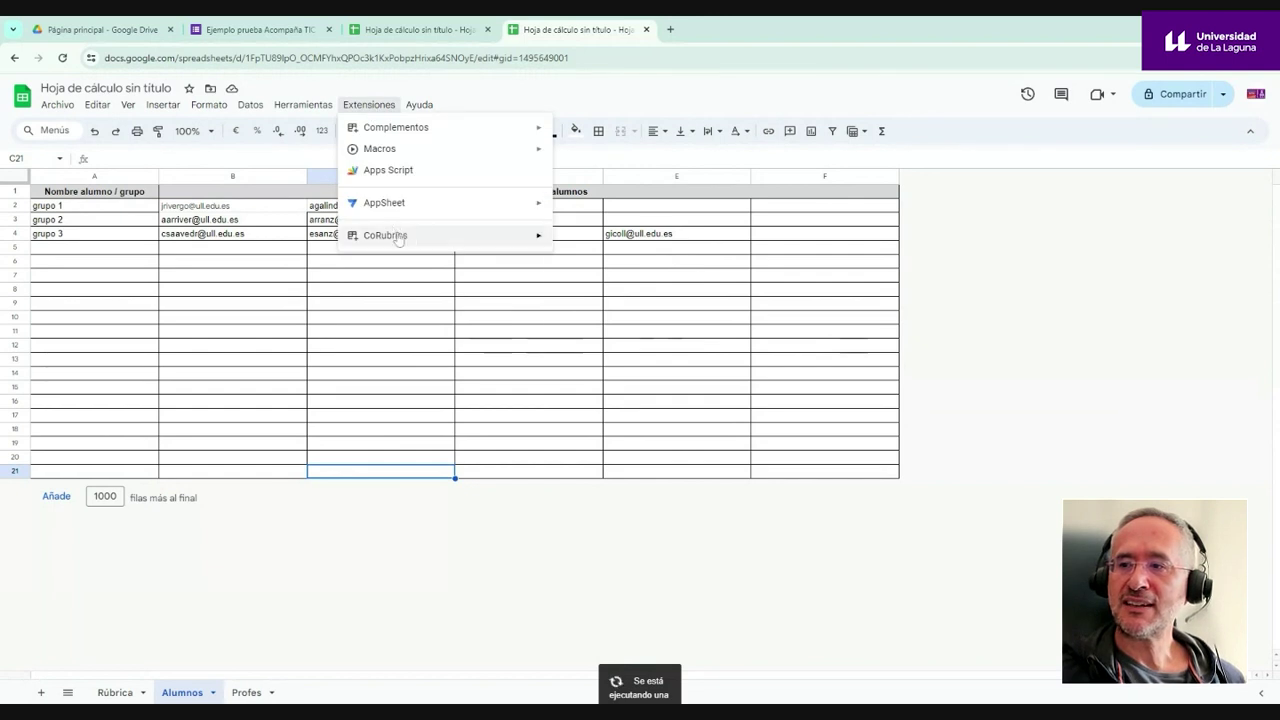
pyautogui.moveTo(398, 238)
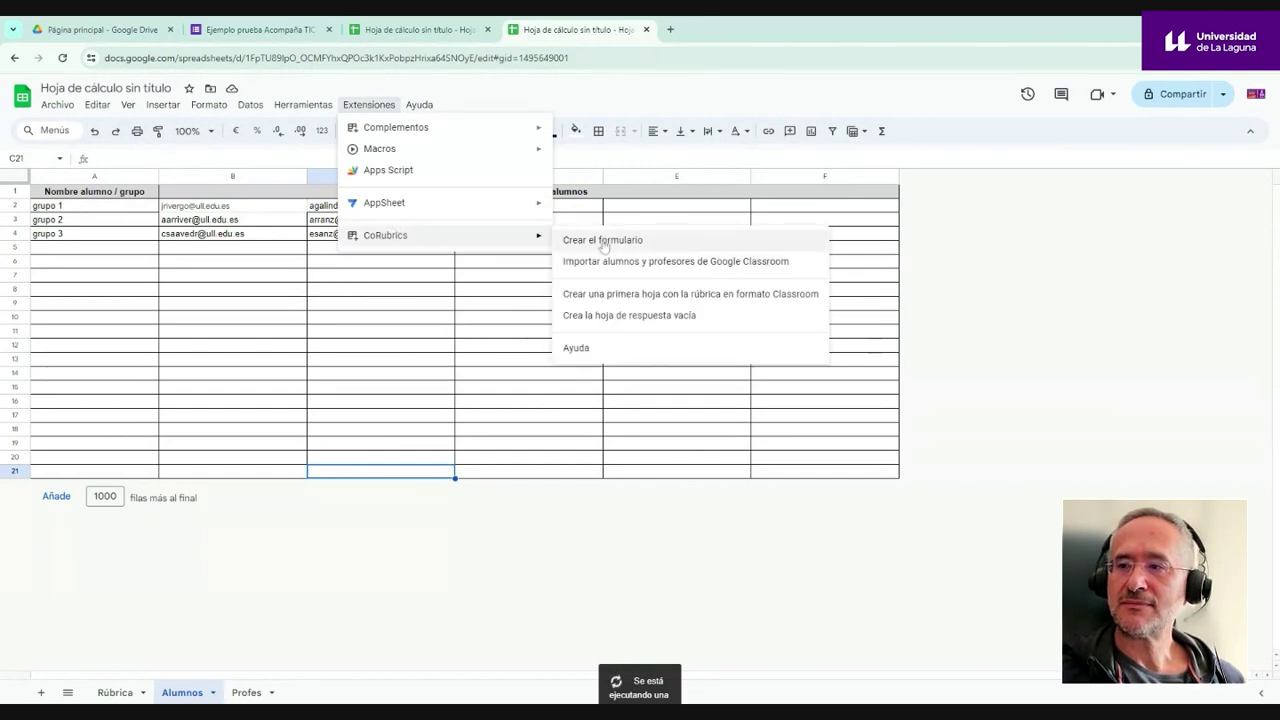
pyautogui.click(447, 304)
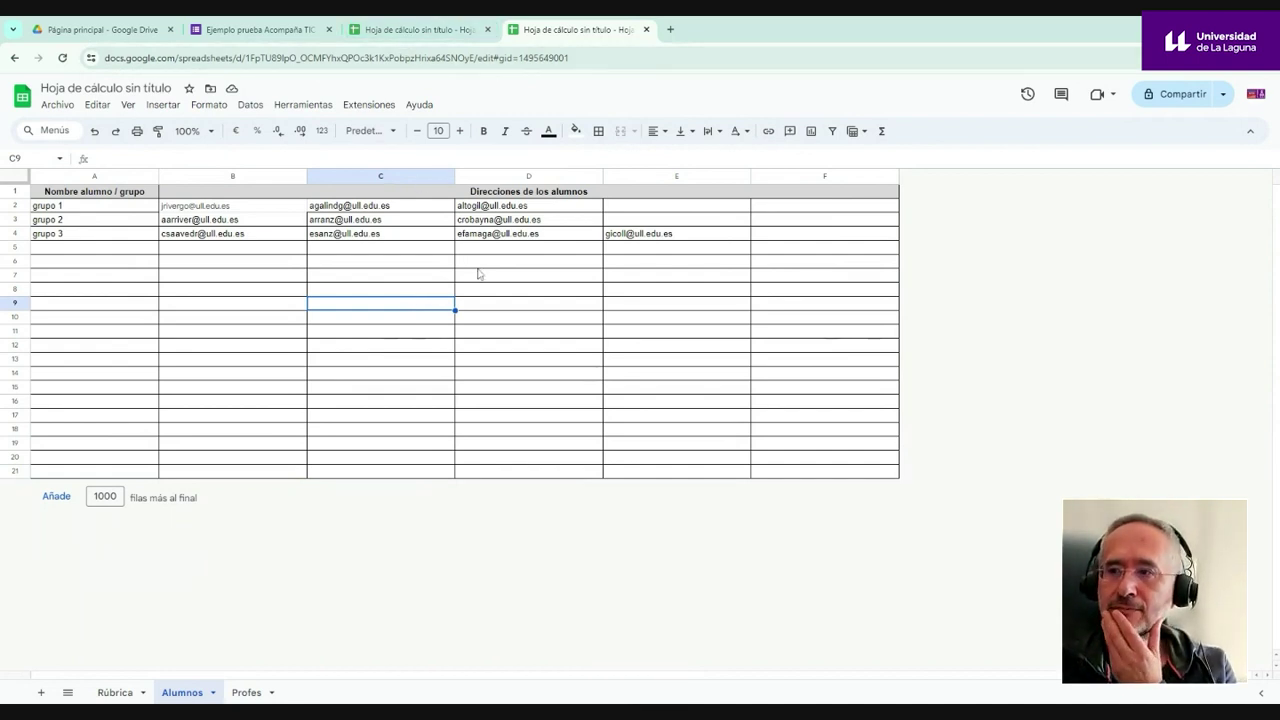
pyautogui.click(369, 105)
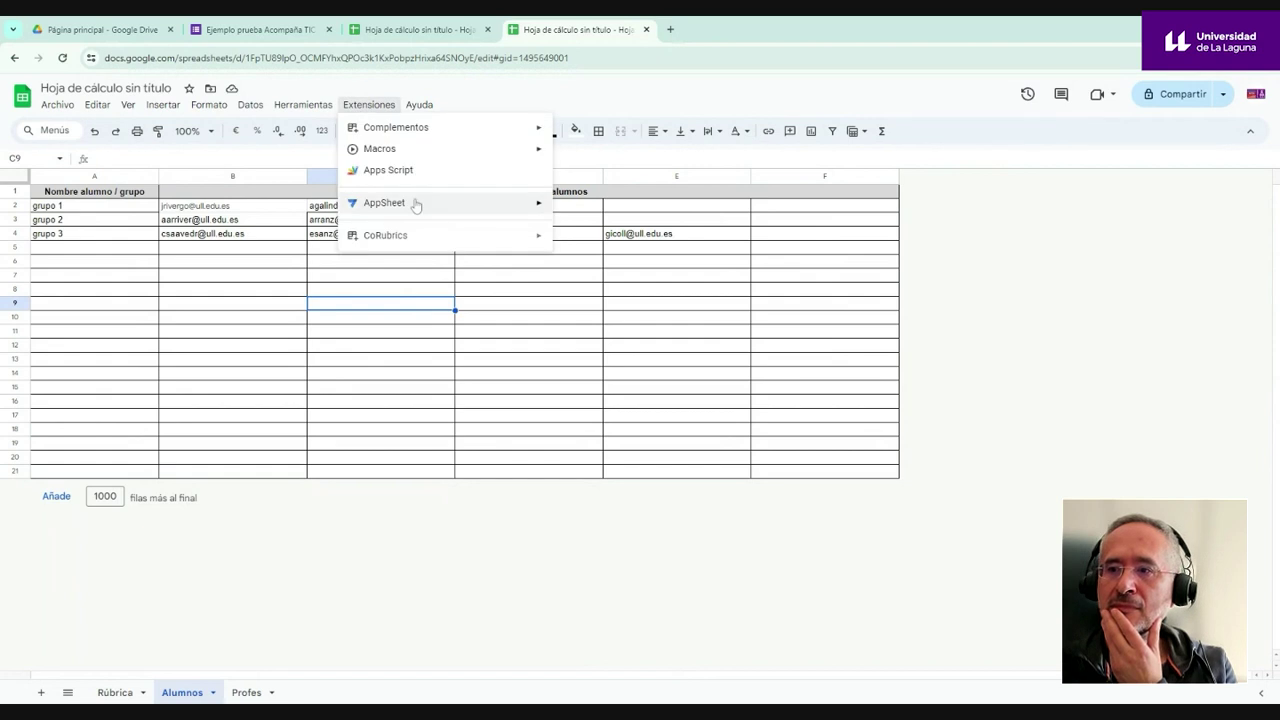
pyautogui.moveTo(500, 238)
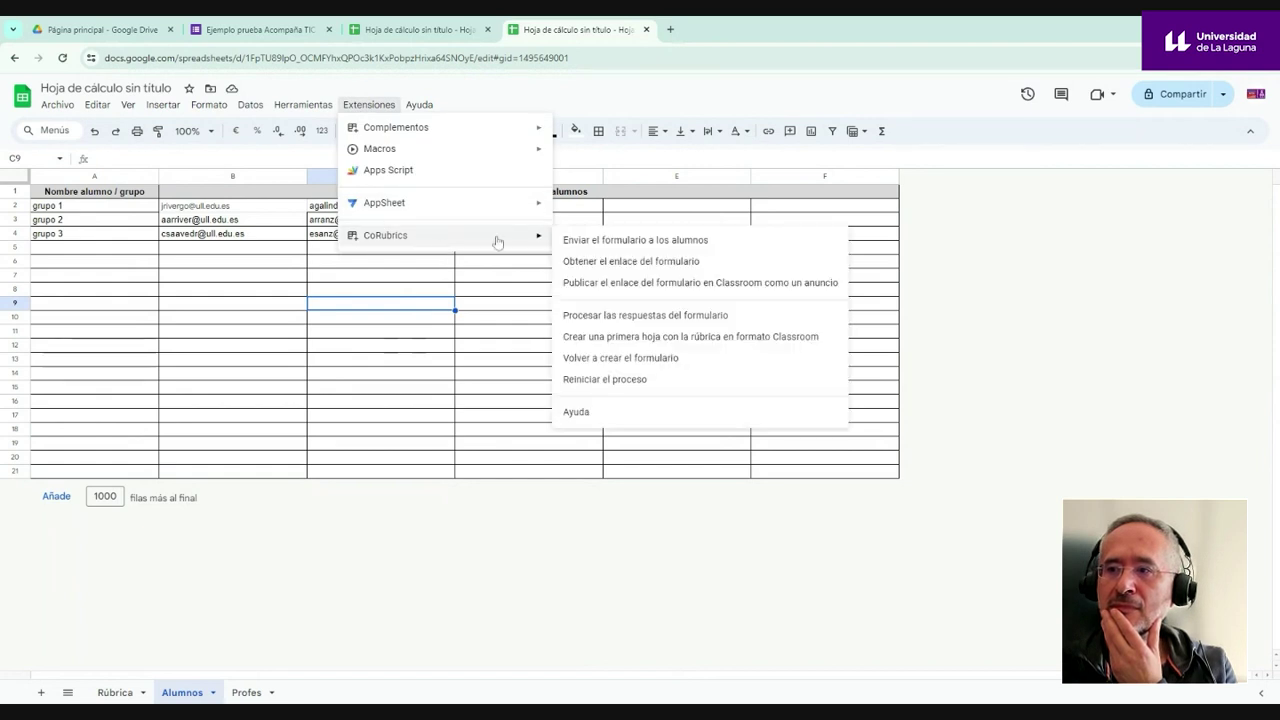
pyautogui.click(606, 247)
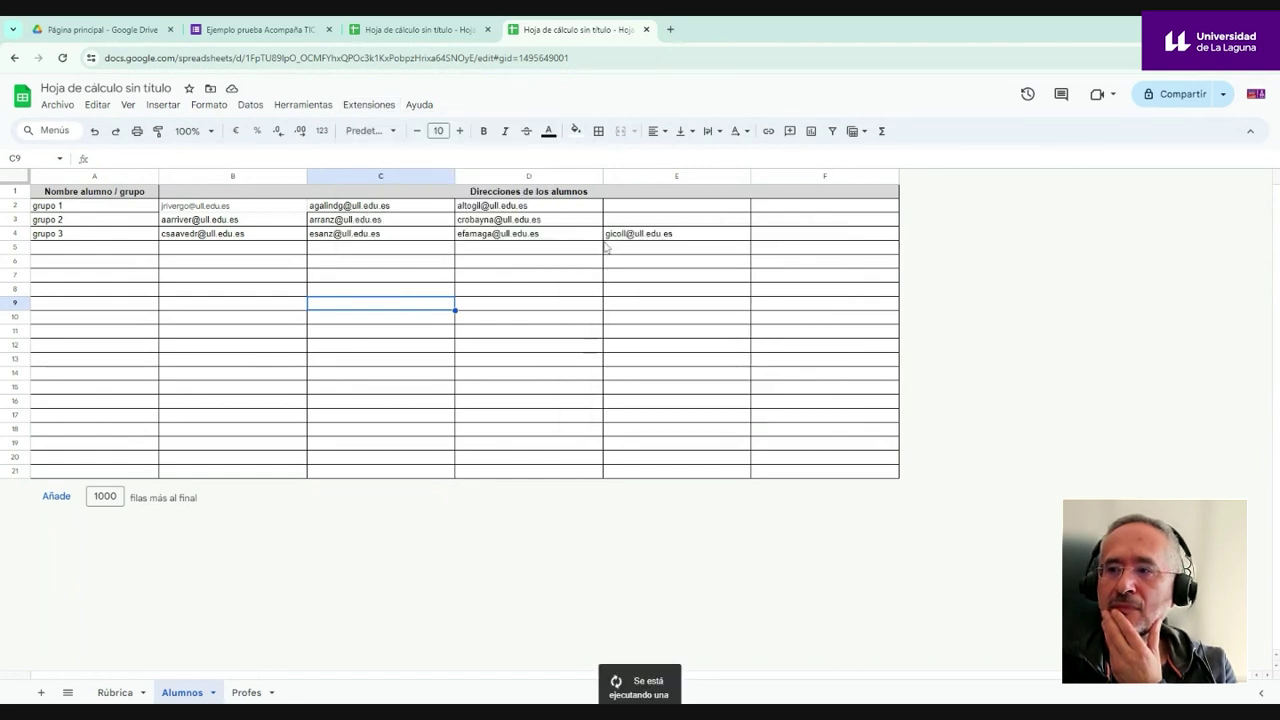
pyautogui.click(145, 29)
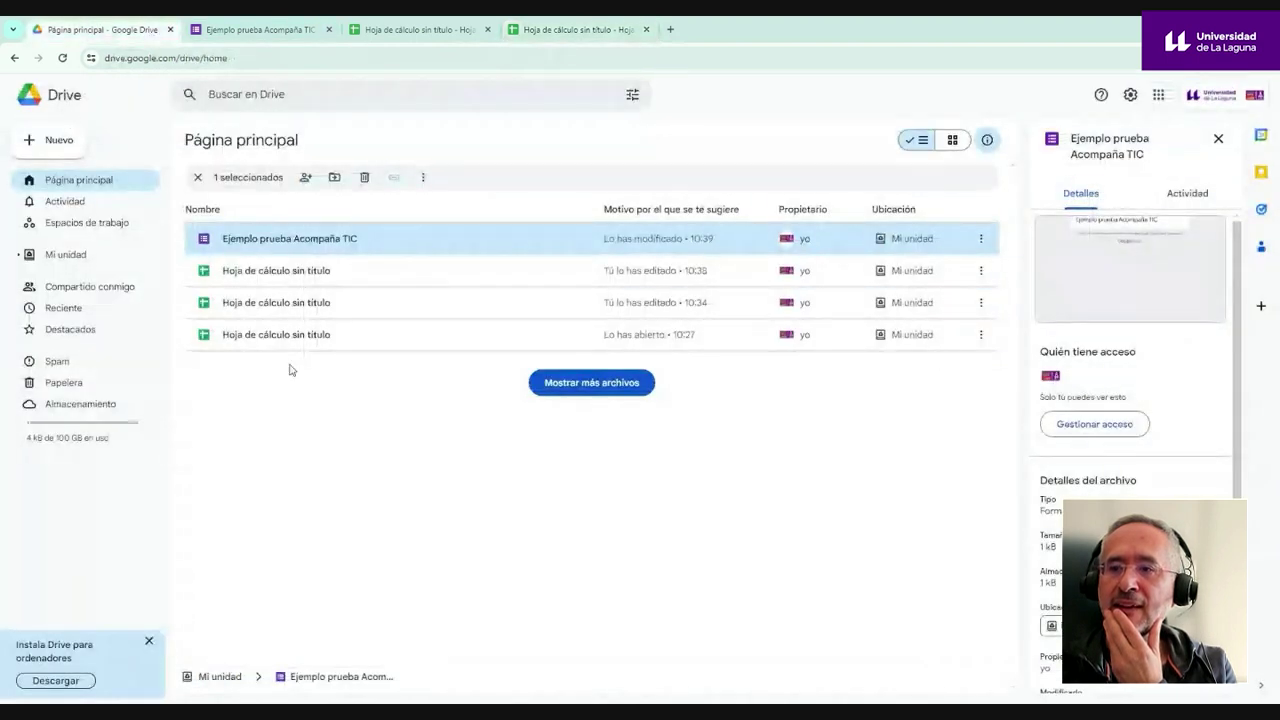
pyautogui.click(291, 378)
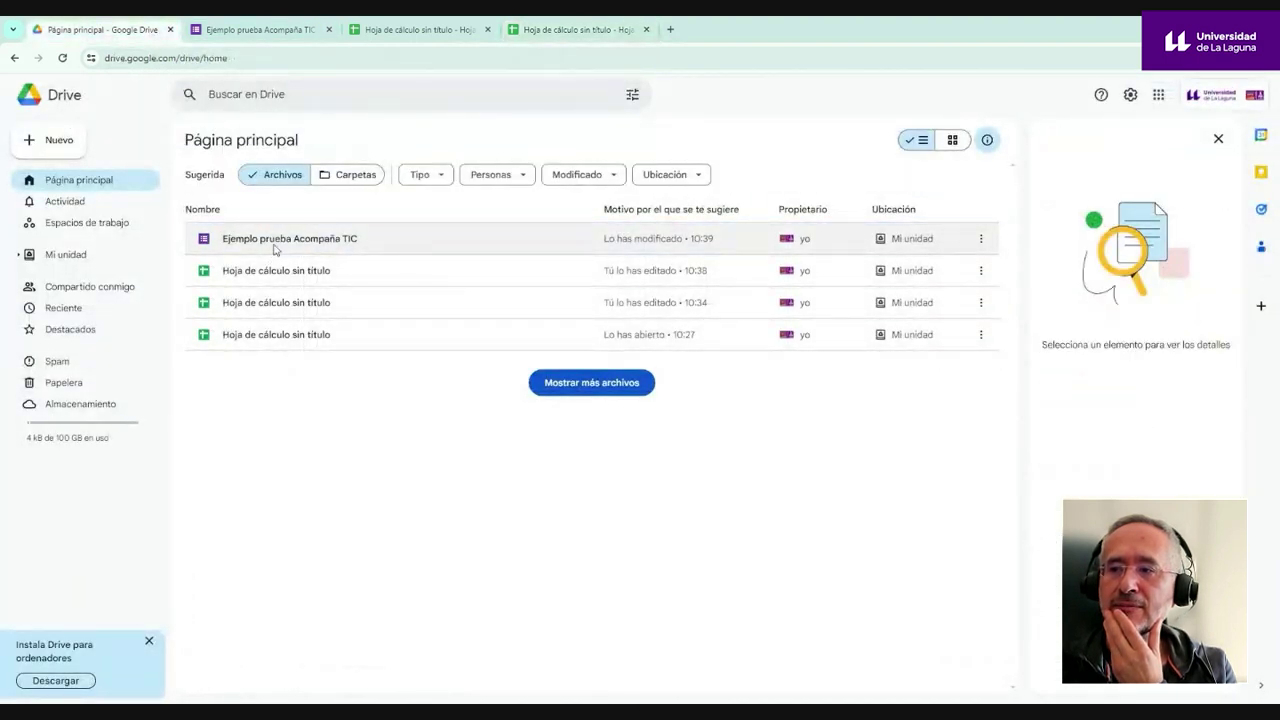
# - Reload Drive and open the 'segundo formulario de prueba' form
pyautogui.click(62, 58)
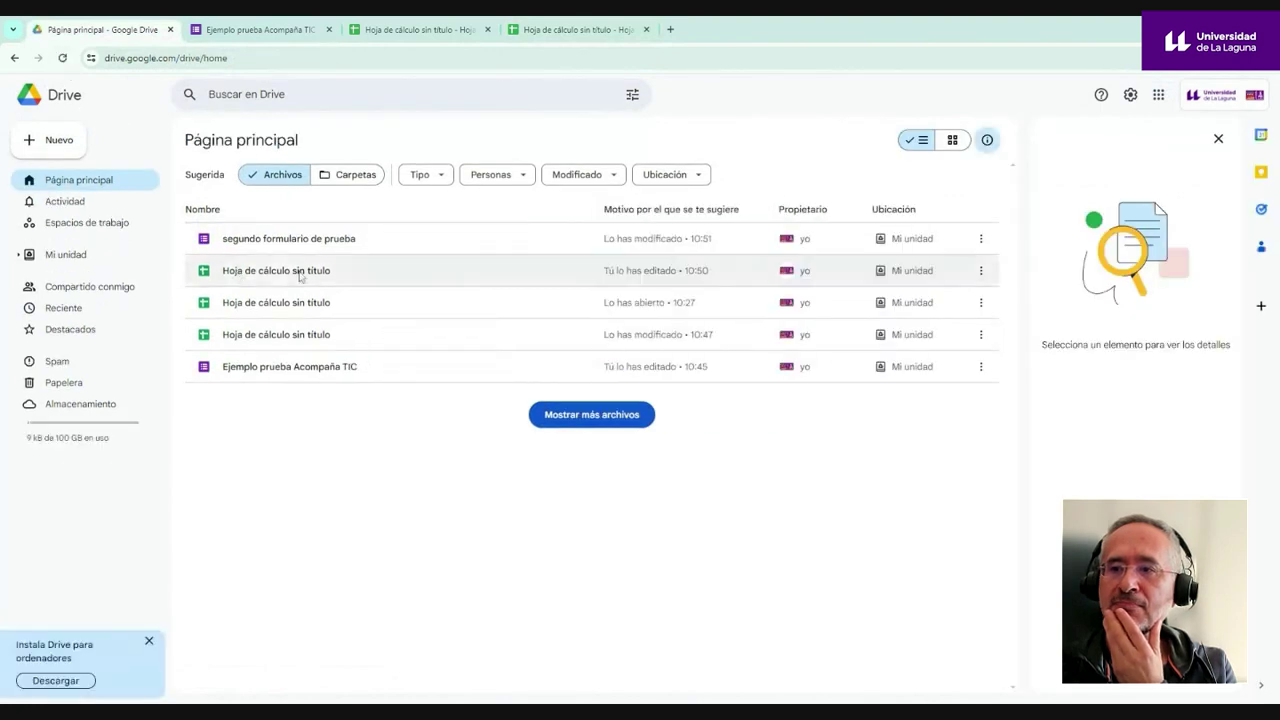
pyautogui.doubleClick(310, 243)
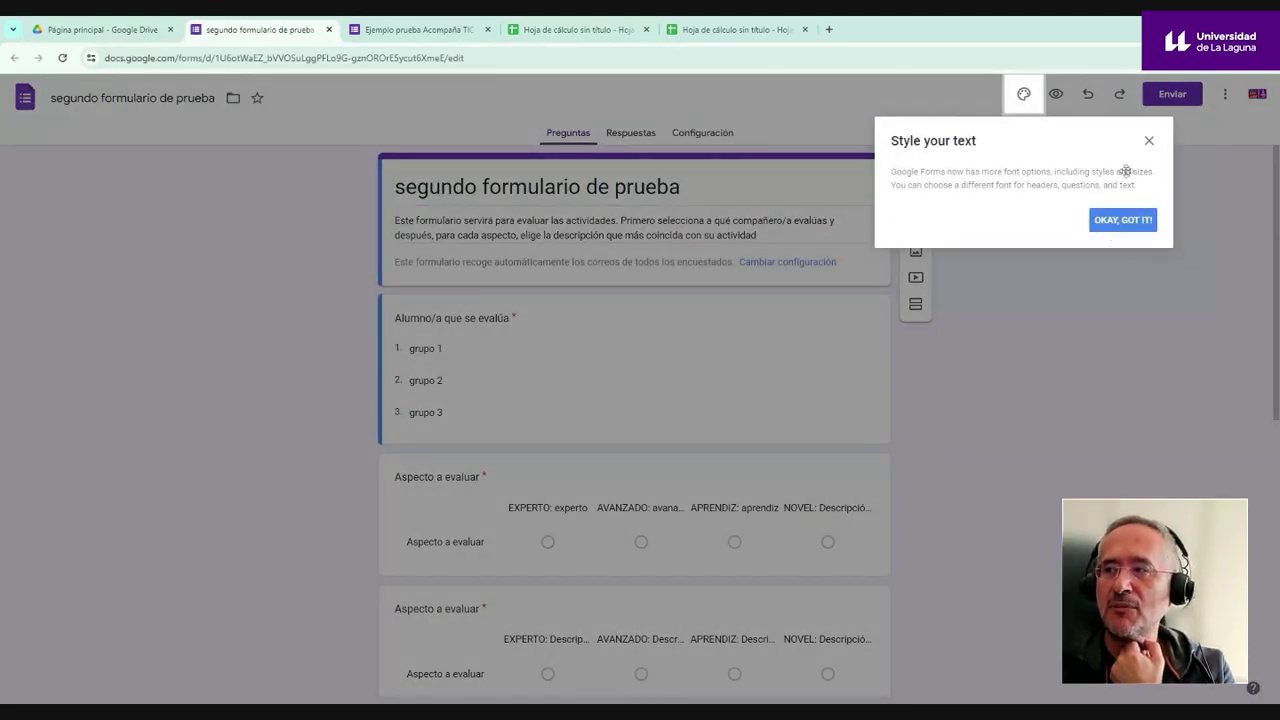
# - Preview 'segundo formulario de prueba' choosing grupo 1, then return to the student e-mail spreadsheet
pyautogui.click(1149, 143)
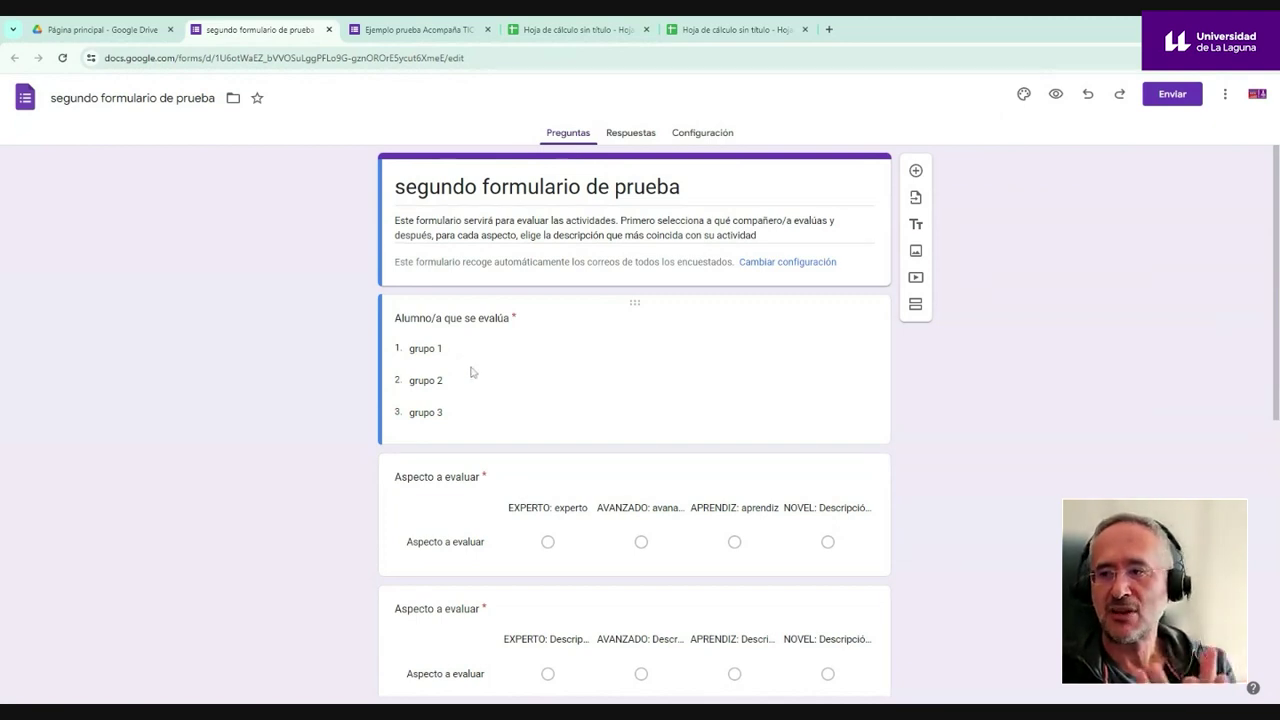
pyautogui.click(1055, 94)
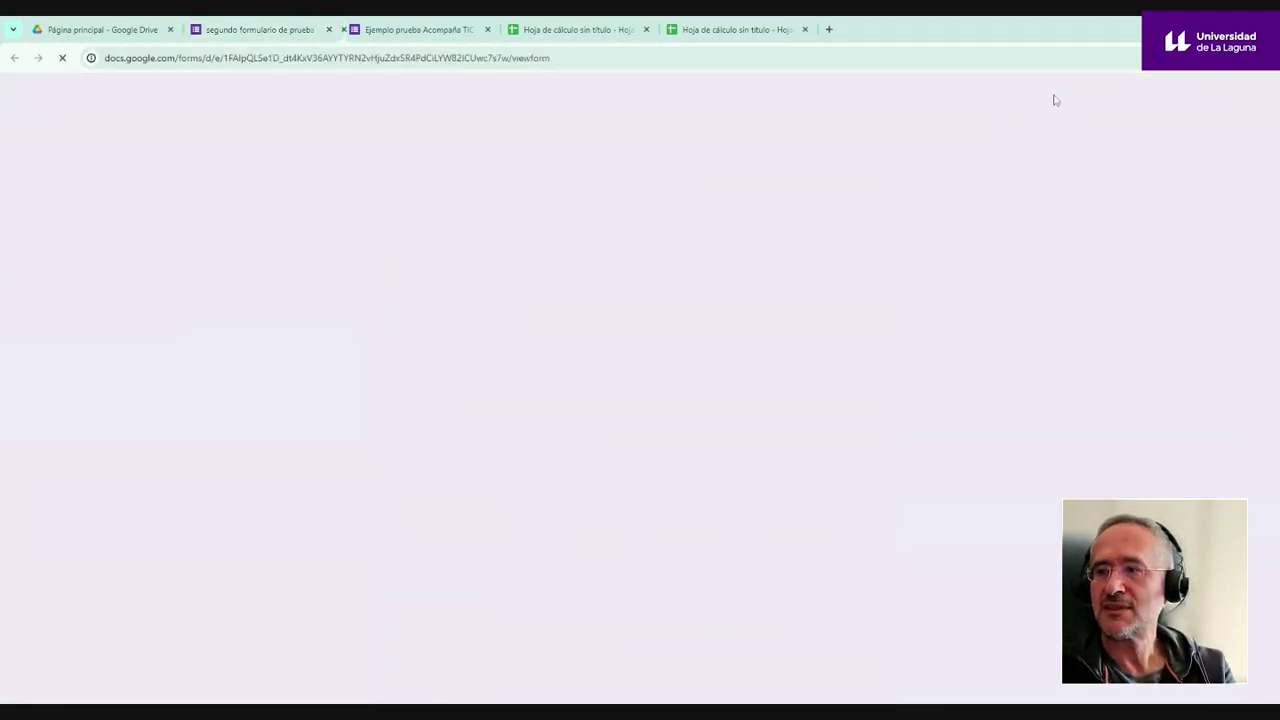
pyautogui.click(540, 420)
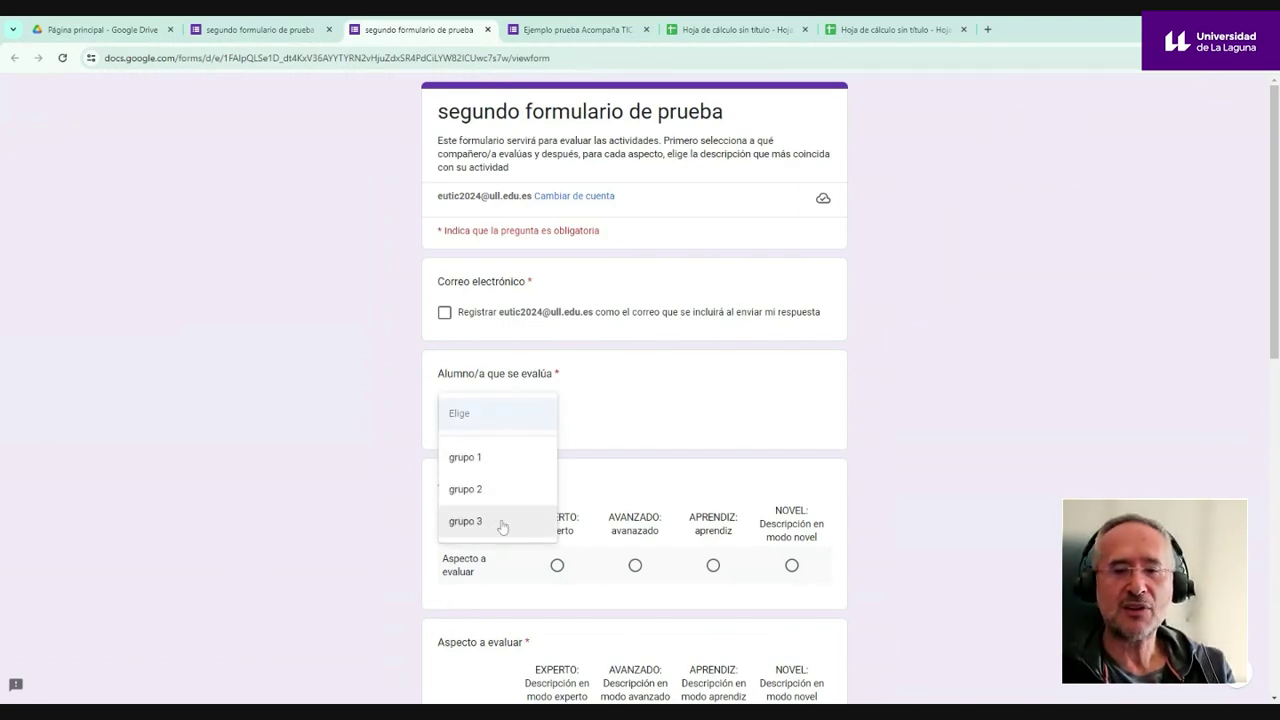
pyautogui.click(500, 462)
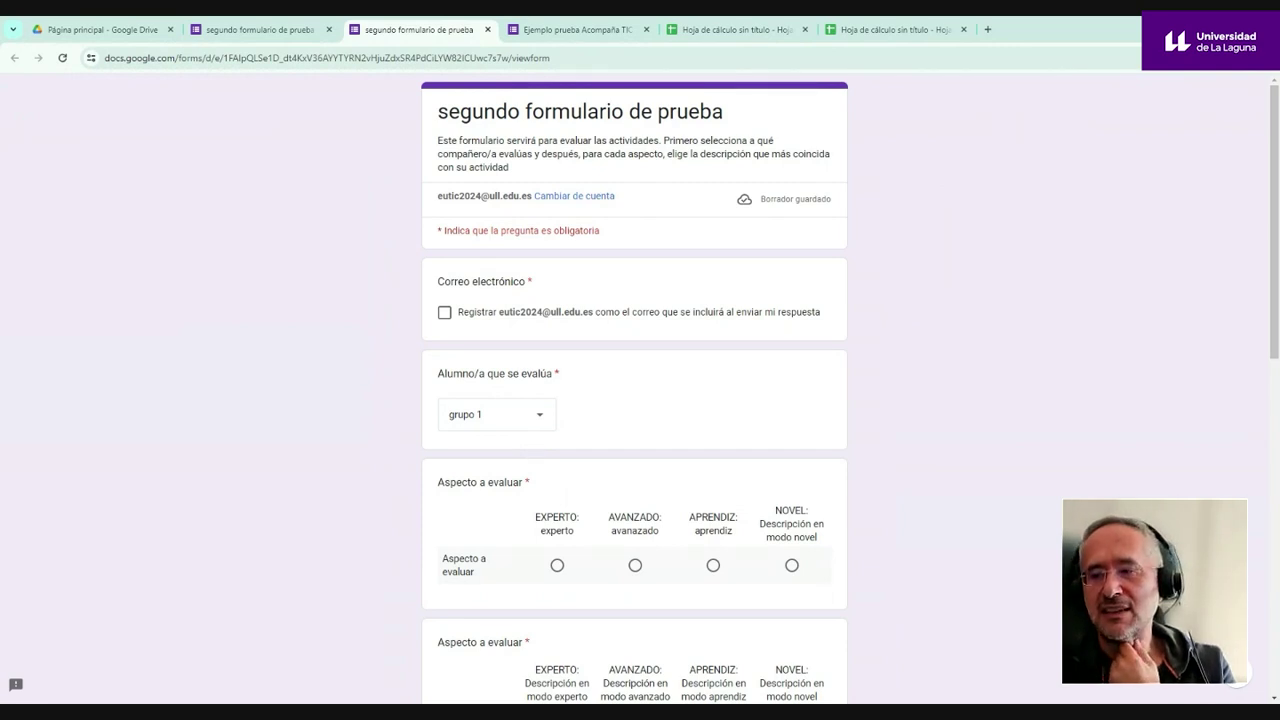
pyautogui.scroll(-10, 555, 440)
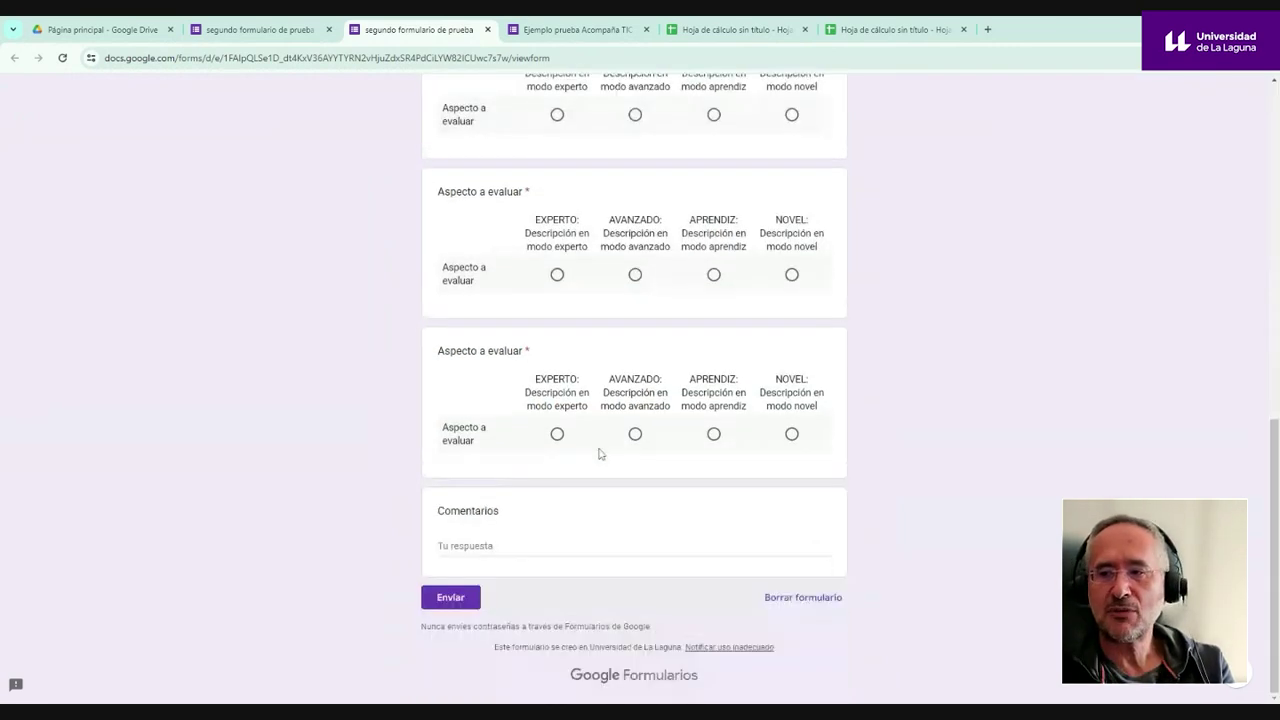
pyautogui.scroll(1, 575, 444)
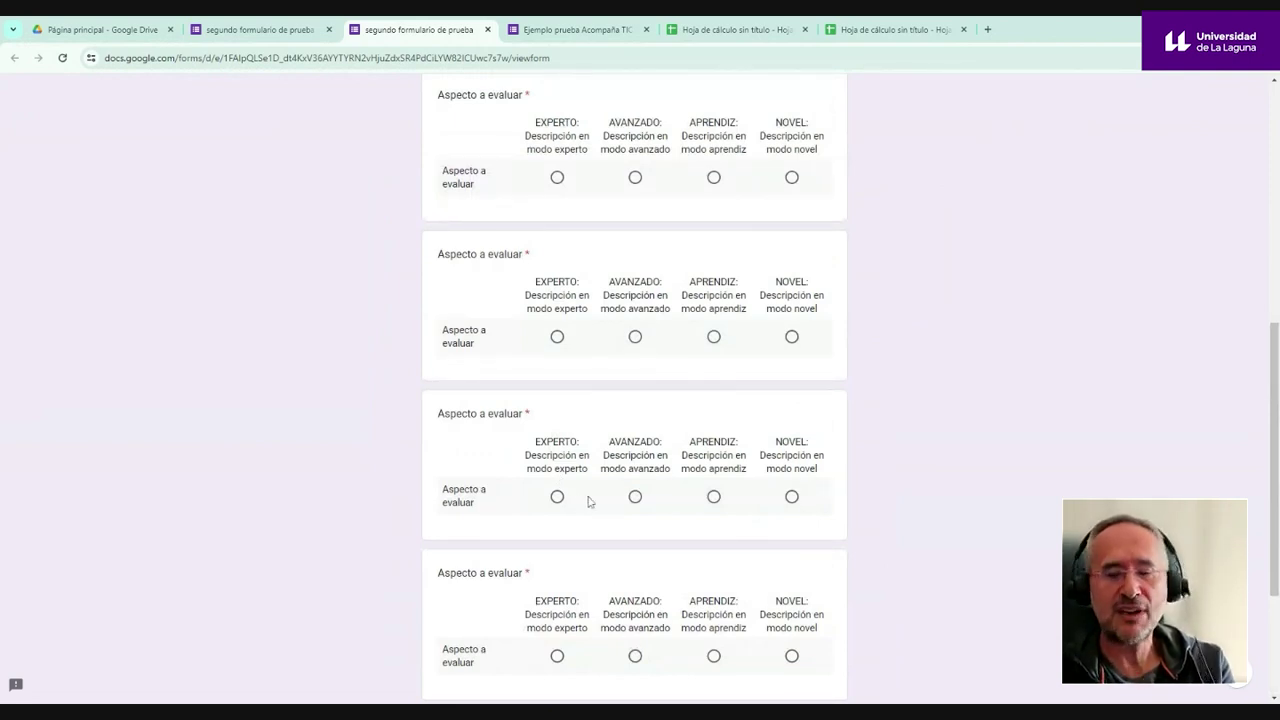
pyautogui.scroll(10, 596, 405)
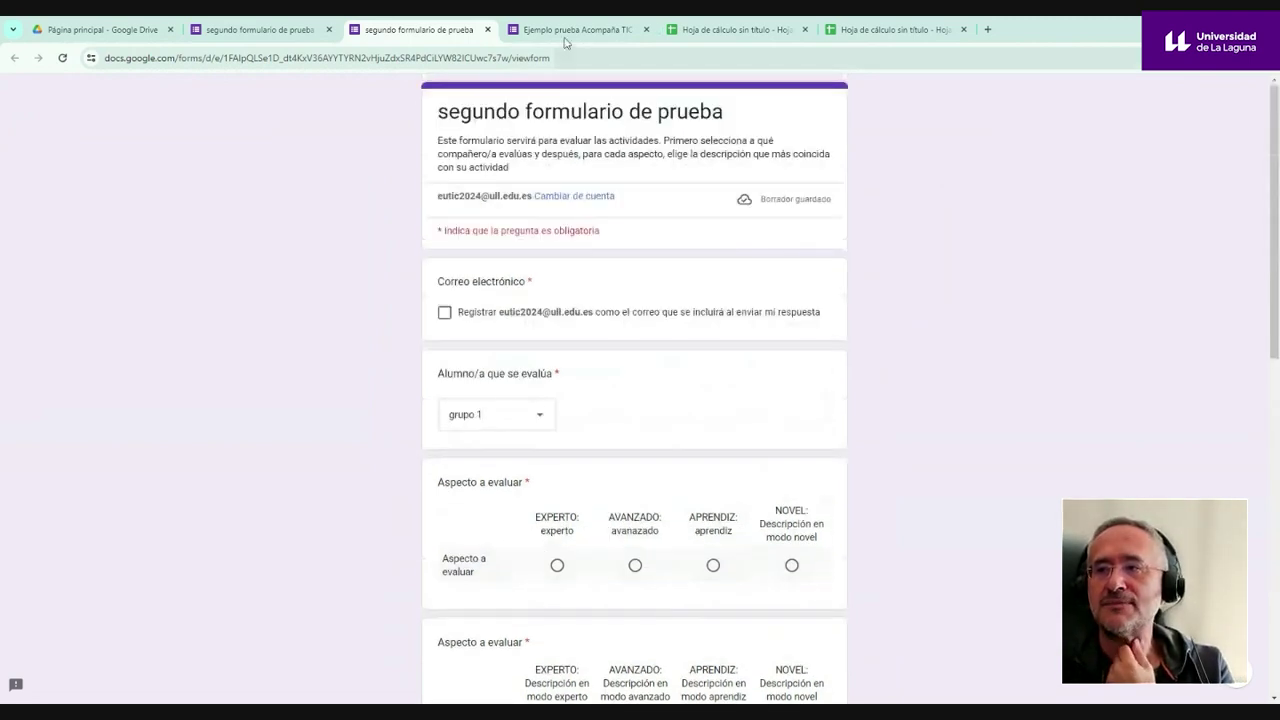
pyautogui.click(735, 29)
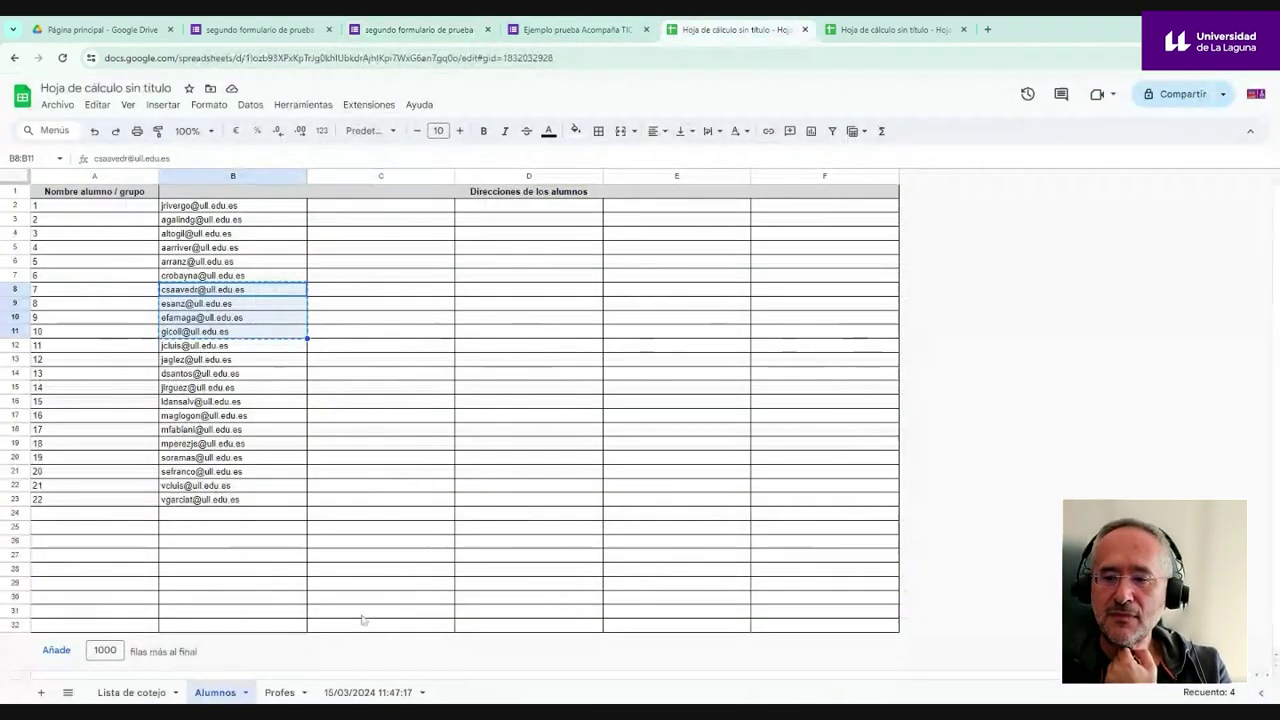
# - Switch to the 15/03/2024 11:47:17 results sheet
pyautogui.click(363, 320)
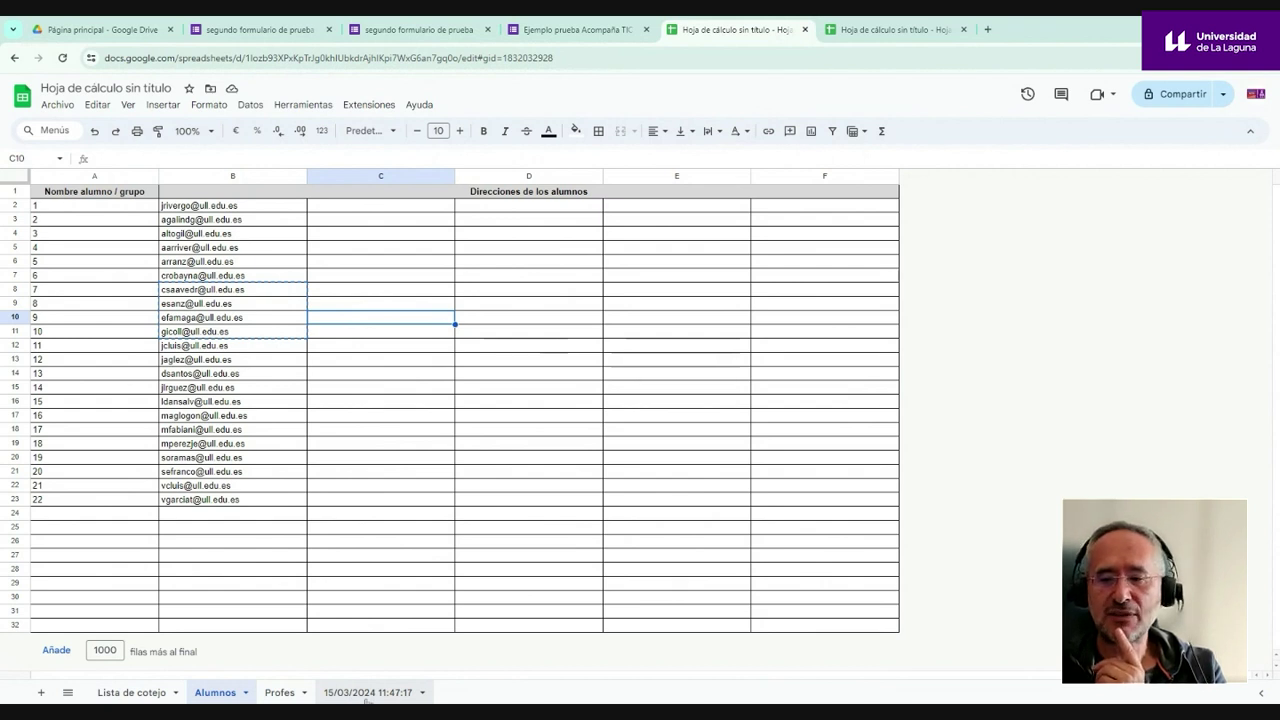
pyautogui.click(367, 699)
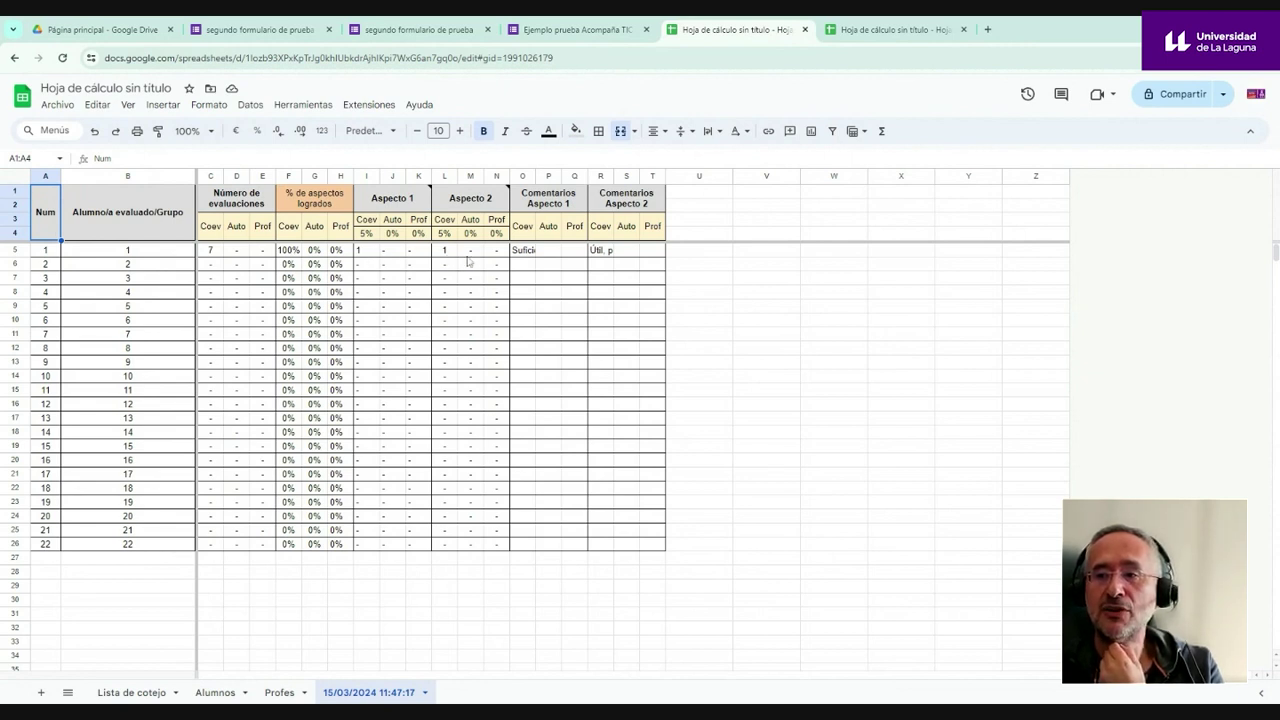
# - Read student 1's Aspecto 1 and Aspecto 2 comments in O5 and R5, then view form responses
pyautogui.click(534, 253)
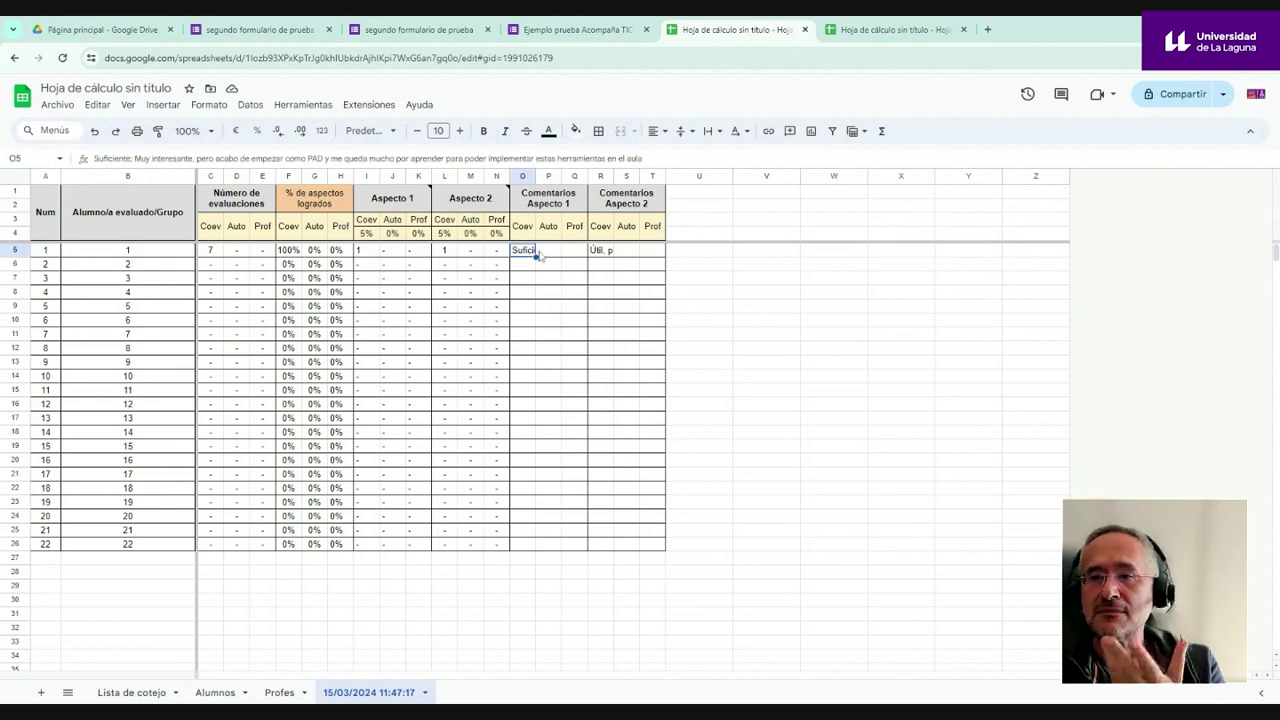
pyautogui.click(600, 251)
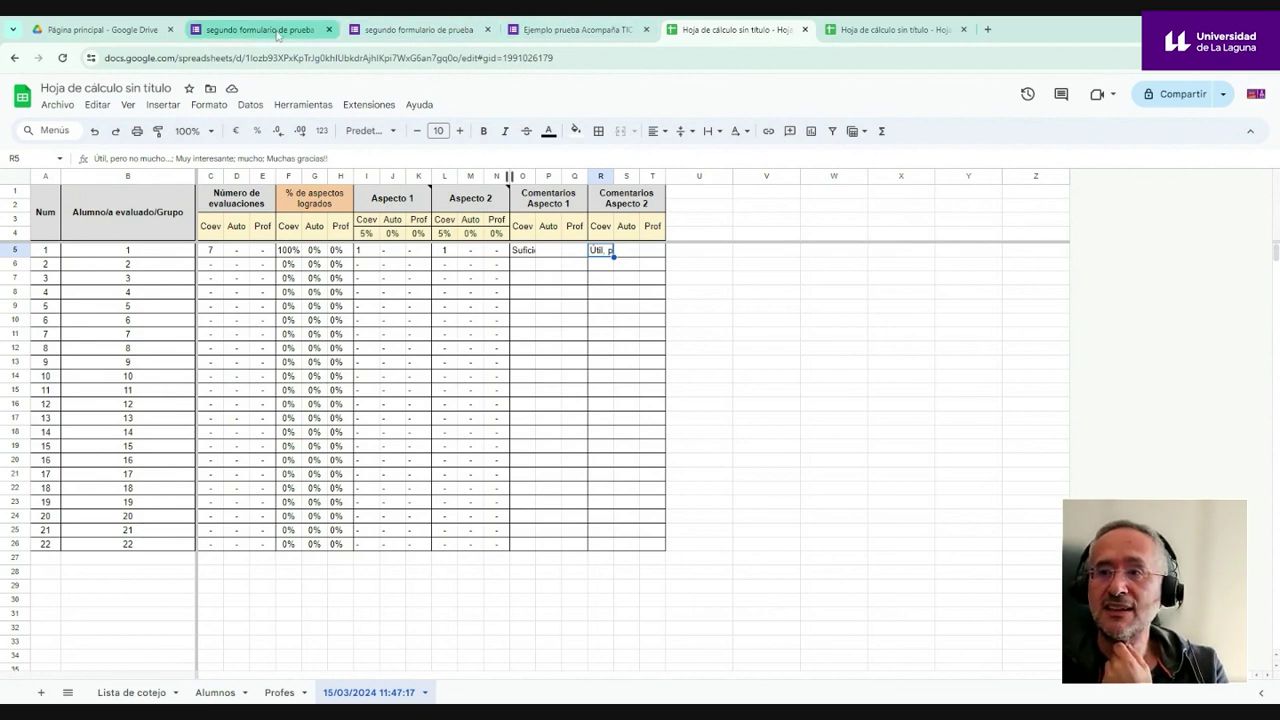
pyautogui.click(545, 30)
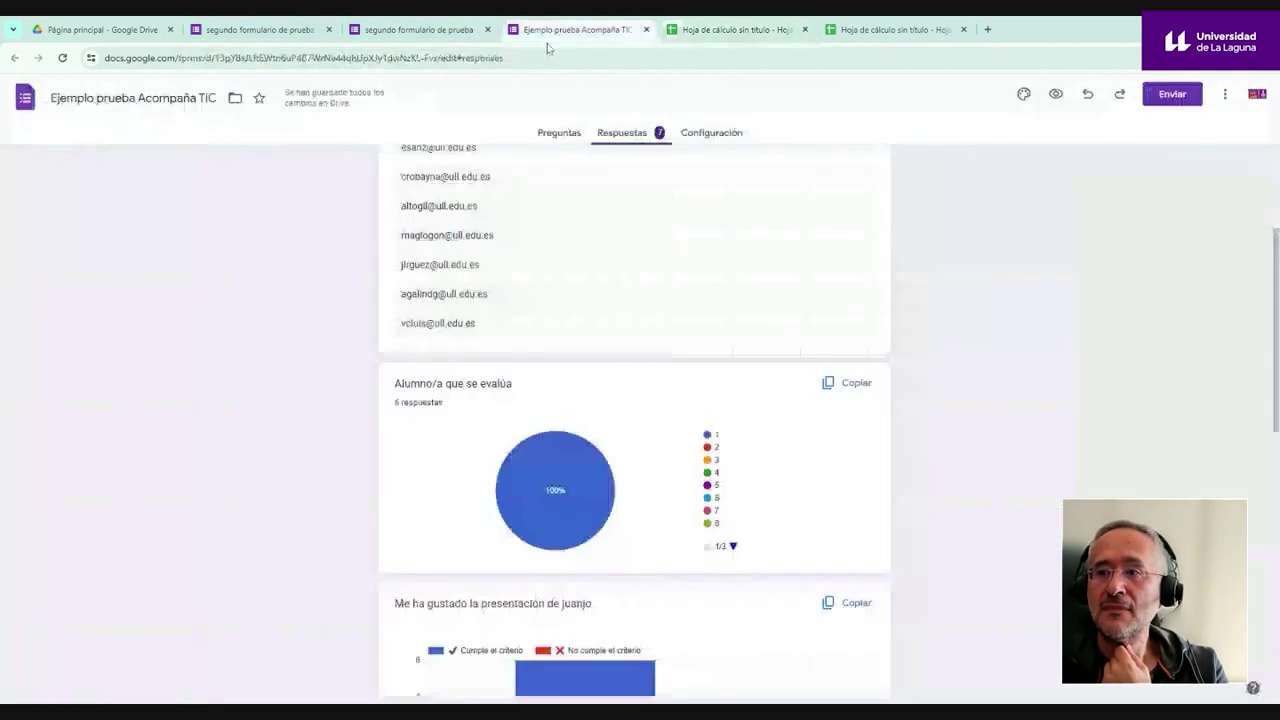
# - Preview Ejemplo prueba Acompaña TIC, mark Me ha resultado útil as met, and submit
pyautogui.click(1055, 94)
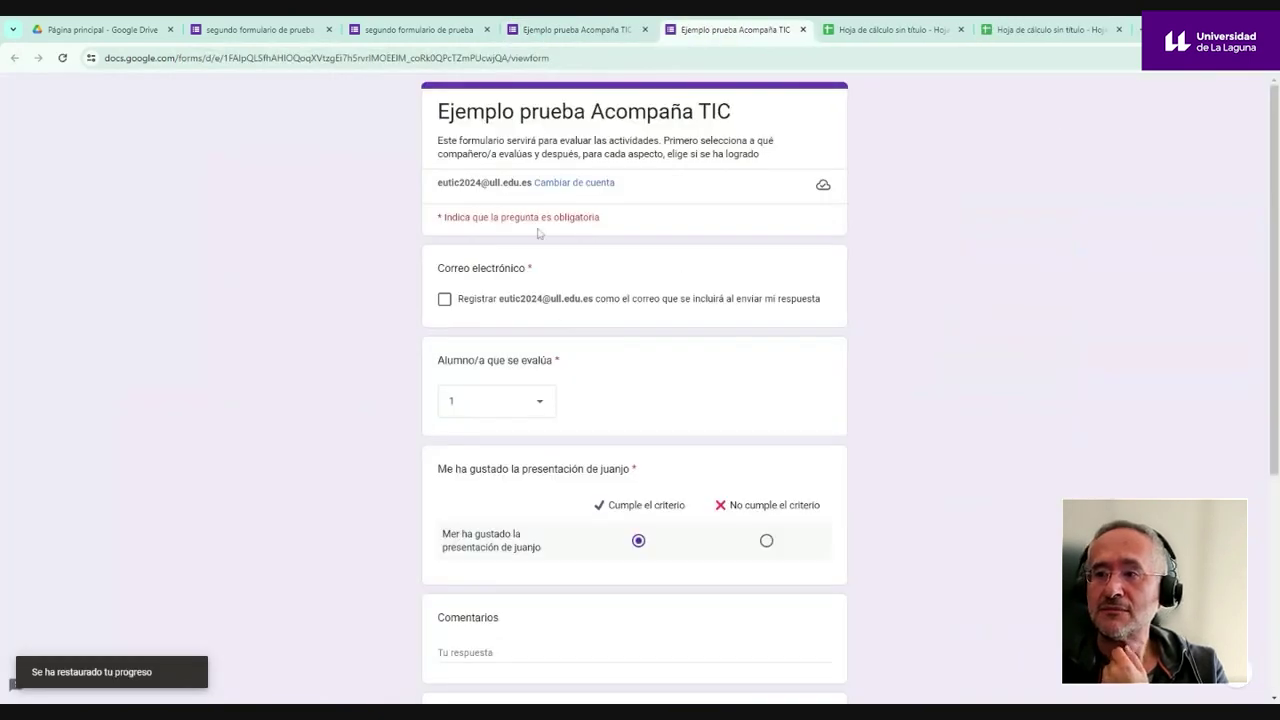
pyautogui.scroll(-3, 640, 401)
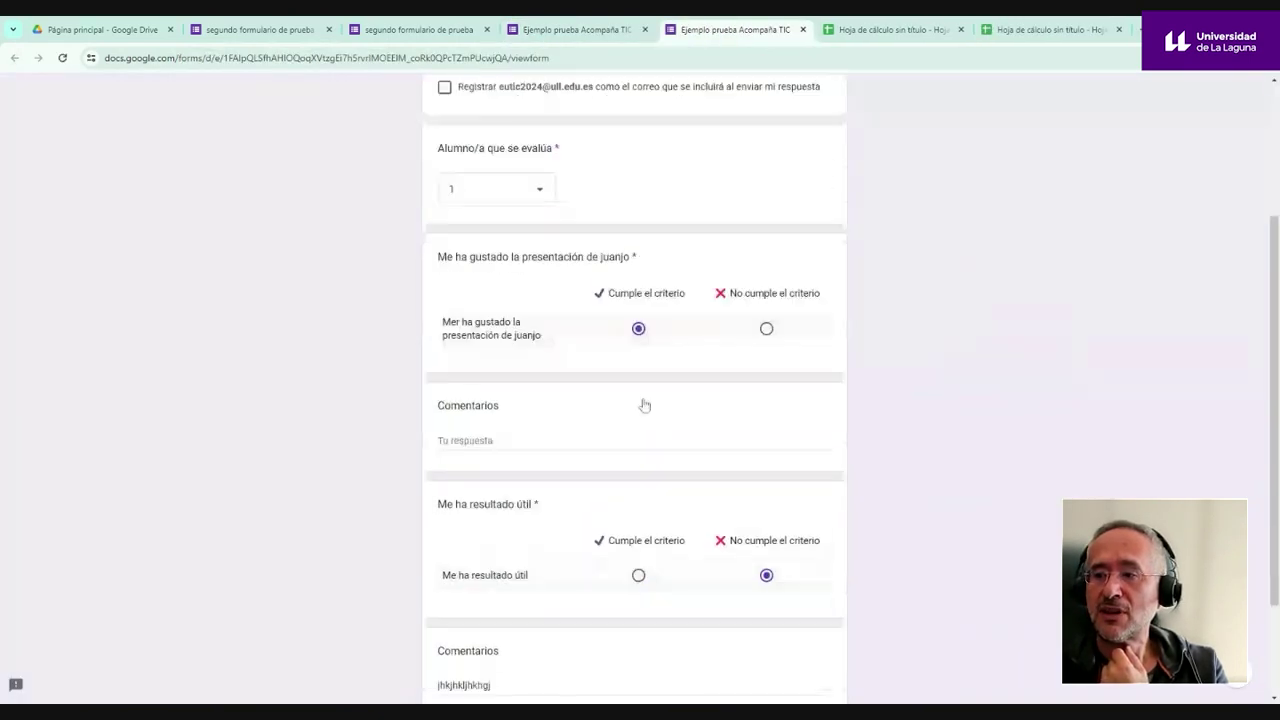
pyautogui.click(645, 569)
pyautogui.scroll(-3, 705, 580)
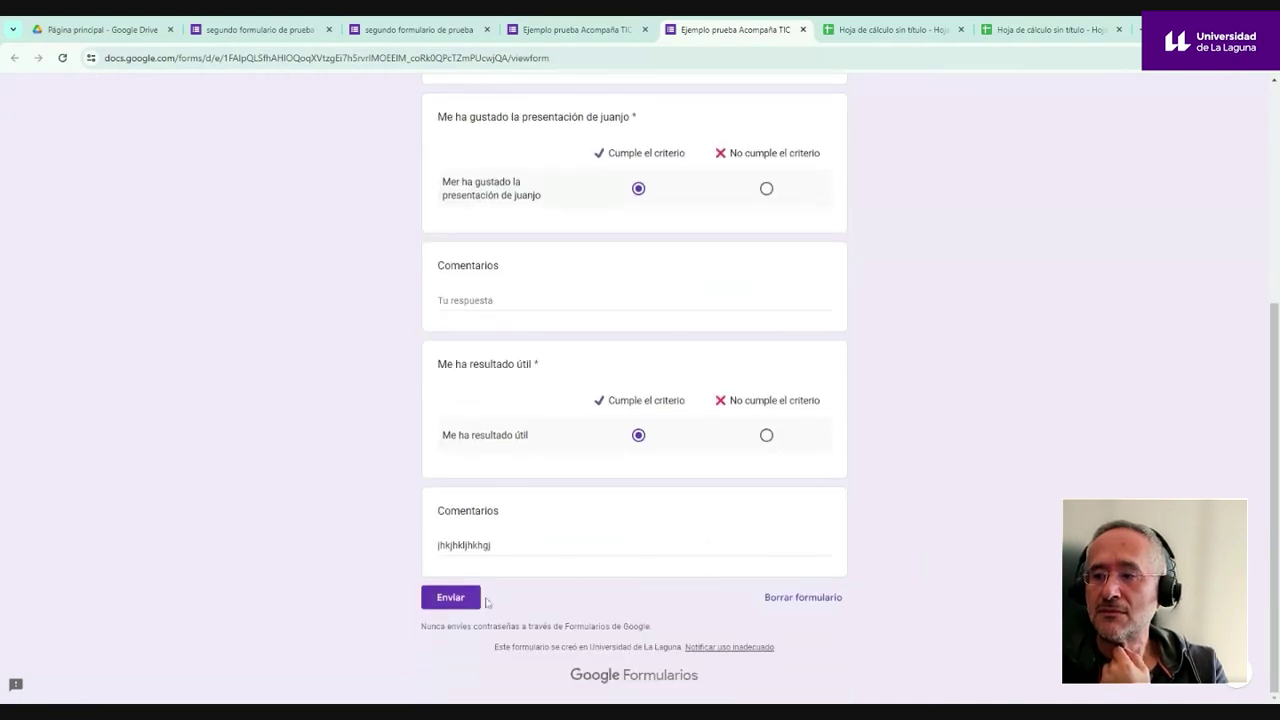
pyautogui.click(446, 600)
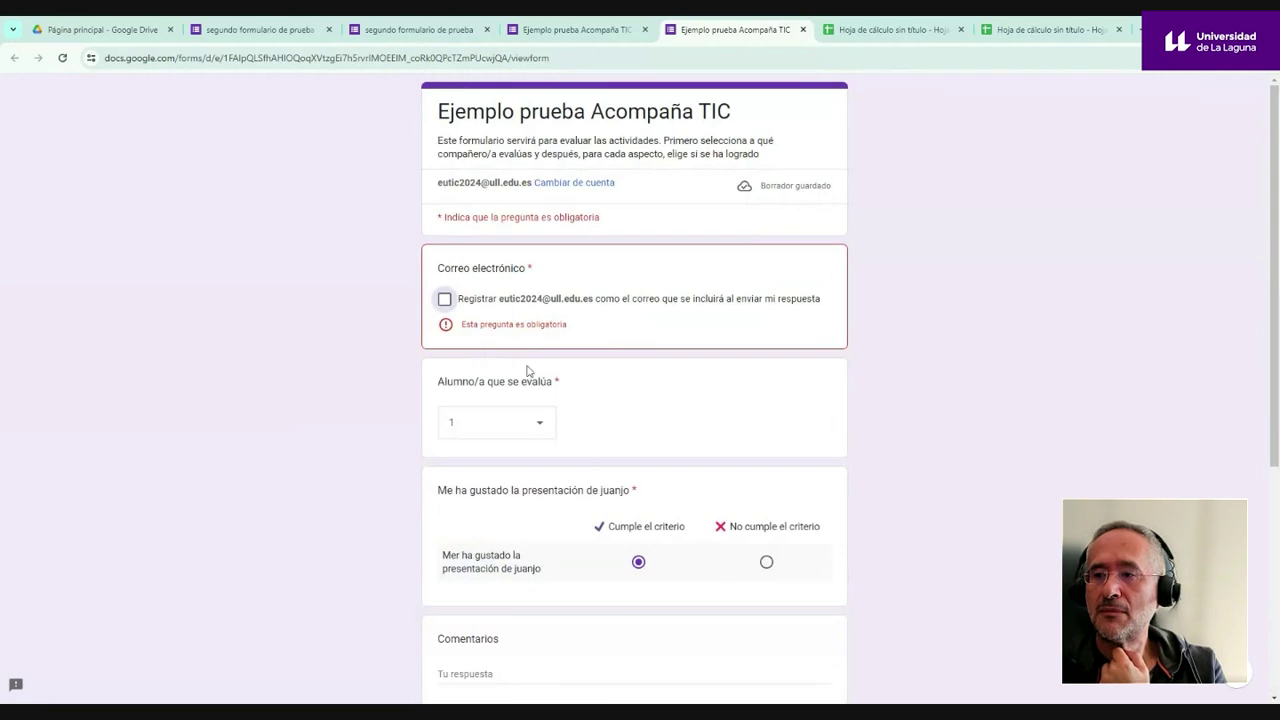
# - Tick and untick recording the e-mail, then return to the responses and results spreadsheet
pyautogui.click(445, 300)
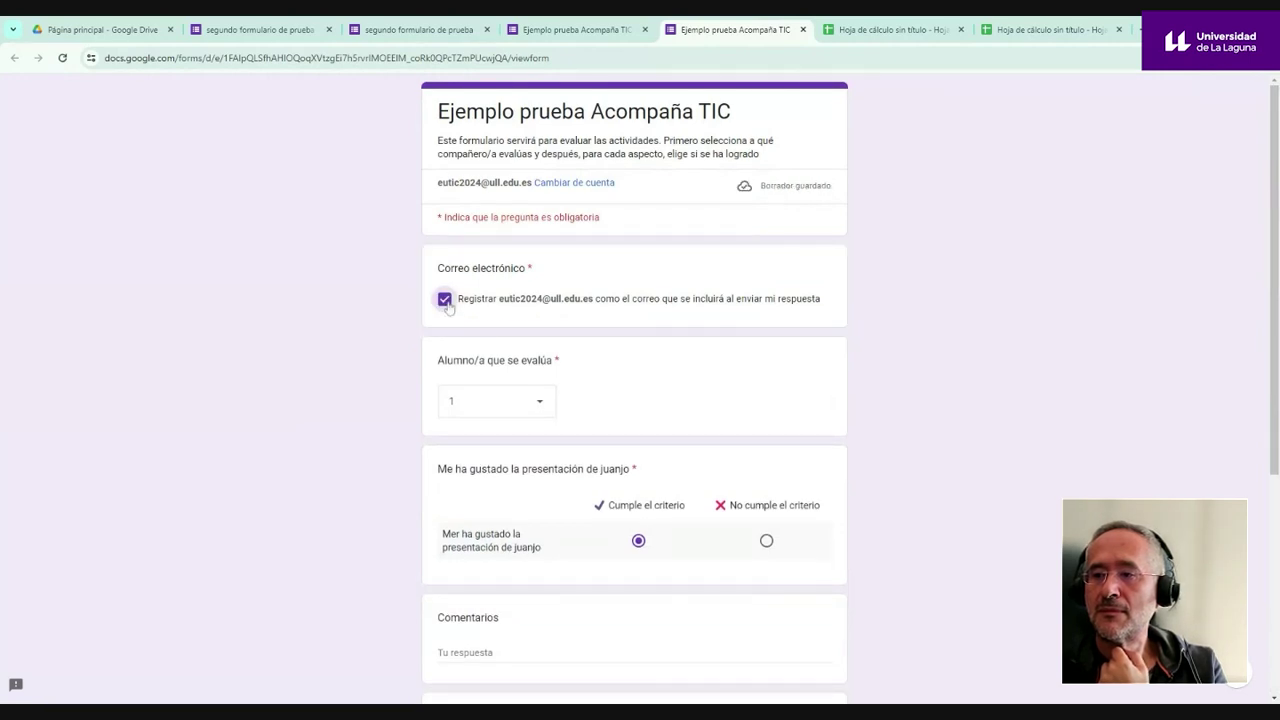
pyautogui.click(446, 302)
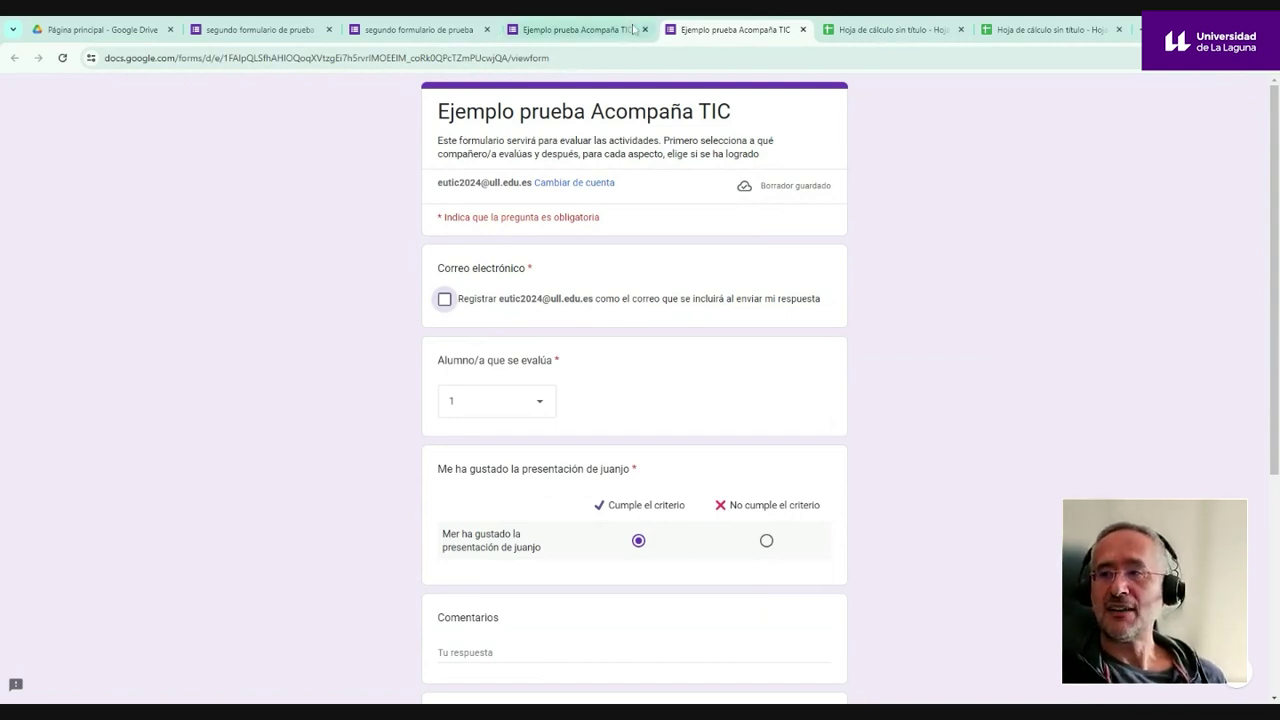
pyautogui.click(596, 33)
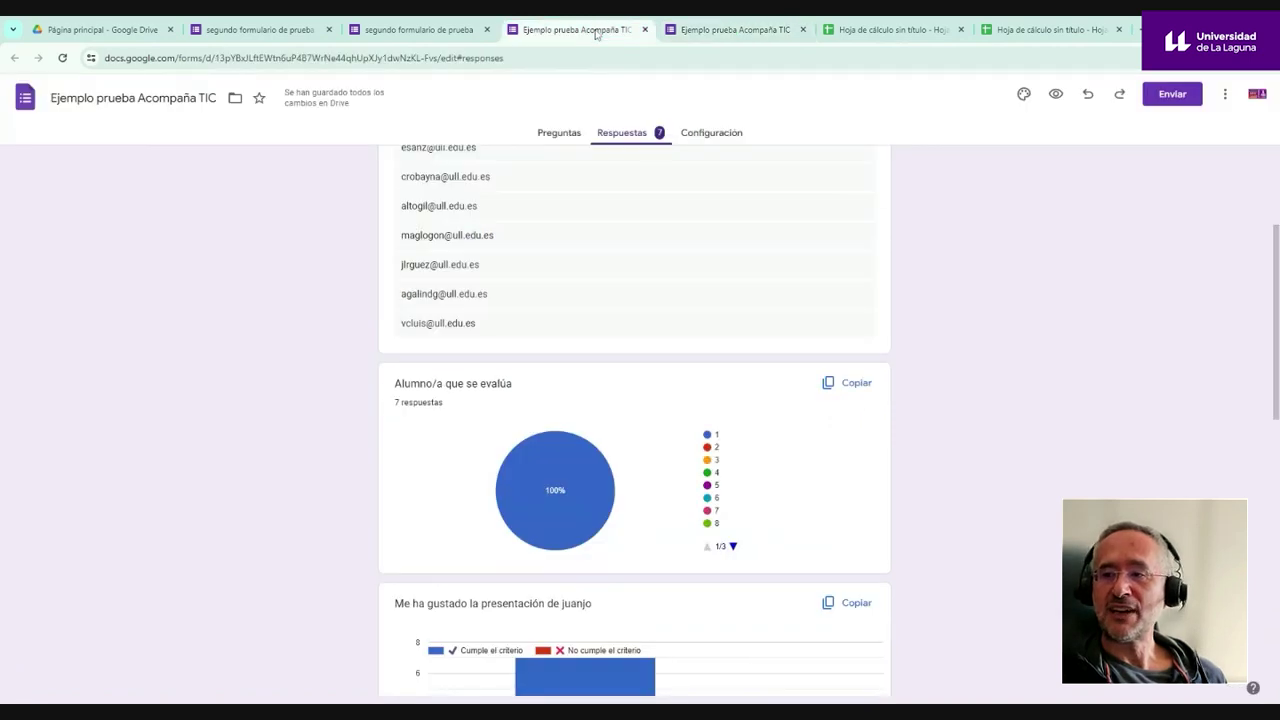
pyautogui.click(851, 36)
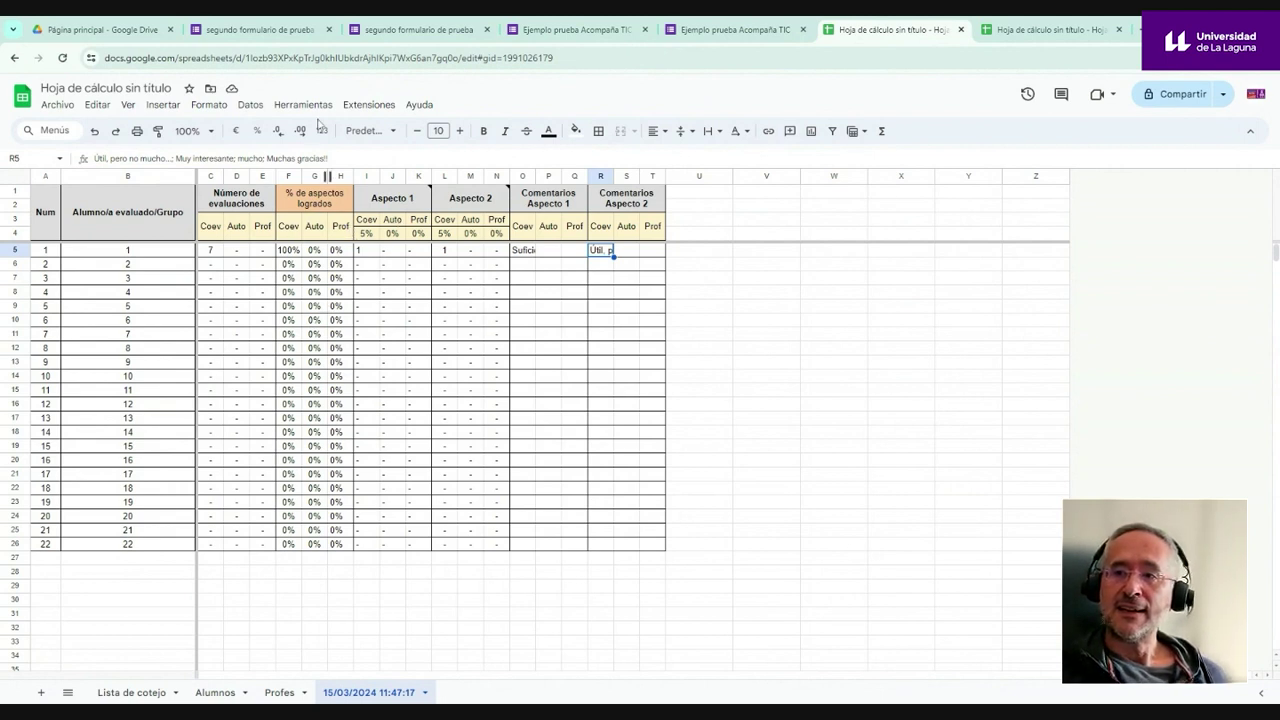
# - Run CoRubrics' Enviar los resultados a los alumnos to open the Opciones de envío sidebar
pyautogui.click(369, 105)
pyautogui.moveTo(428, 240)
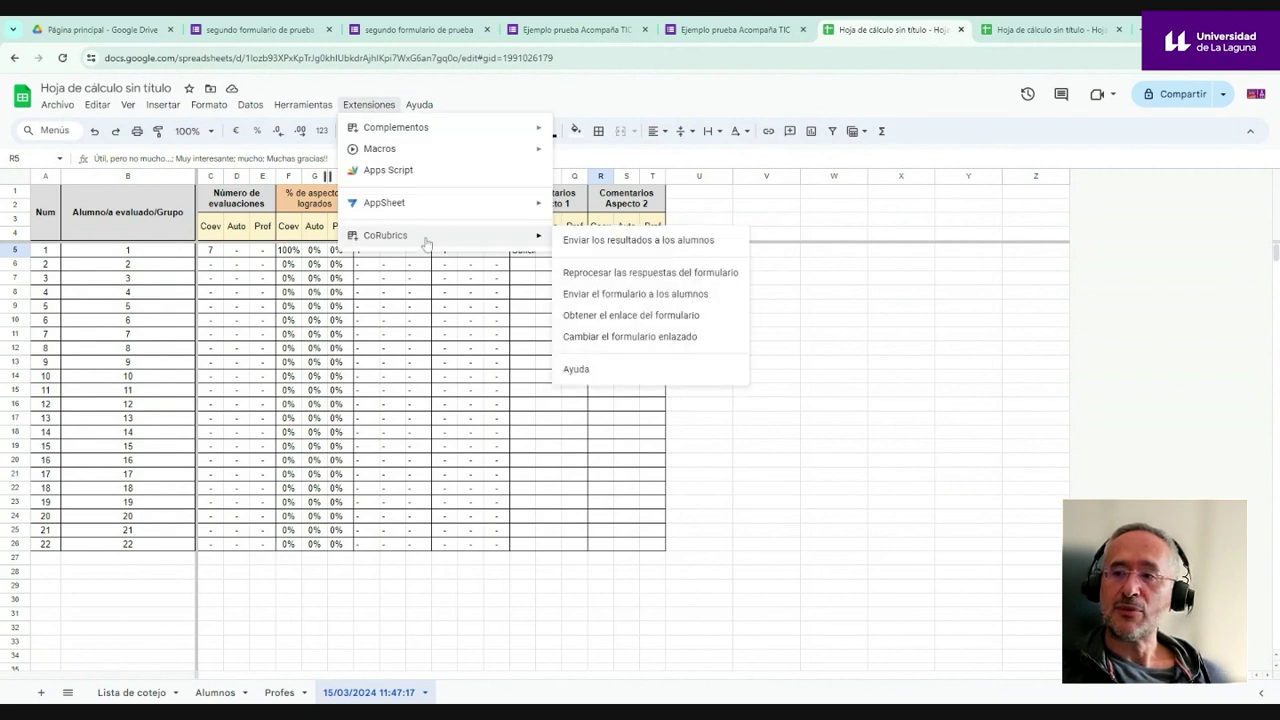
pyautogui.click(585, 241)
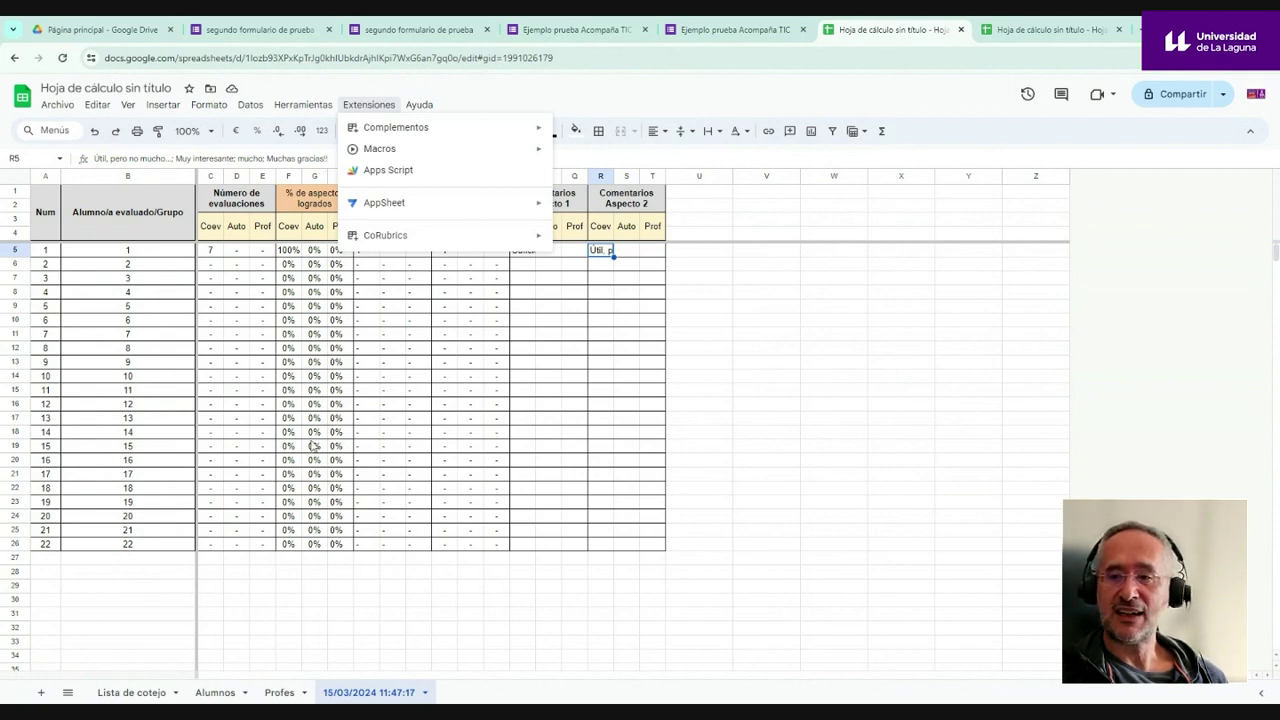
pyautogui.moveTo(530, 238)
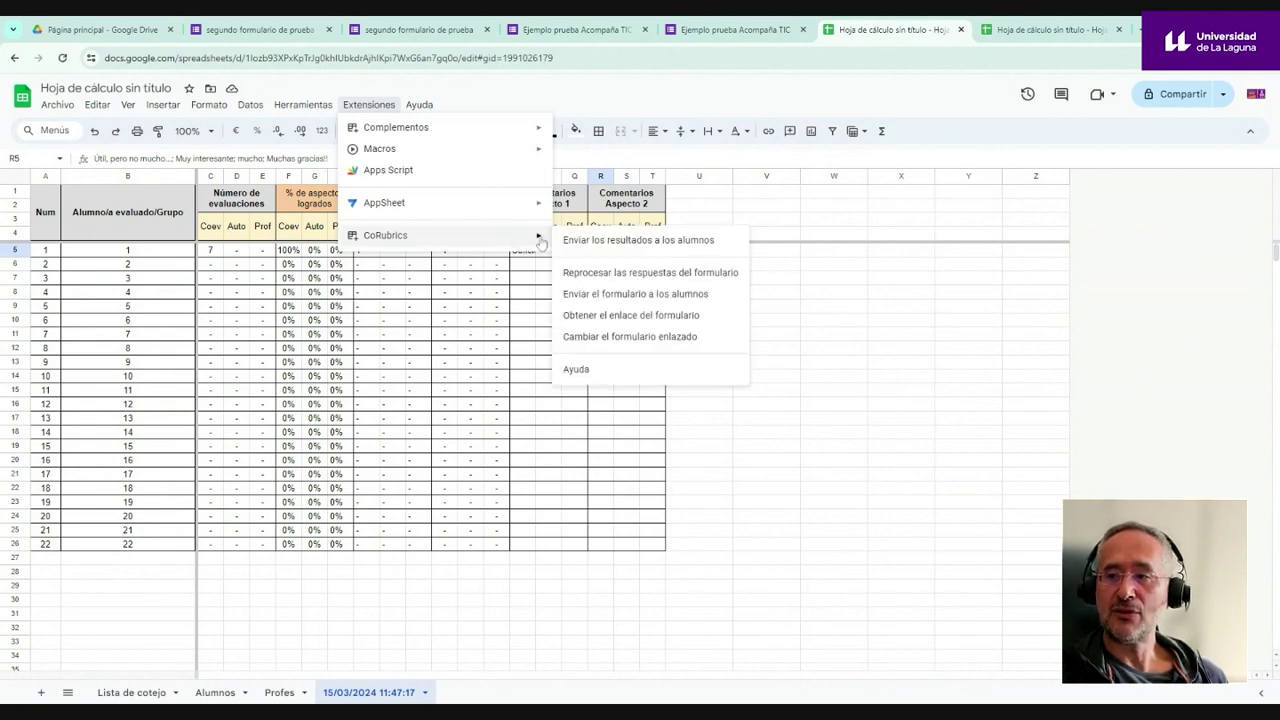
pyautogui.click(605, 240)
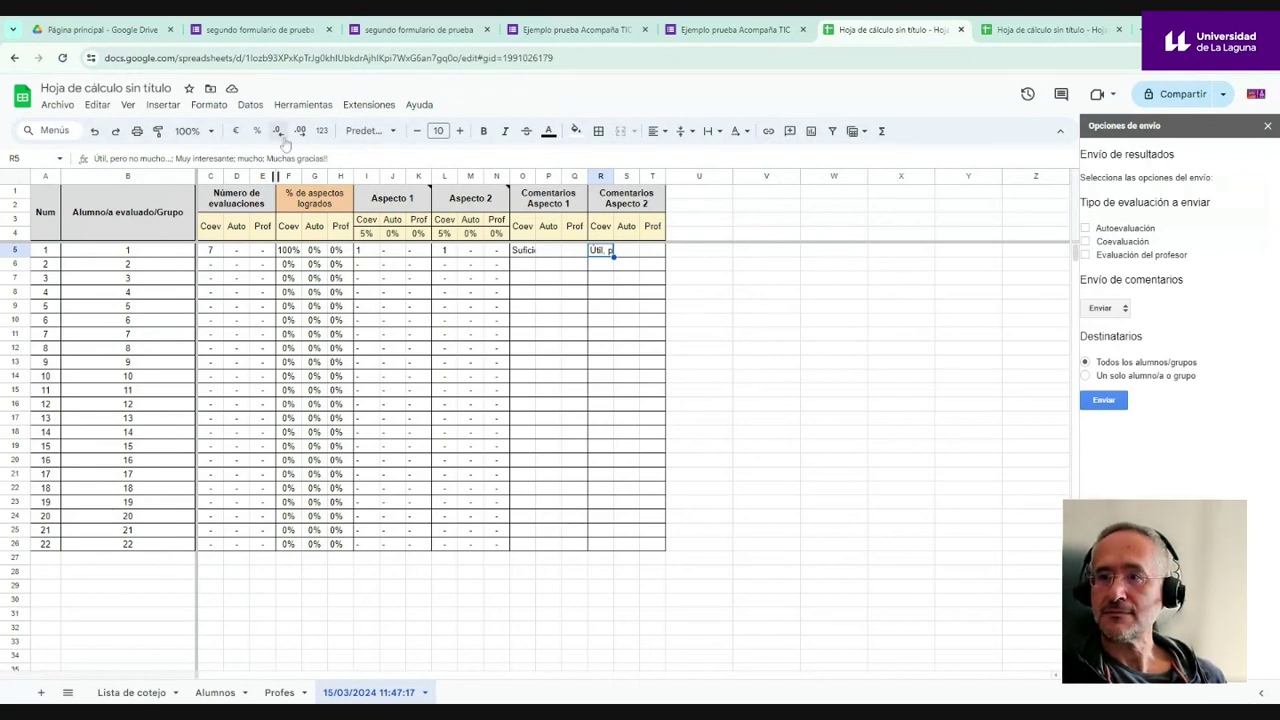
# - Zoom the sheet to 200% and enlarge the page content
pyautogui.click(195, 130)
pyautogui.click(195, 286)
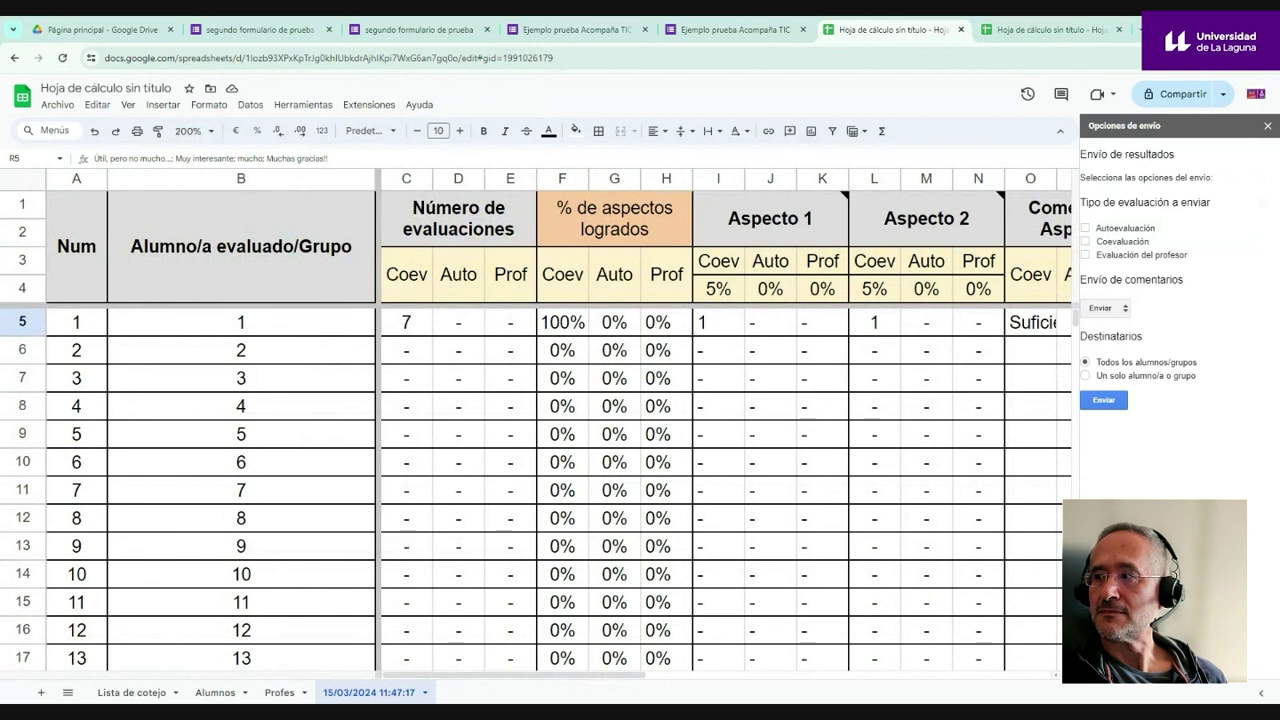
pyautogui.hotkey('ctrl', '+')
pyautogui.hotkey('ctrl', '+')
pyautogui.hotkey('ctrl', '+')
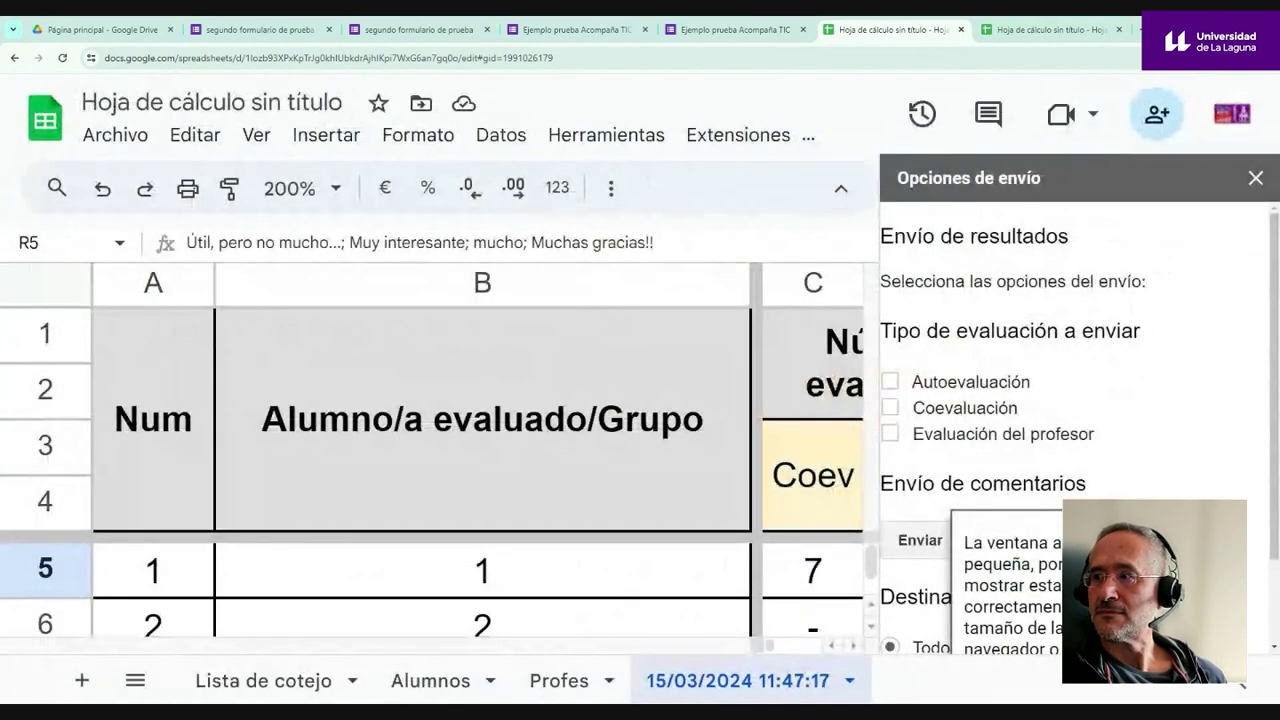
pyautogui.scroll(-2, 1065, 325)
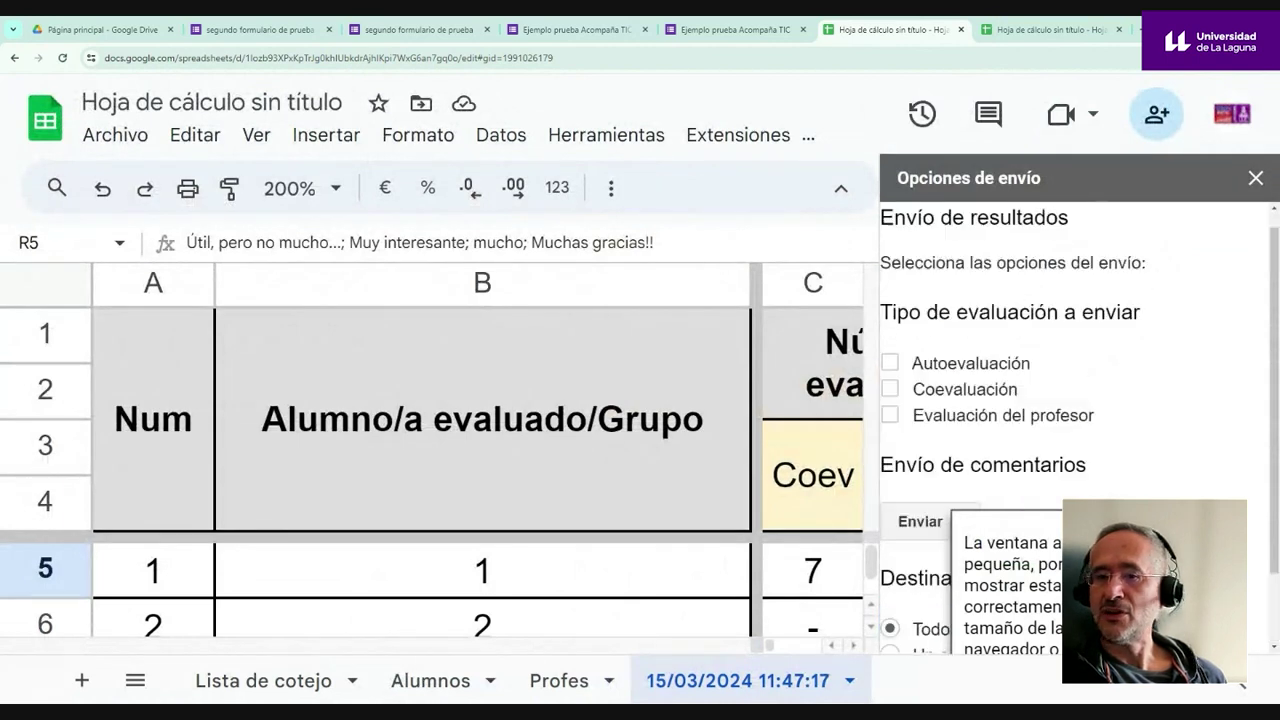
pyautogui.scroll(2, 1040, 322)
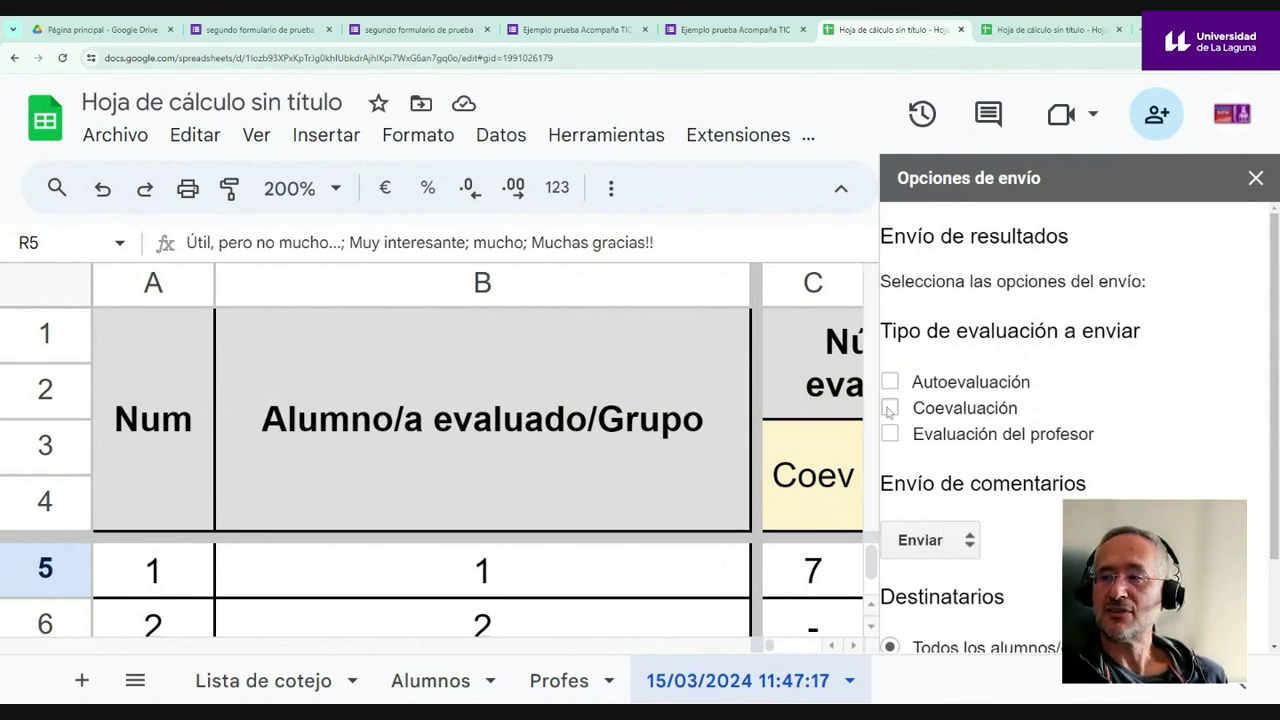
# - Tick Coevaluación, check the comments option, then close the sidebar and the spreadsheet tab
pyautogui.click(889, 409)
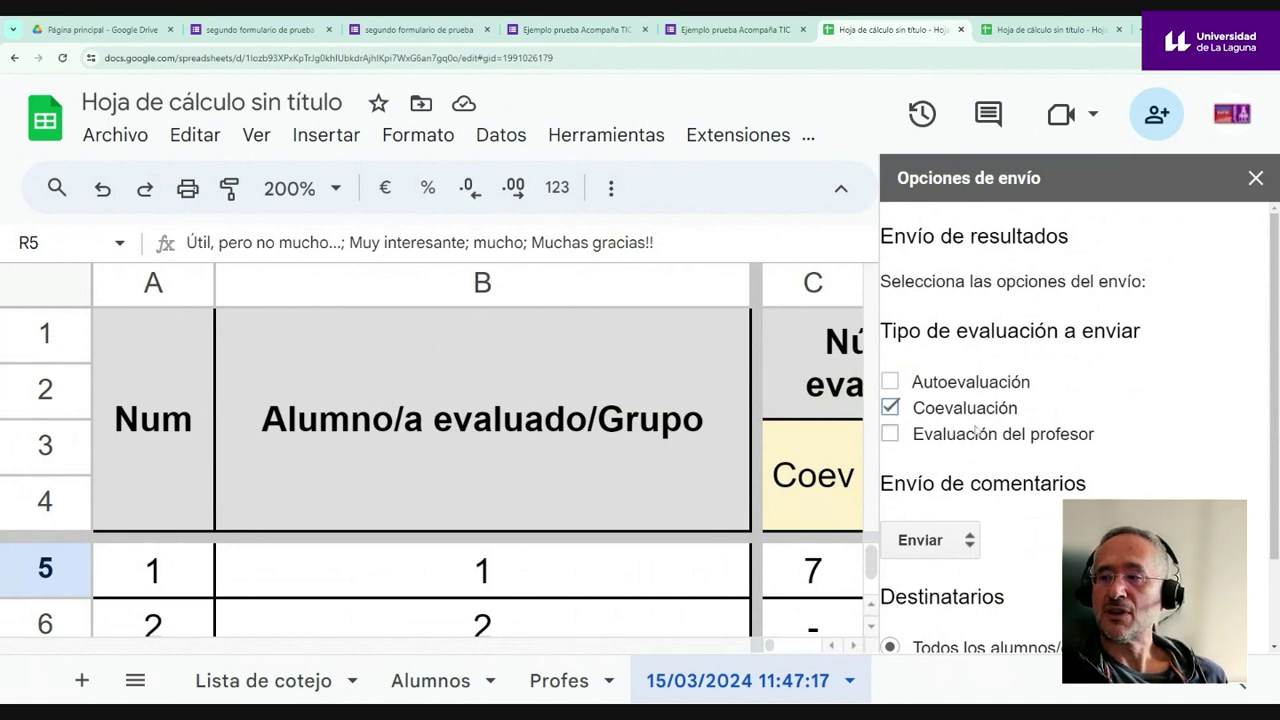
pyautogui.scroll(-2, 975, 432)
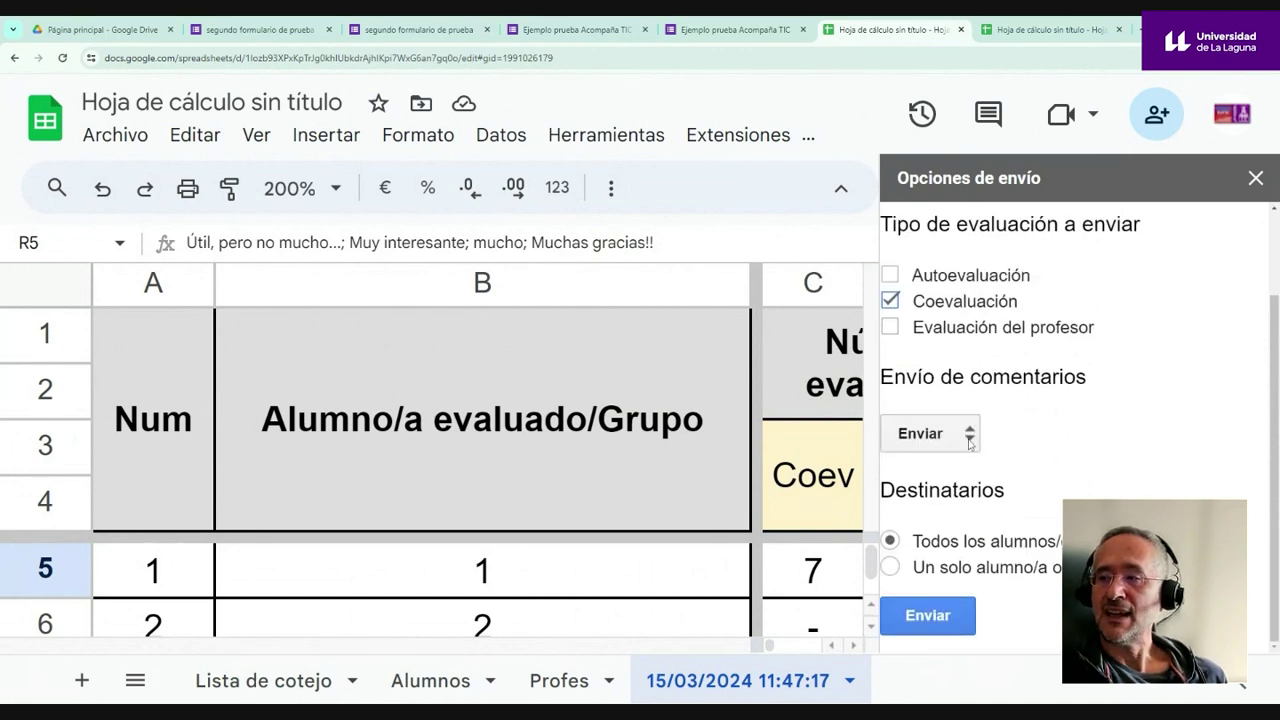
pyautogui.click(970, 442)
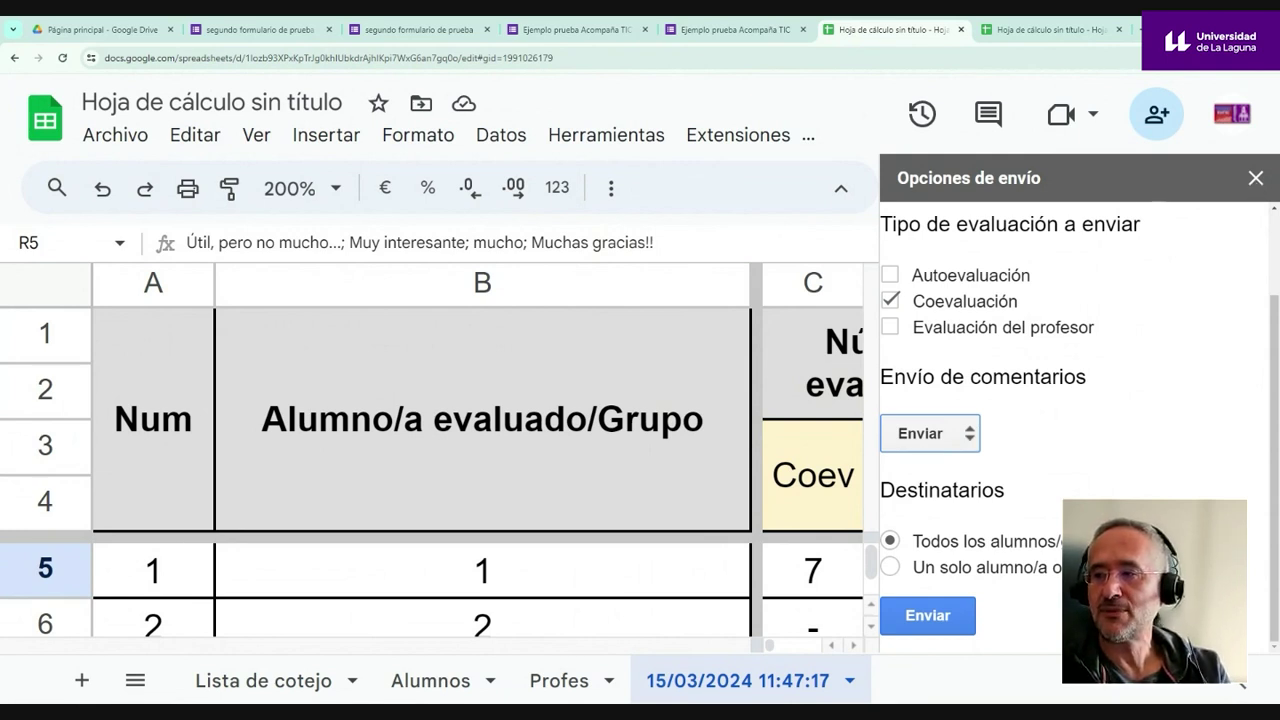
pyautogui.click(1255, 178)
pyautogui.scroll(-3, 1073, 290)
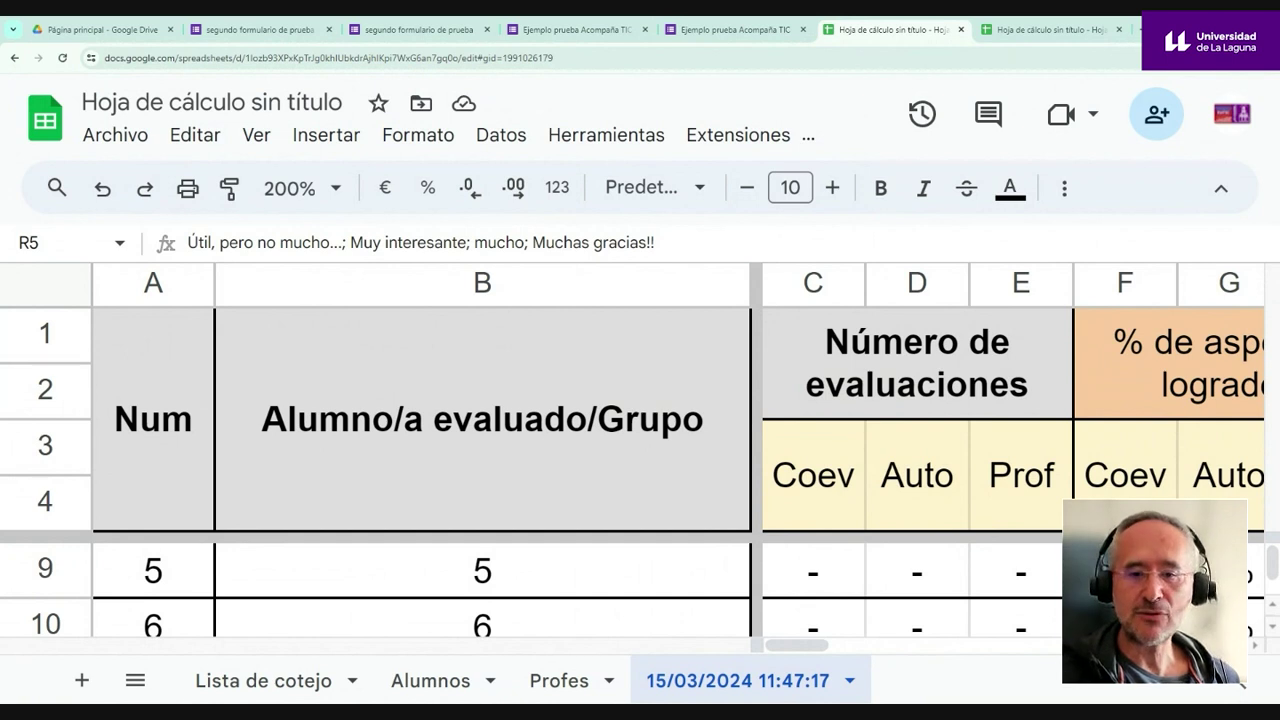
pyautogui.click(961, 29)
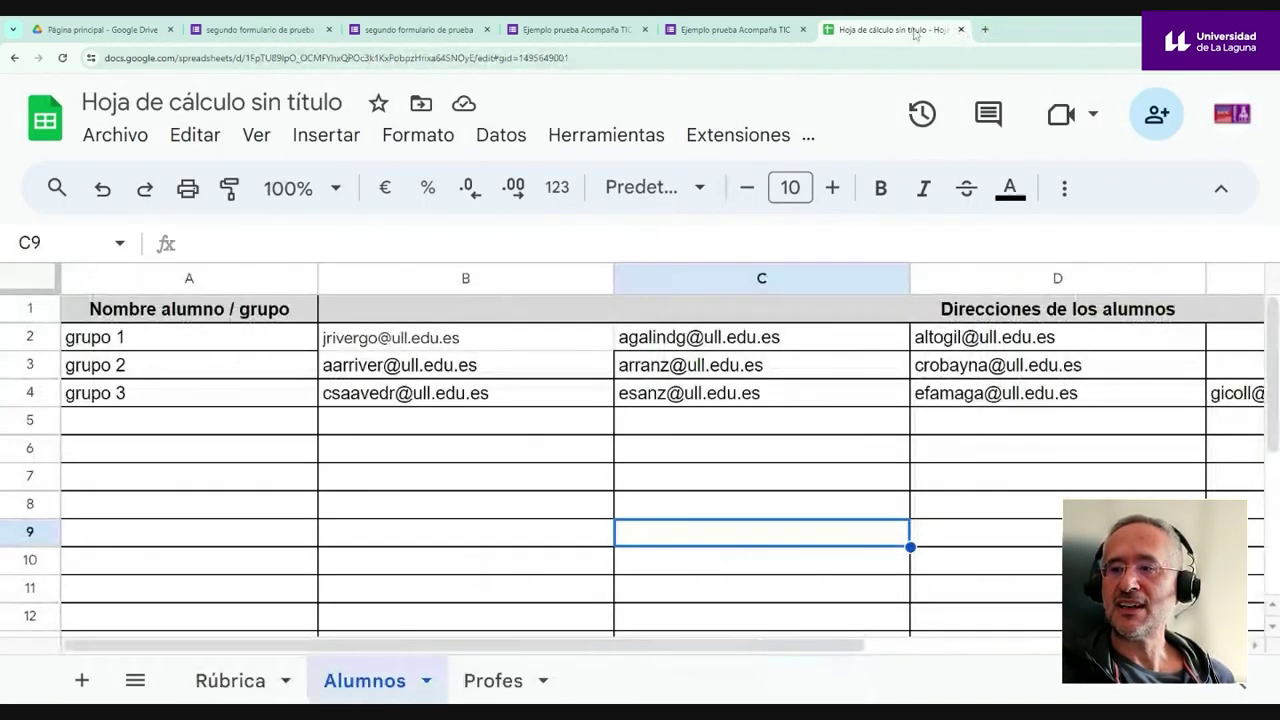